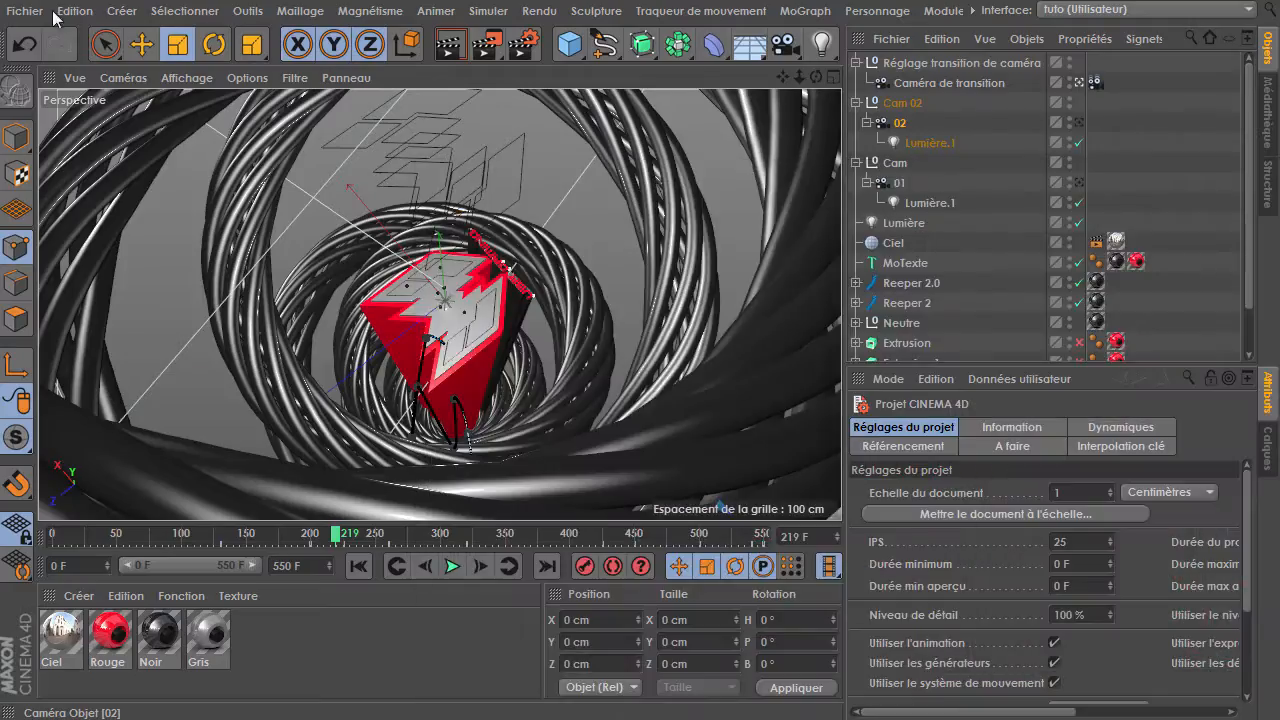
Create a new empty project and add a MoTexte object to it.
left_click(25, 10)
left_click(51, 43)
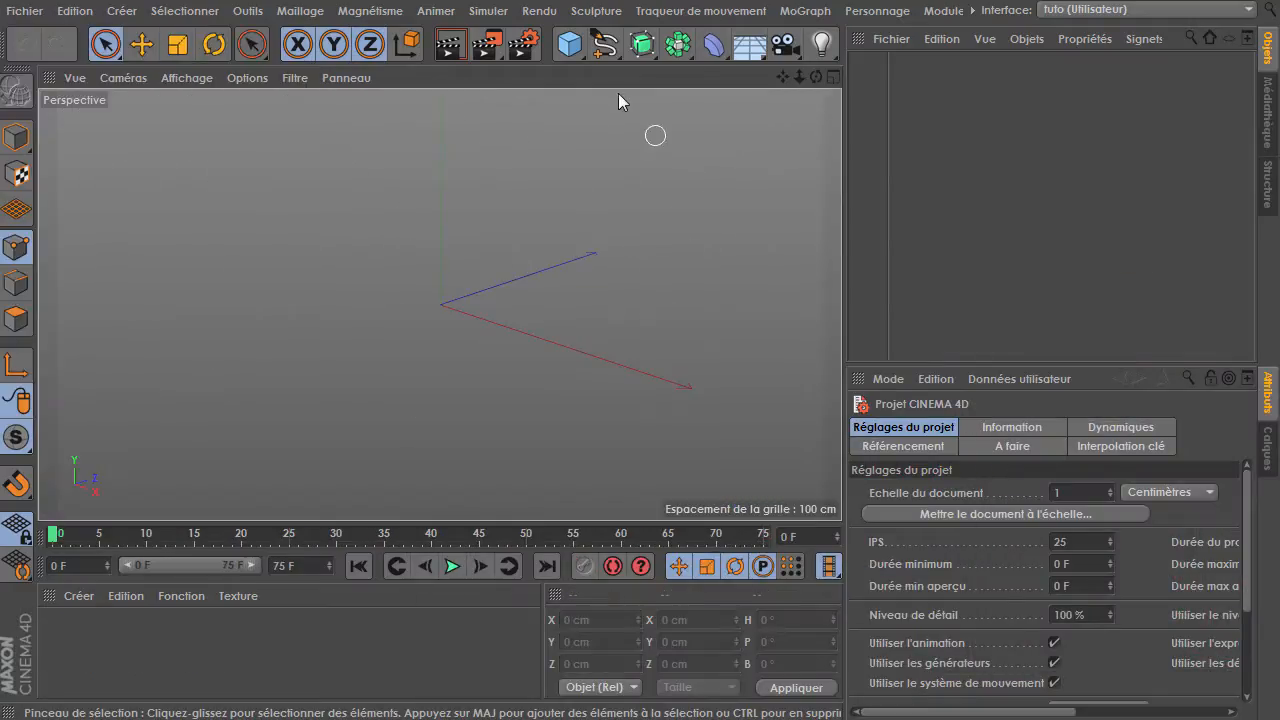
left_click(805, 11)
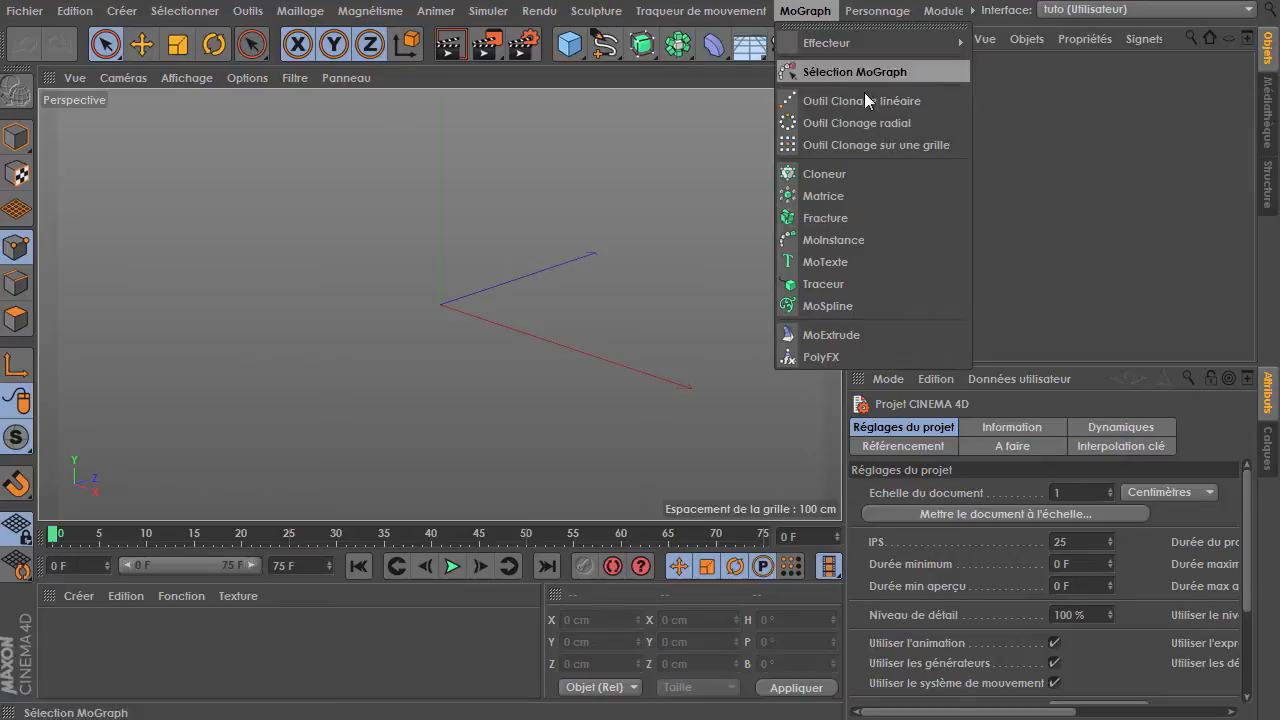
left_click(838, 264)
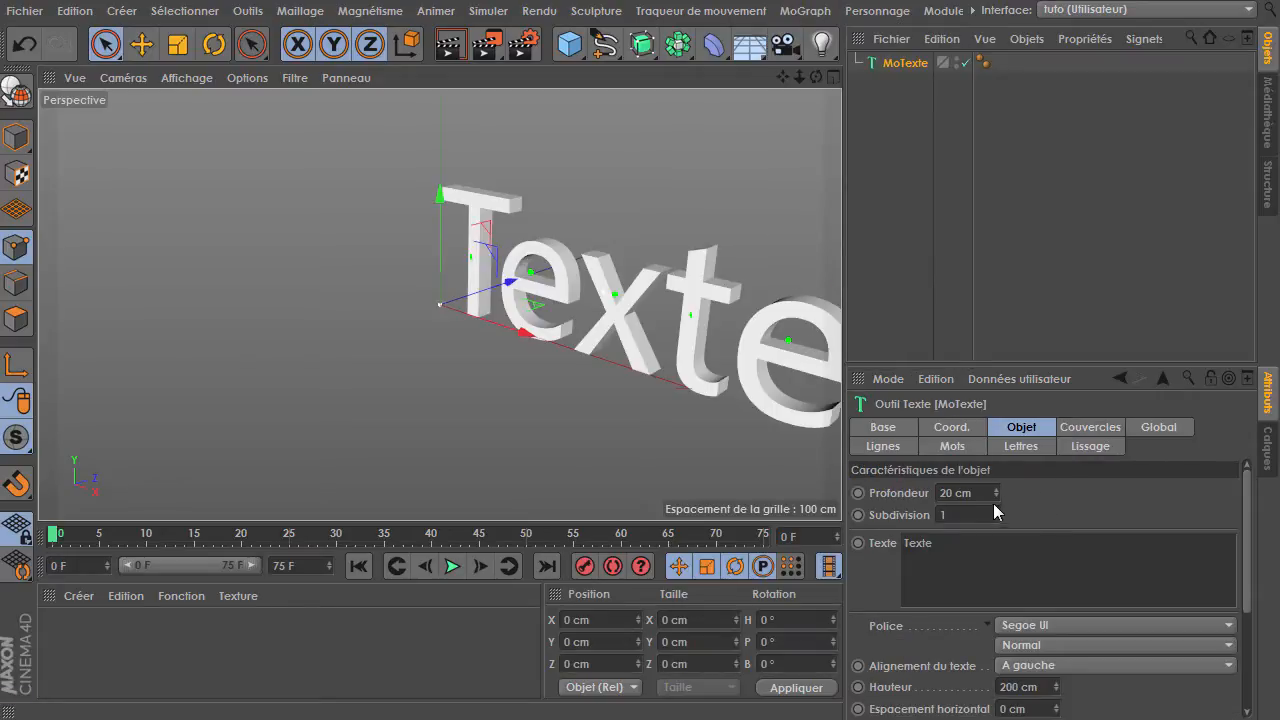
Lay the MoTexte object flat by setting its P rotation to -90°.
left_click(951, 427)
scroll(1099, 576, "right", 1)
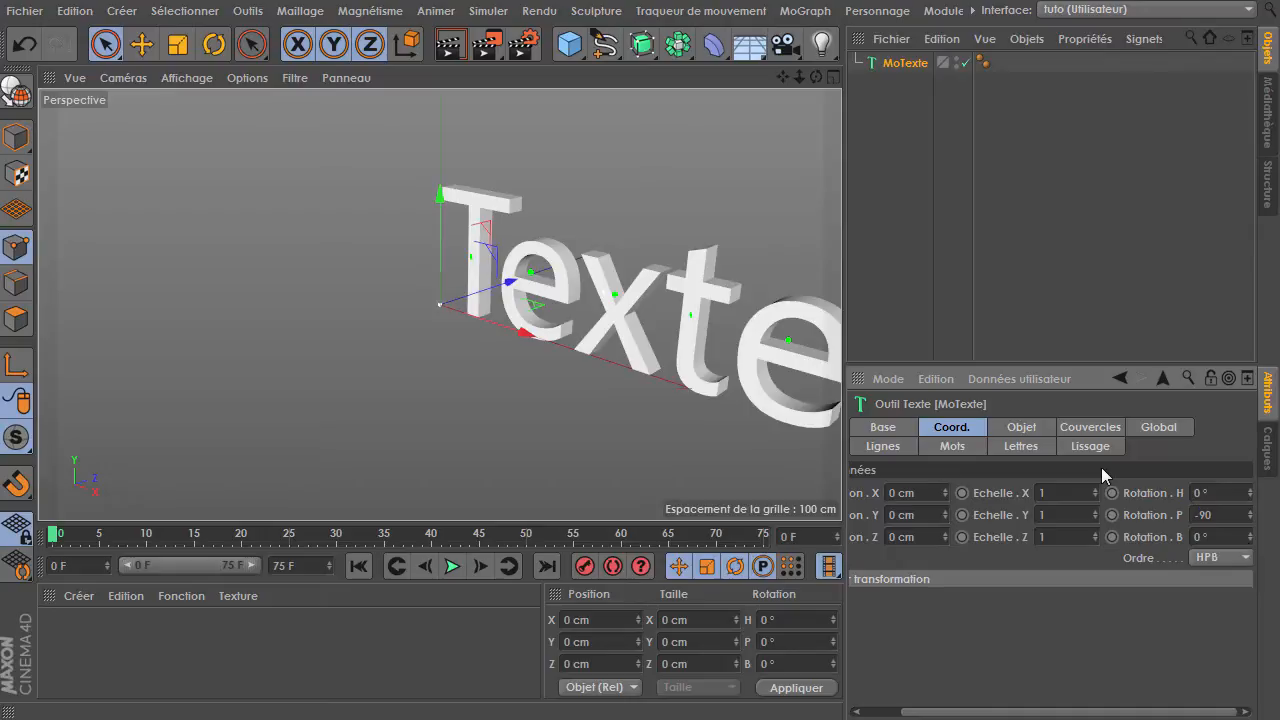
key("Return")
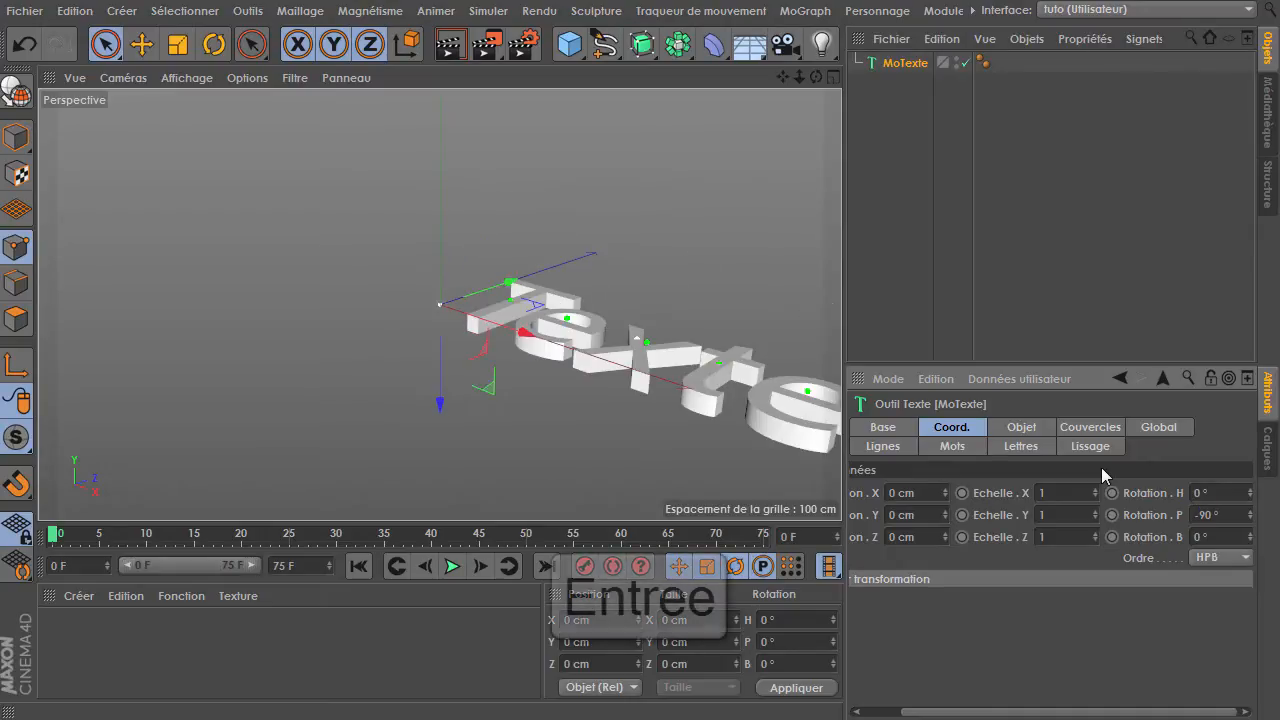
Set the MoTexte depth to 2000 cm and its text alignment to Centré.
left_click(1021, 427)
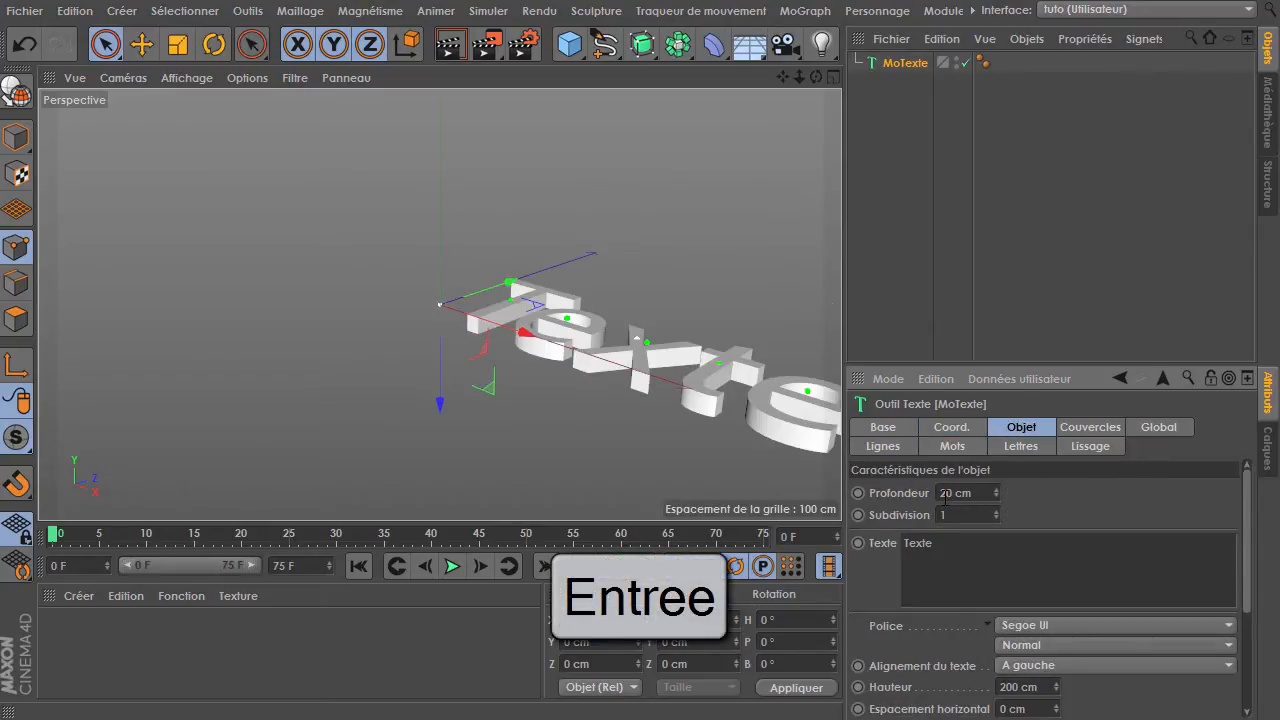
type("00")
left_click(1033, 666)
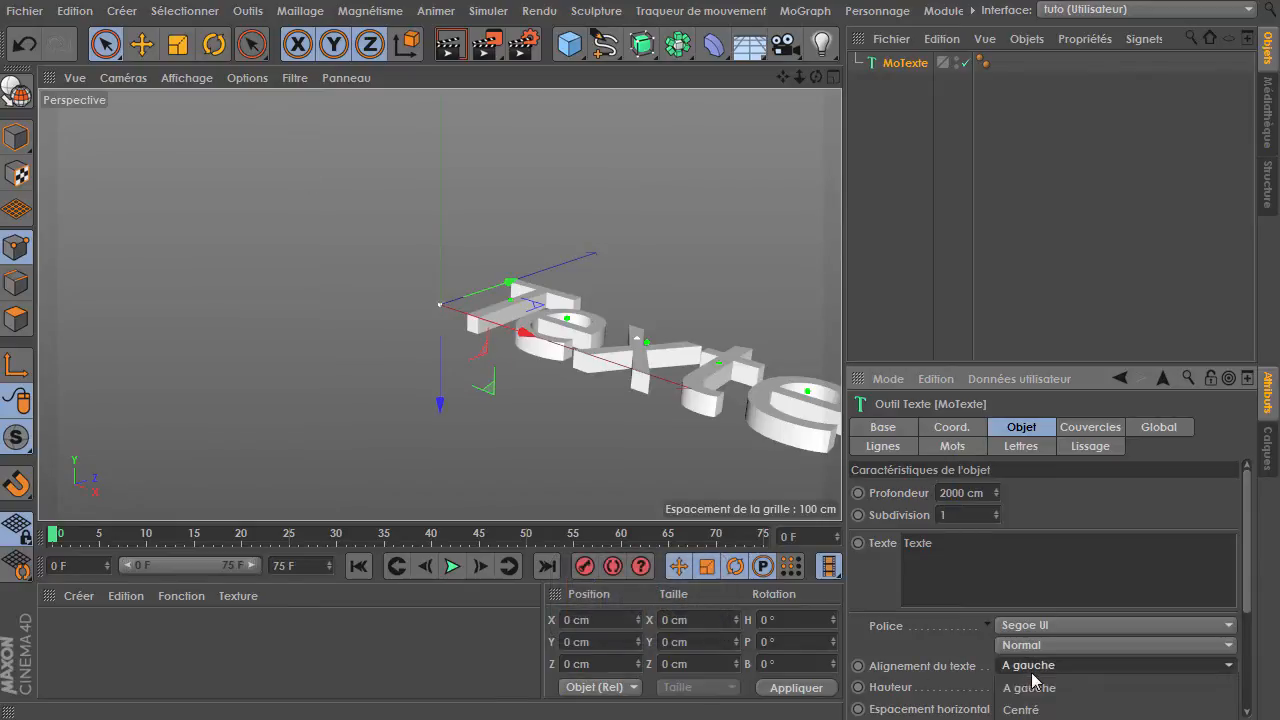
left_click(1024, 709)
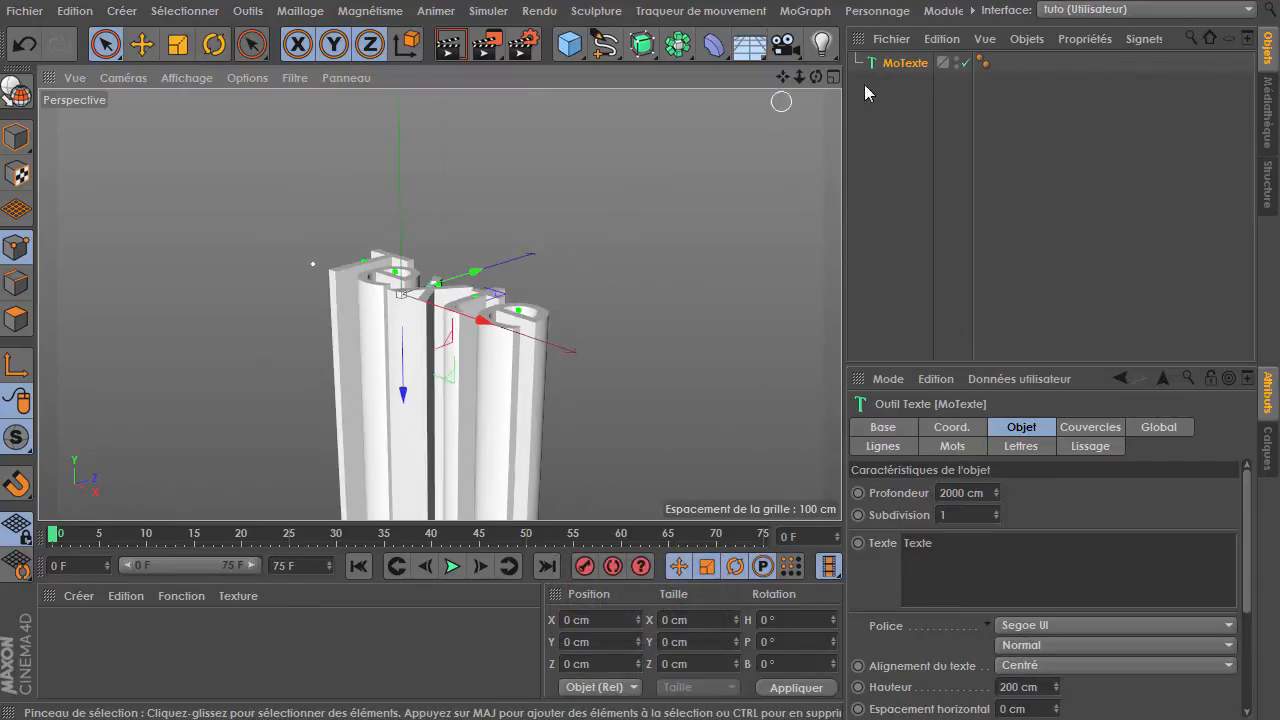
Add an Effecteur Randomisation to the selected MoTexte object.
left_click(805, 11)
mouse_move(860, 43)
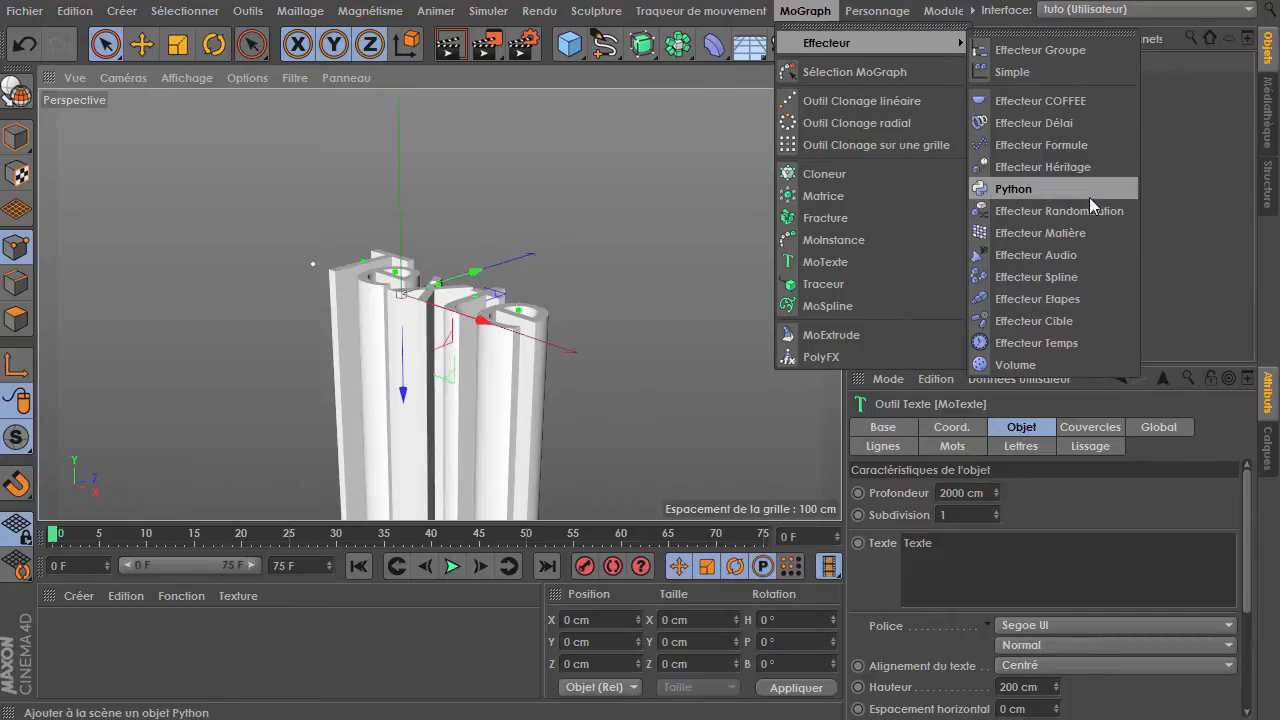
left_click(1168, 177)
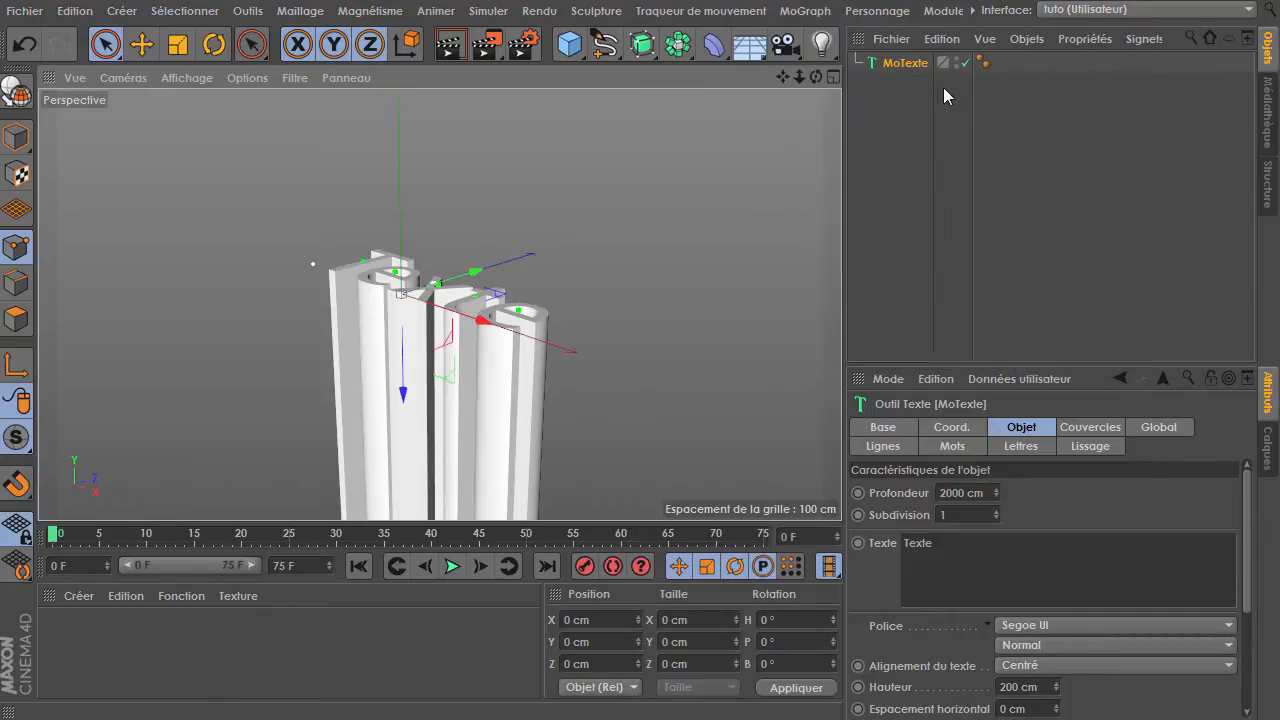
left_click(825, 15)
mouse_move(860, 43)
left_click(1091, 212)
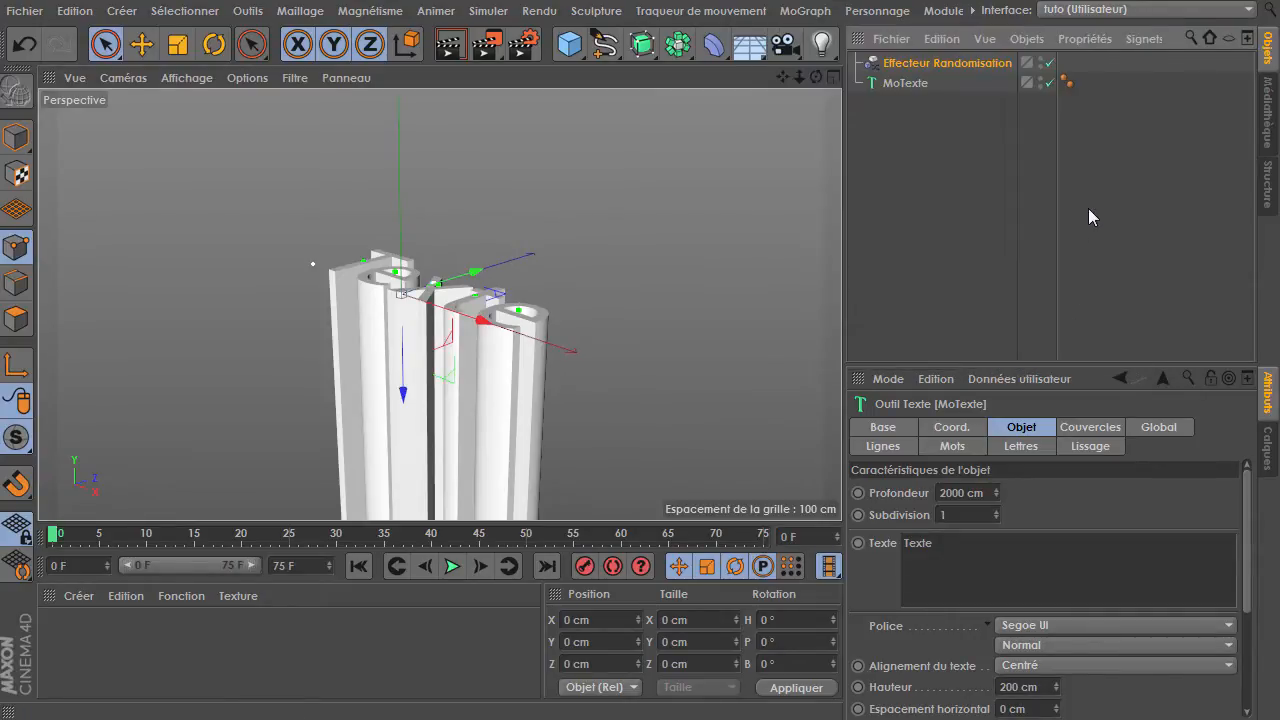
Set the random effector's position variation to 0 cm in X and Y and about 110 cm in Z.
left_click(1101, 428)
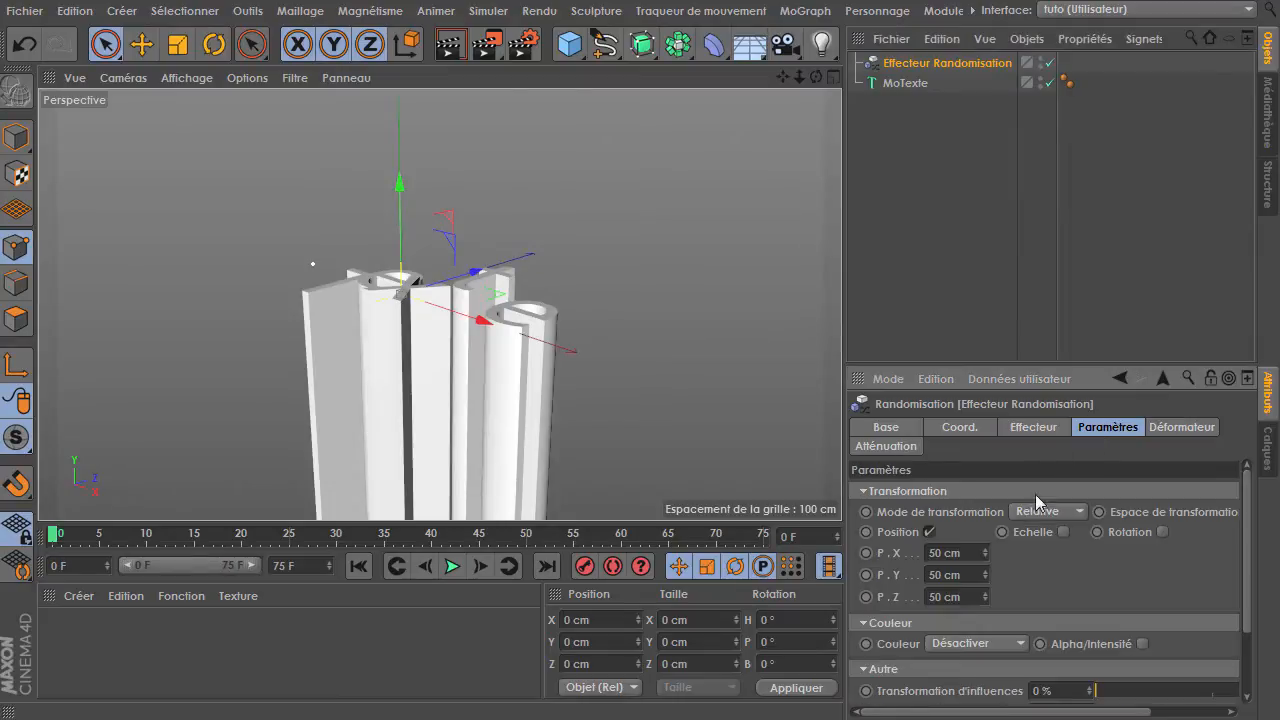
left_click_drag(985, 551, 972, 550)
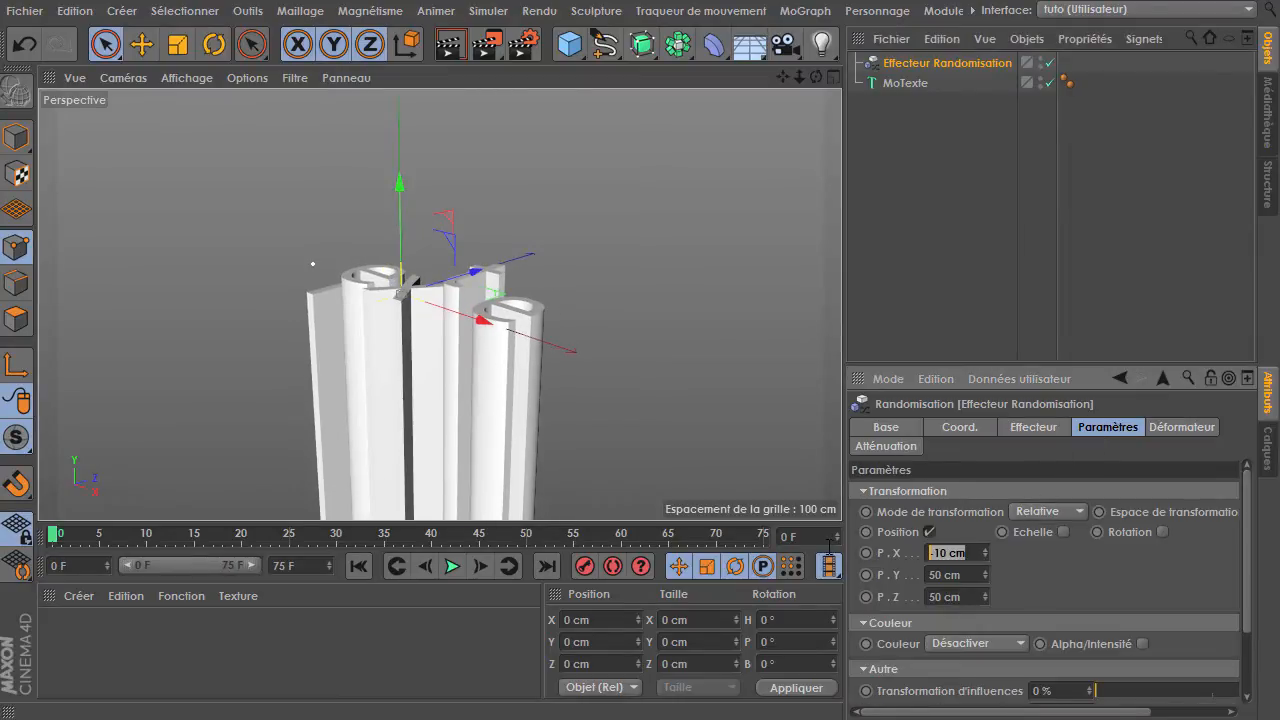
key("Return")
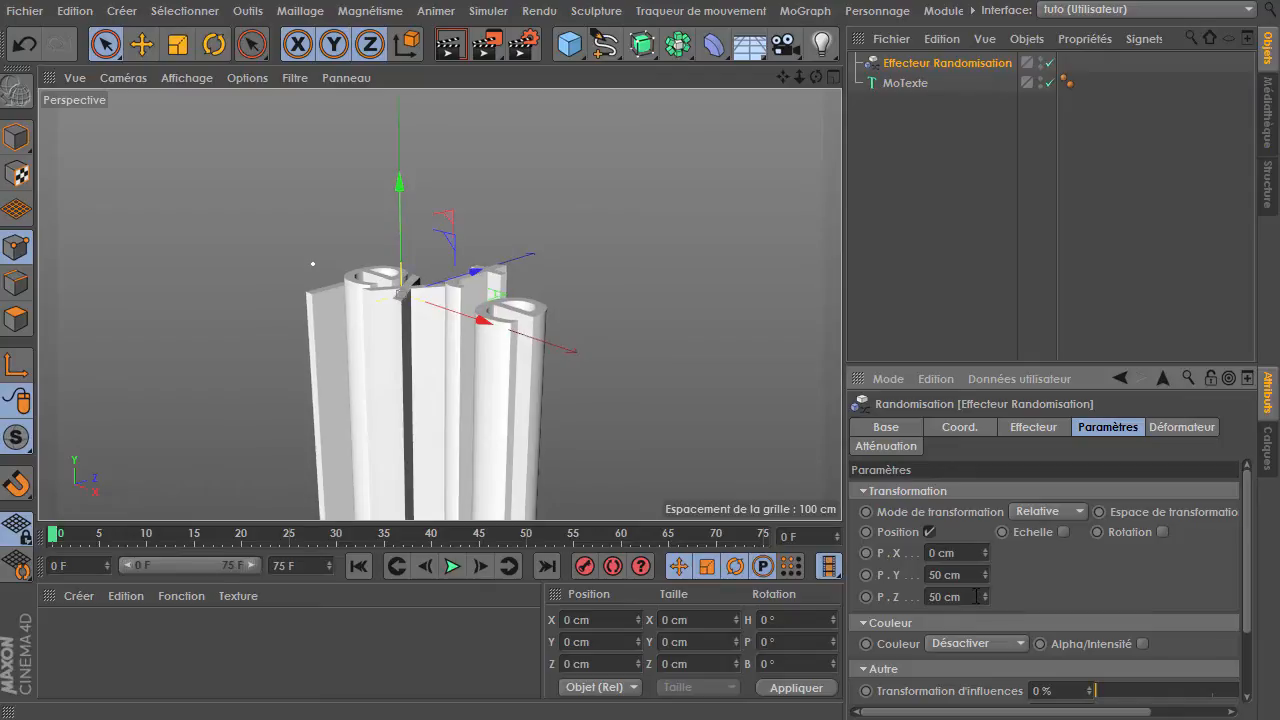
left_click_drag(985, 578, 983, 595)
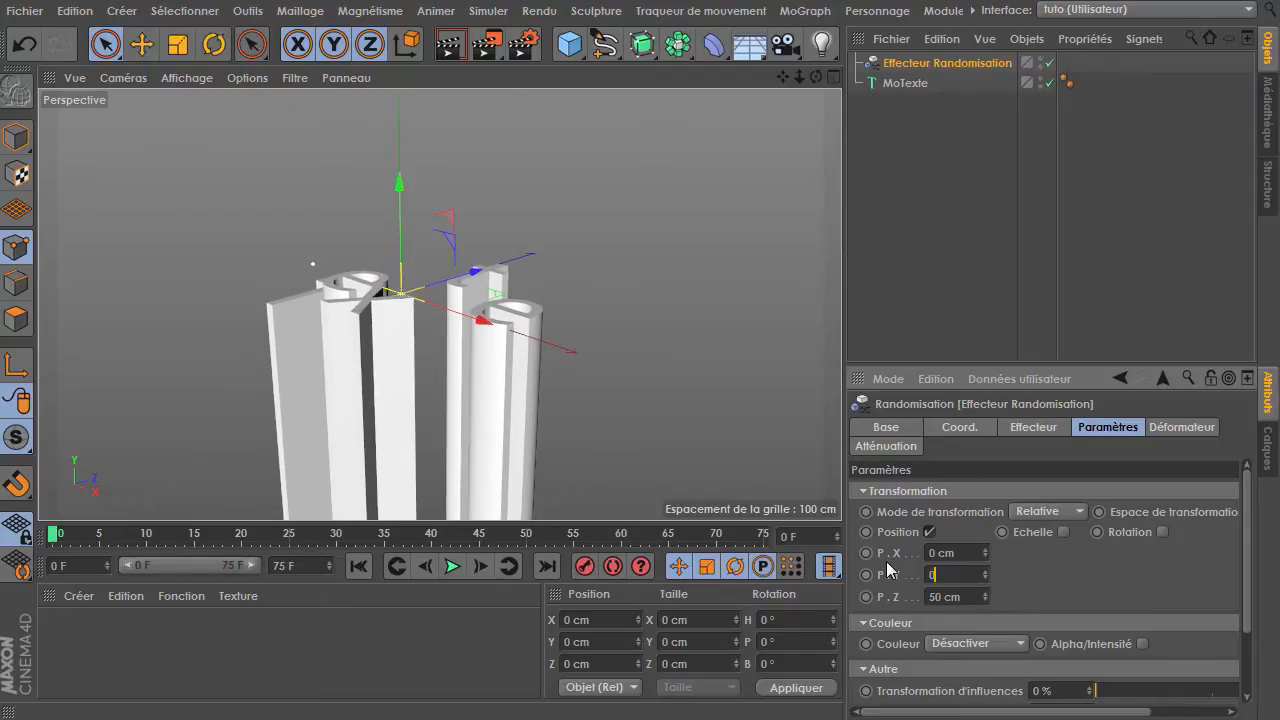
key("Return")
mouse_move(986, 597)
left_mouse_down()
mouse_move(986, 578)
mouse_move(986, 596)
left_mouse_up()
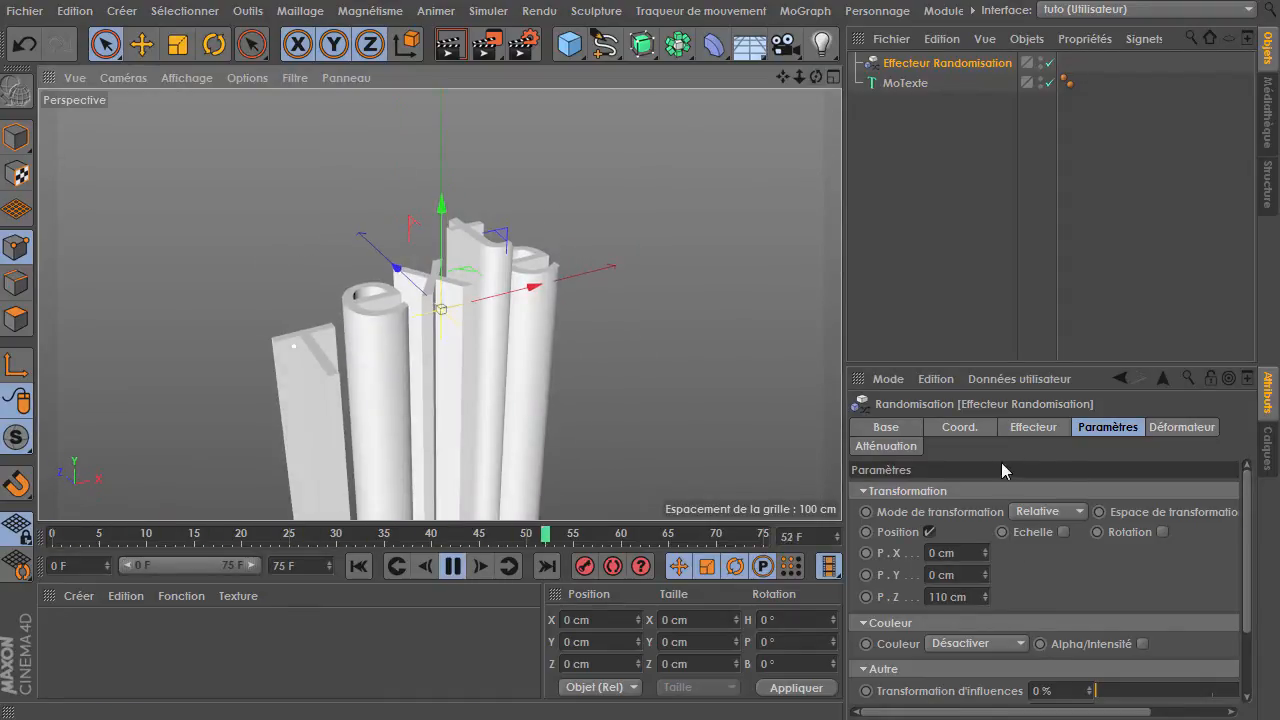
Switch the effector's randomisation mode to Bruit with an animation speed of 19 %, and display its transformation parameters.
left_click(1030, 428)
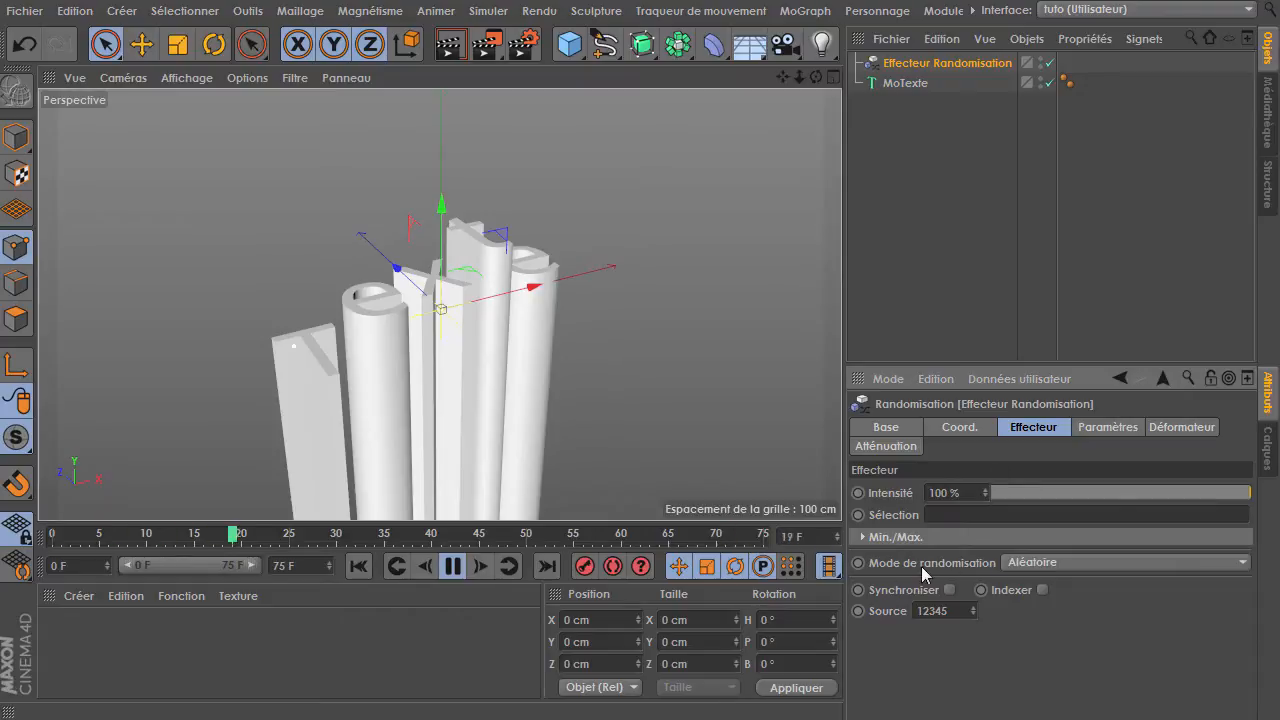
left_click(1036, 563)
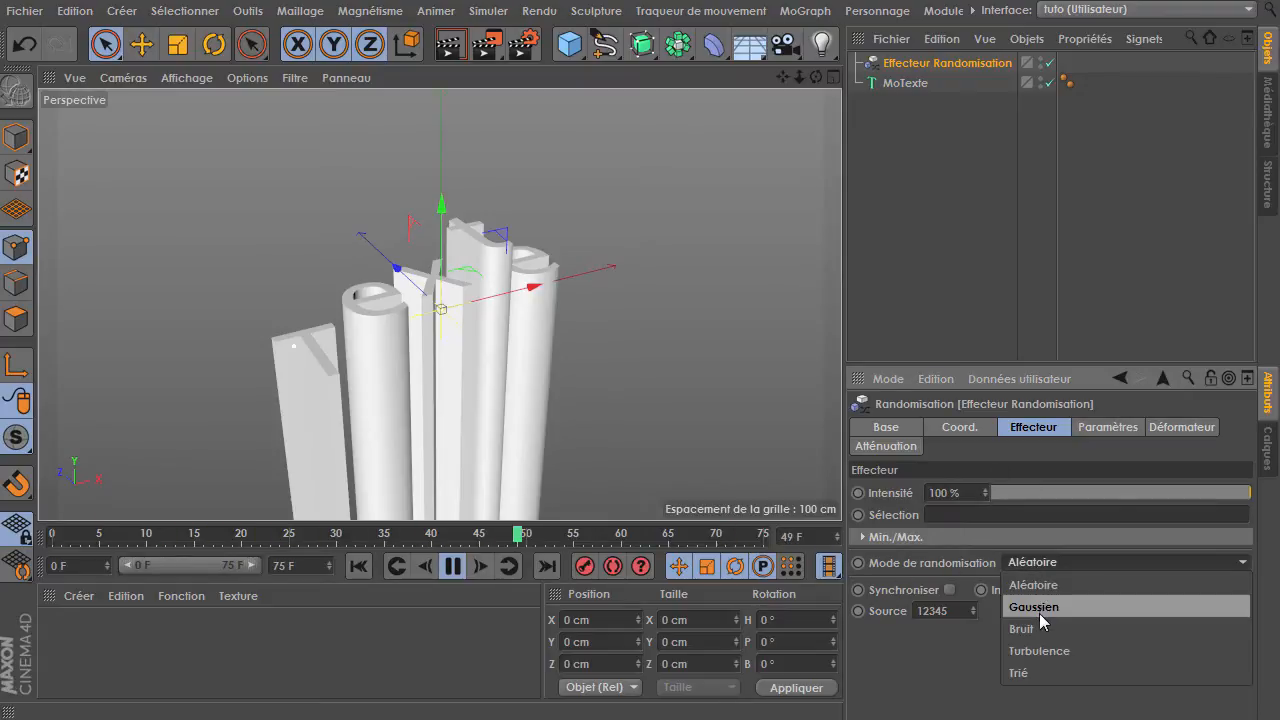
left_click(1039, 611)
left_click(1032, 565)
left_click(1030, 631)
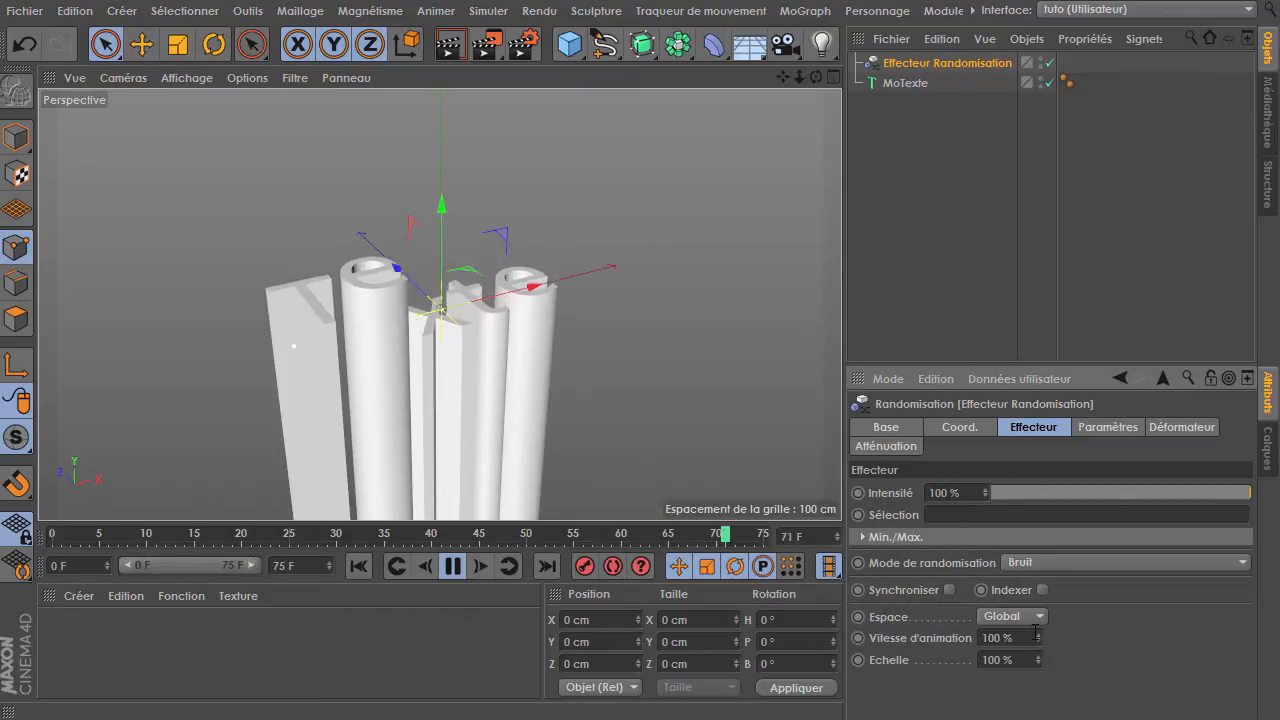
left_click_drag(1039, 640, 995, 640)
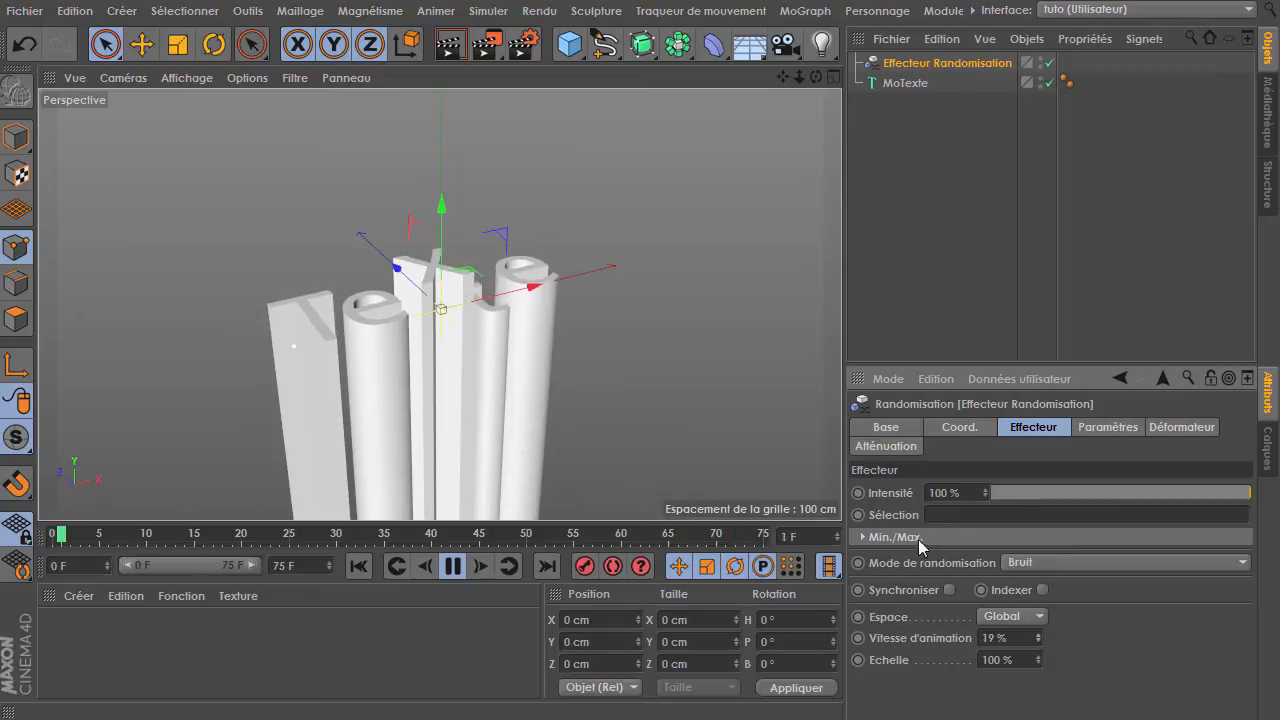
left_click(1088, 428)
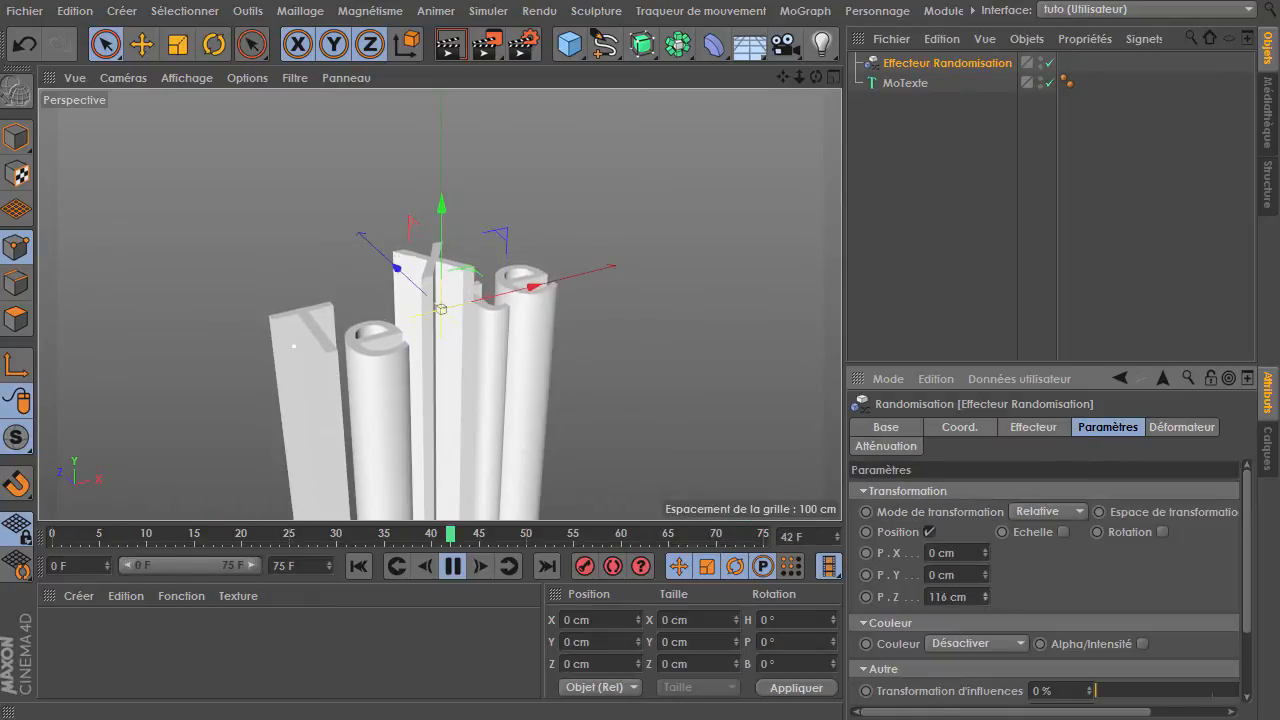
Try doubling the MoTexte object's text to TexteTexte during playback.
left_click(905, 82)
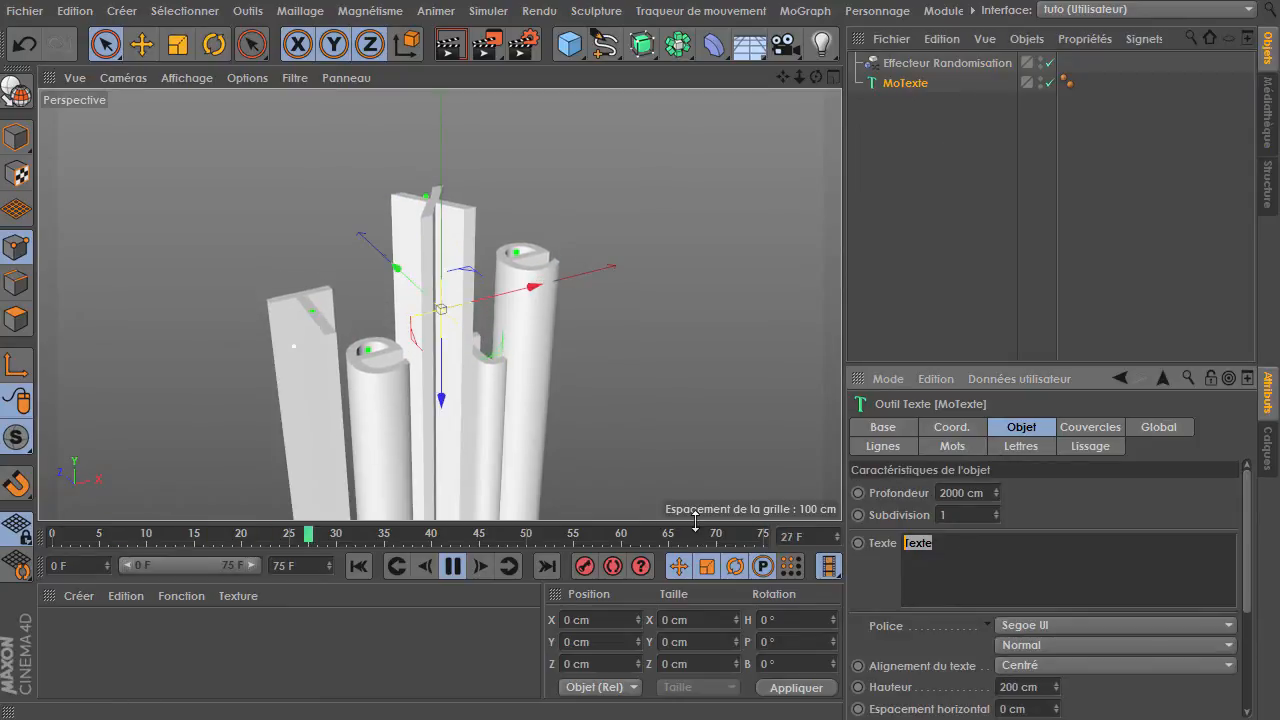
key("ctrl+c")
left_click(984, 550)
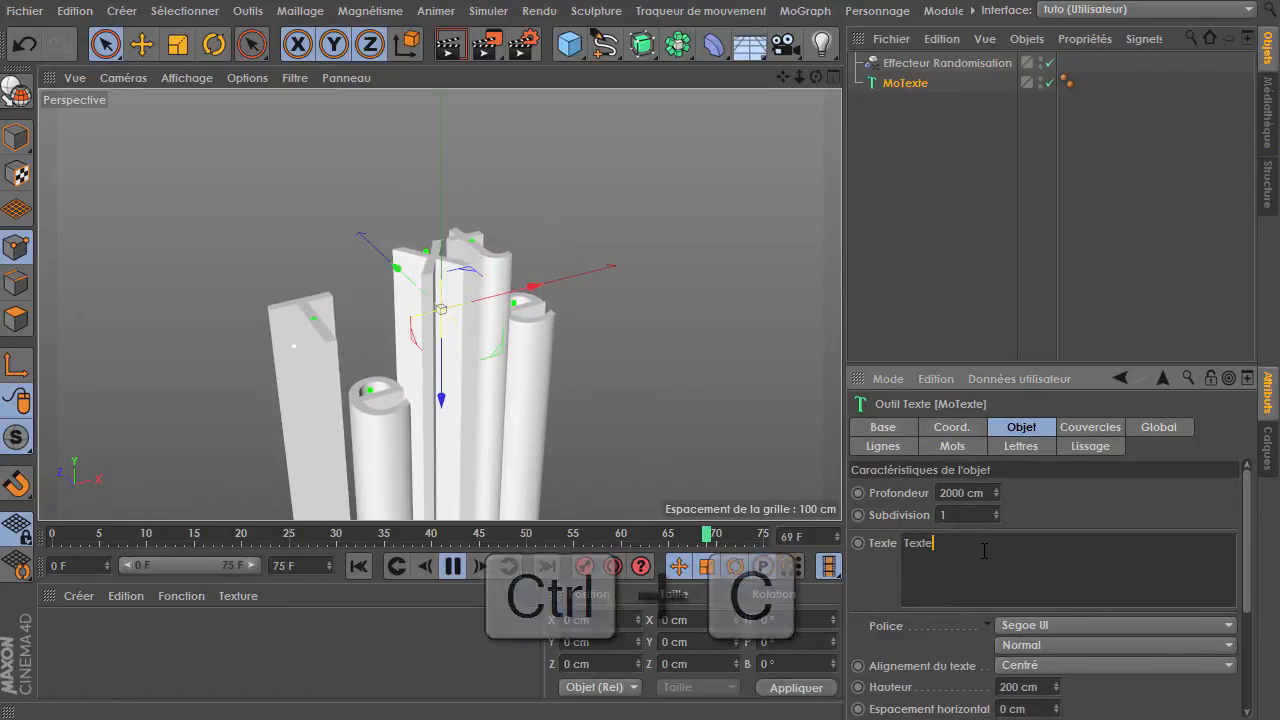
key("ctrl+v")
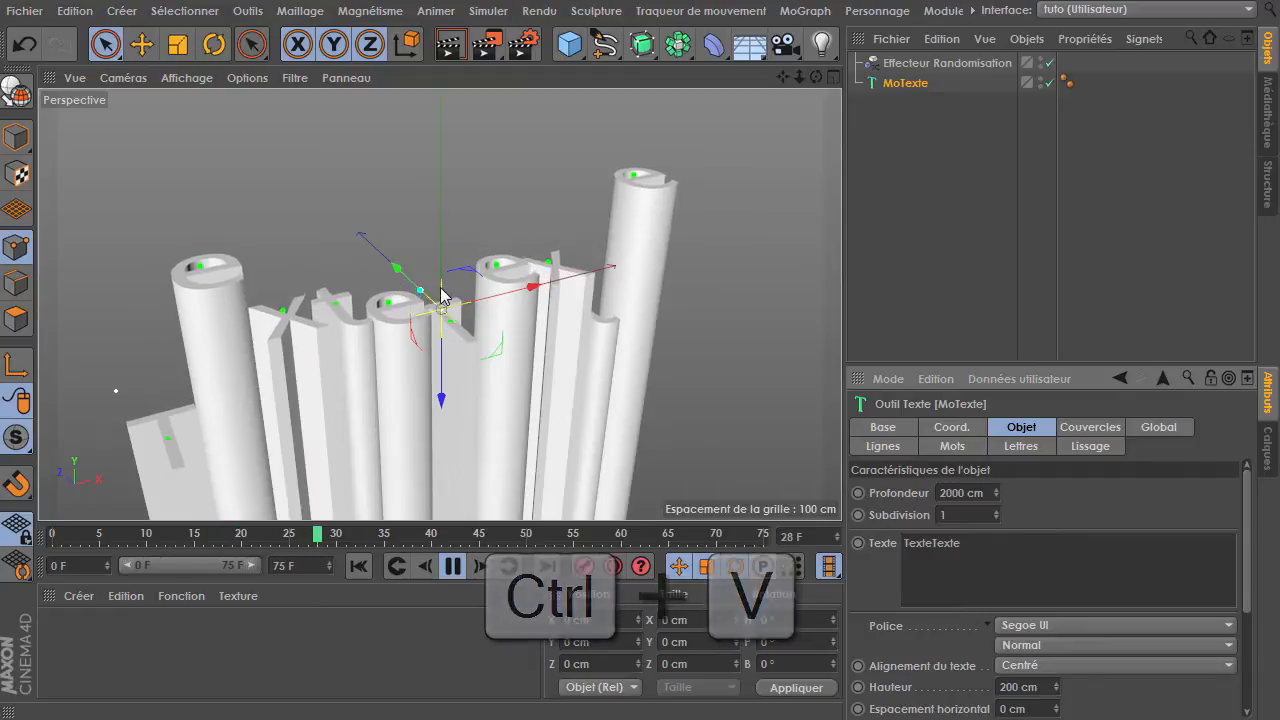
key("ctrl+z")
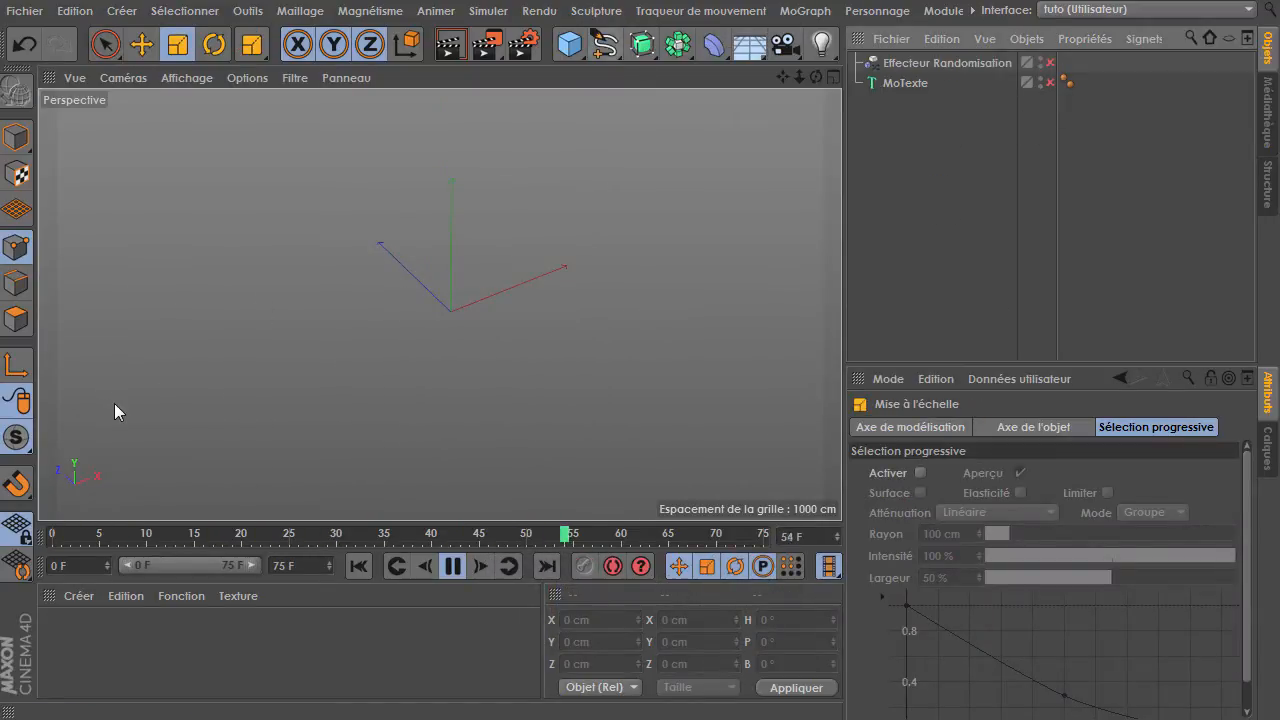
Sketch a freehand spline that rises in a curve across the viewport and levels off at its upper end.
left_click(604, 44)
left_click(686, 66)
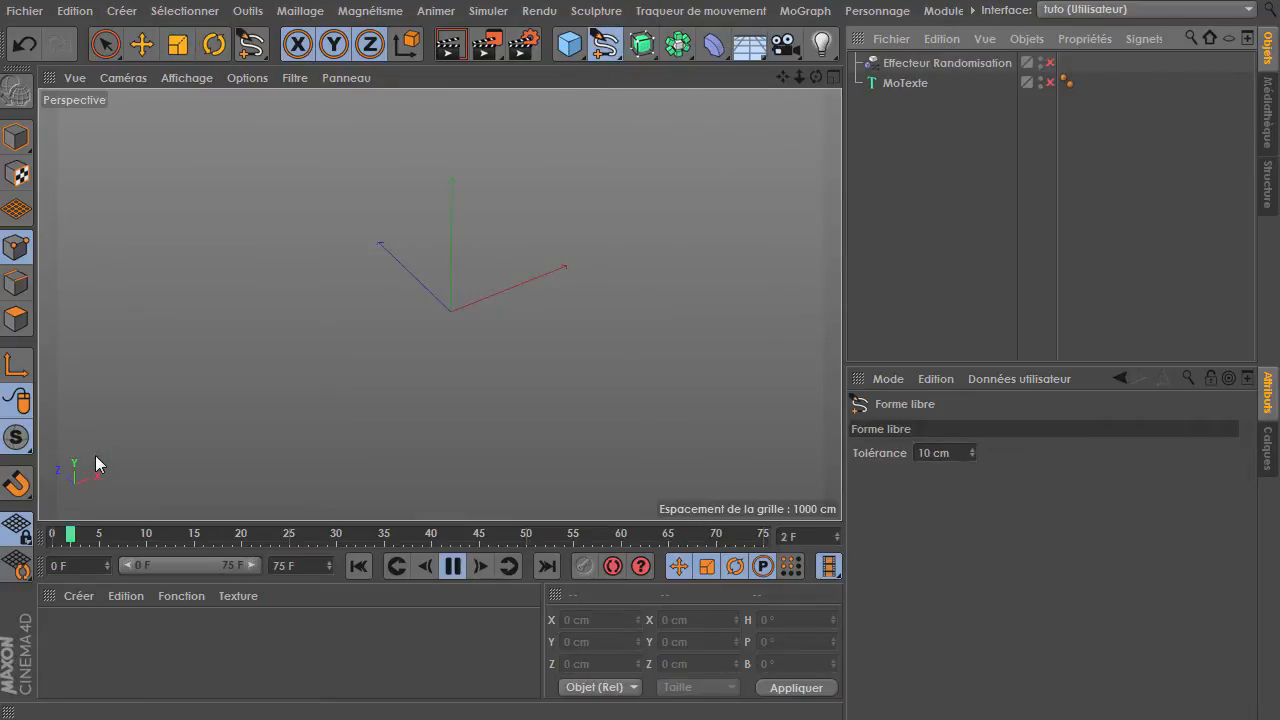
mouse_move(116, 438)
left_mouse_down()
mouse_move(332, 194)
mouse_move(830, 35)
left_mouse_up()
scroll(422, 264, "down", 2)
Add a Reeper 2.0 object and make the spline its child to form a rope.
left_click(943, 10)
left_click(943, 10)
left_click(943, 10)
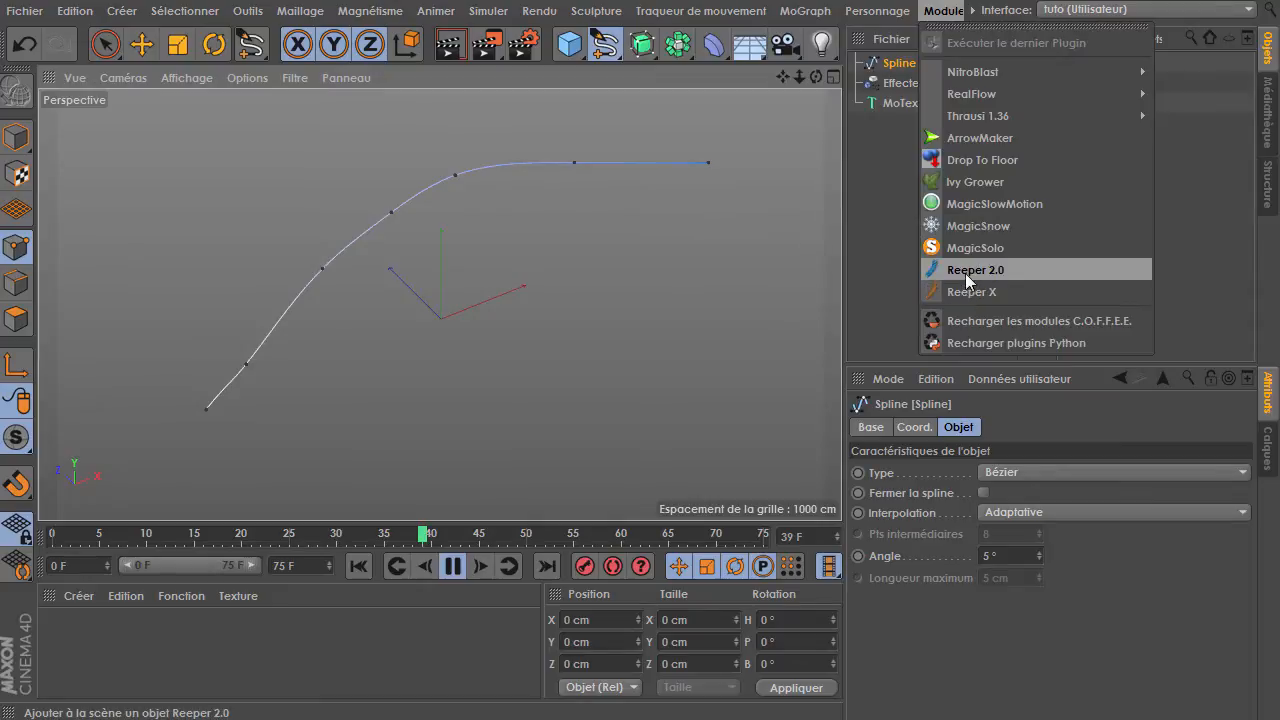
left_click(975, 270)
left_click_drag(908, 80, 906, 64)
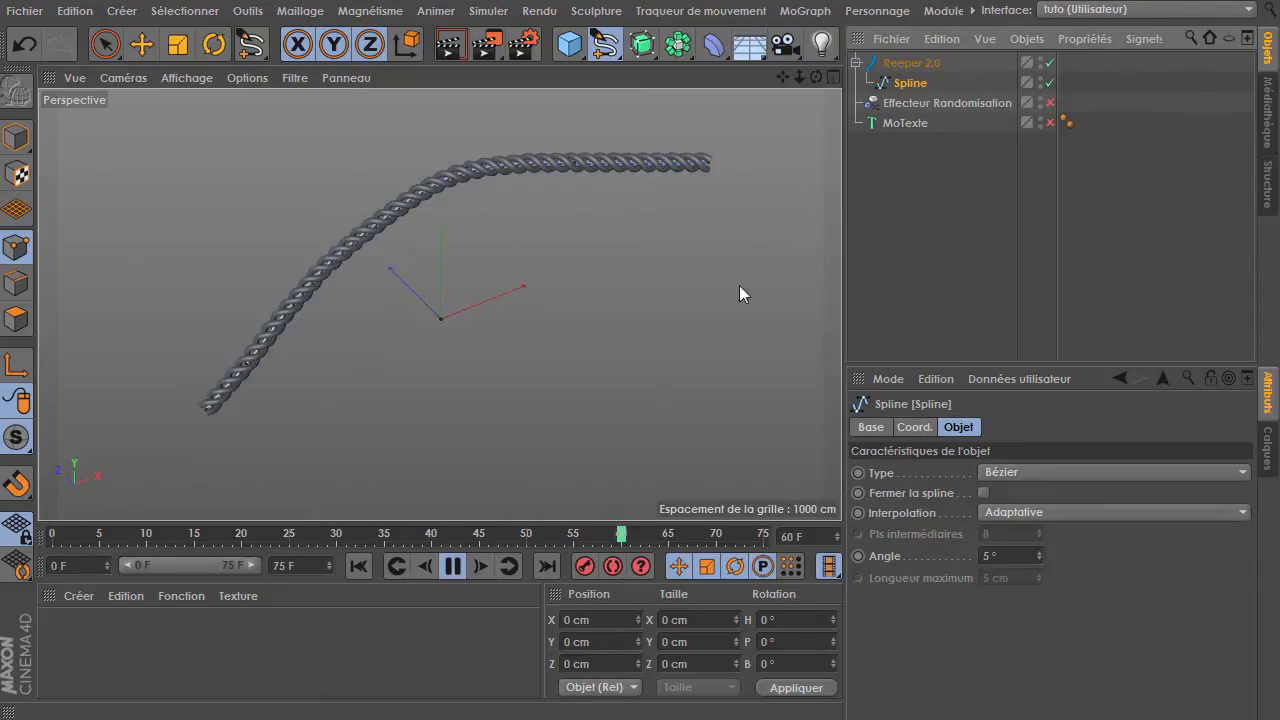
Preview the rope's growth by varying End Growth in the Reeper strand settings and restoring it to 100 %.
left_click(918, 66)
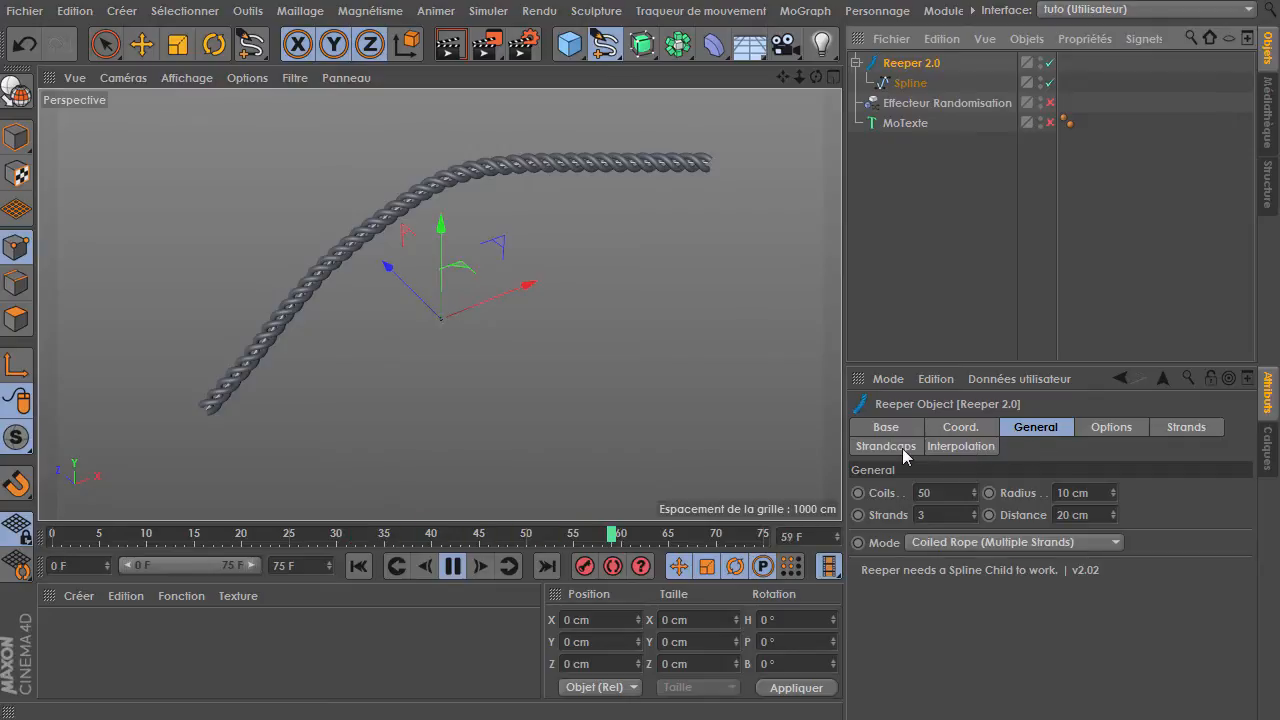
left_click(1186, 427)
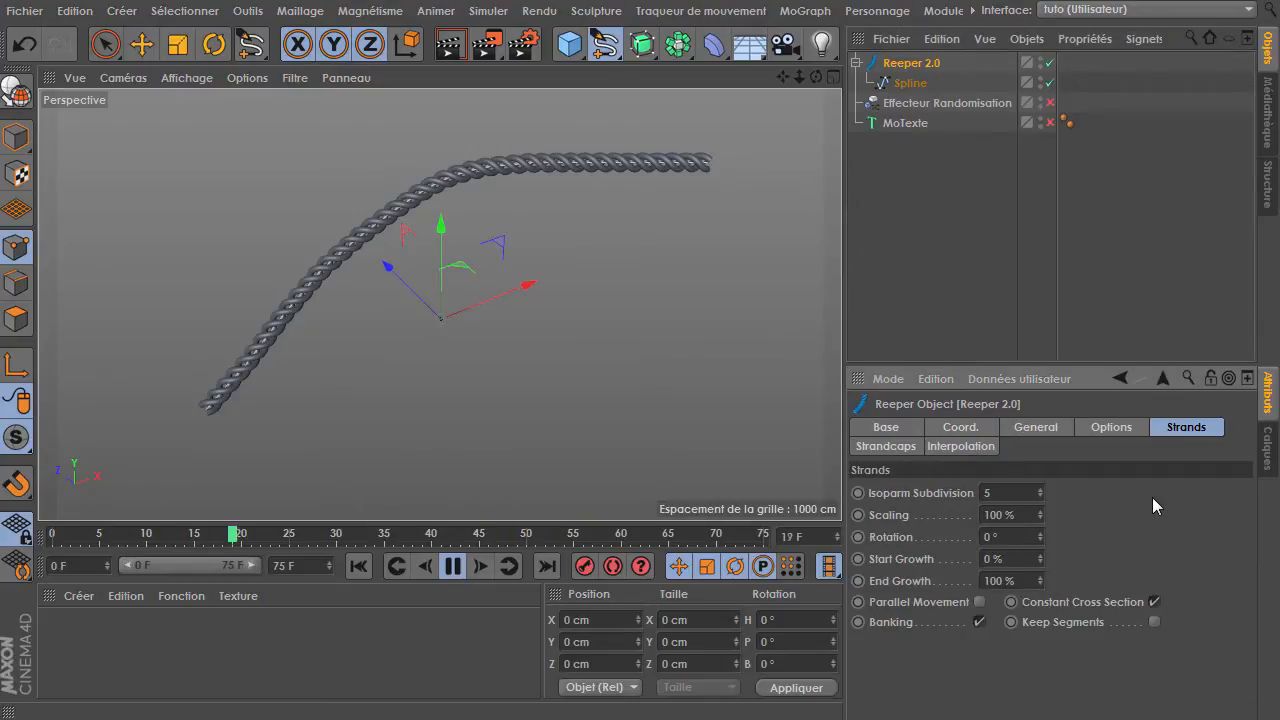
left_click_drag(1040, 581, 1040, 540)
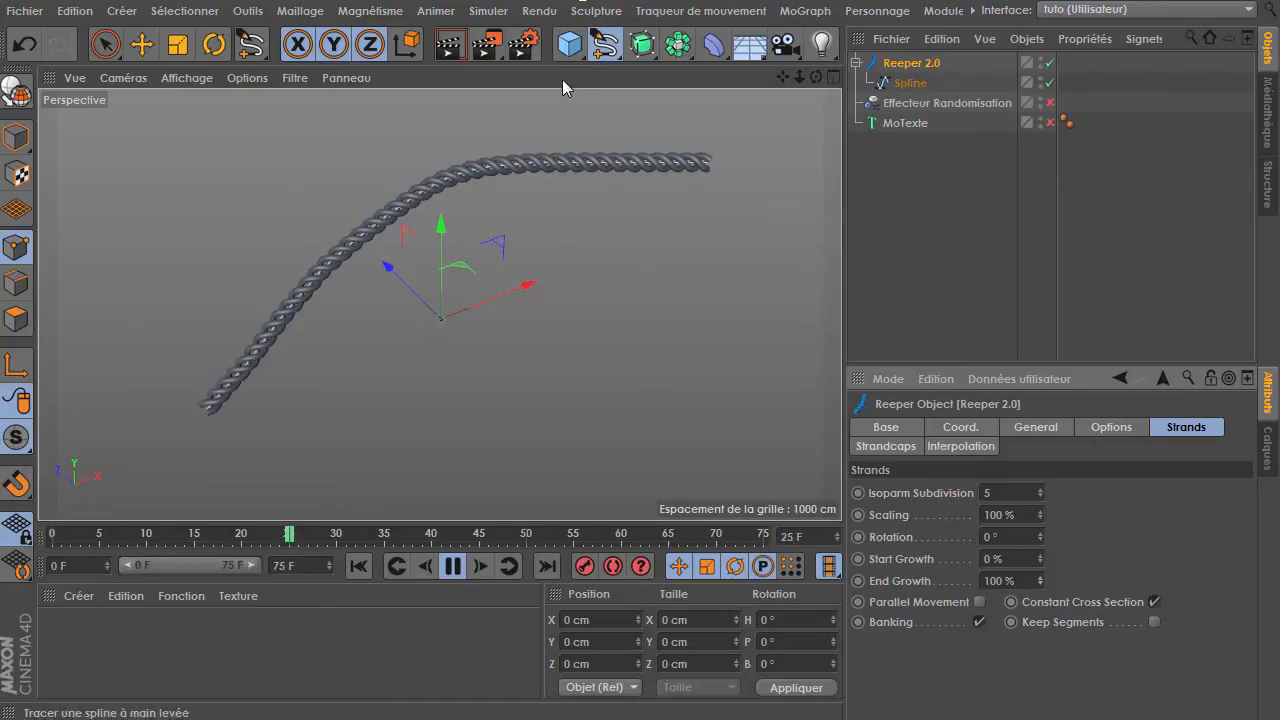
Close the demo project without saving its changes.
left_click(25, 14)
left_click(45, 137)
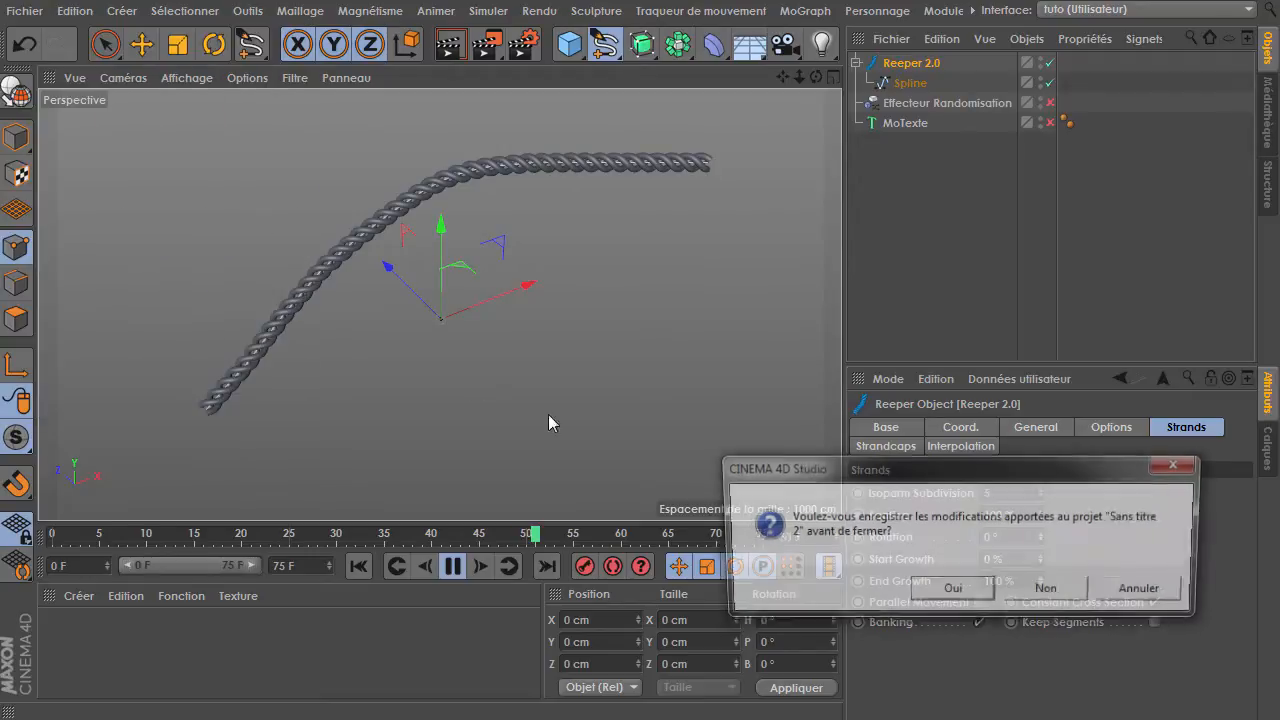
left_click(1046, 591)
Examine the logo animation at frame 418, check the render settings, and scrub back to frame 130.
left_click_drag(405, 540, 593, 545)
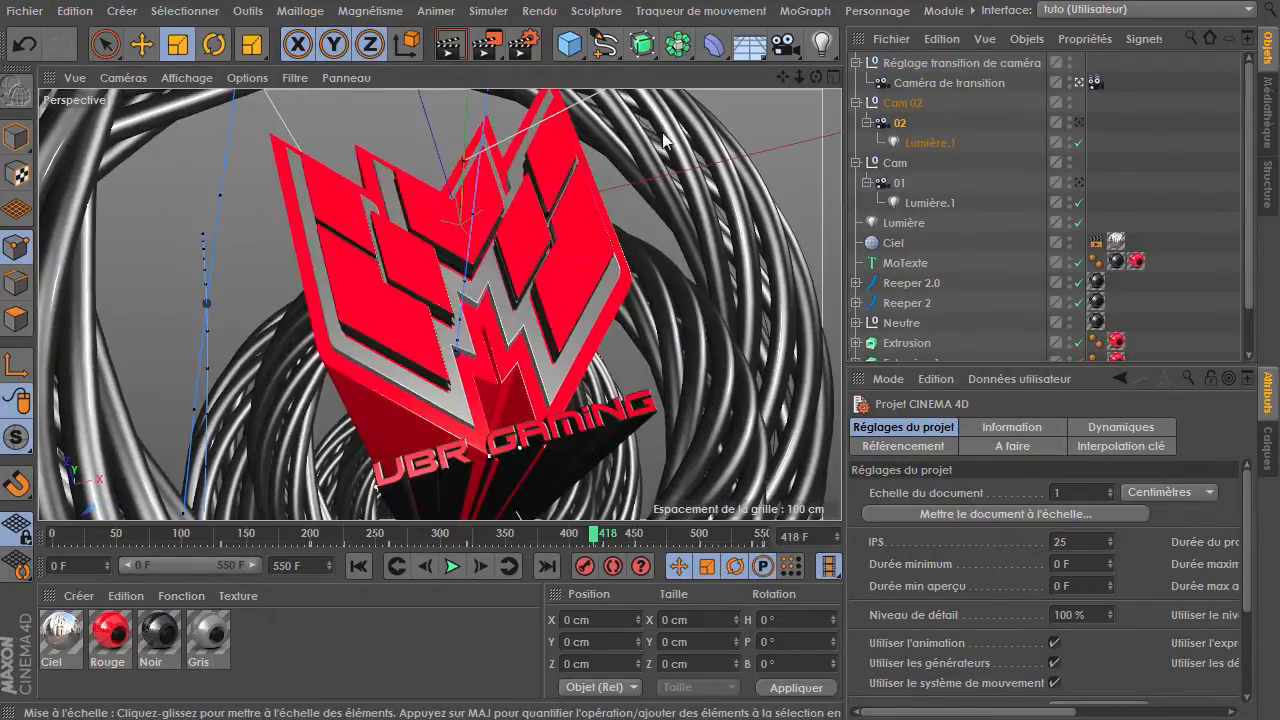
left_click(522, 44)
left_click(916, 2)
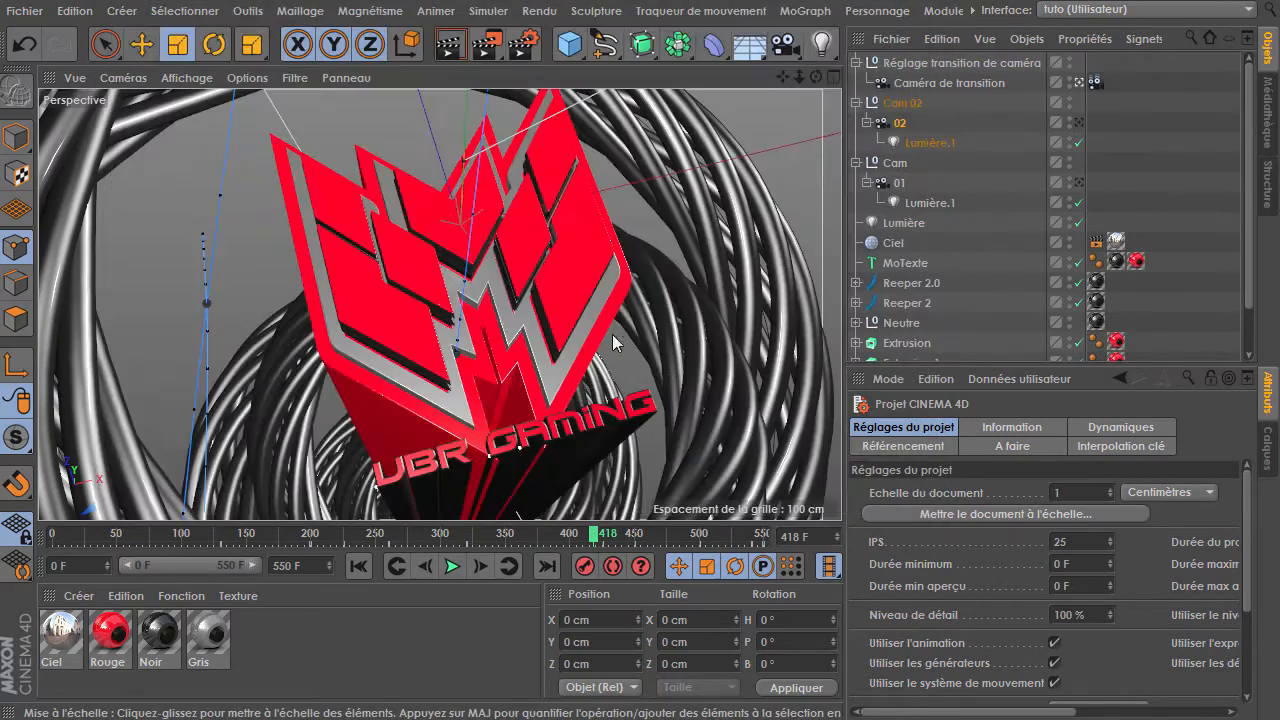
left_click_drag(495, 536, 222, 541)
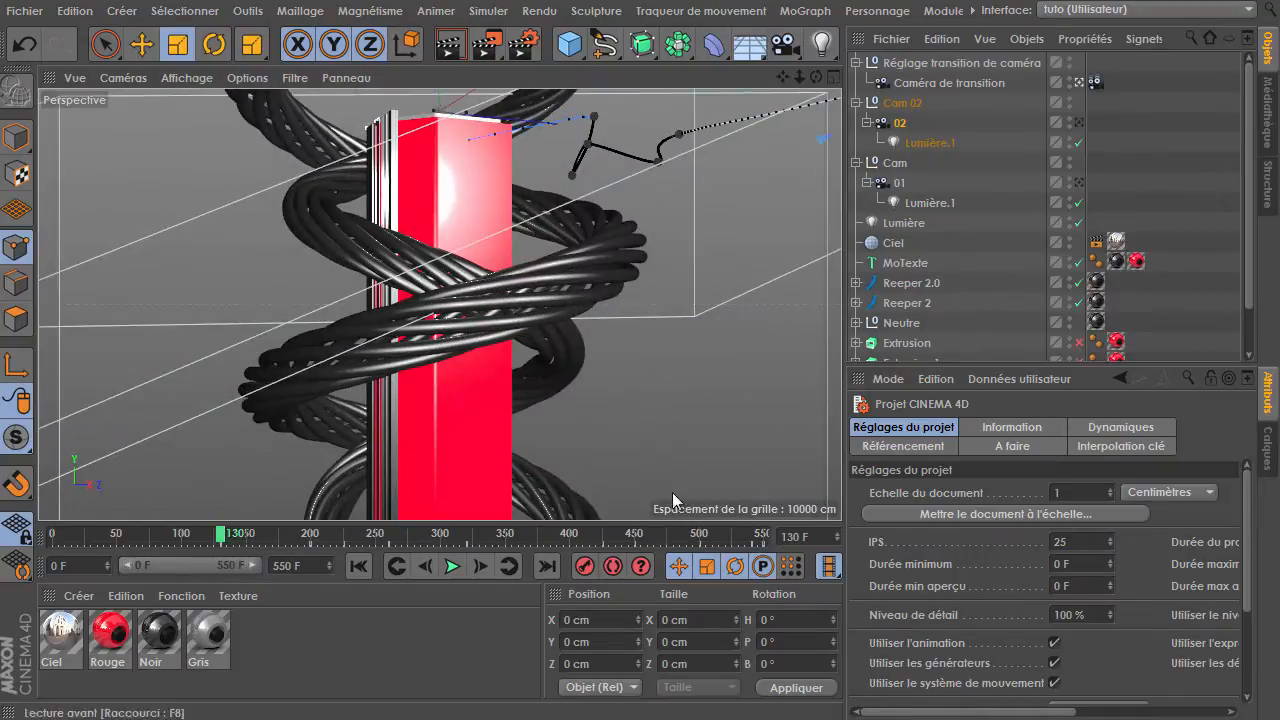
Delete every scene object from Lumière down to Extrusion.3, keeping only the transition camera and the two camera groups.
left_click(857, 163)
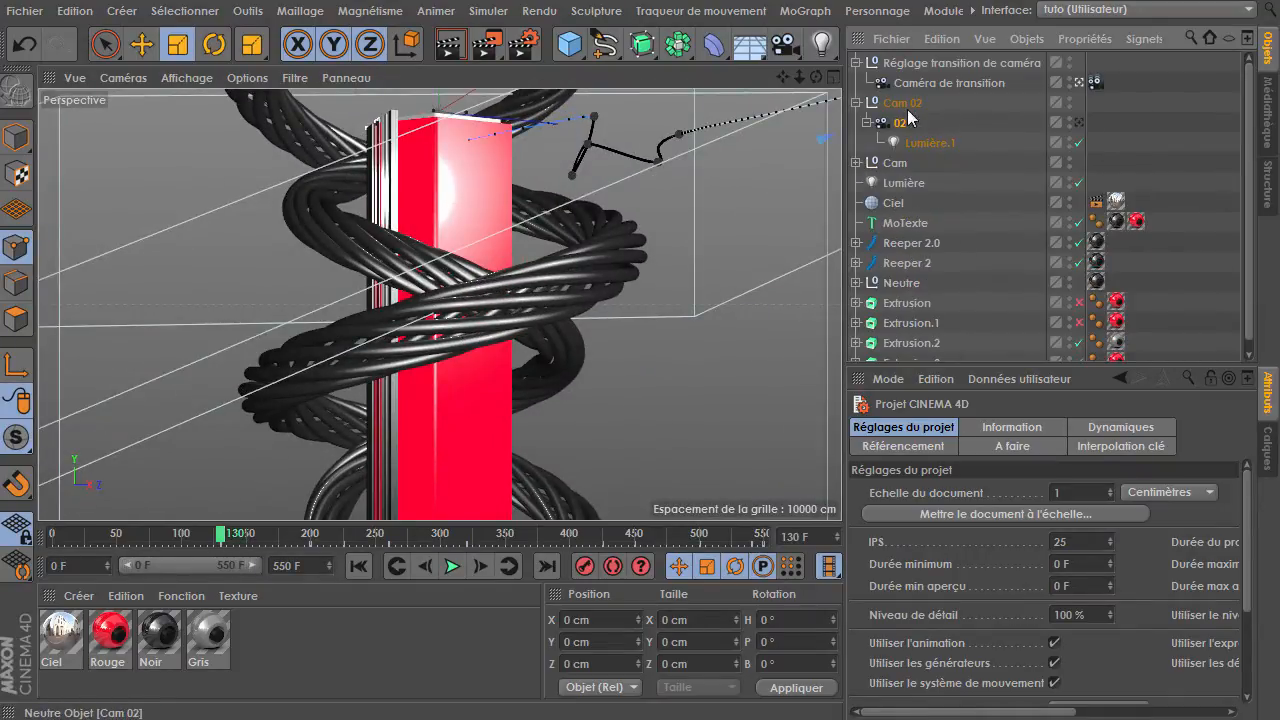
left_click(855, 103)
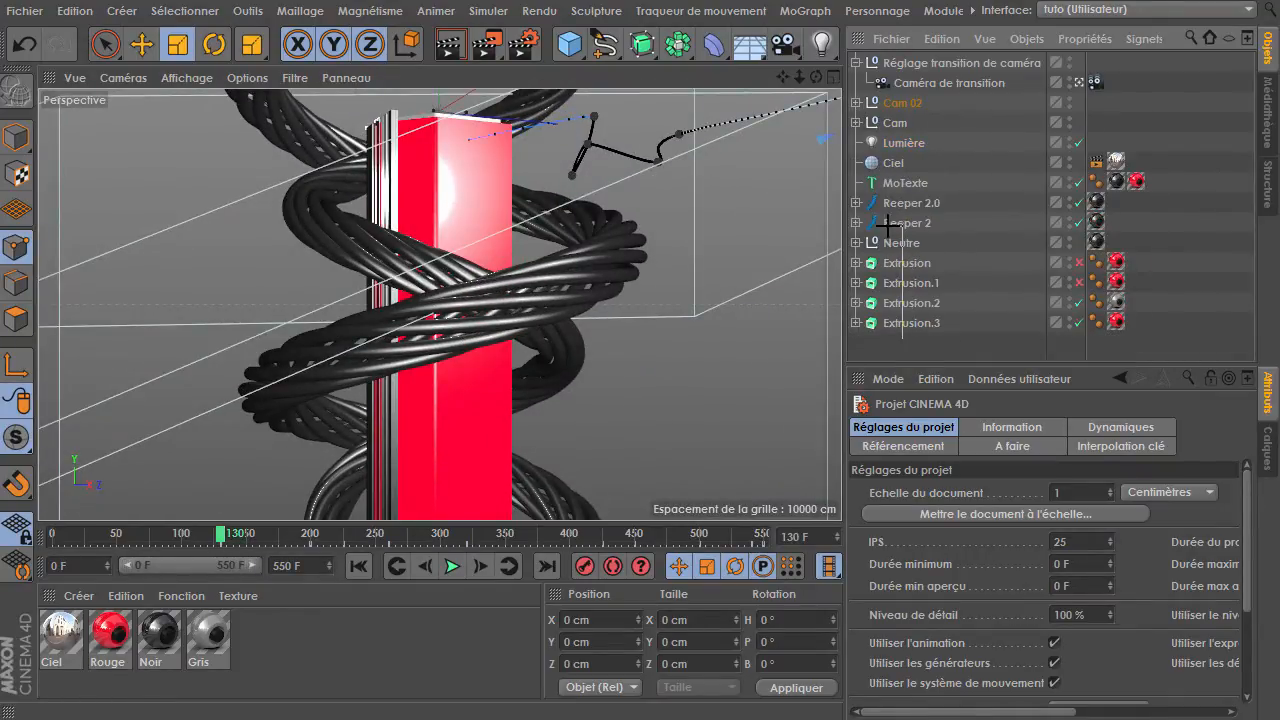
left_click_drag(902, 338, 900, 338)
left_click(942, 38)
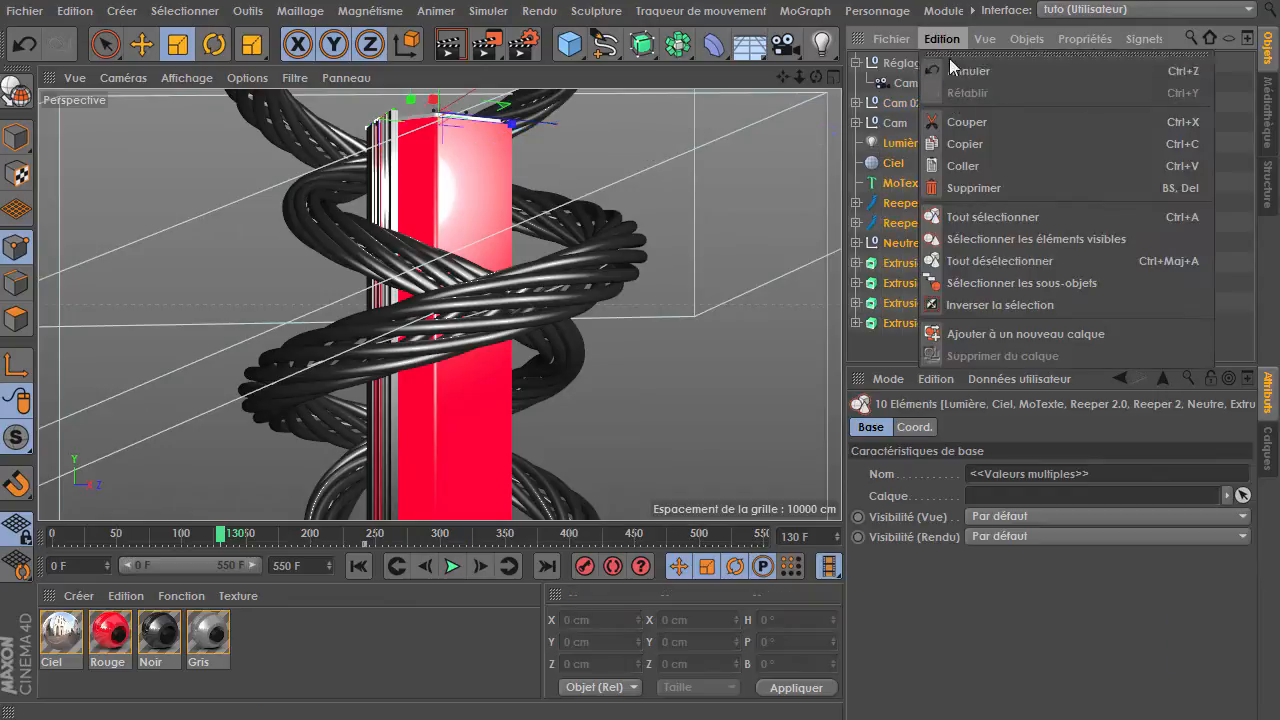
left_click(985, 186)
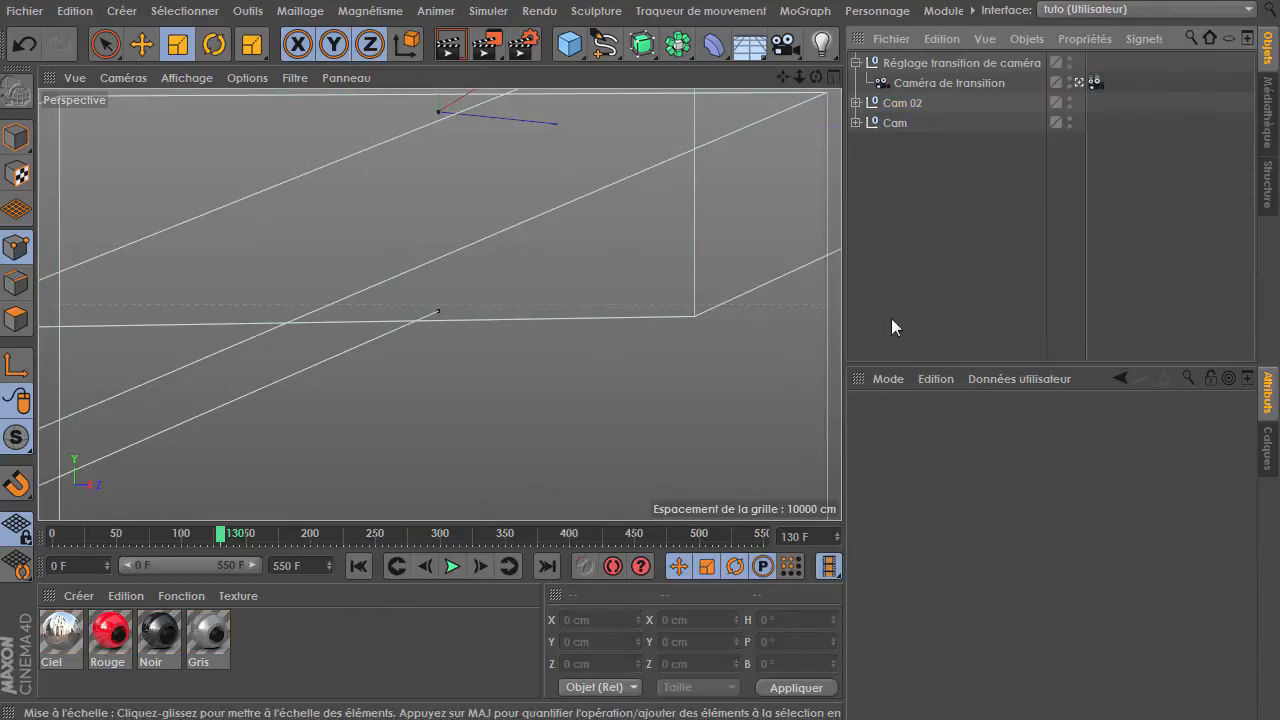
Delete the Lumière.1 light under each of the cameras 02 and 01.
left_click(856, 103)
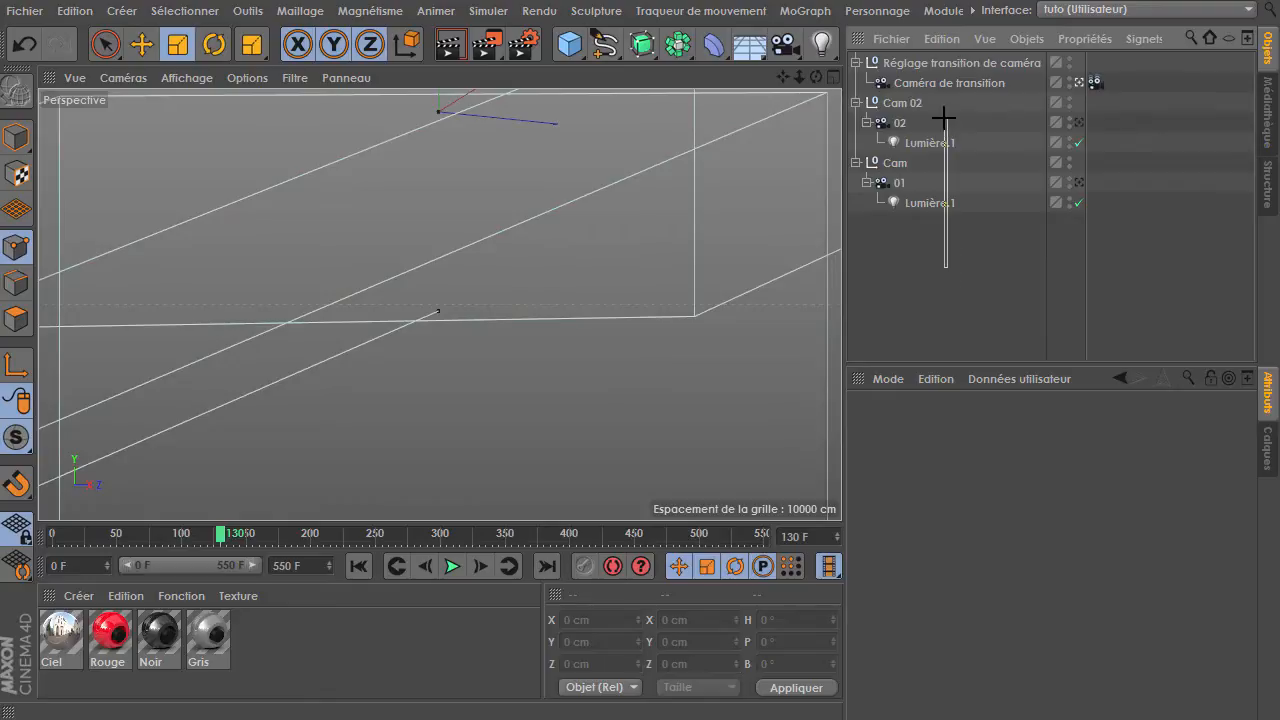
left_click_drag(944, 118, 944, 120)
left_click(942, 38)
left_click(990, 182)
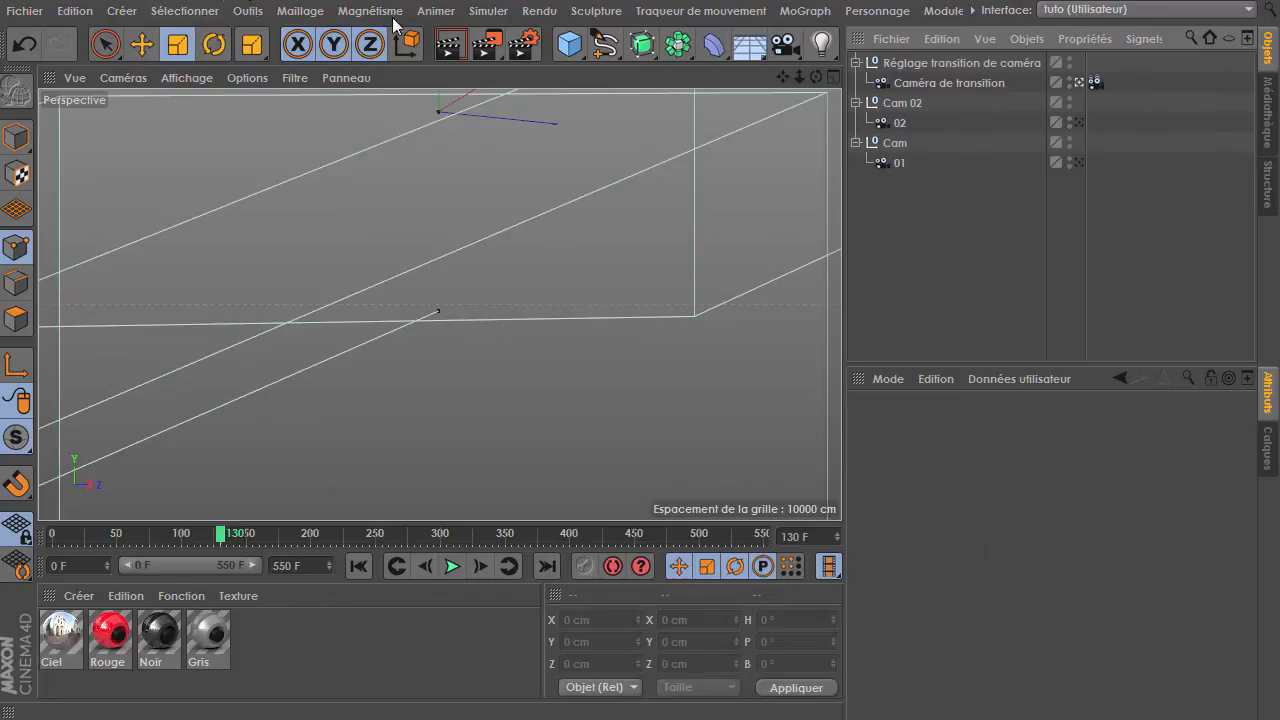
Set the render output's frame range to all frames (Toutes les images) and collapse the multi-pass list.
left_click(532, 47)
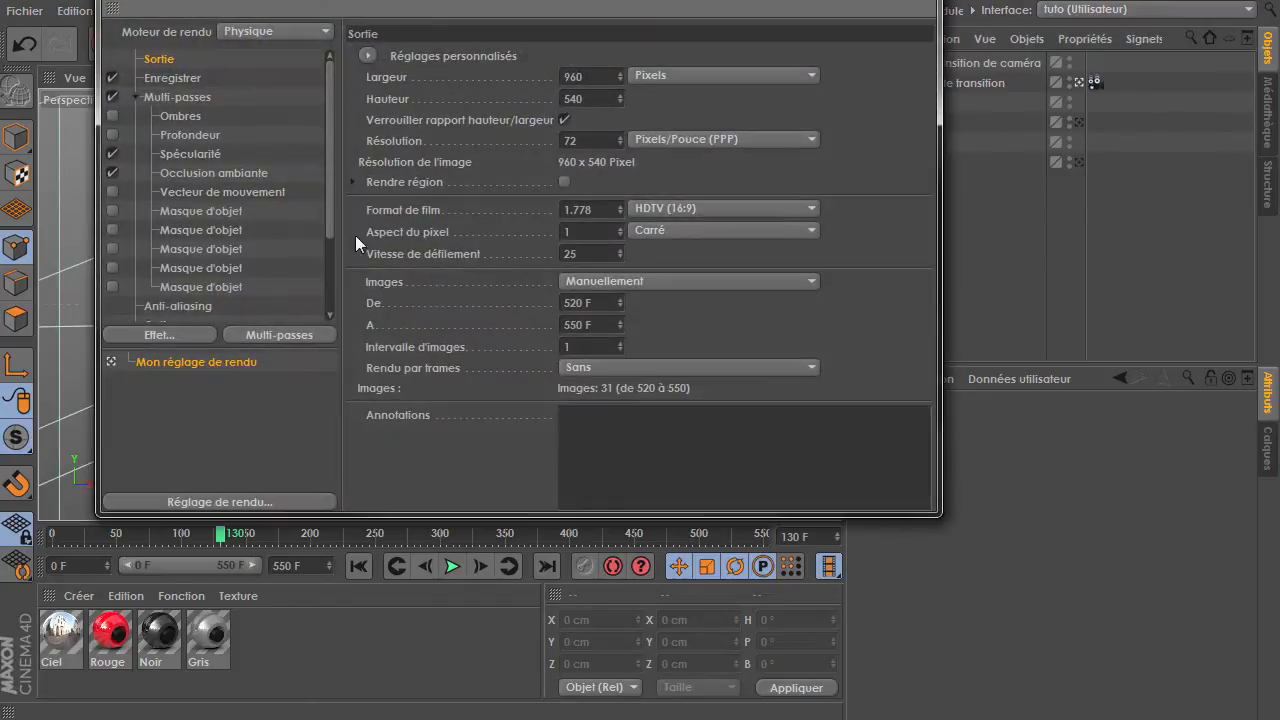
left_click(629, 281)
left_click(631, 336)
left_click(132, 97)
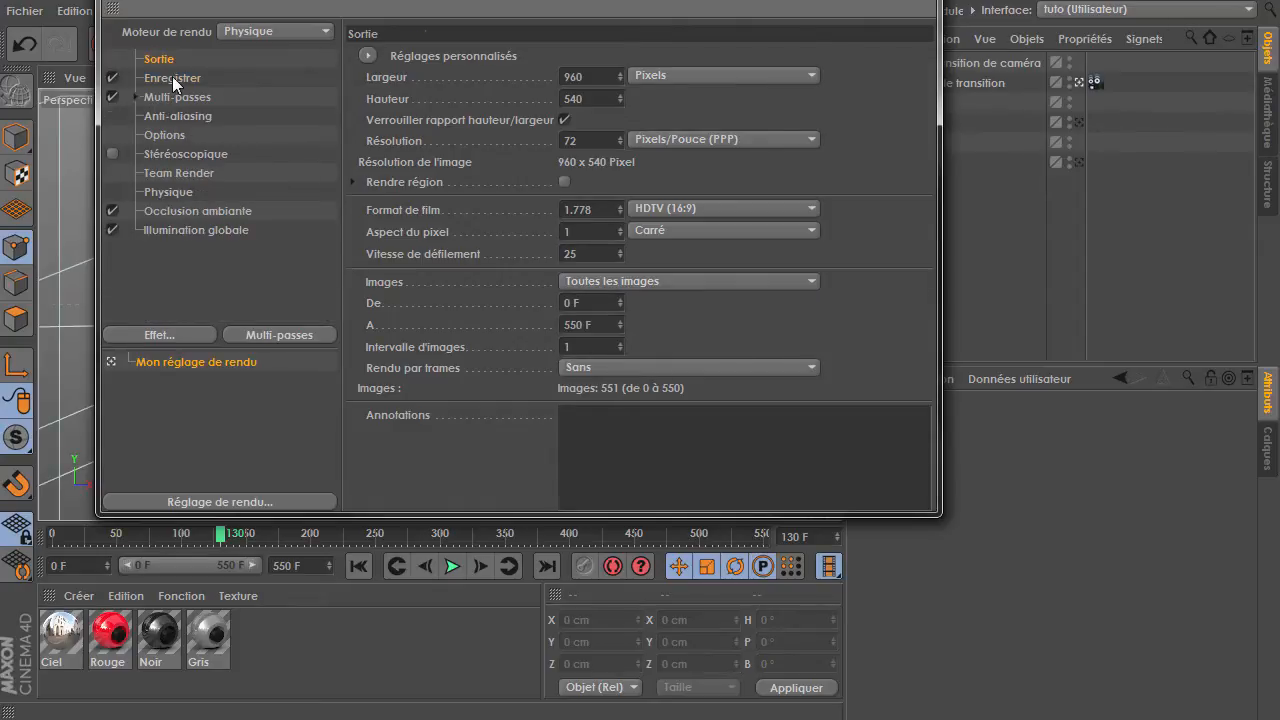
In the render save settings, check the multi-pass path and enable saving a composition file targeting After Effects.
left_click(172, 77)
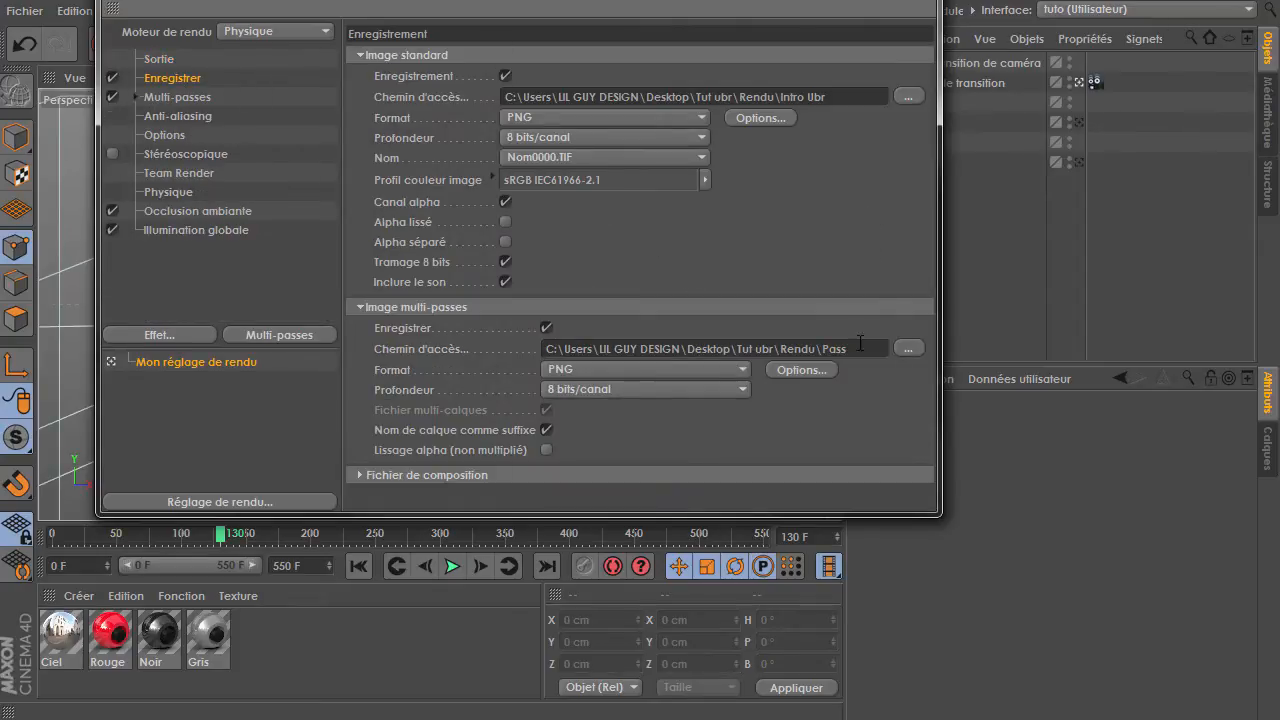
left_click(912, 347)
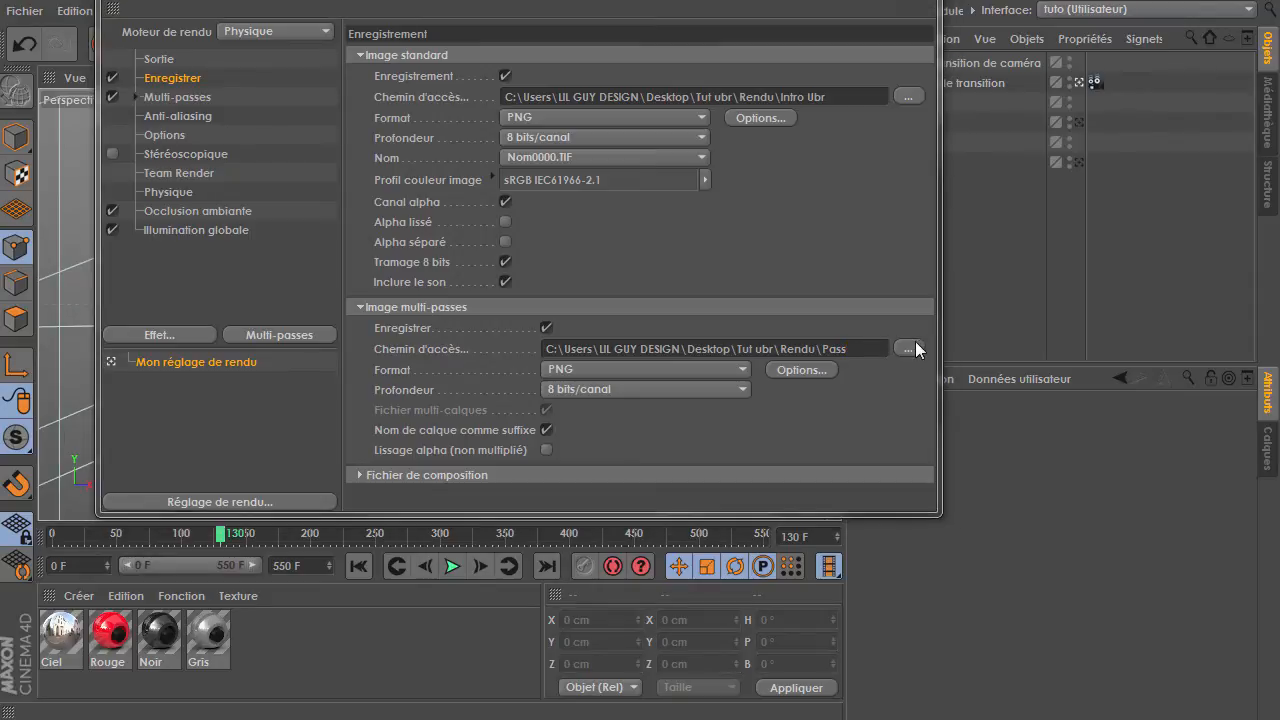
left_click(1104, 622)
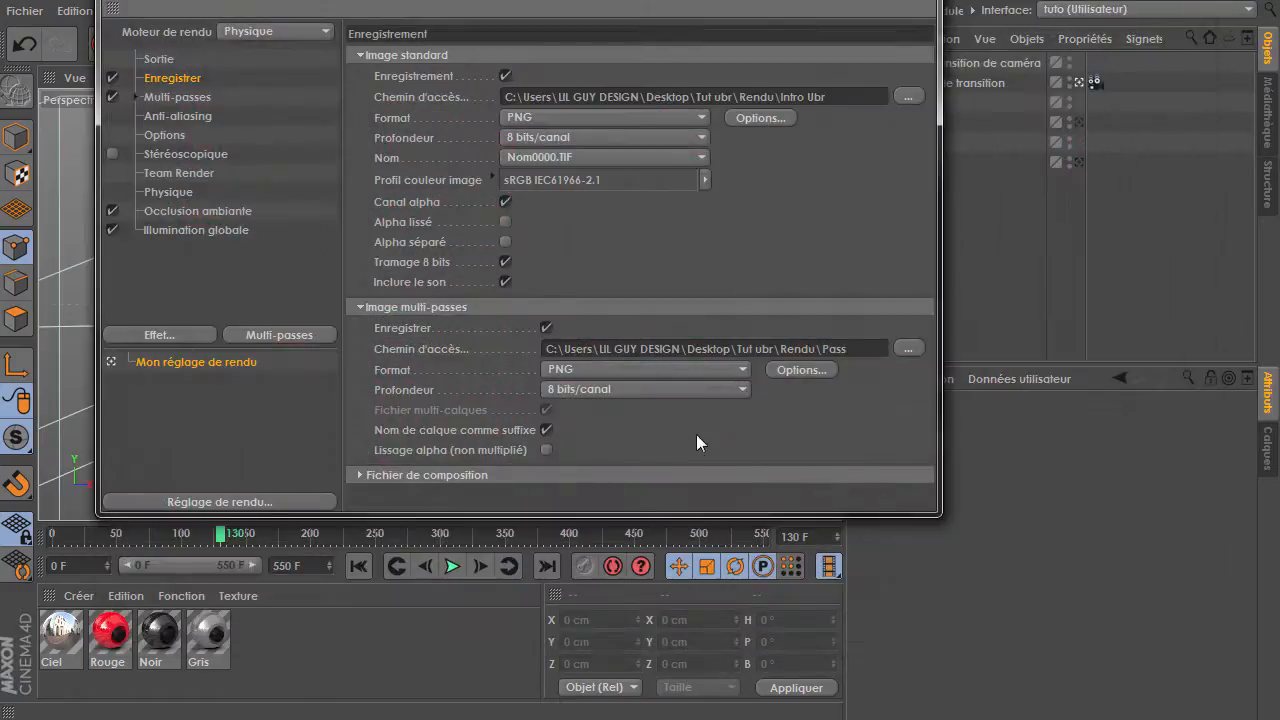
left_click(359, 472)
scroll(594, 431, "down", 3)
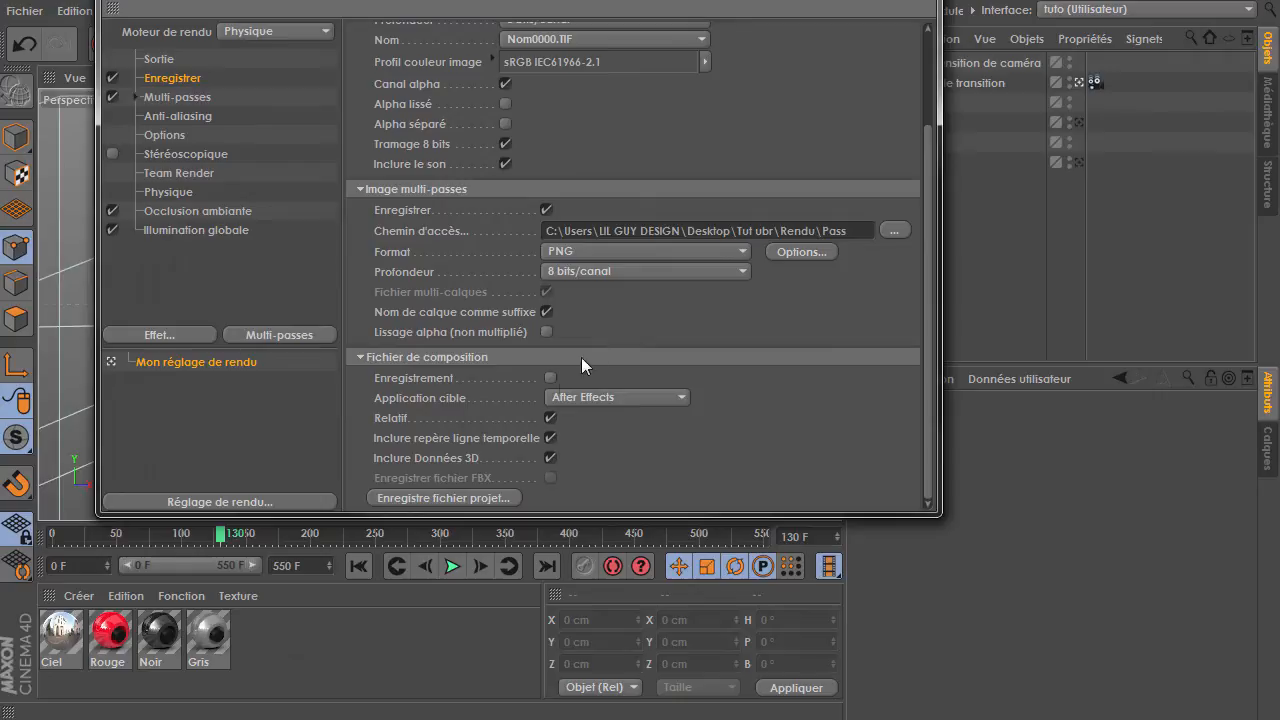
scroll(651, 370, "up", 3)
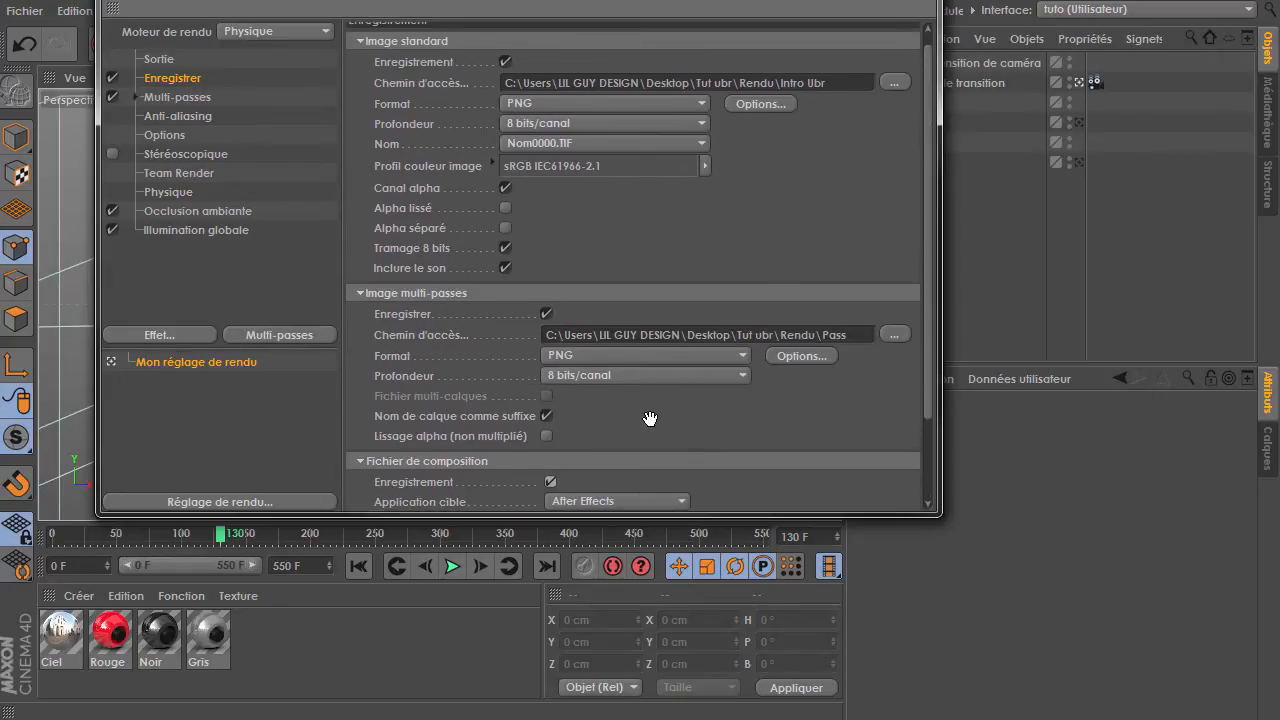
Choose PNG as the file format for both the multi-pass image and the standard image.
left_click(595, 357)
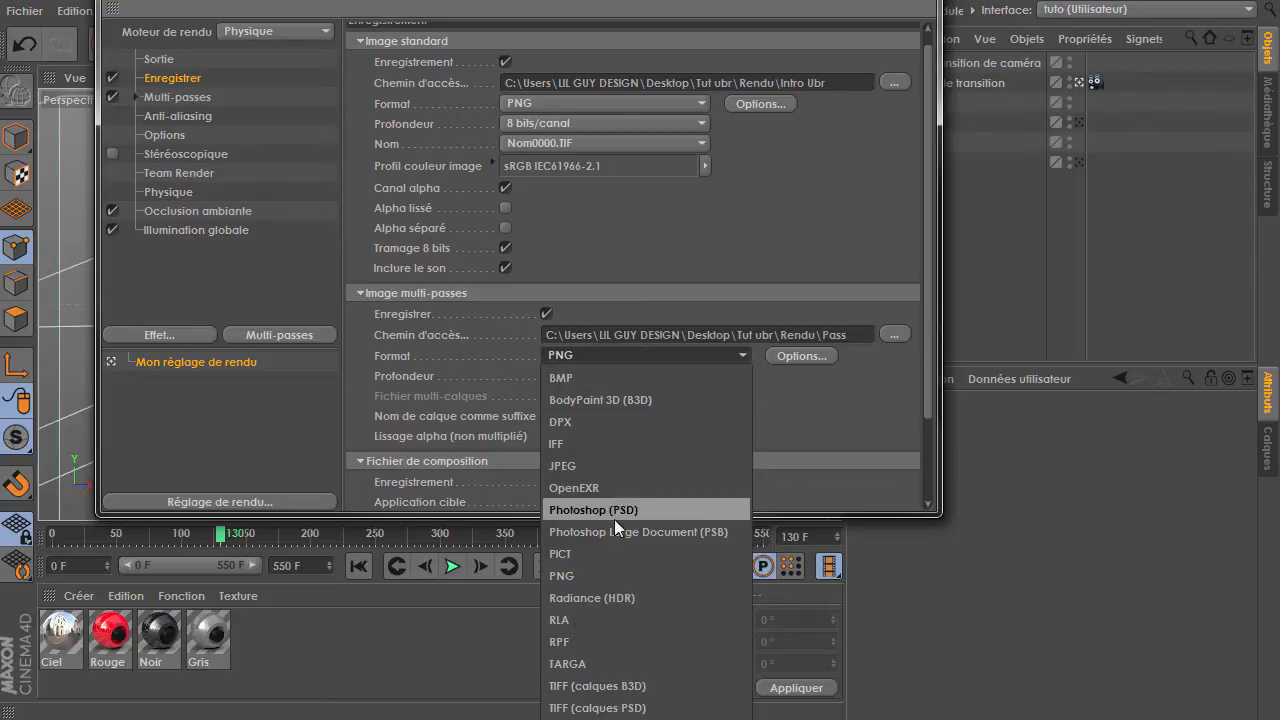
left_click(605, 574)
left_click(561, 104)
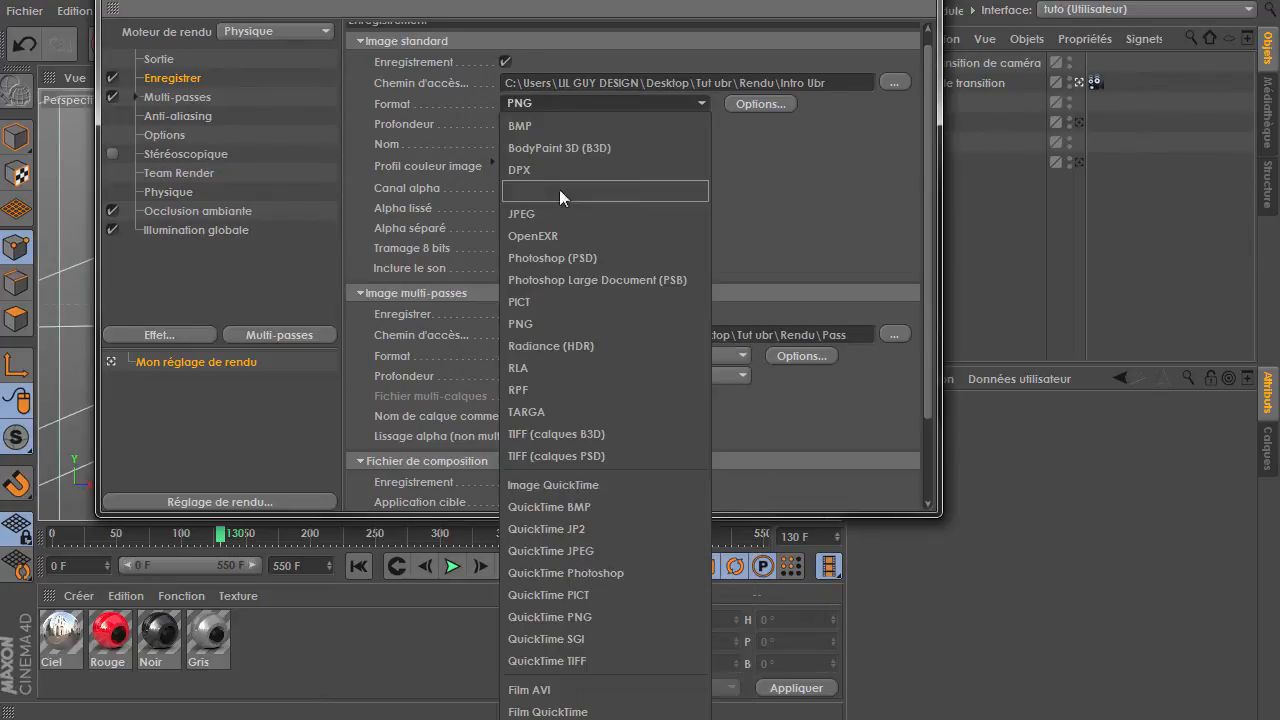
left_click(530, 324)
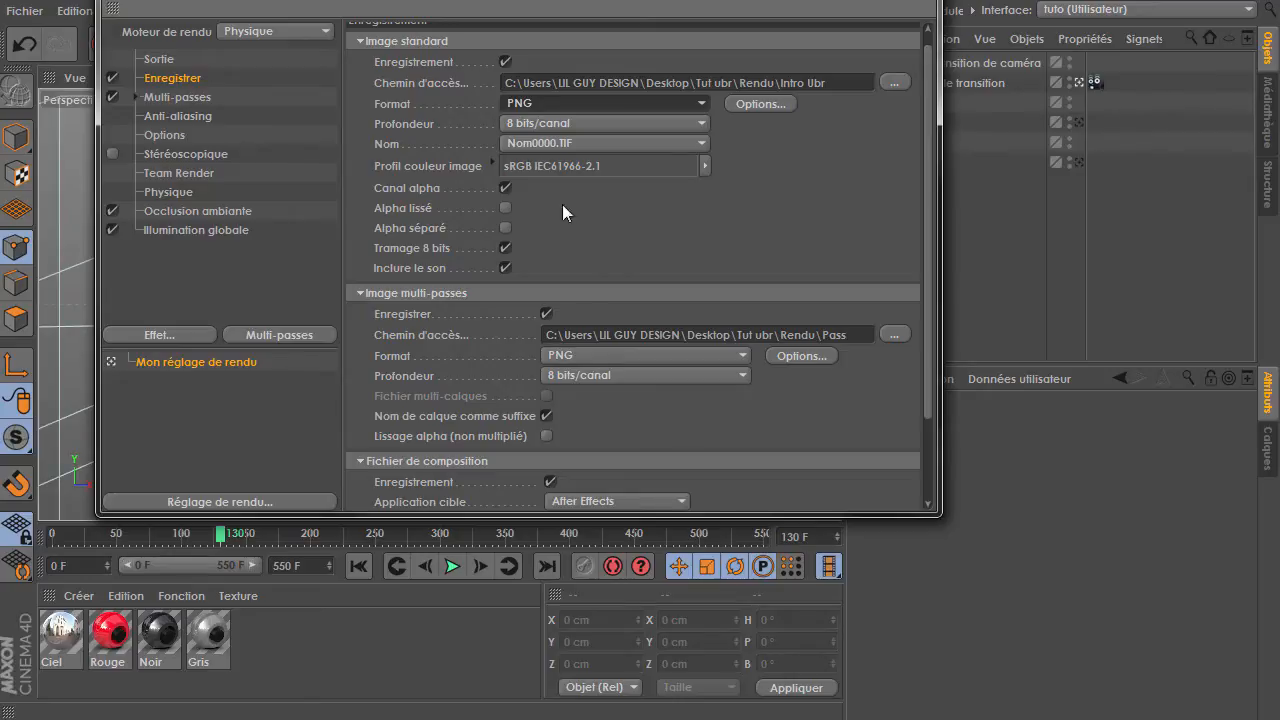
Save the After Effects composition project file as Projet in the Projet folder and close the render settings.
scroll(607, 464, "down", 3)
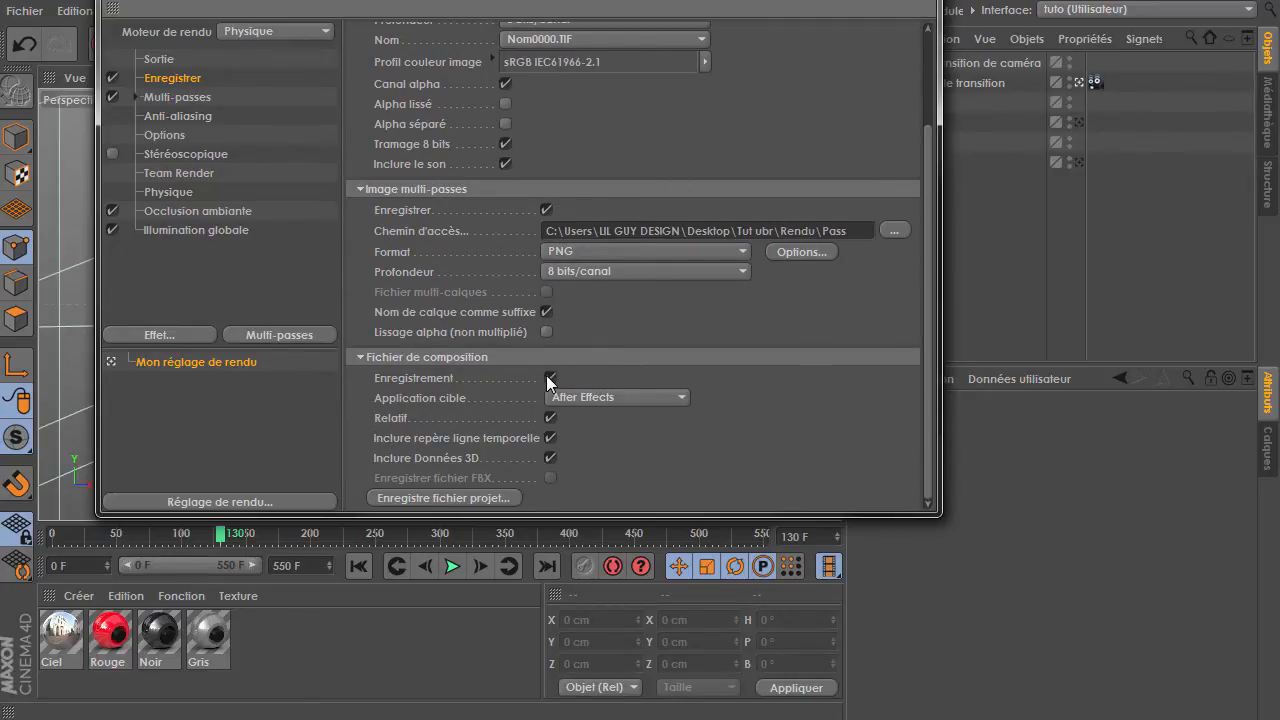
left_click(498, 500)
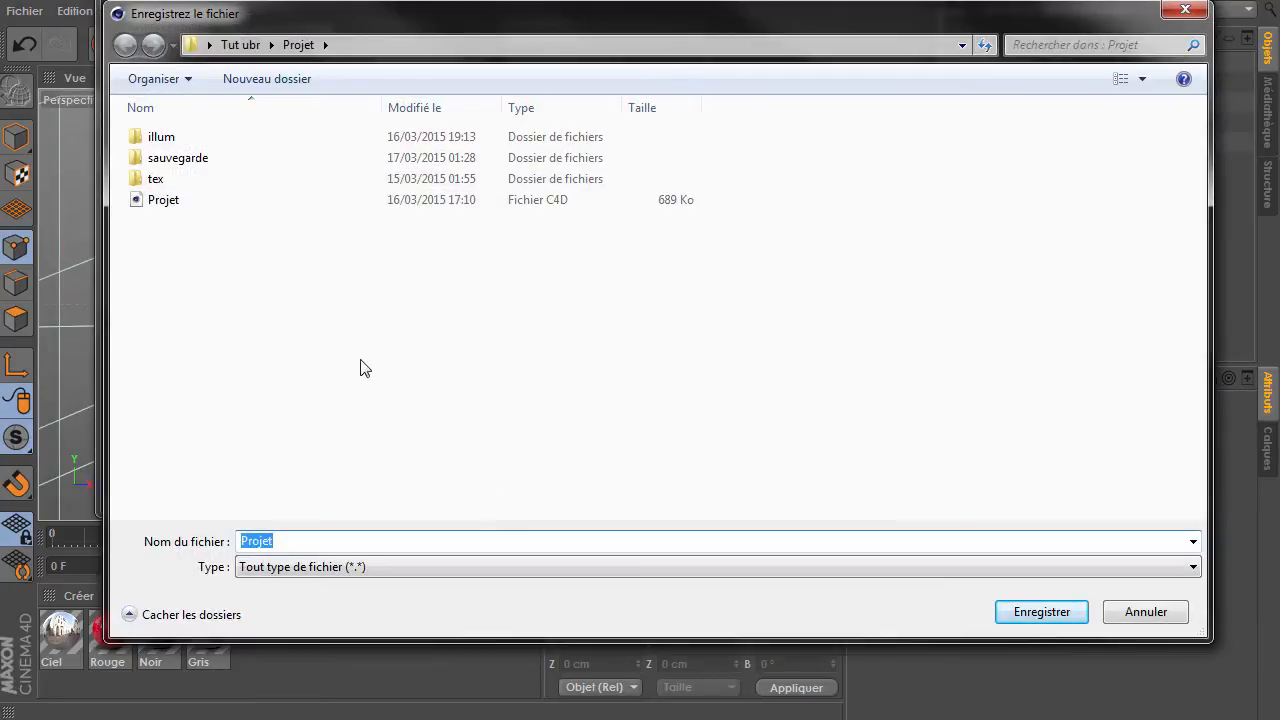
left_click(1020, 606)
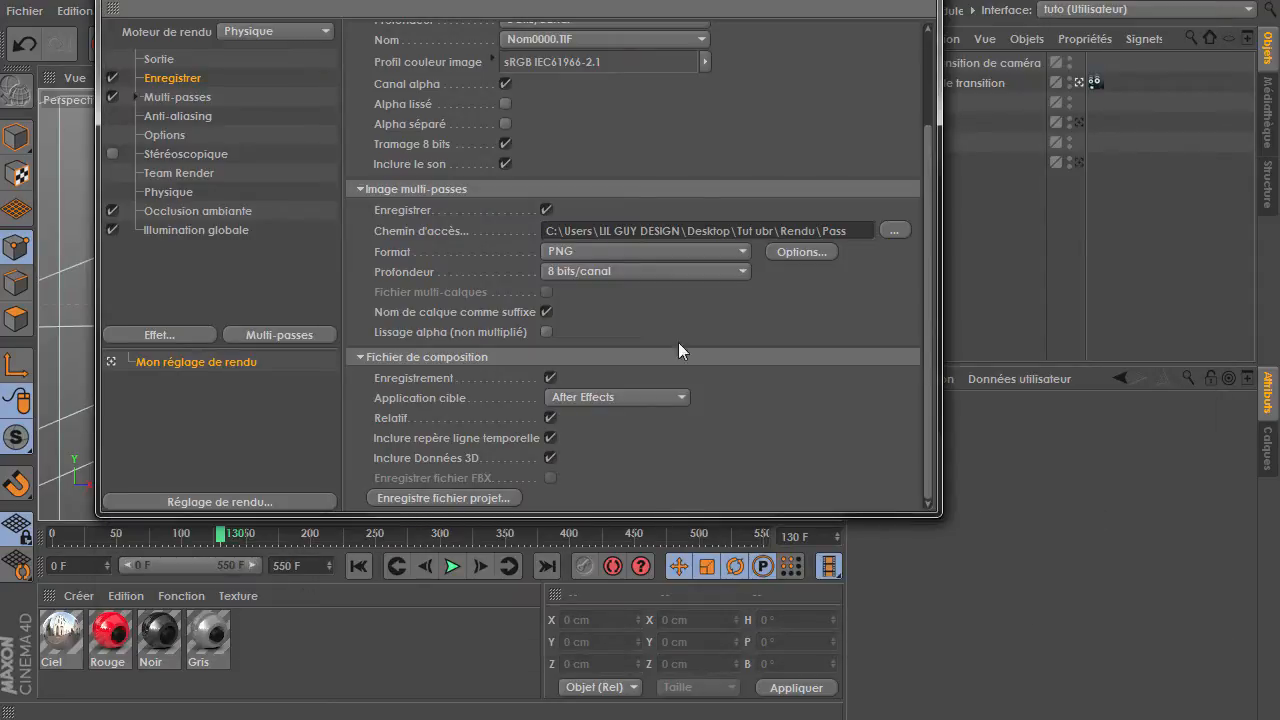
left_click_drag(688, 1, 699, 116)
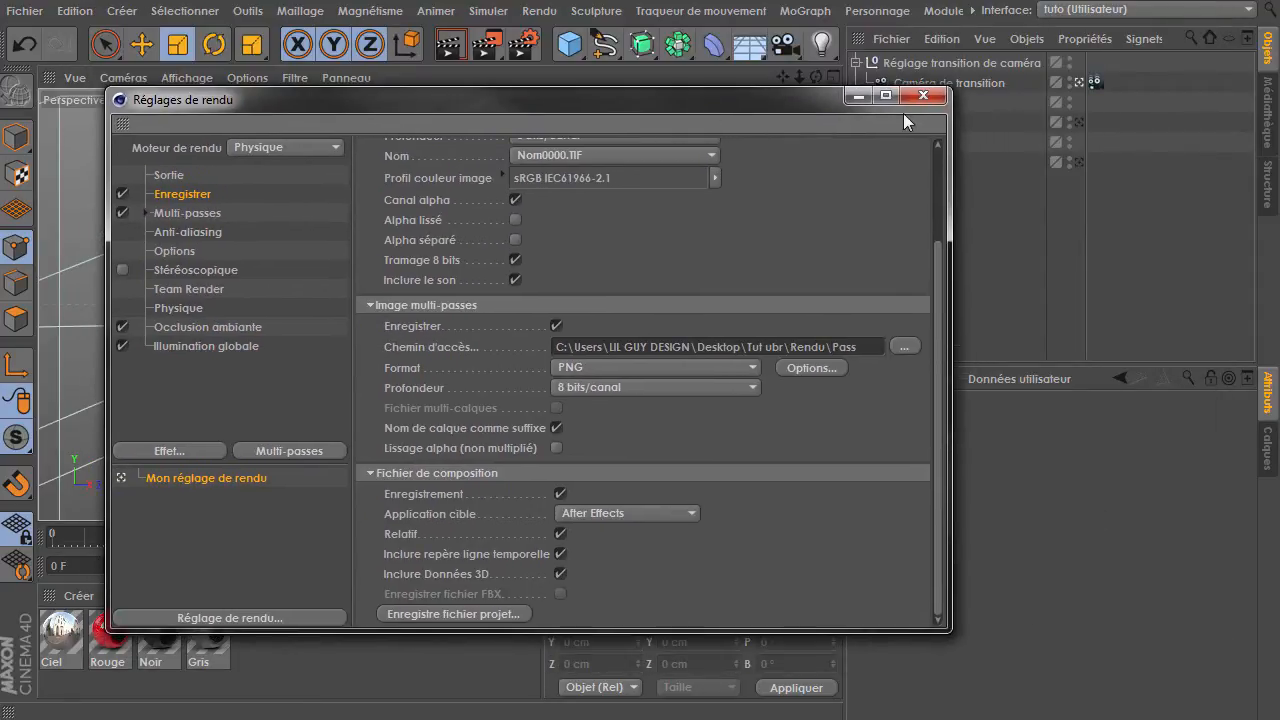
left_click(923, 95)
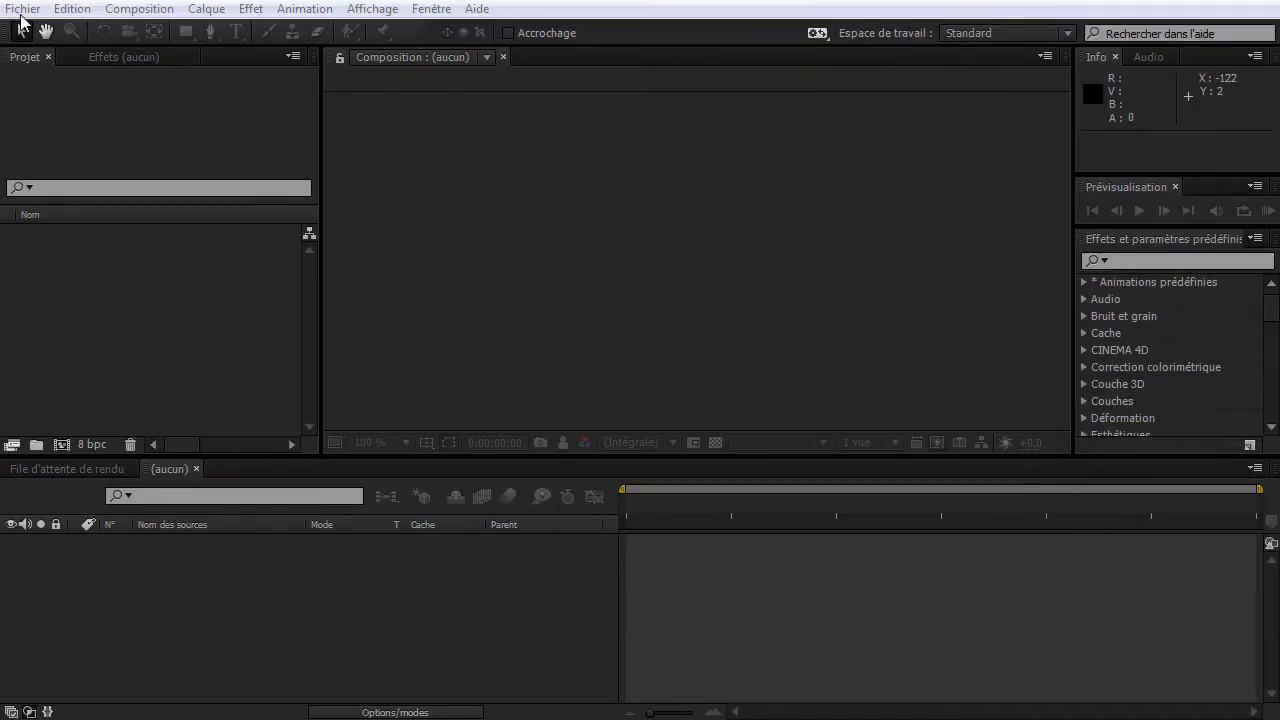
Switch to After Effects and open Projet.aec from the Projet folder, listing all file formats.
left_click(22, 9)
left_click(62, 53)
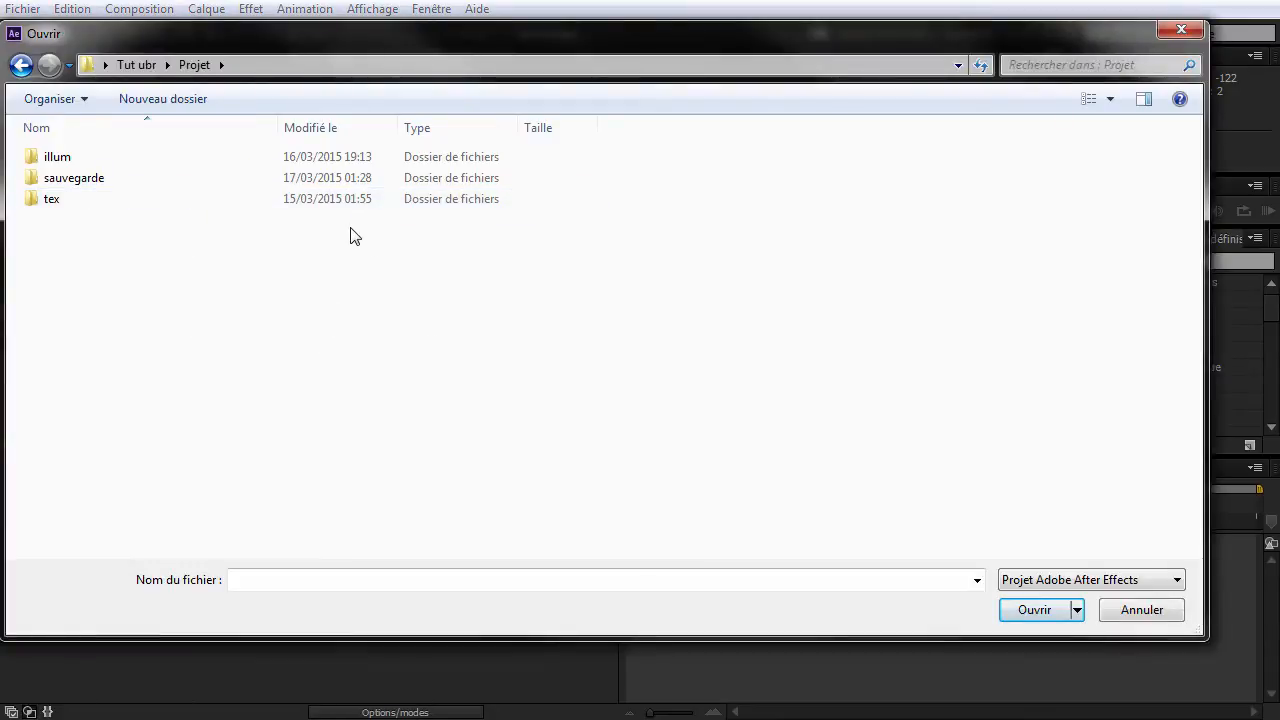
left_click(1040, 583)
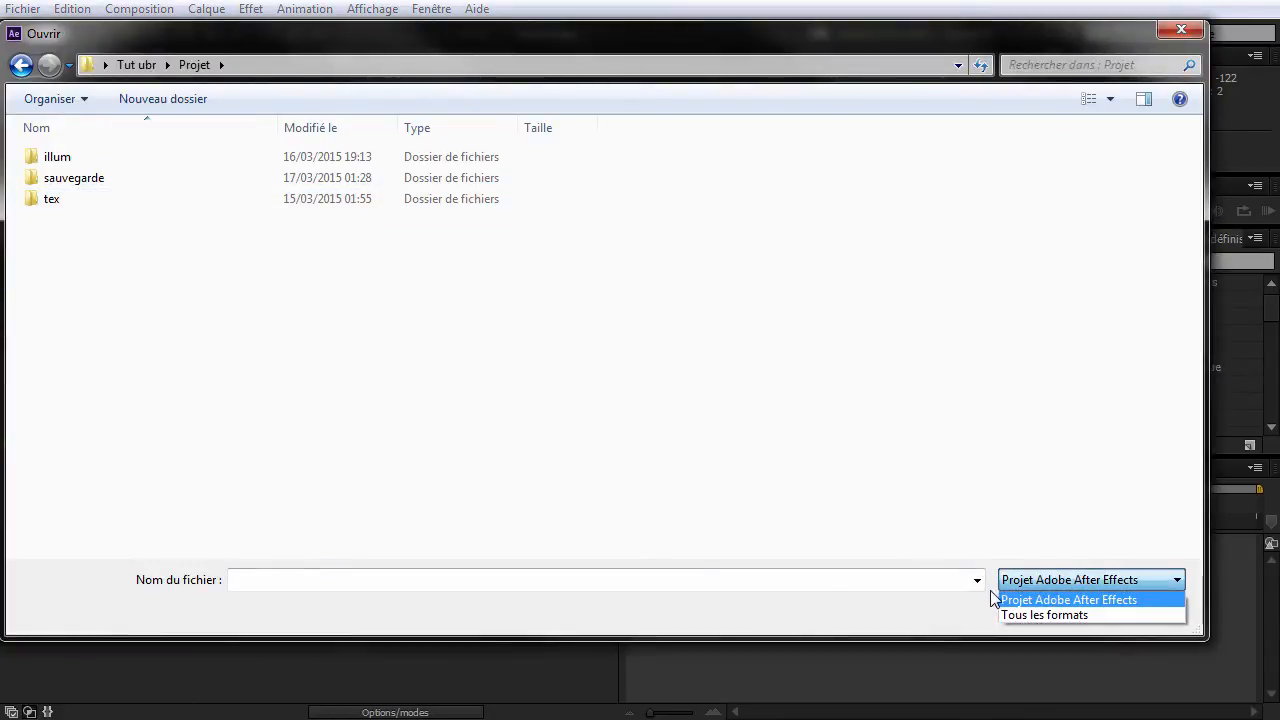
left_click(1045, 613)
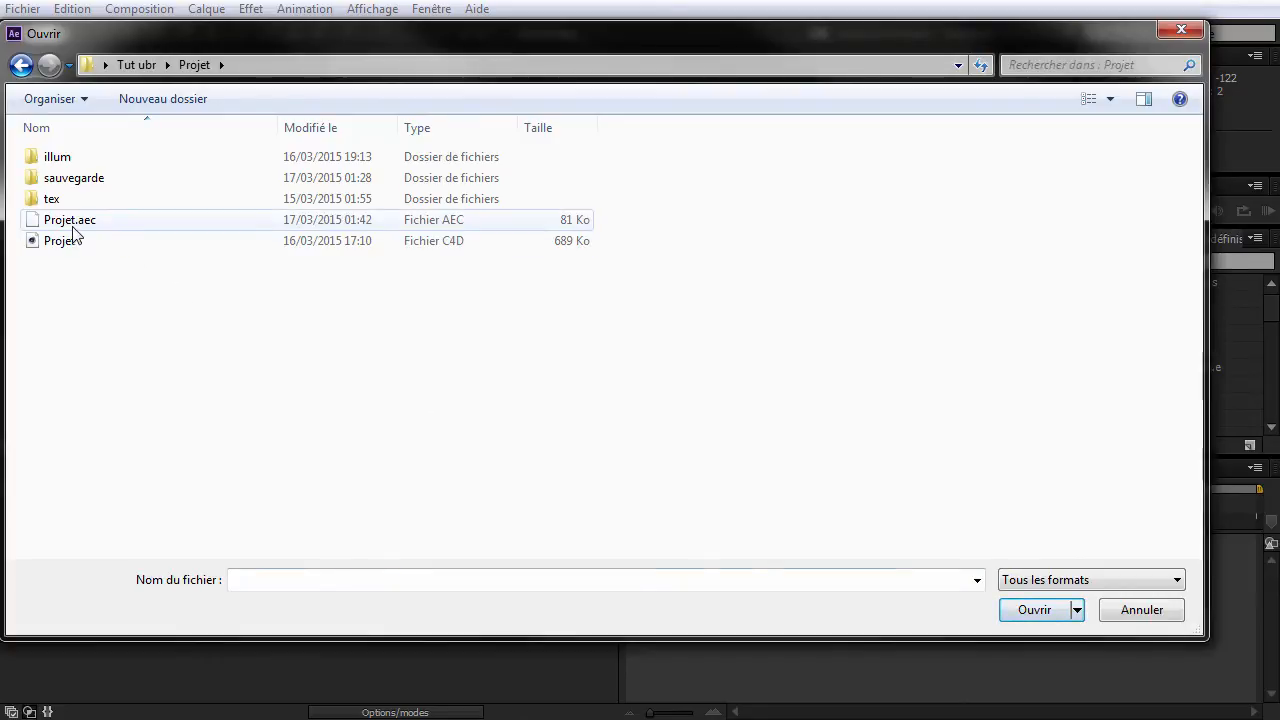
double_click(106, 222)
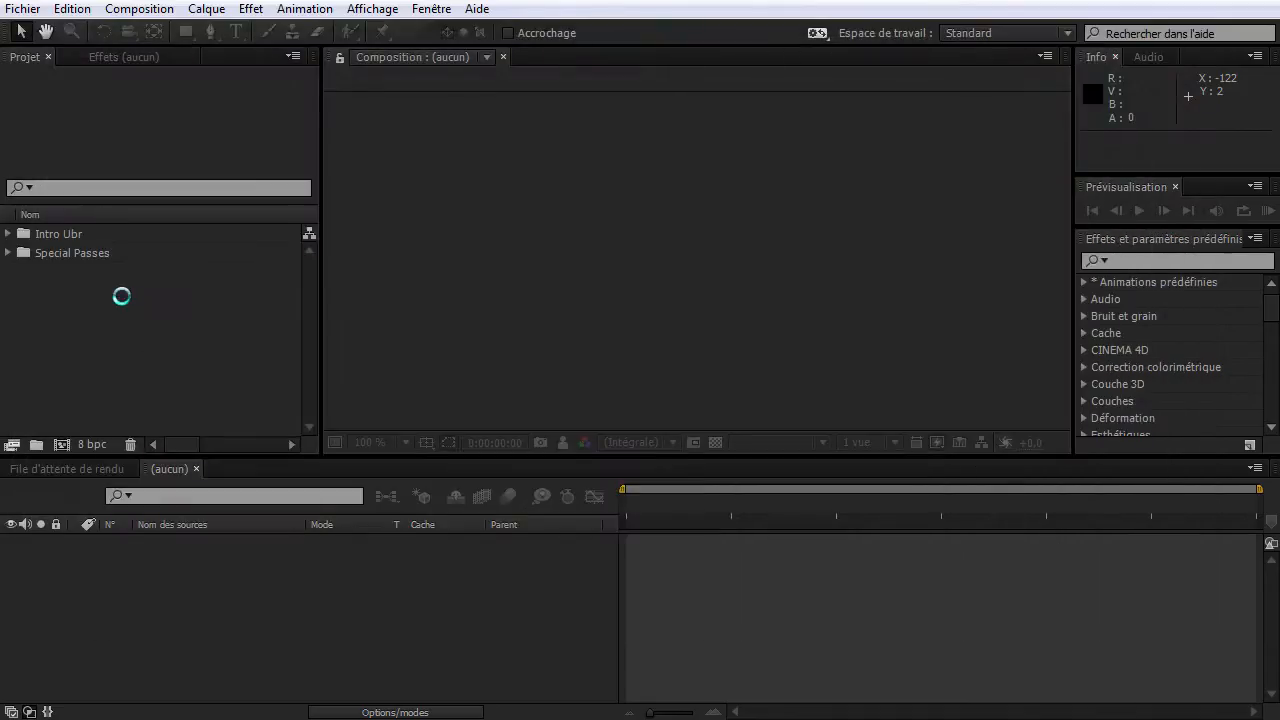
Expand the Intro Ubr and Special Passes folders and scrub through the Pass_ao image sequence.
left_click(8, 253)
left_click(8, 234)
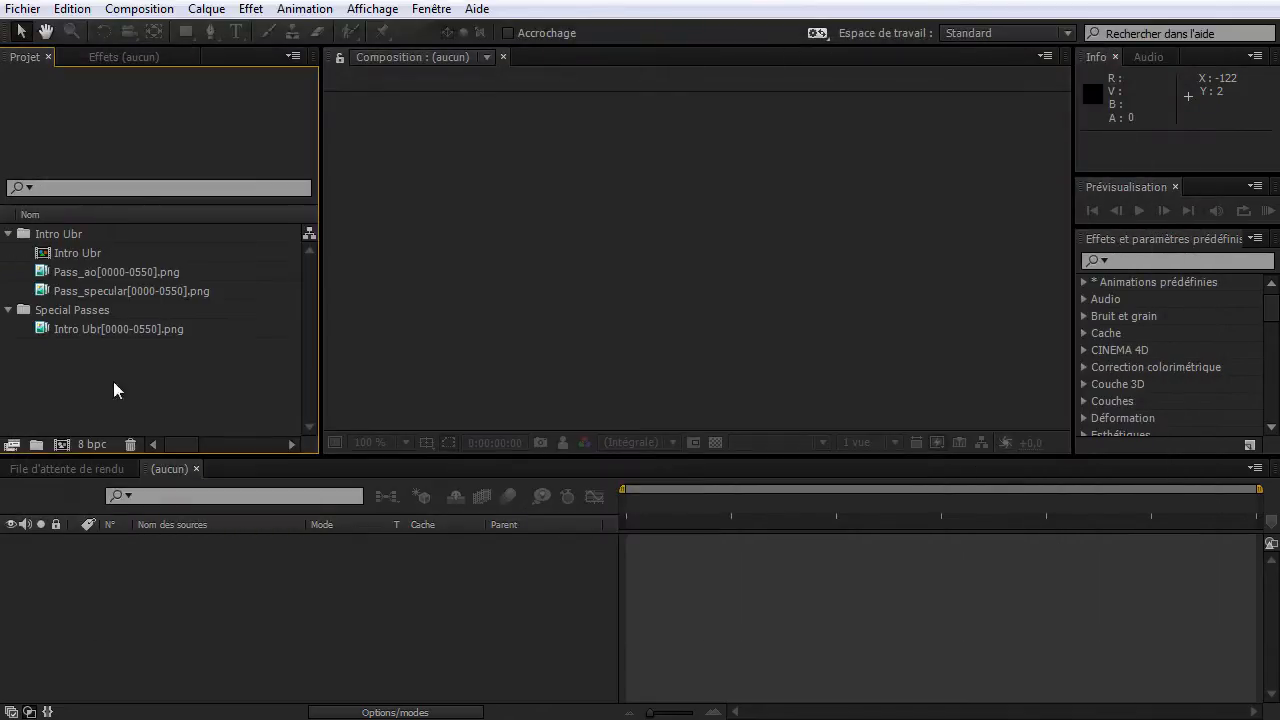
left_click(93, 250)
left_click(131, 381)
double_click(143, 273)
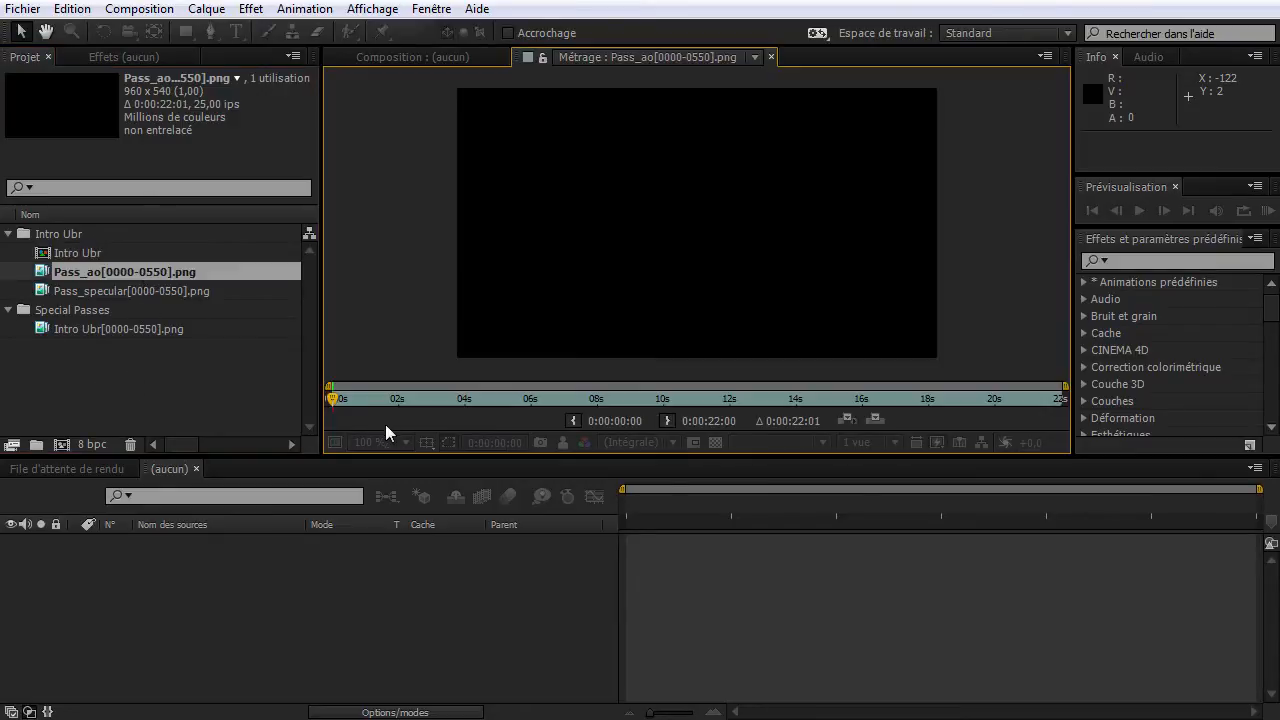
left_click_drag(388, 396, 614, 397)
scroll(726, 234, "up", 2)
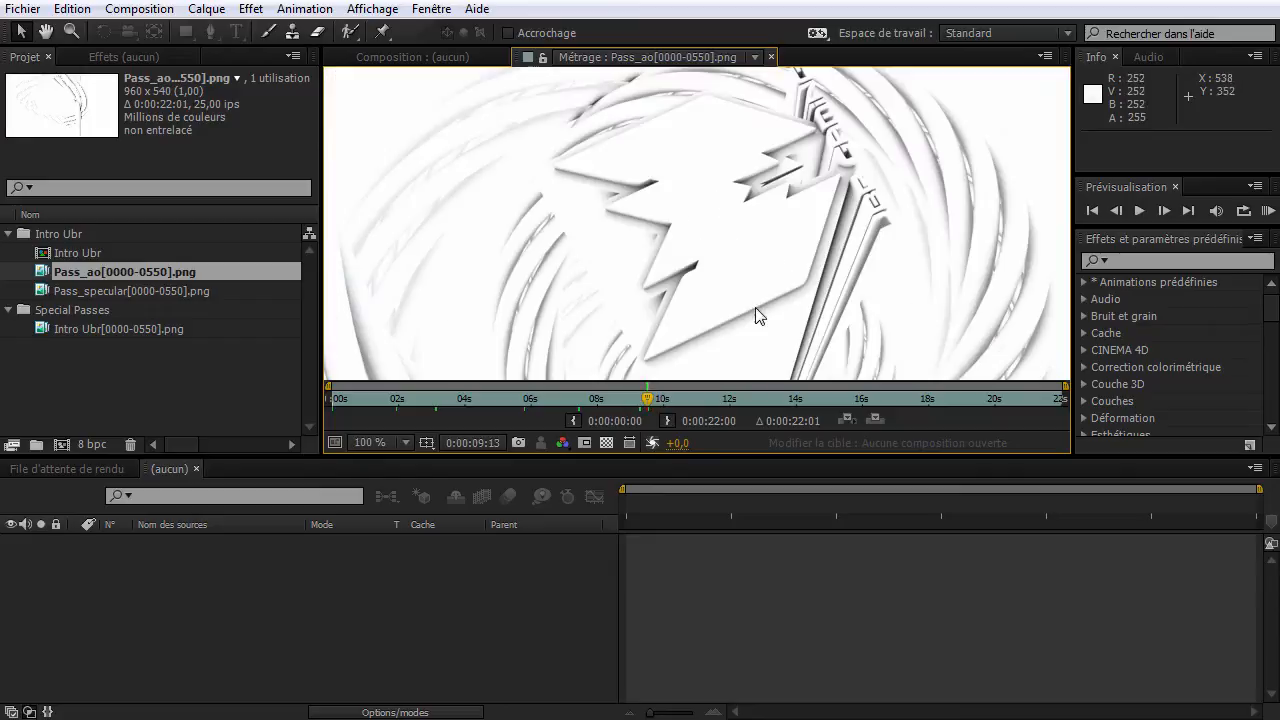
Scrub through the Pass_specular image sequence and view the Intro Ubr image sequence.
double_click(156, 292)
left_click_drag(505, 396, 1005, 404)
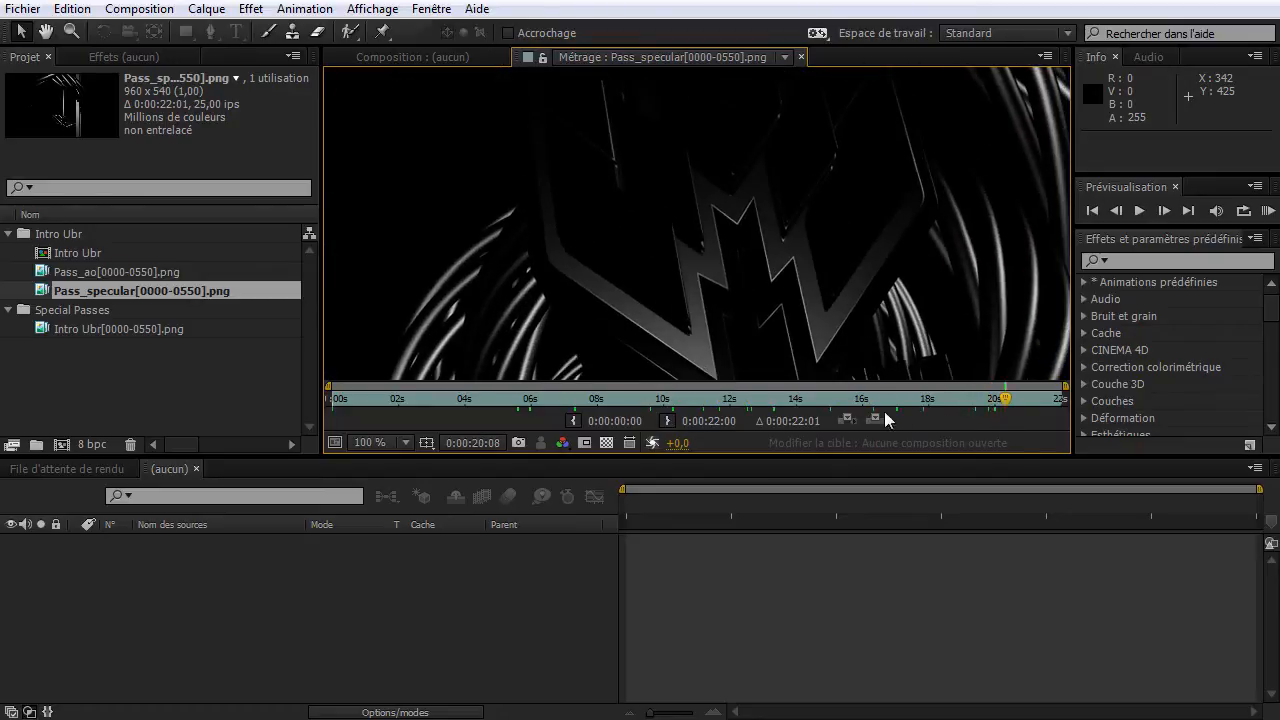
double_click(173, 329)
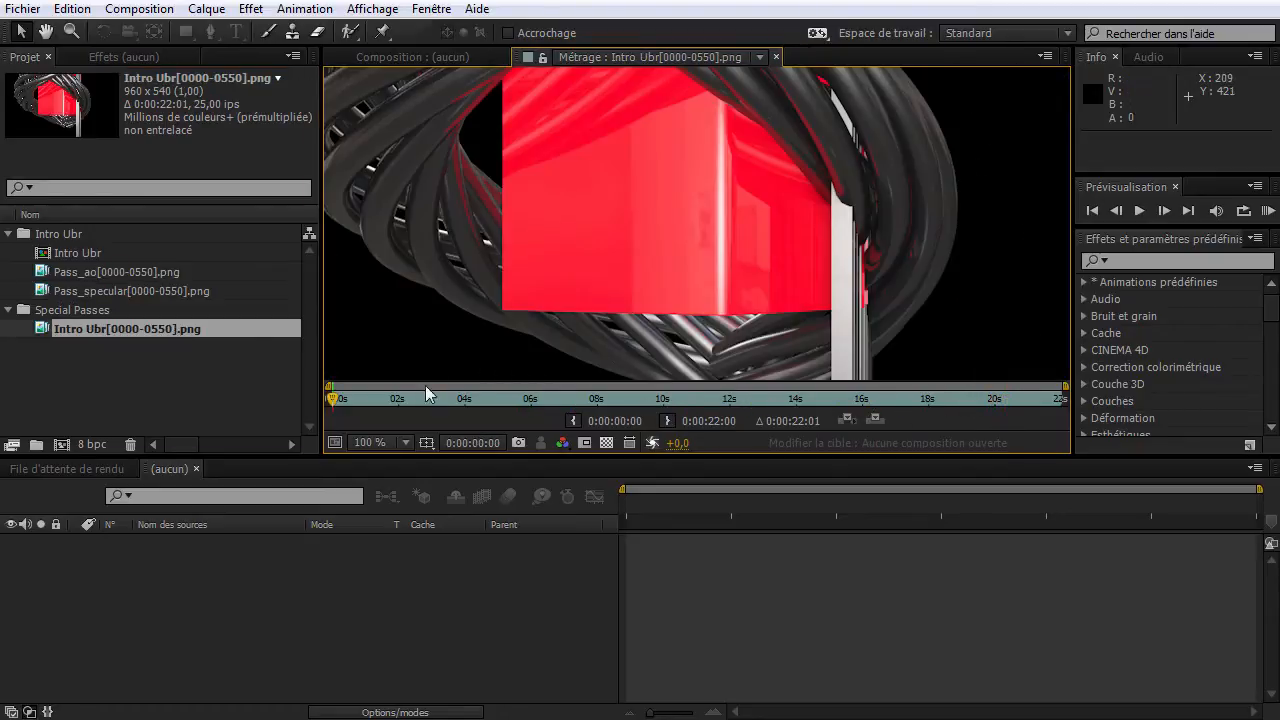
Open the Intro Ubr composition and delete the camera layers 02 and 01.
double_click(86, 256)
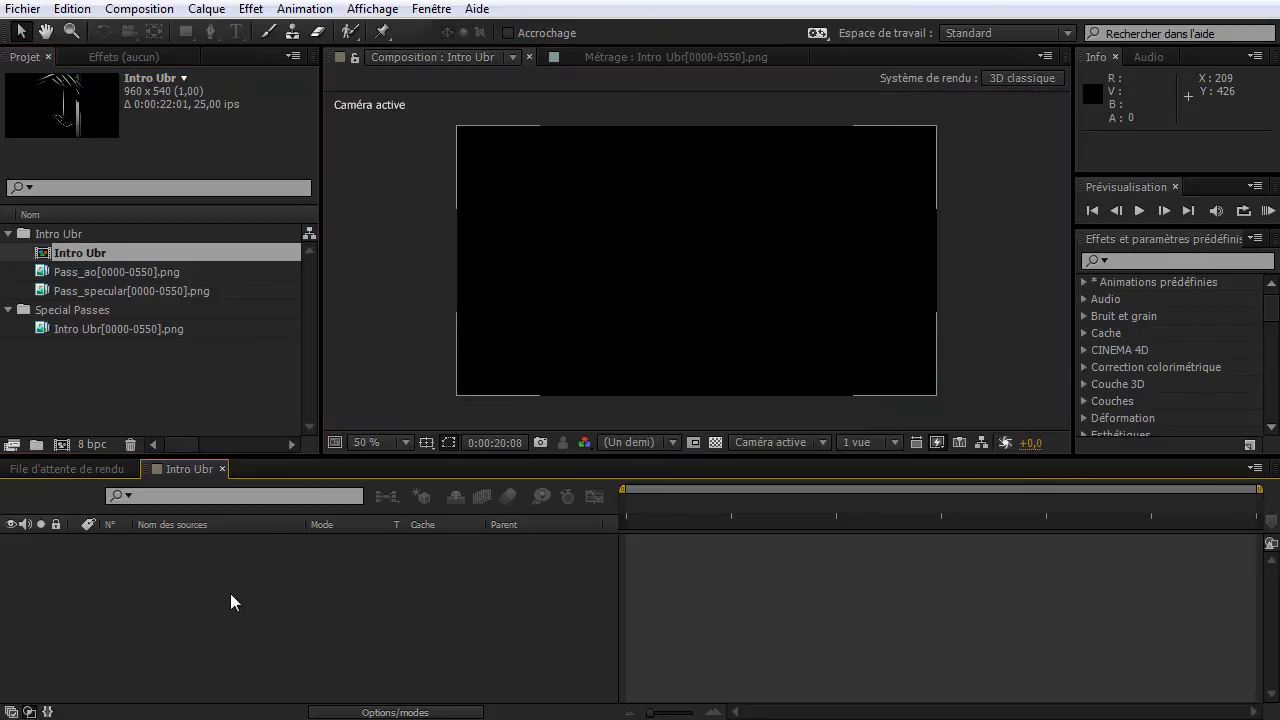
left_click(187, 563)
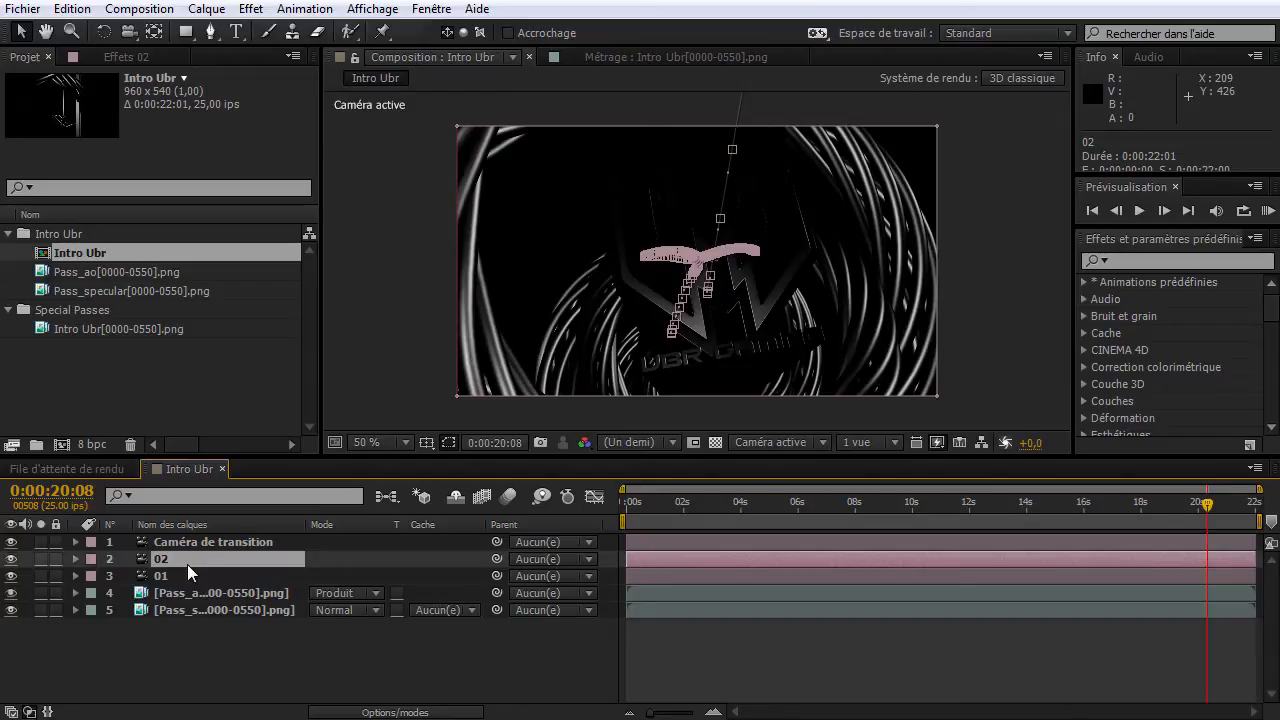
key("Delete")
left_click(187, 559)
key("Delete")
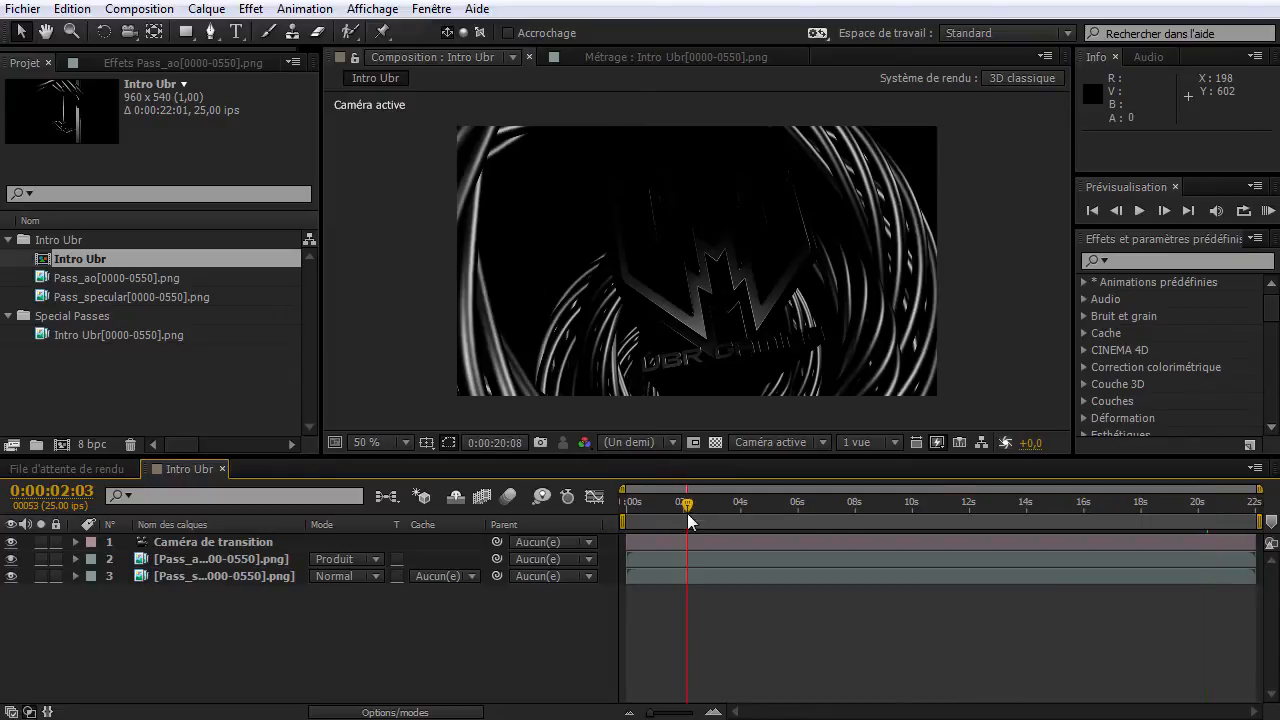
At 0:00:11:02, widen the layer name column and hide the Pass_specular and Pass_ao layers.
left_click(943, 516)
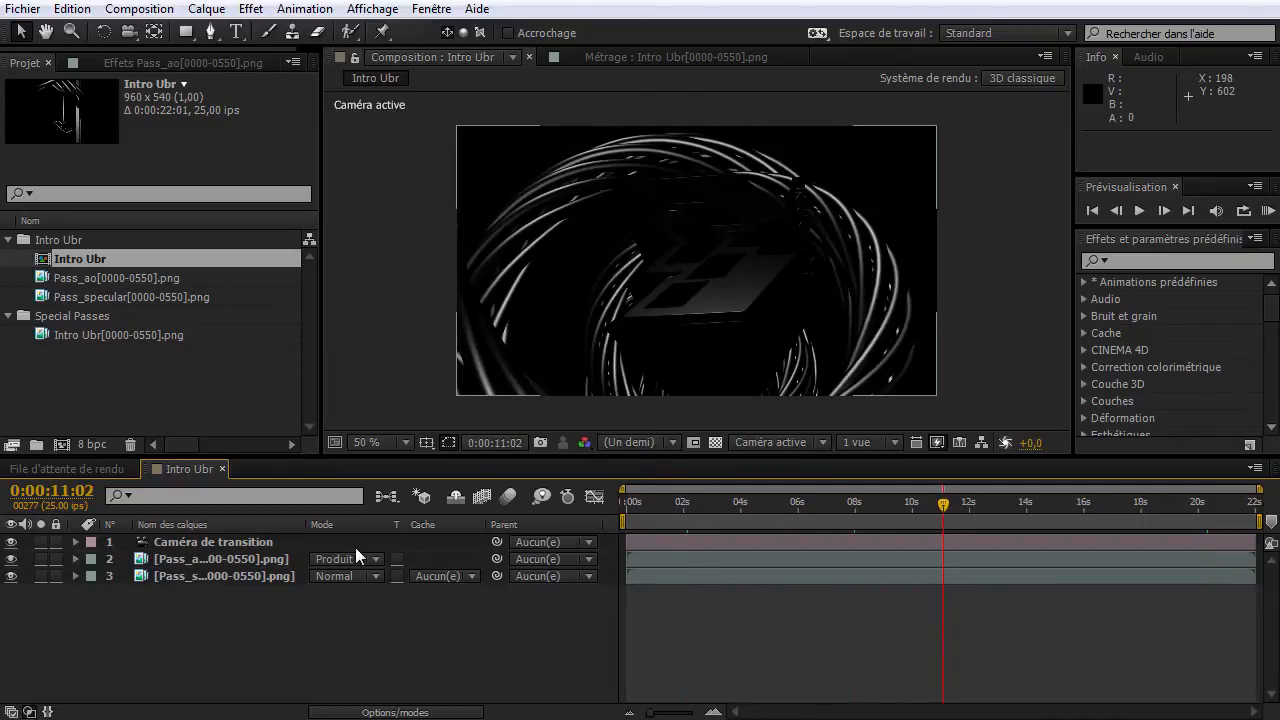
left_click(254, 577)
left_click_drag(301, 521, 408, 522)
left_click(185, 561)
left_click(220, 581)
left_click(220, 611)
left_click(11, 576)
left_click(11, 559)
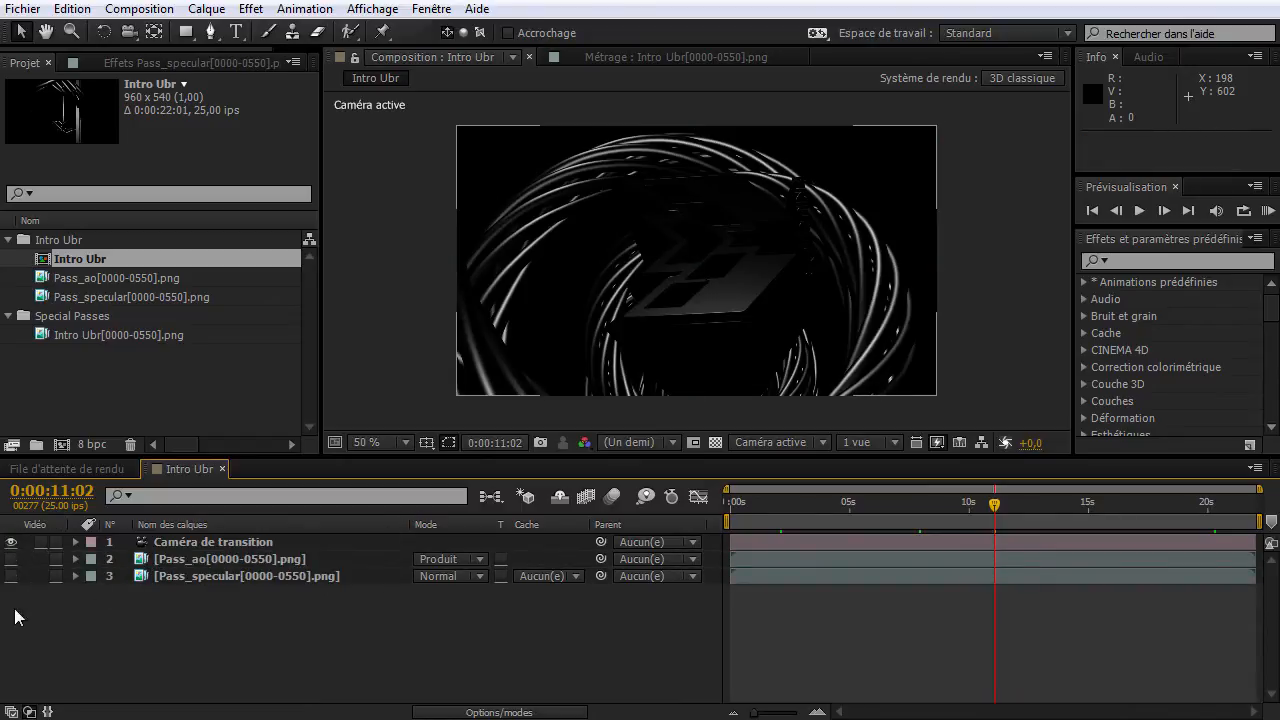
Add the Intro Ubr image sequence as a layer beneath Pass_specular and show the composition's transparency grid.
left_click_drag(113, 344, 434, 593)
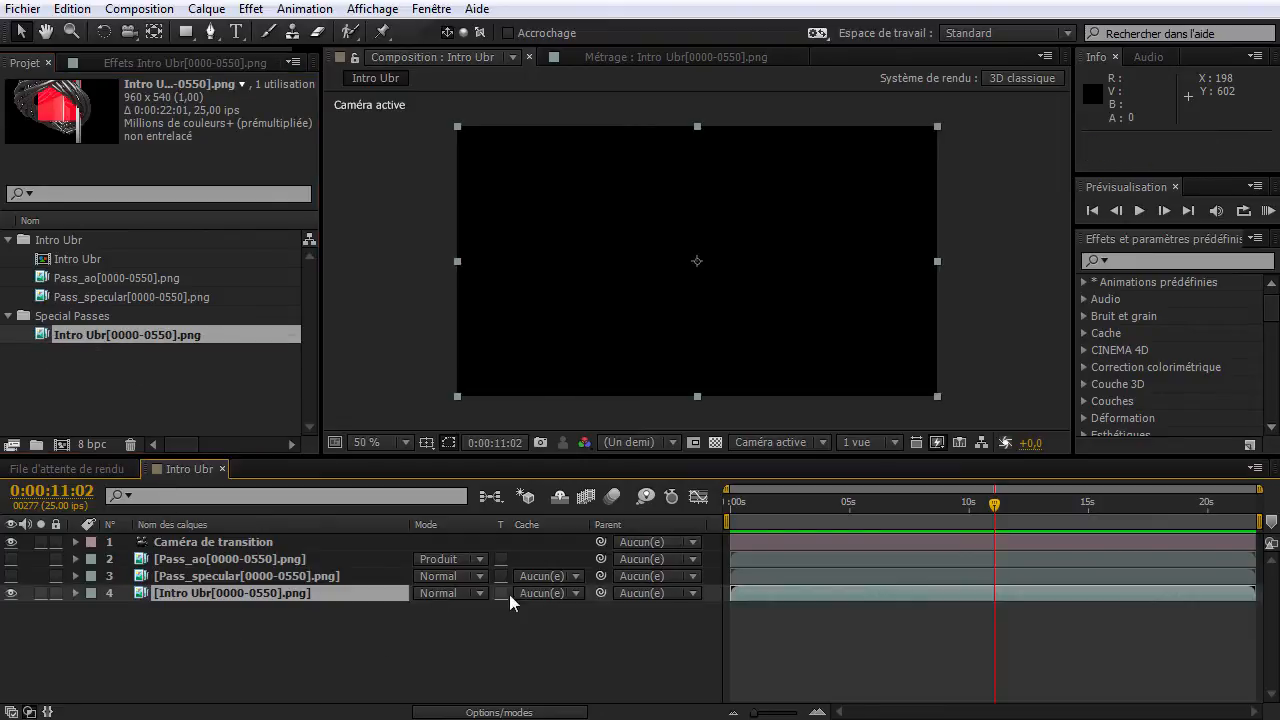
left_click(711, 444)
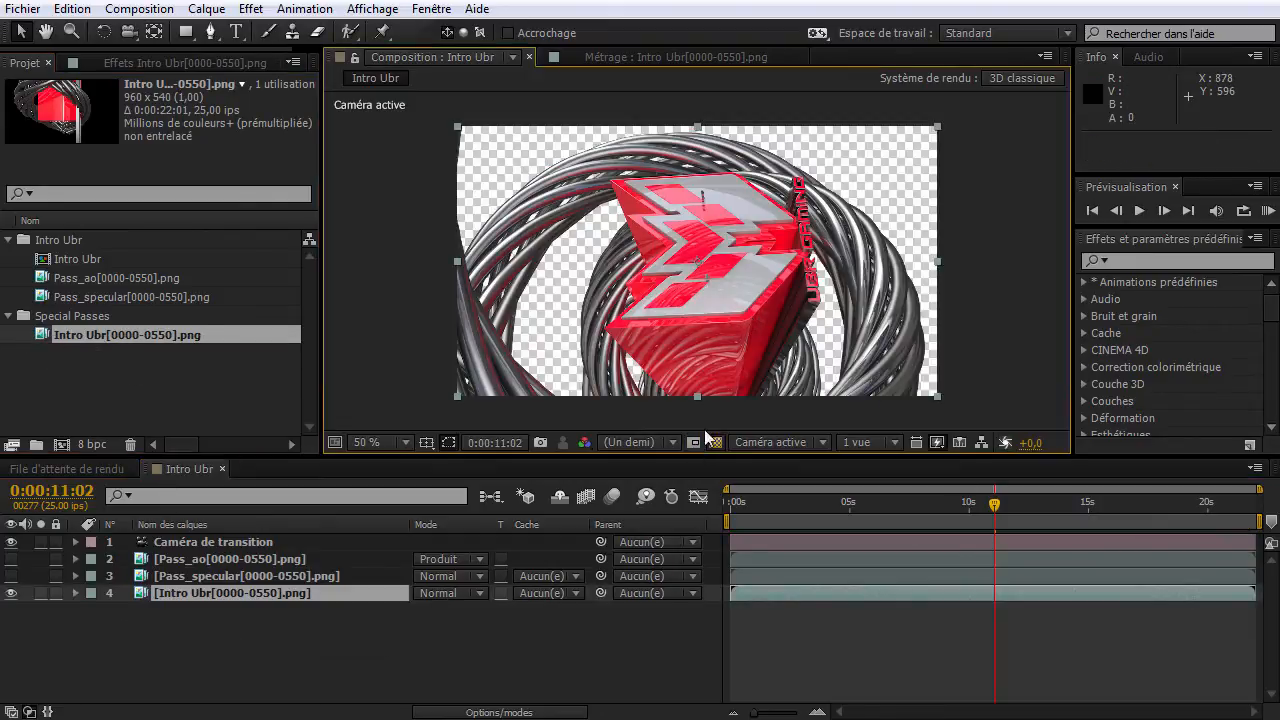
left_click(713, 445)
left_click(713, 443)
Create a black solid named BG at composition size and send it to the bottom of the layer stack.
right_click(285, 639)
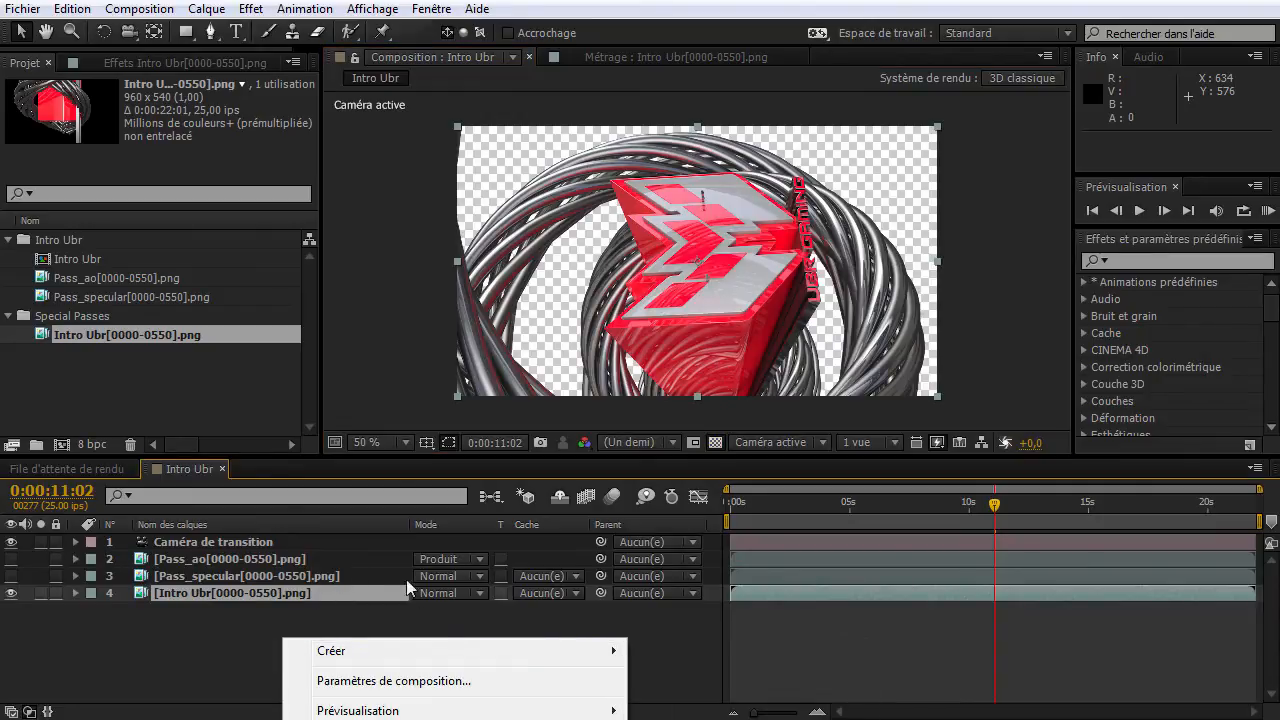
left_click(208, 9)
left_click(208, 9)
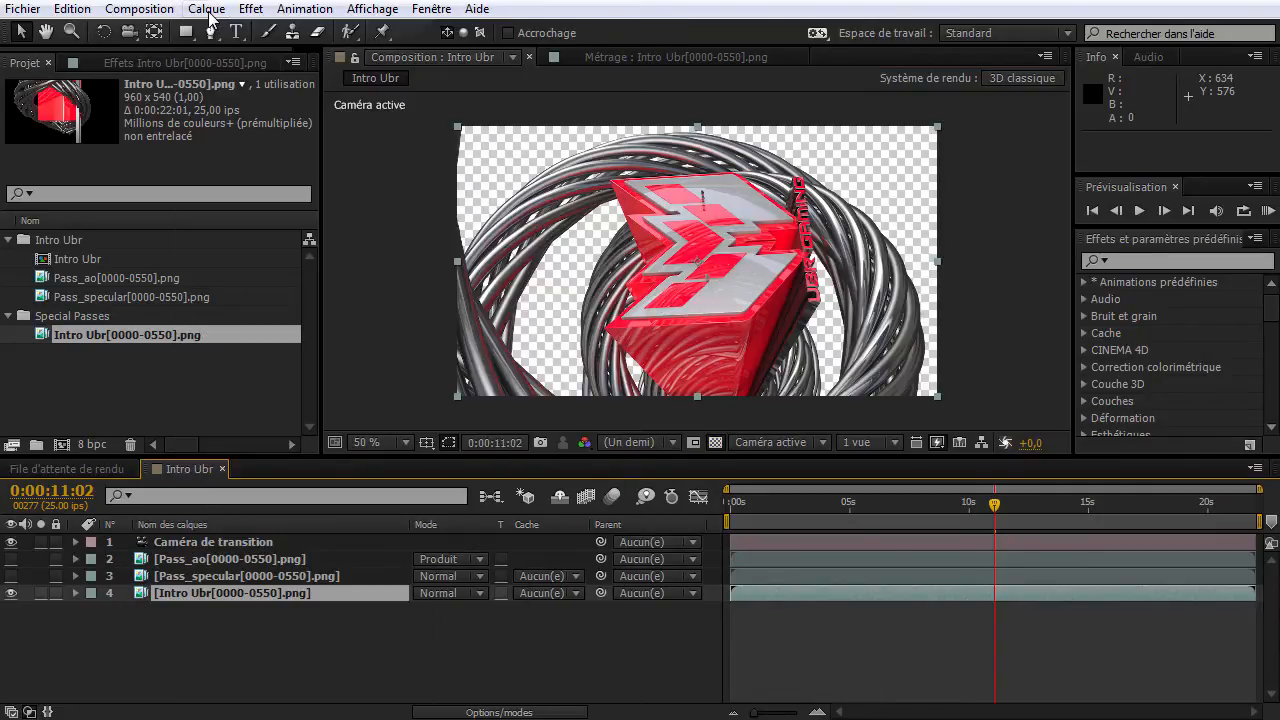
left_click(208, 9)
mouse_move(240, 31)
left_click(700, 53)
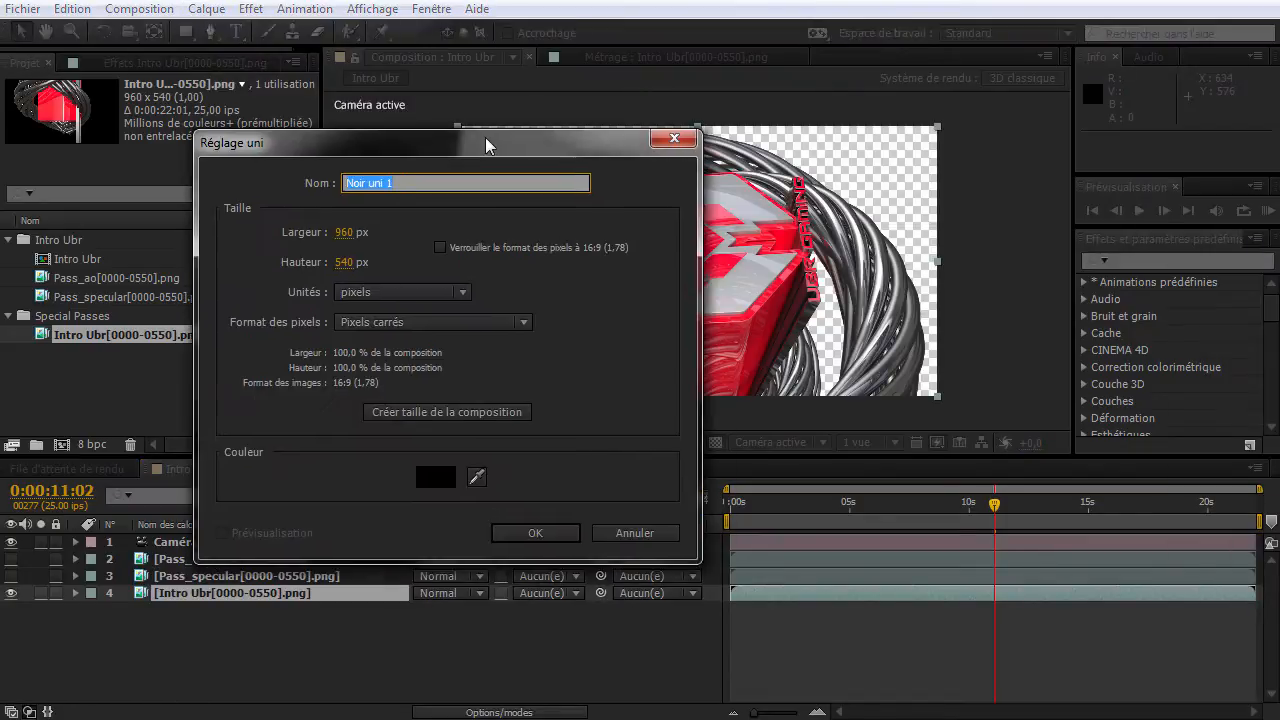
left_click(447, 412)
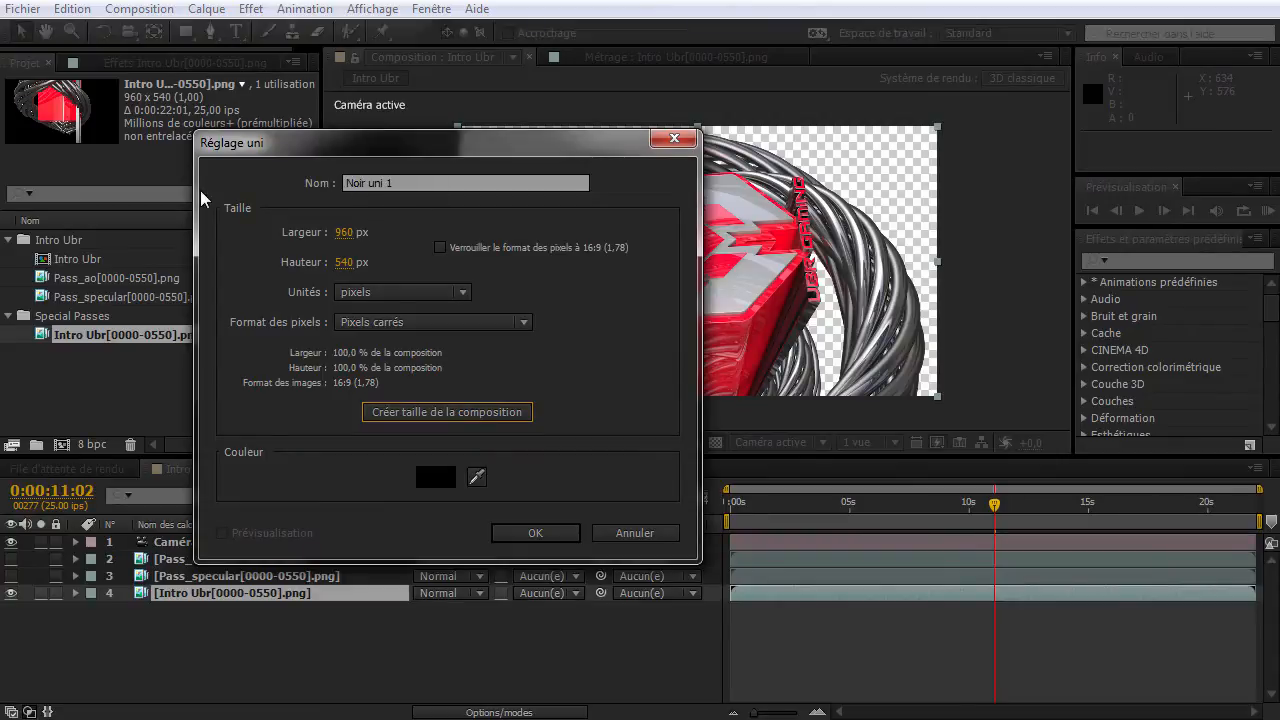
left_click_drag(400, 184, 281, 193)
type("B")
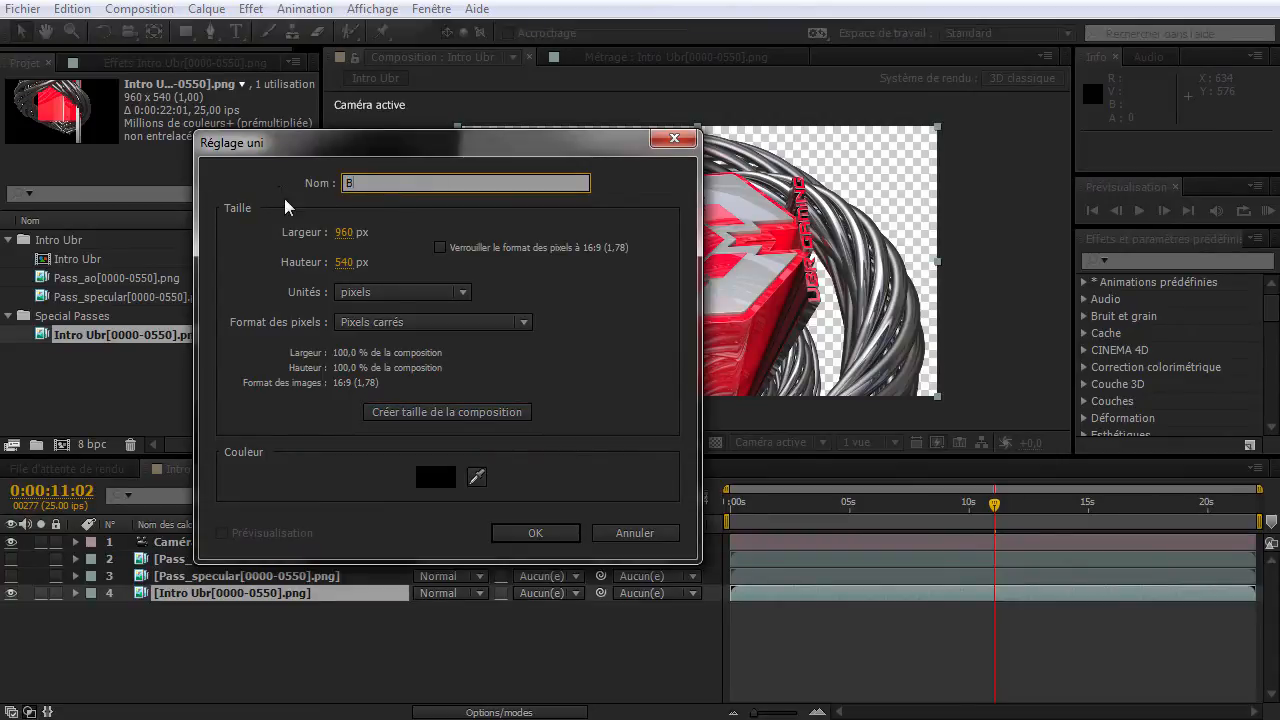
type("G")
left_click(533, 533)
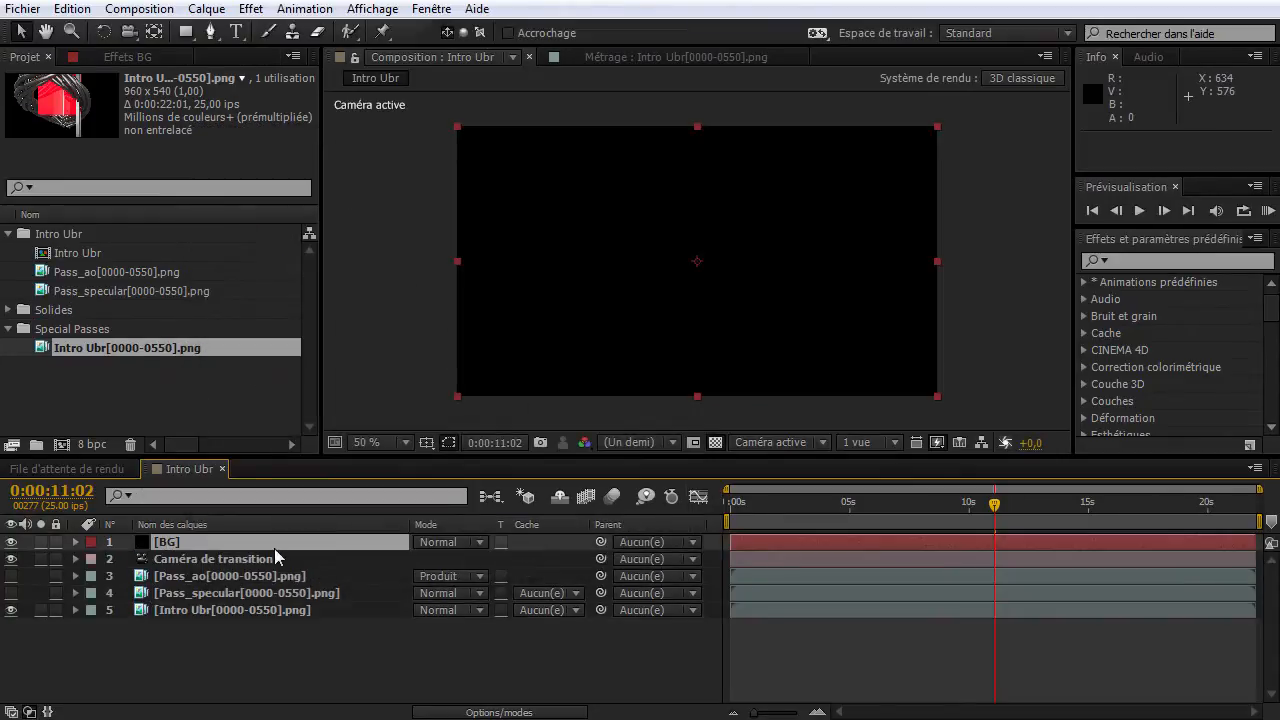
key("ctrl+shift+bracketleft")
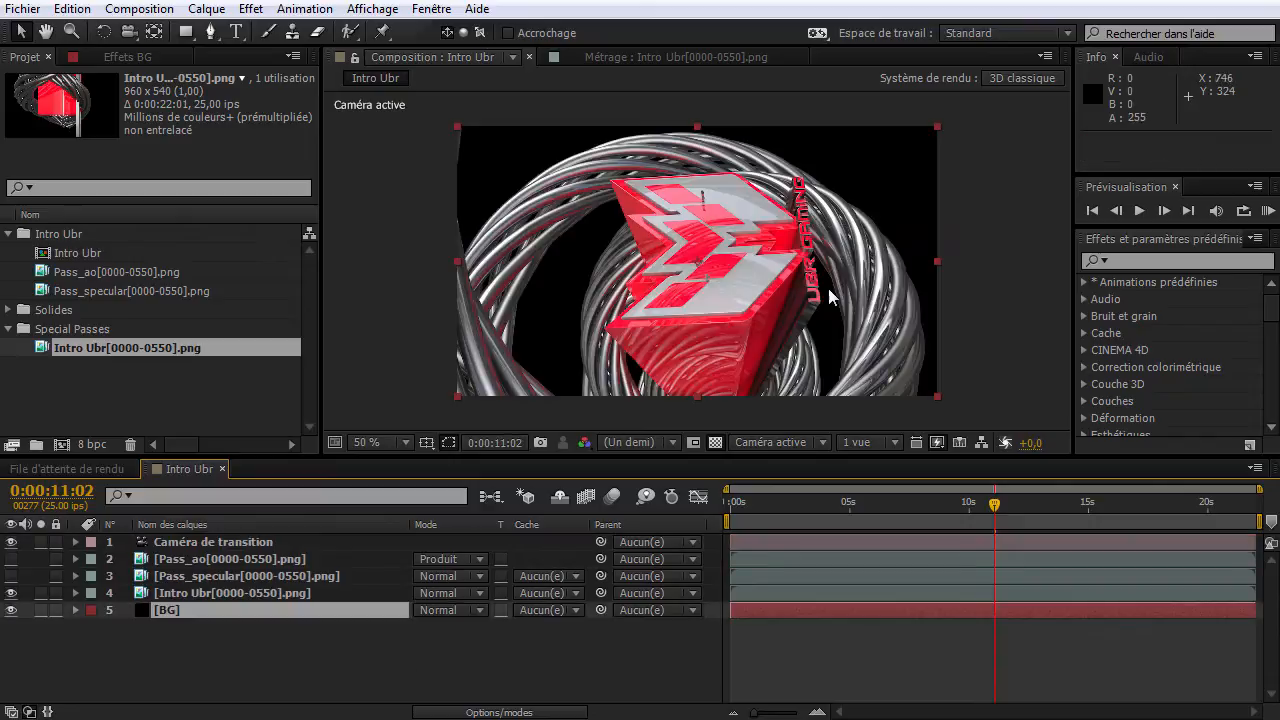
Apply the Gamme des dégradés effect to the BG layer and swap its start and end colours.
left_click(250, 9)
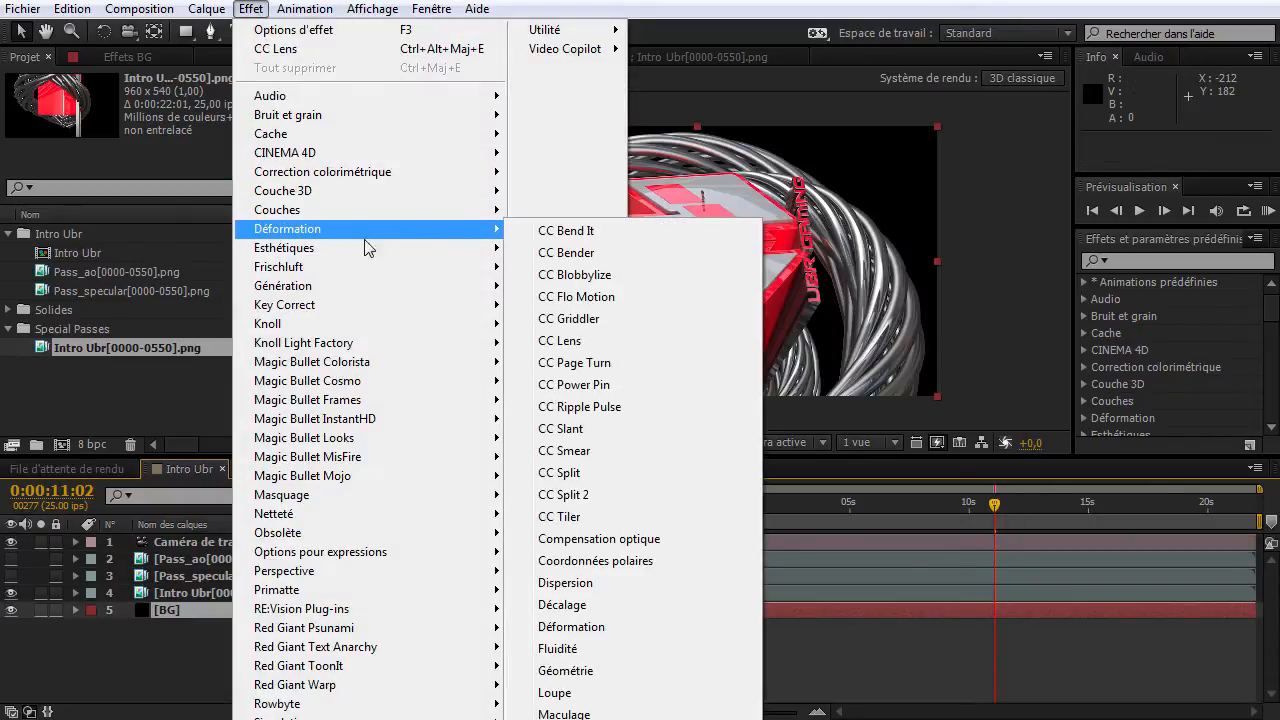
mouse_move(356, 283)
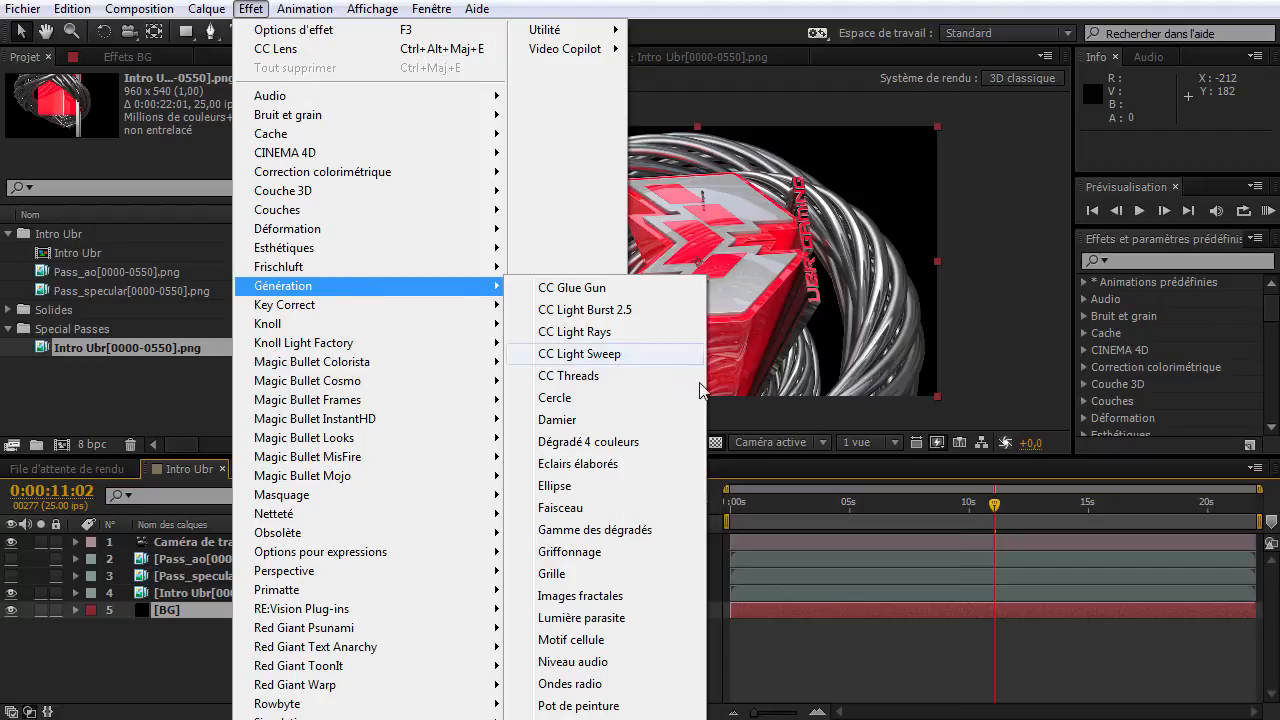
left_click(592, 530)
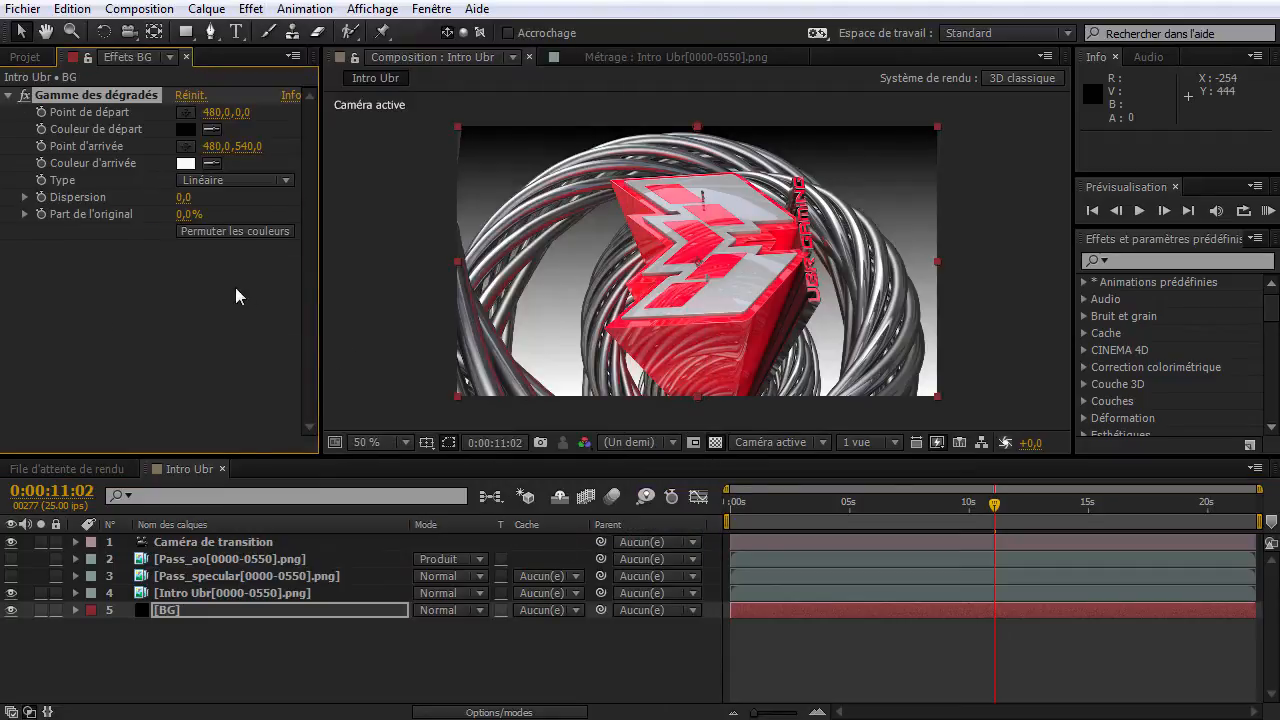
left_click(221, 232)
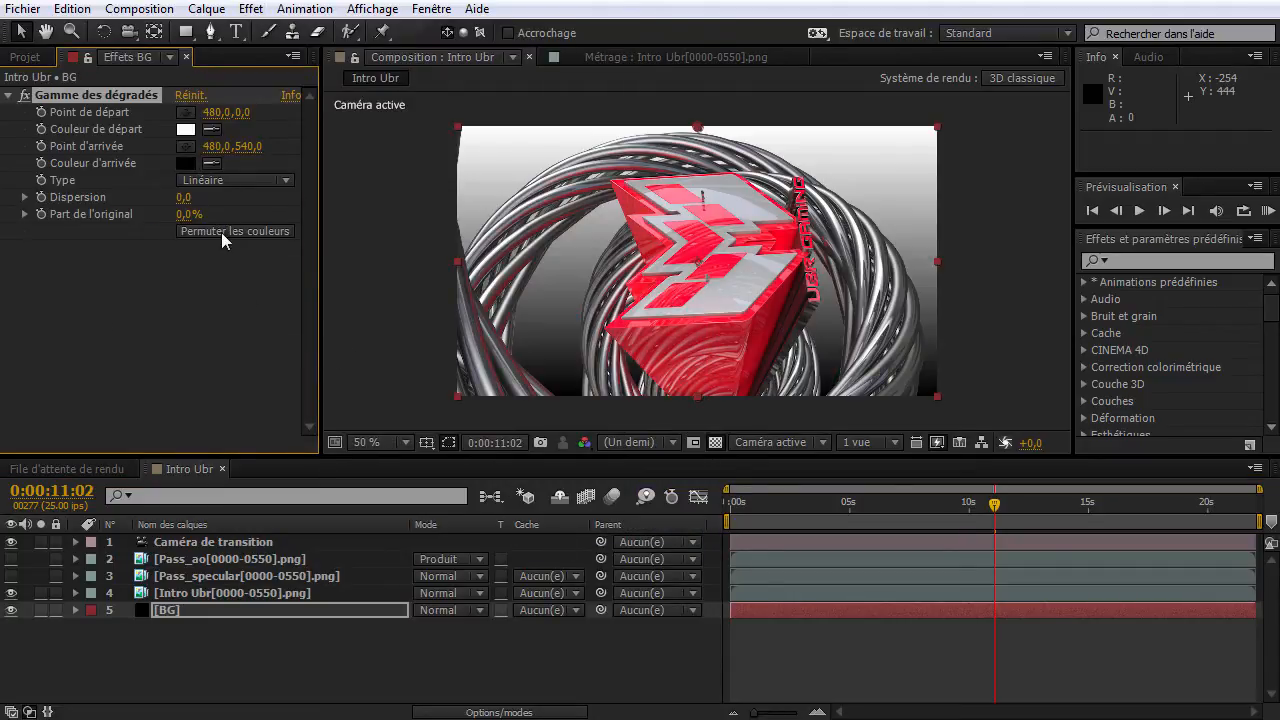
Sample the gradient's start colour from the dark red on the logo's lower face.
left_click(213, 129)
left_click(685, 335)
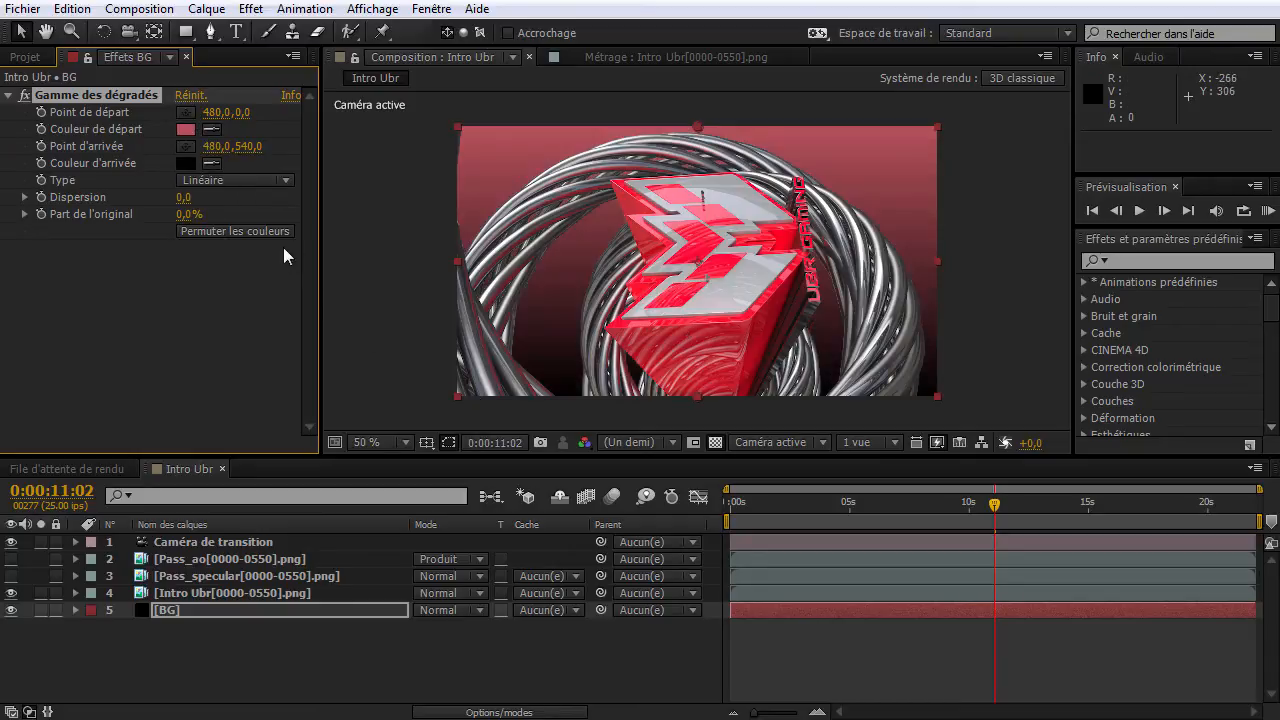
left_click(217, 132)
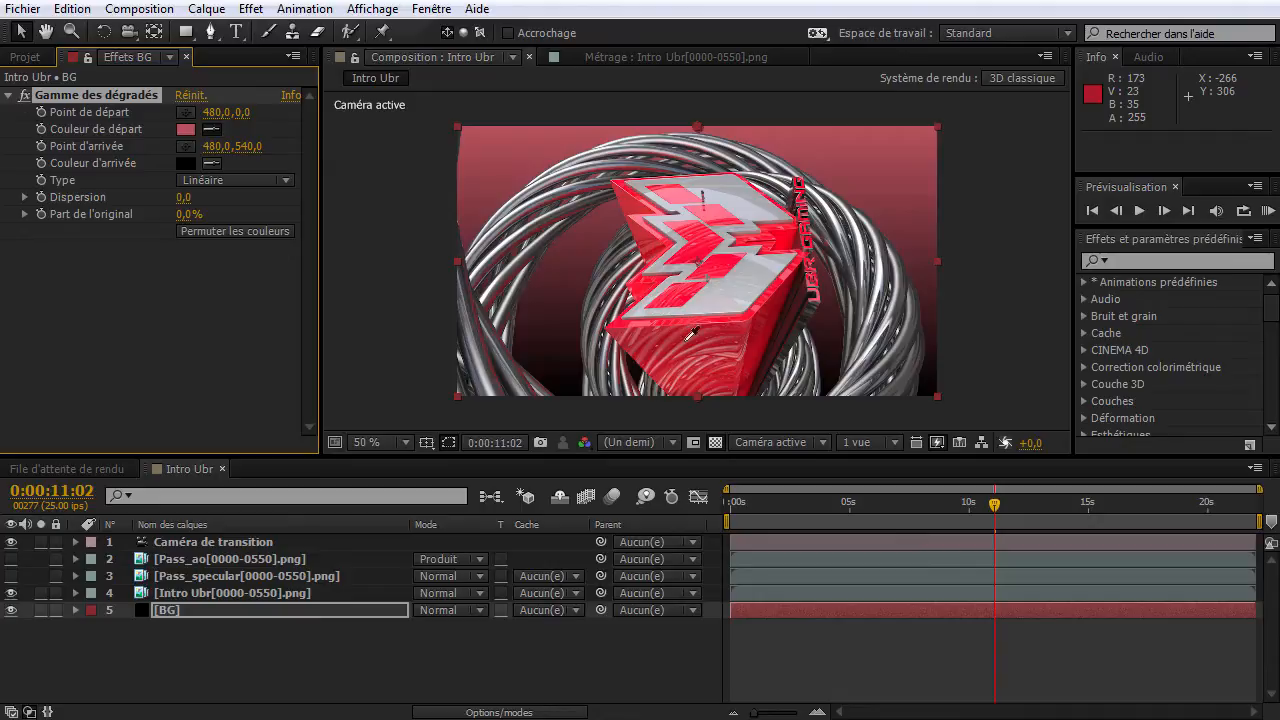
left_click(651, 346)
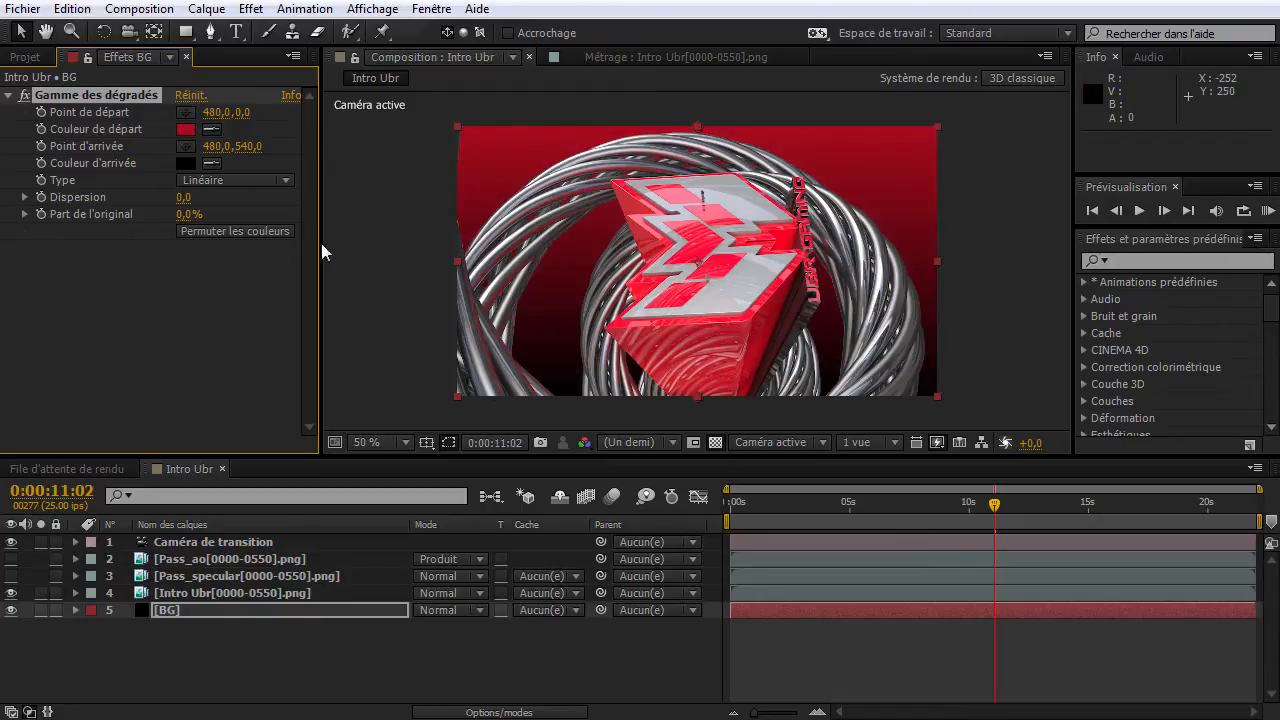
Make the BG gradient Radial, with its start point at about 476, 274 and end point at about 1114, 566.
left_click(213, 180)
left_click(229, 229)
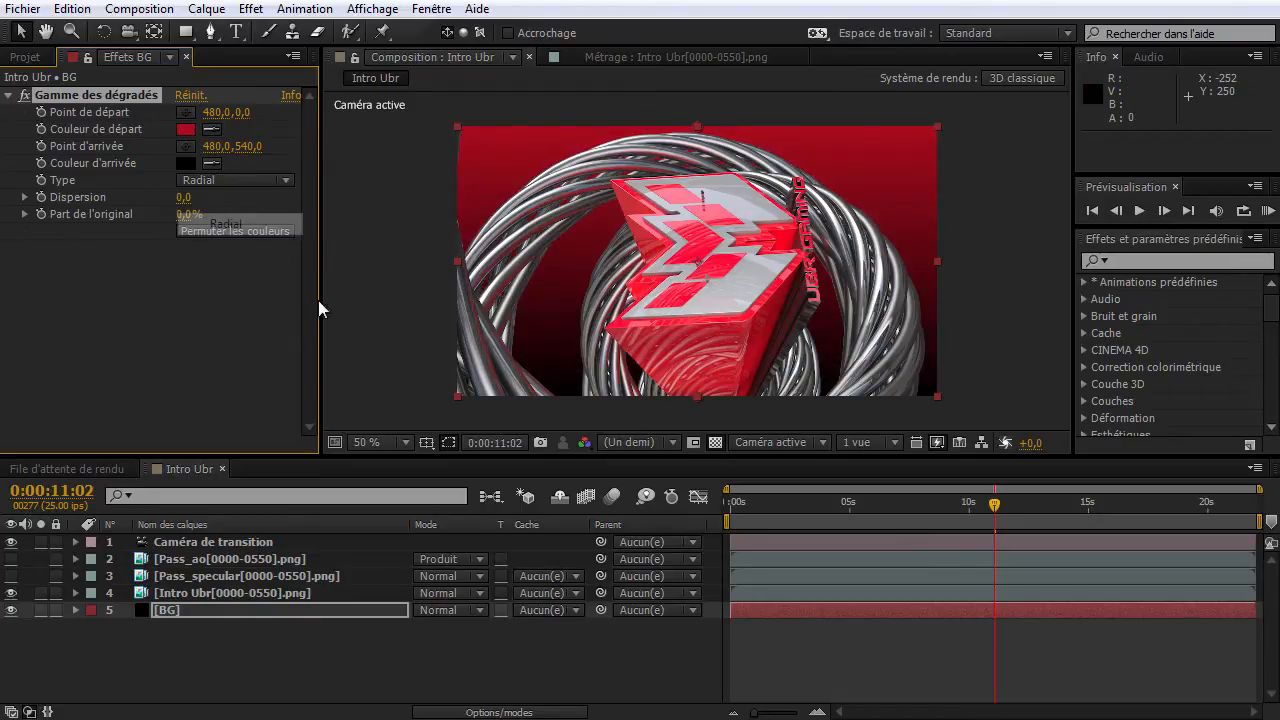
left_click_drag(697, 127, 698, 268)
left_click(185, 113)
left_click(695, 264)
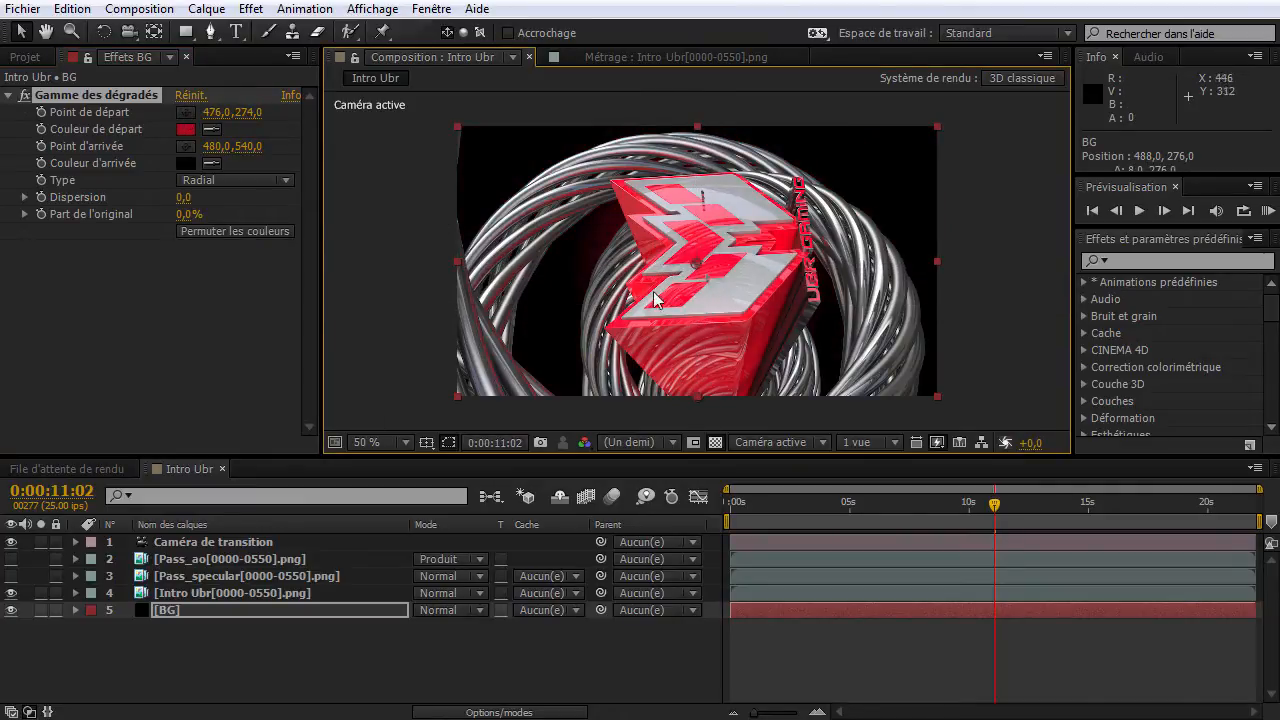
left_click(186, 146)
left_click(1020, 390)
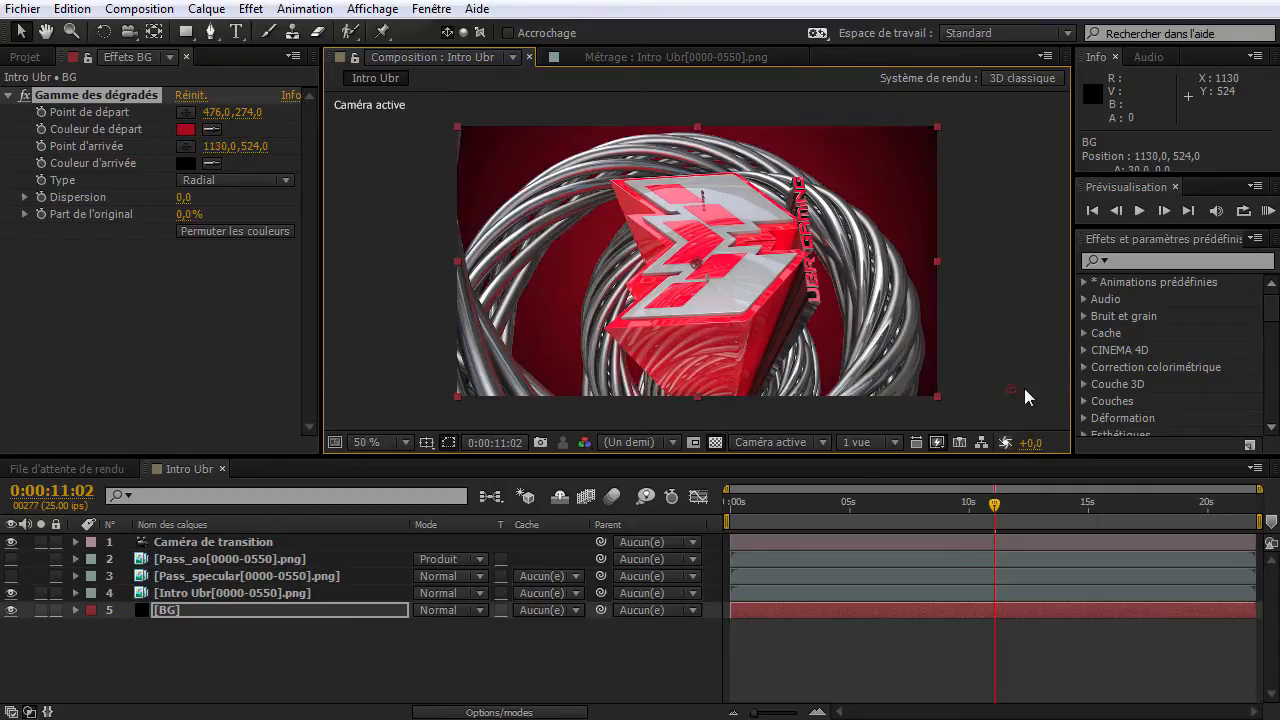
mouse_move(1016, 395)
left_mouse_down()
mouse_move(995, 379)
mouse_move(984, 388)
mouse_move(1004, 416)
left_mouse_up()
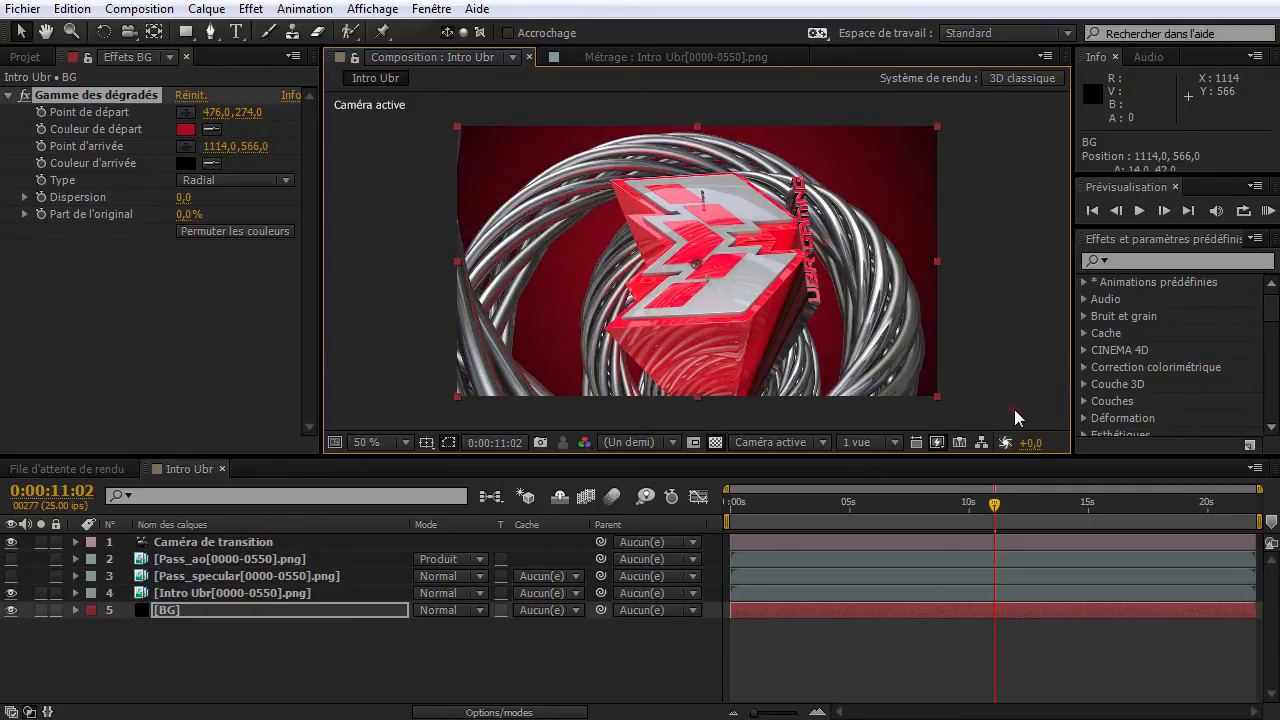
At 0:00:04:06, apply the Courbes effect to the Intro Ubr image layer and pull its shadows down slightly.
left_click(300, 594)
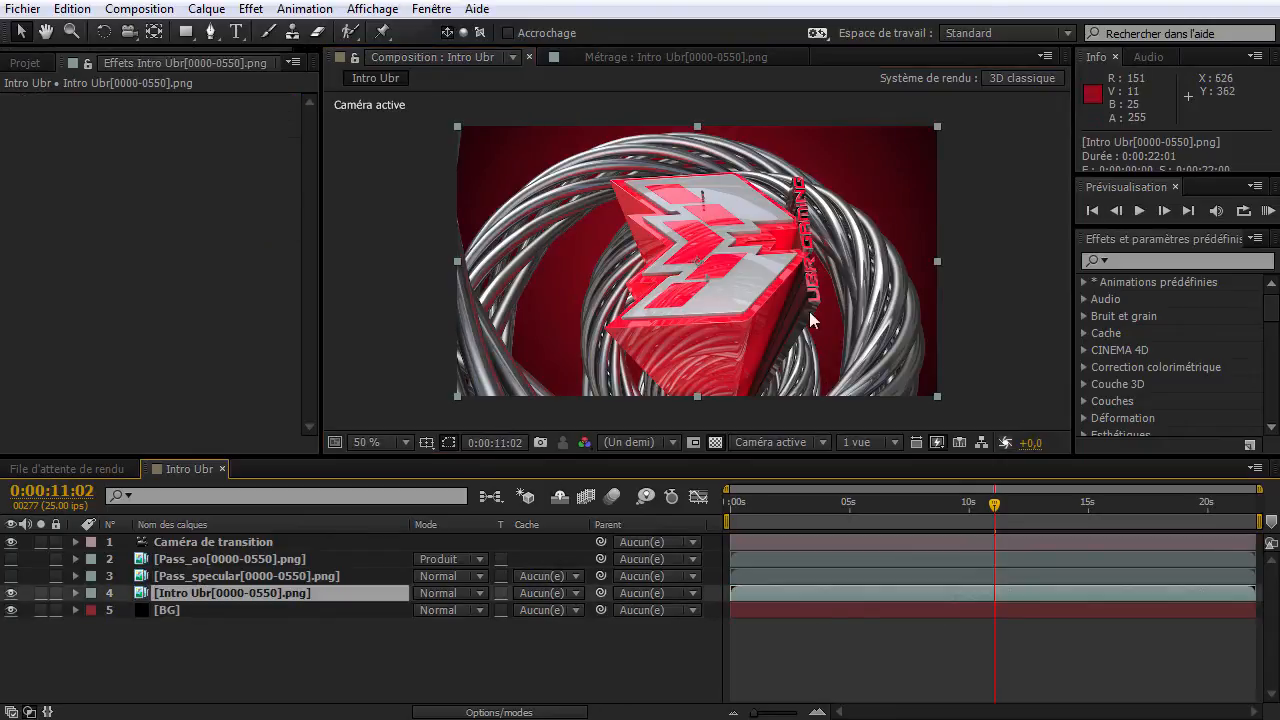
left_click(829, 512)
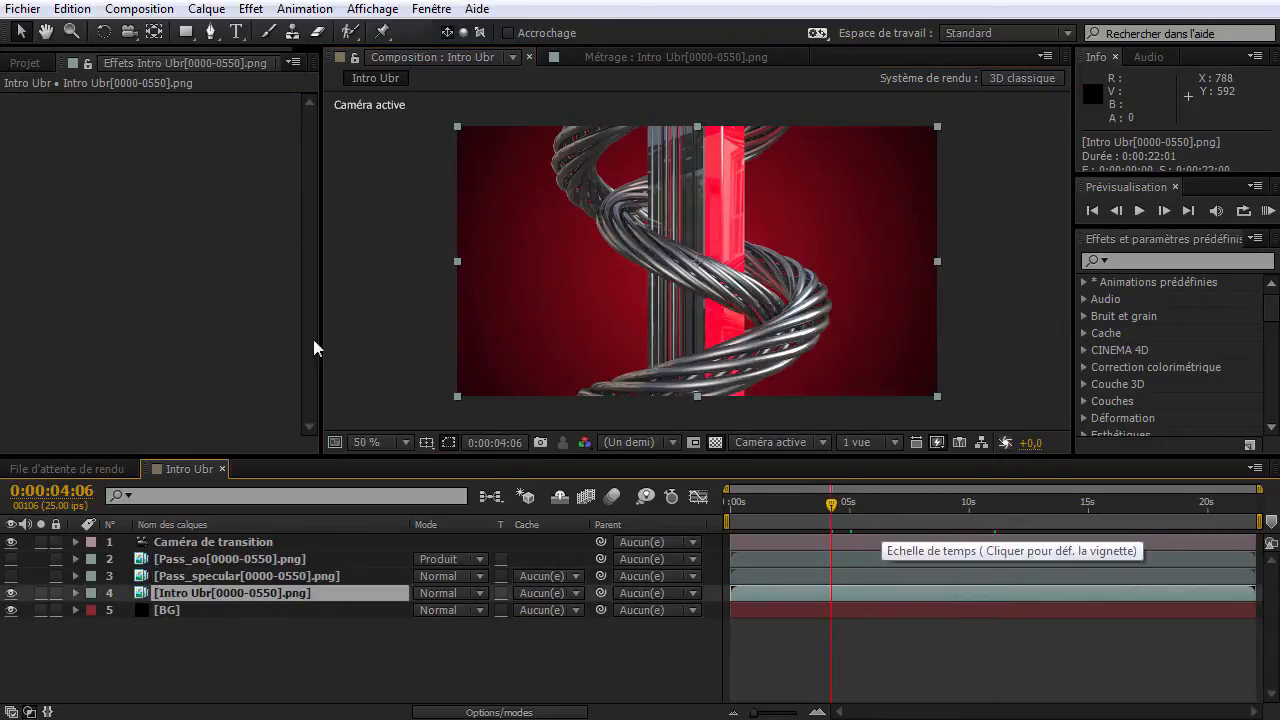
right_click(158, 232)
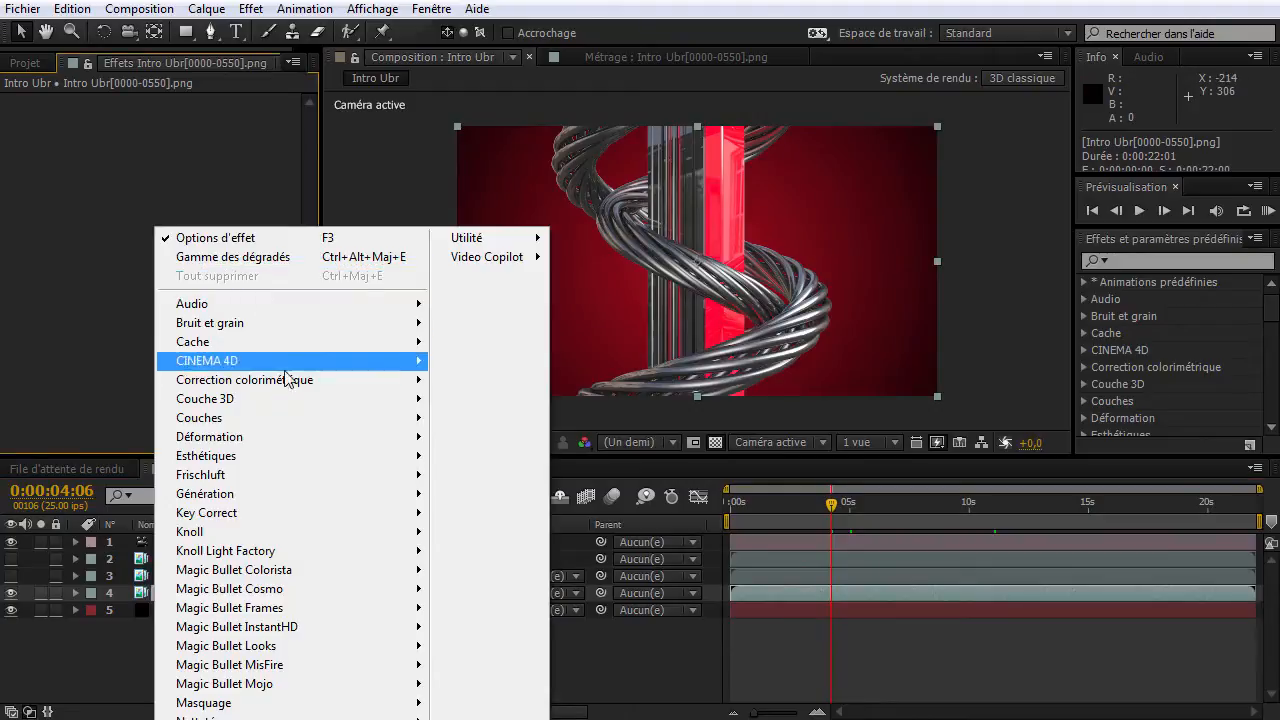
mouse_move(292, 380)
left_click(490, 617)
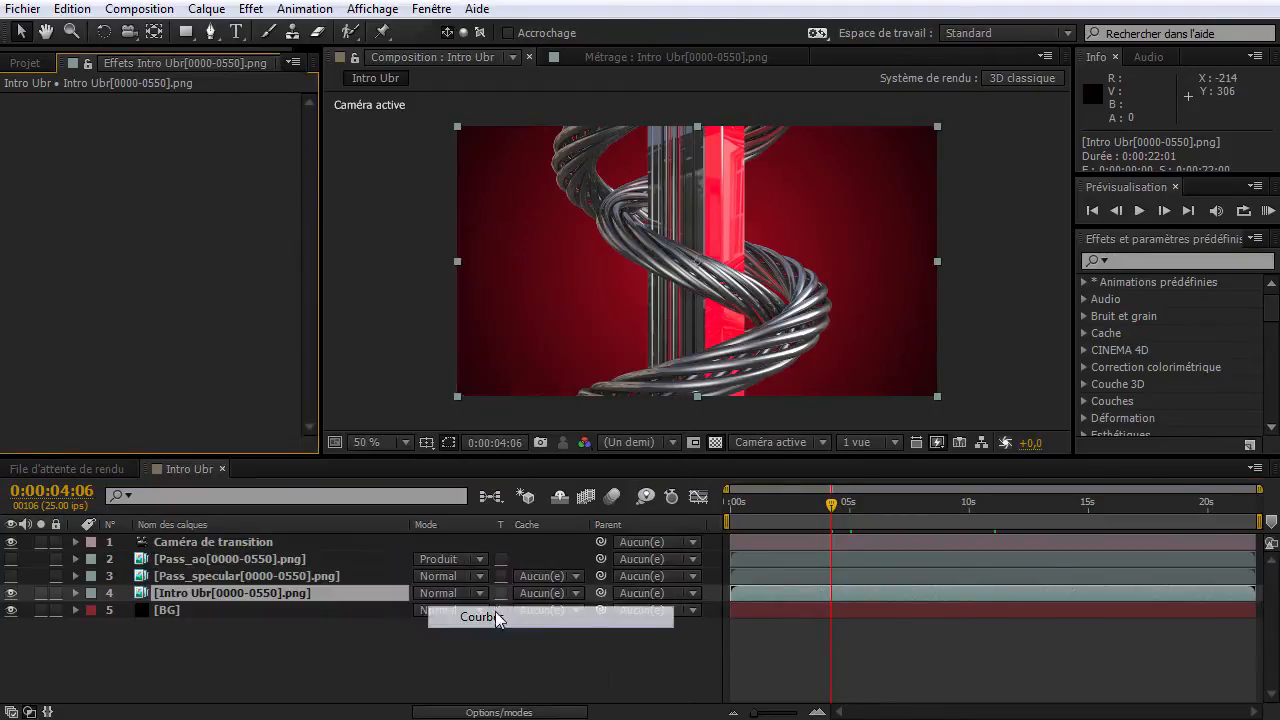
left_click_drag(90, 285, 96, 287)
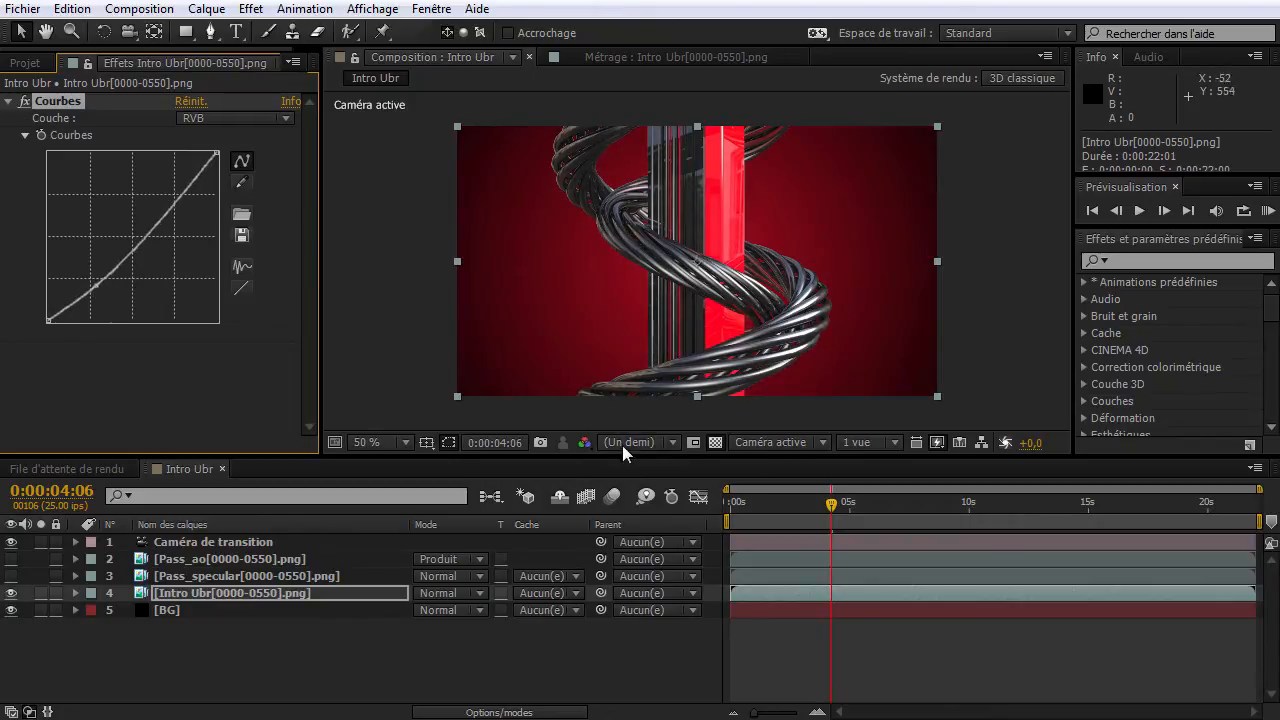
At 0:00:12:15, compare the image with and without Courbes and raise the curve's shadow point slightly.
left_click_drag(886, 502, 1031, 507)
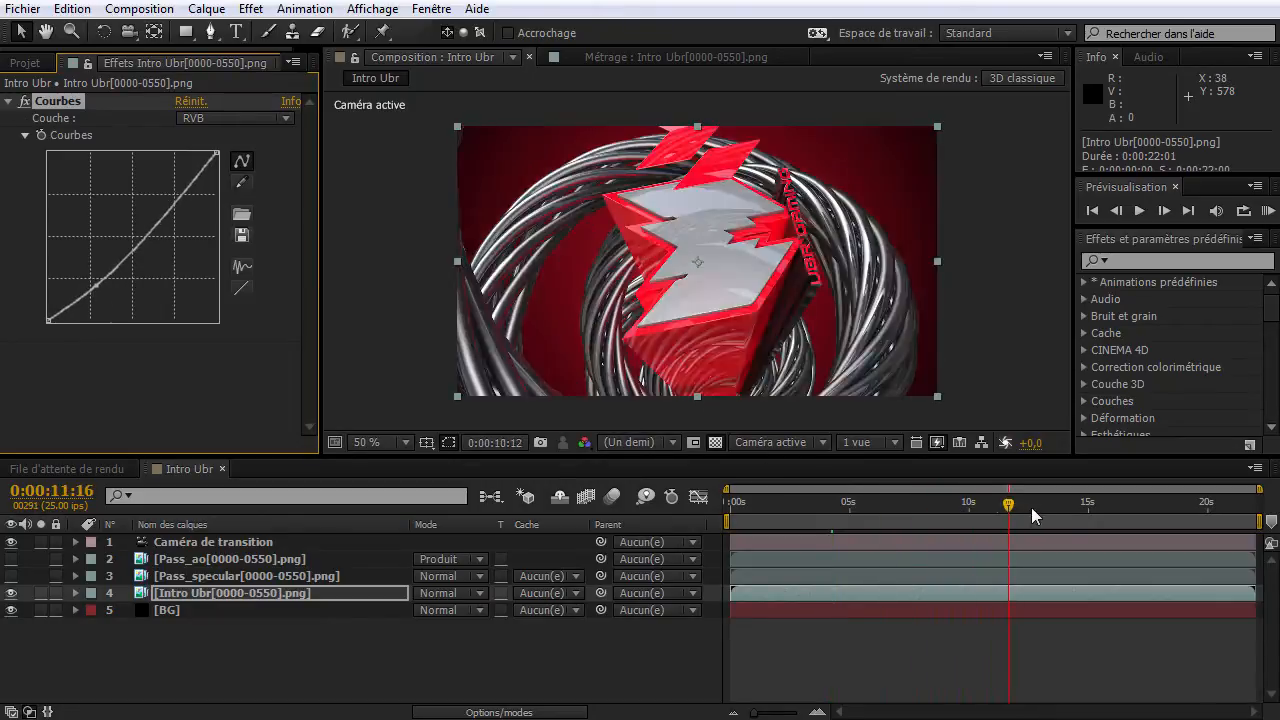
left_click(21, 102)
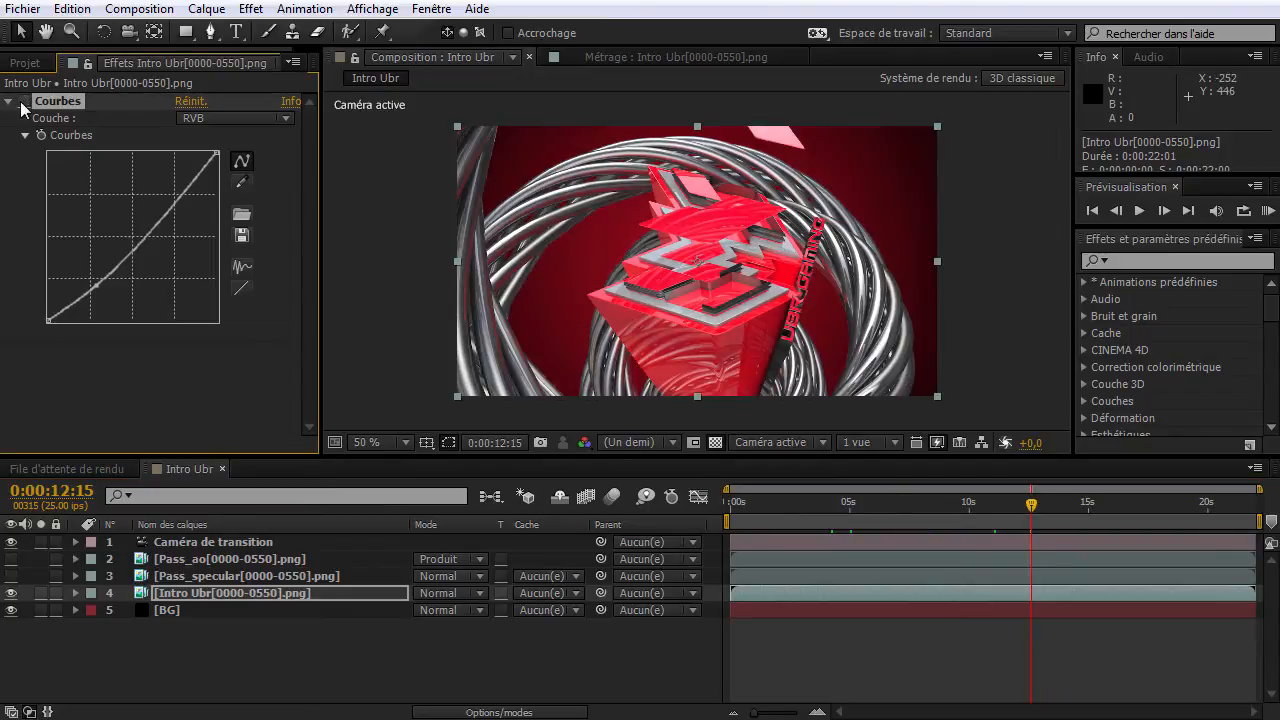
left_click(21, 102)
left_click(21, 102)
left_click(21, 102)
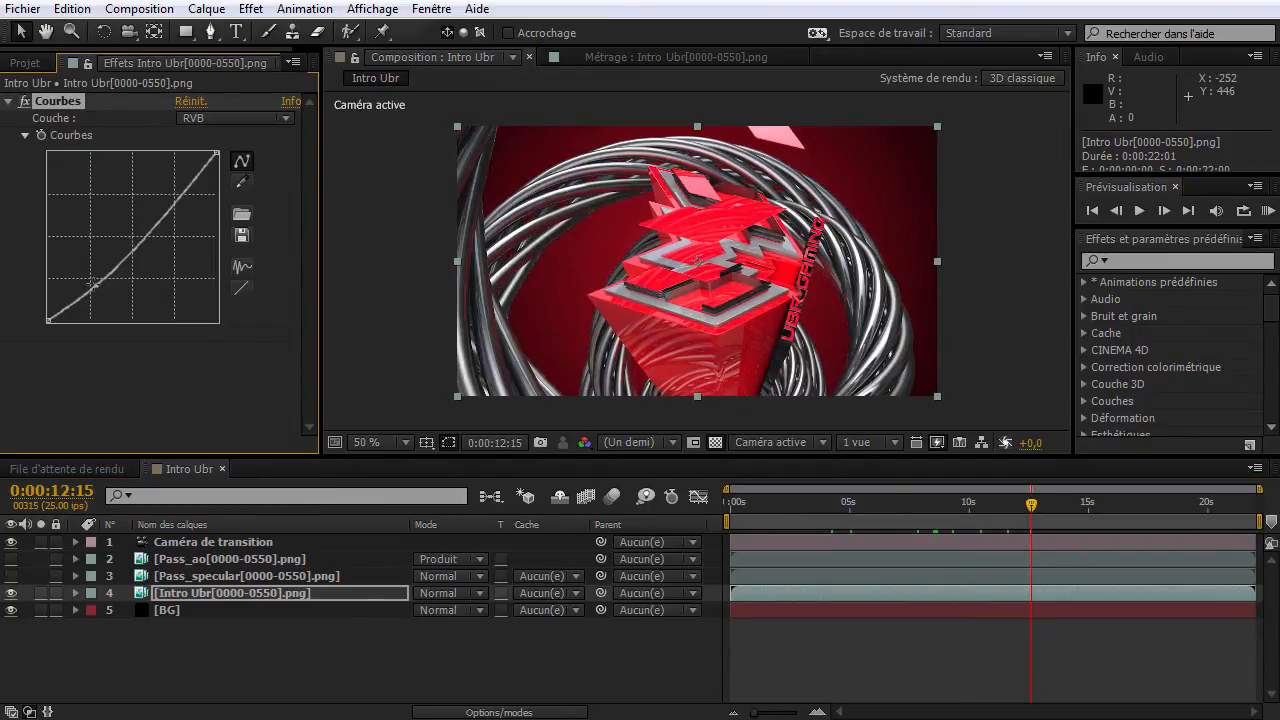
left_click_drag(97, 286, 93, 283)
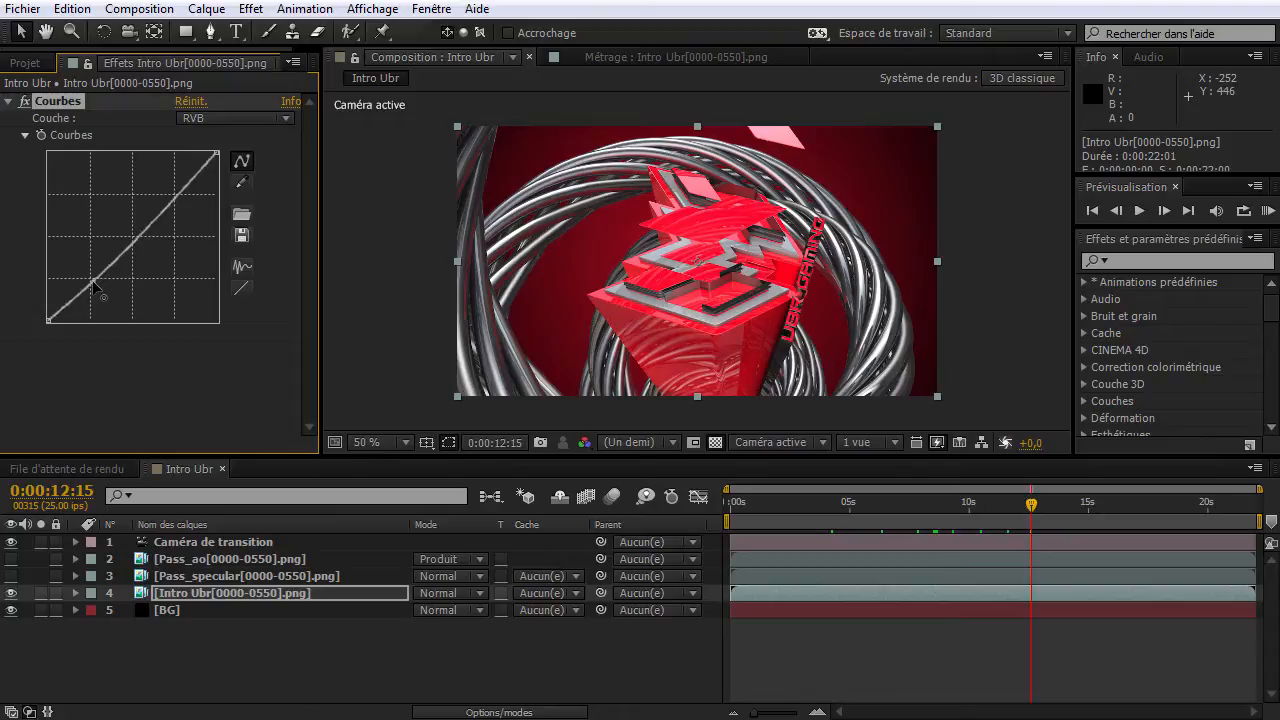
left_click(24, 102)
left_click(24, 102)
At 0:00:19:06, create a solid named Par and place it directly above the BG layer.
left_click_drag(1116, 512, 1189, 516)
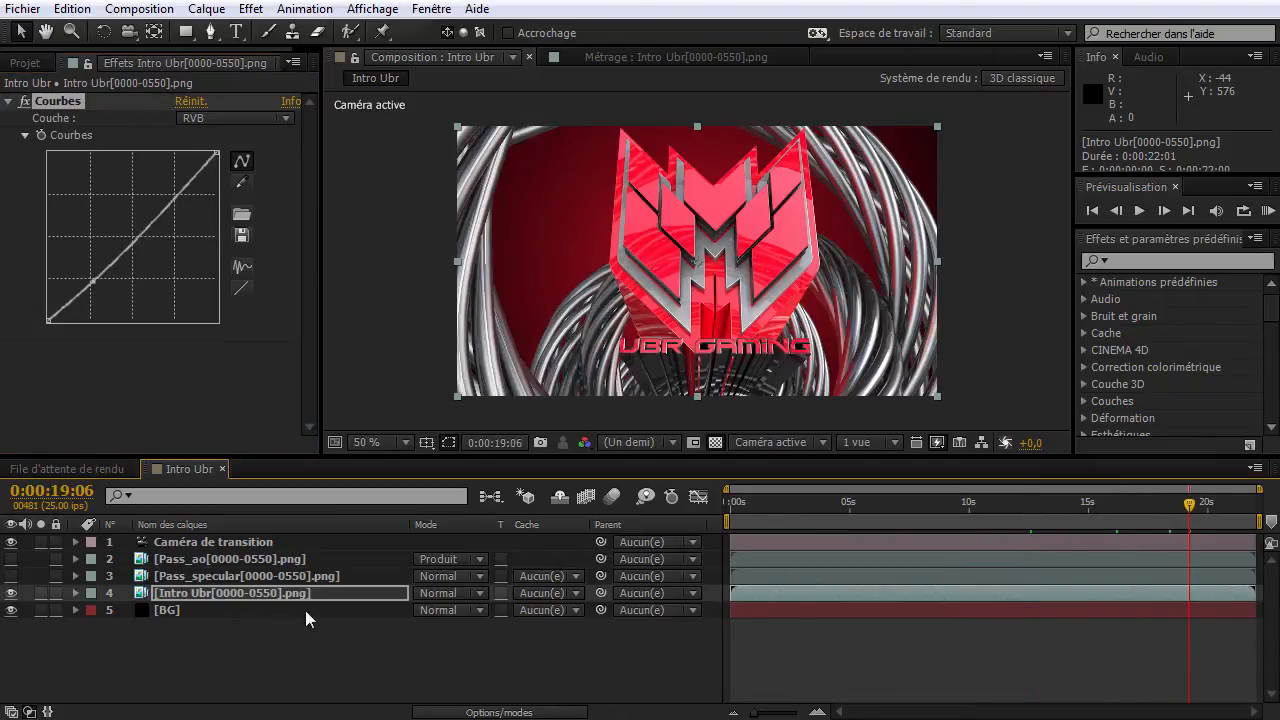
right_click(276, 646)
mouse_move(486, 662)
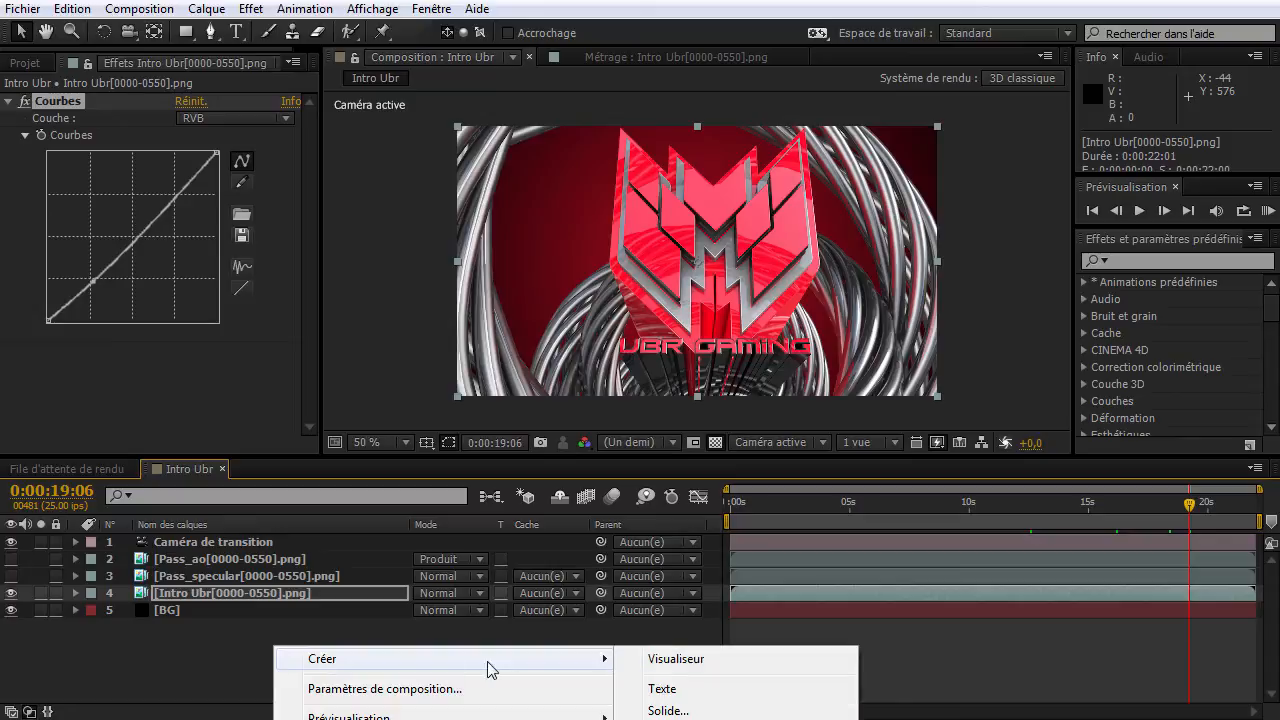
left_click(668, 711)
type("Par")
key("Return")
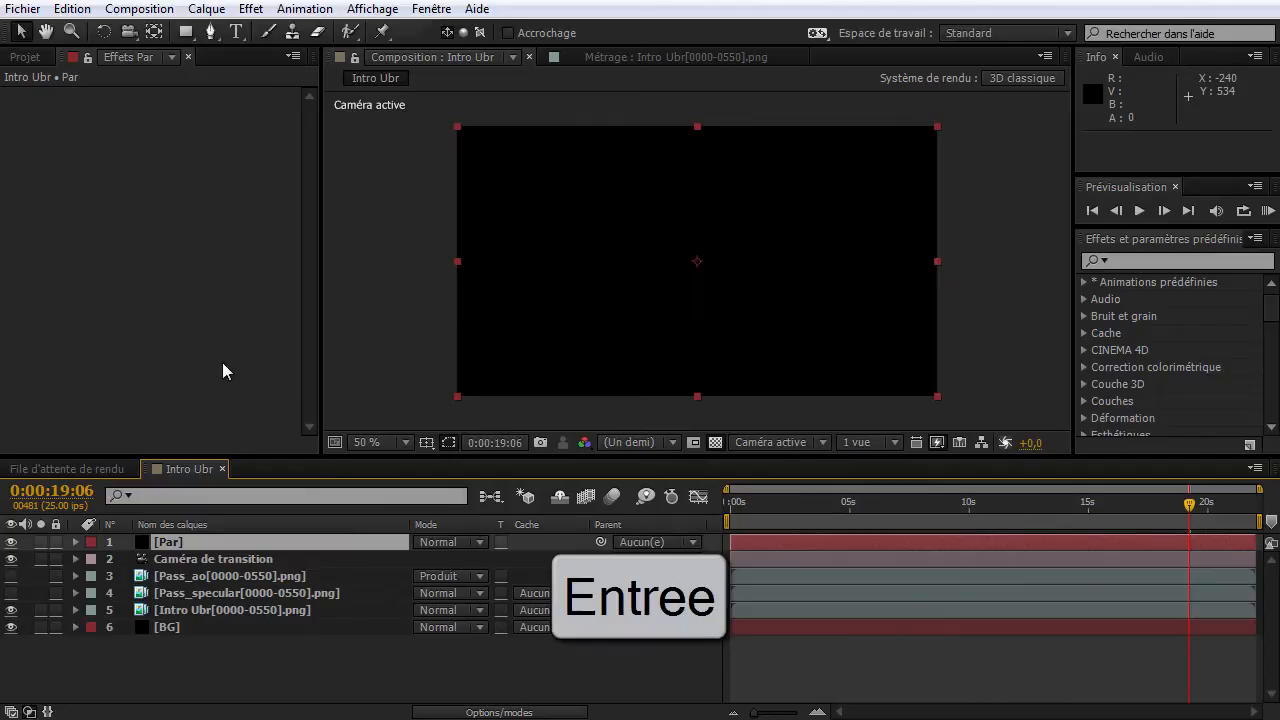
left_click_drag(175, 544, 183, 636)
right_click(165, 393)
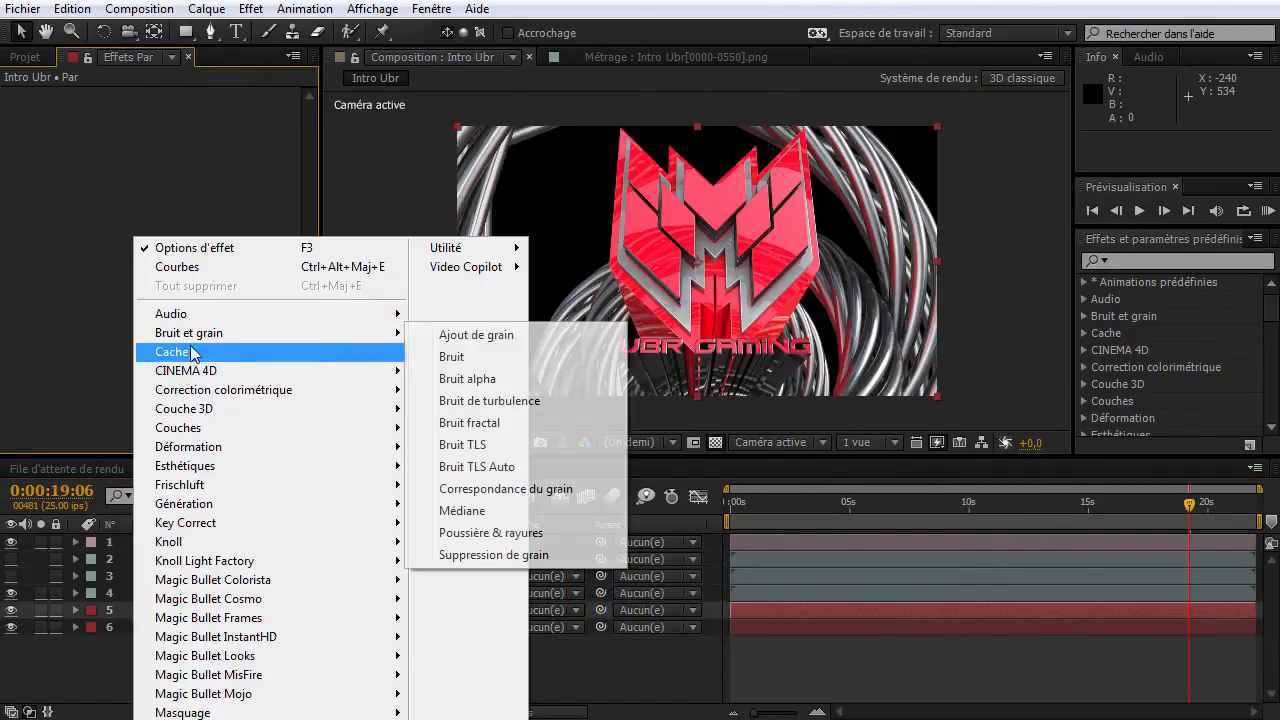
left_click(251, 9)
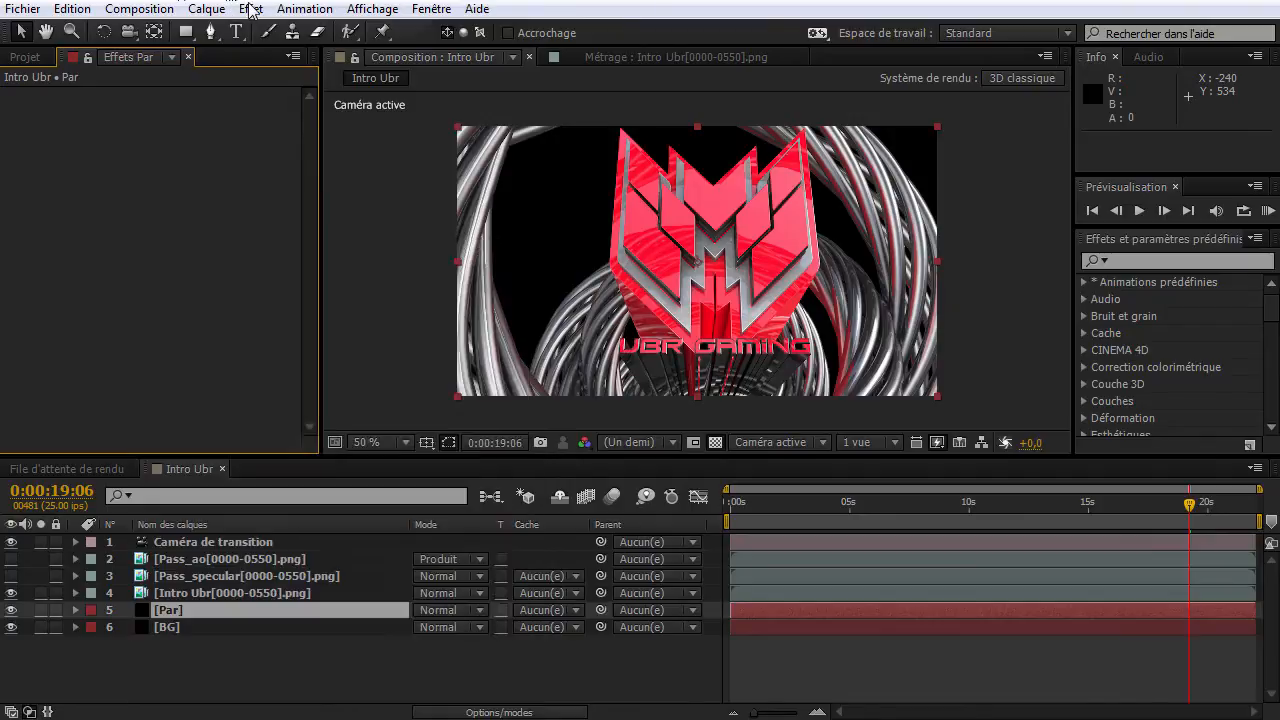
left_click(251, 9)
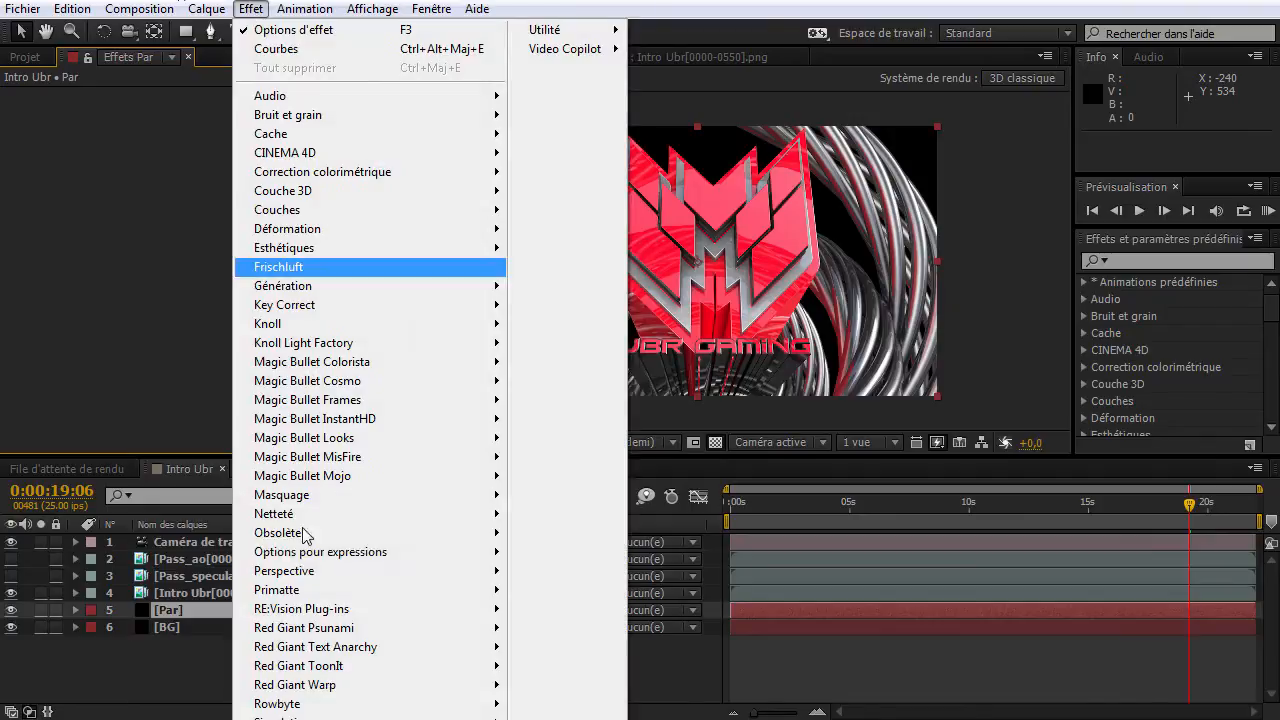
left_click(290, 452)
left_click(251, 9)
key("Escape")
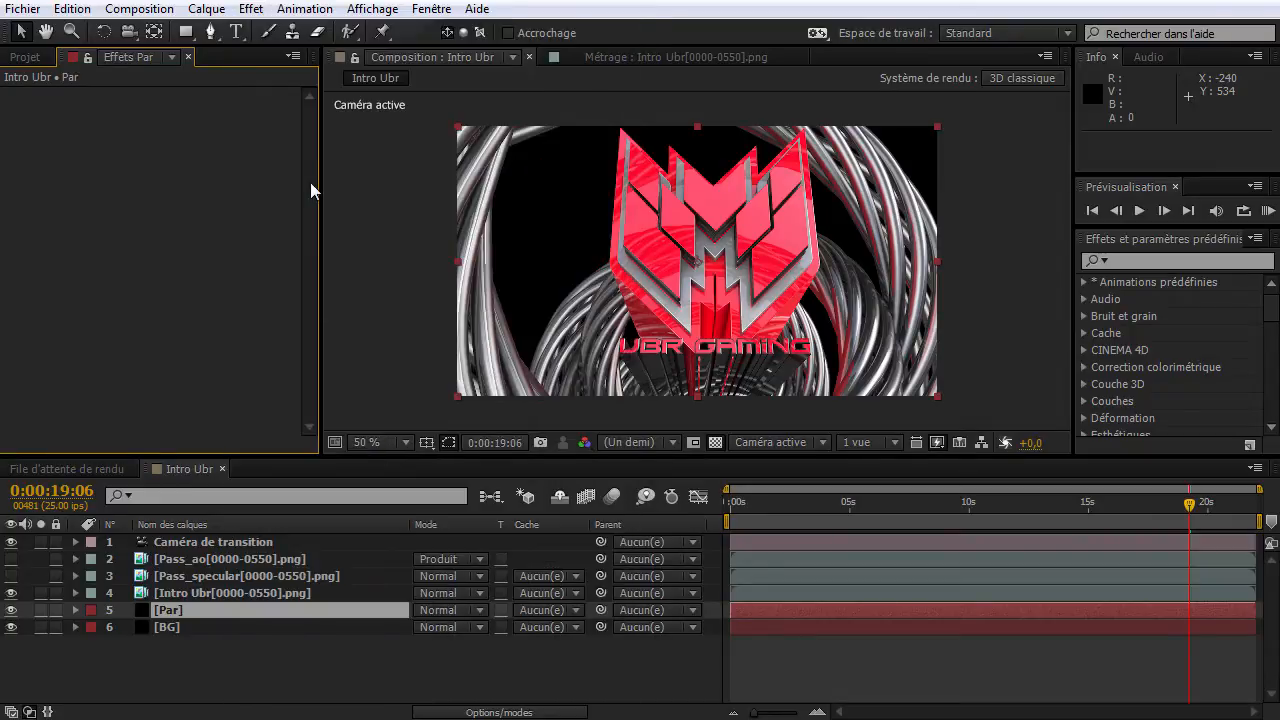
key("Delete")
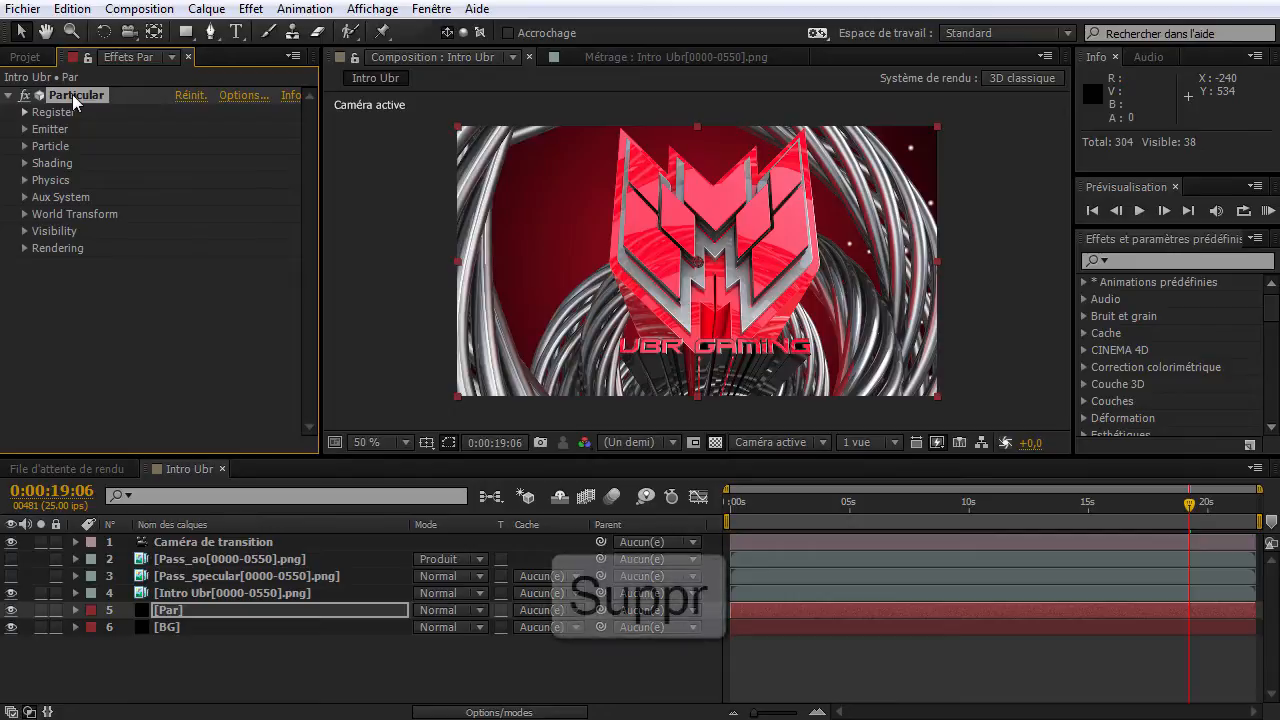
Search the effects for "particular" and apply Trapcode Particular to the Par solid.
left_click(1156, 258)
left_click(1155, 260)
type("p")
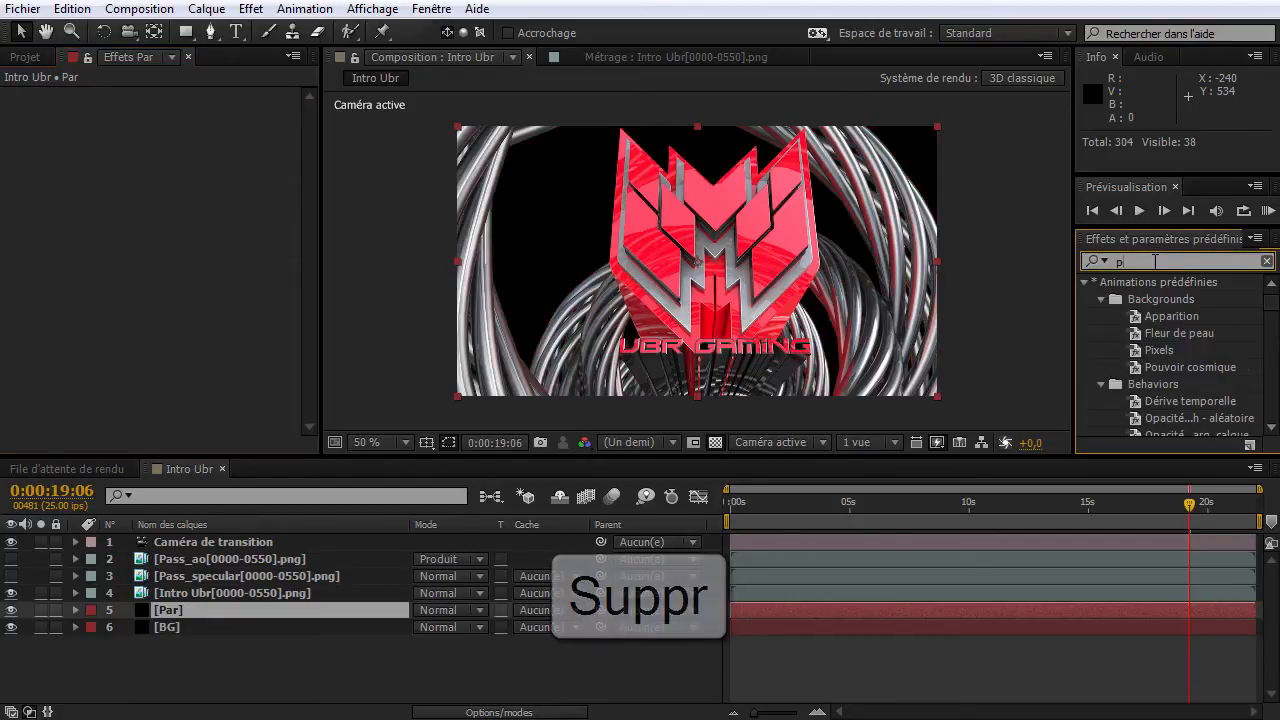
type("articule")
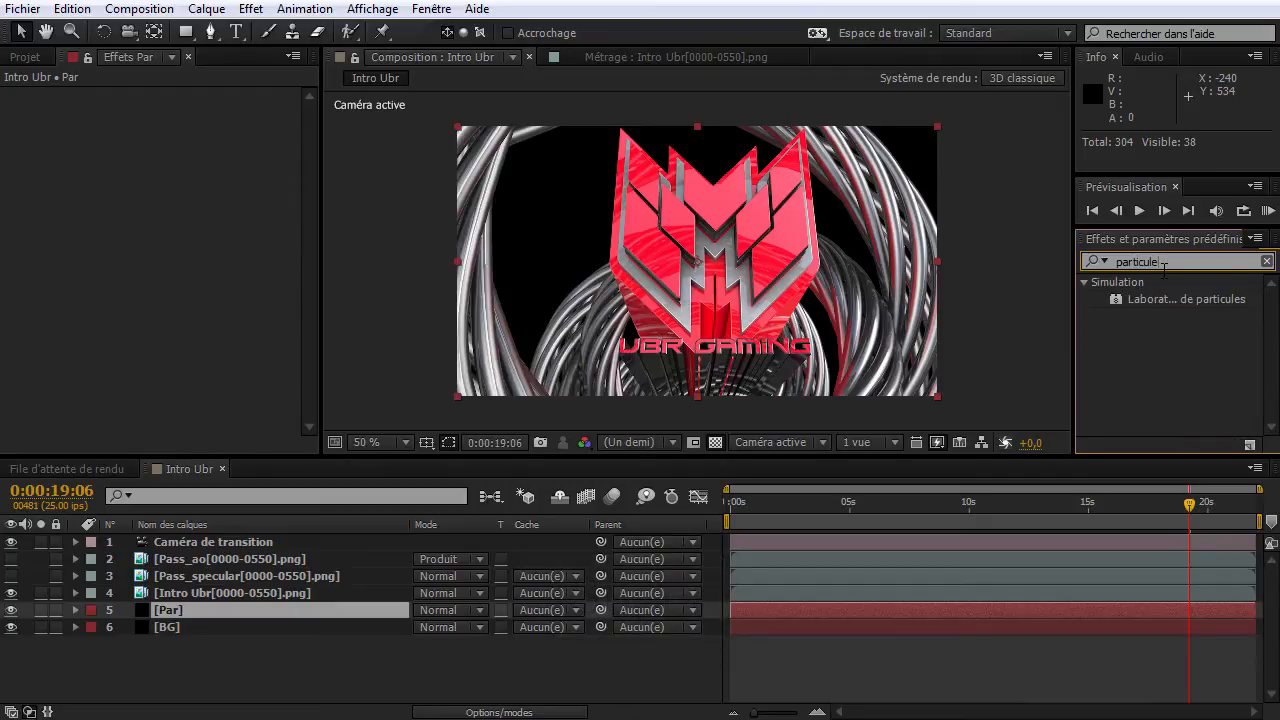
key("BackSpace")
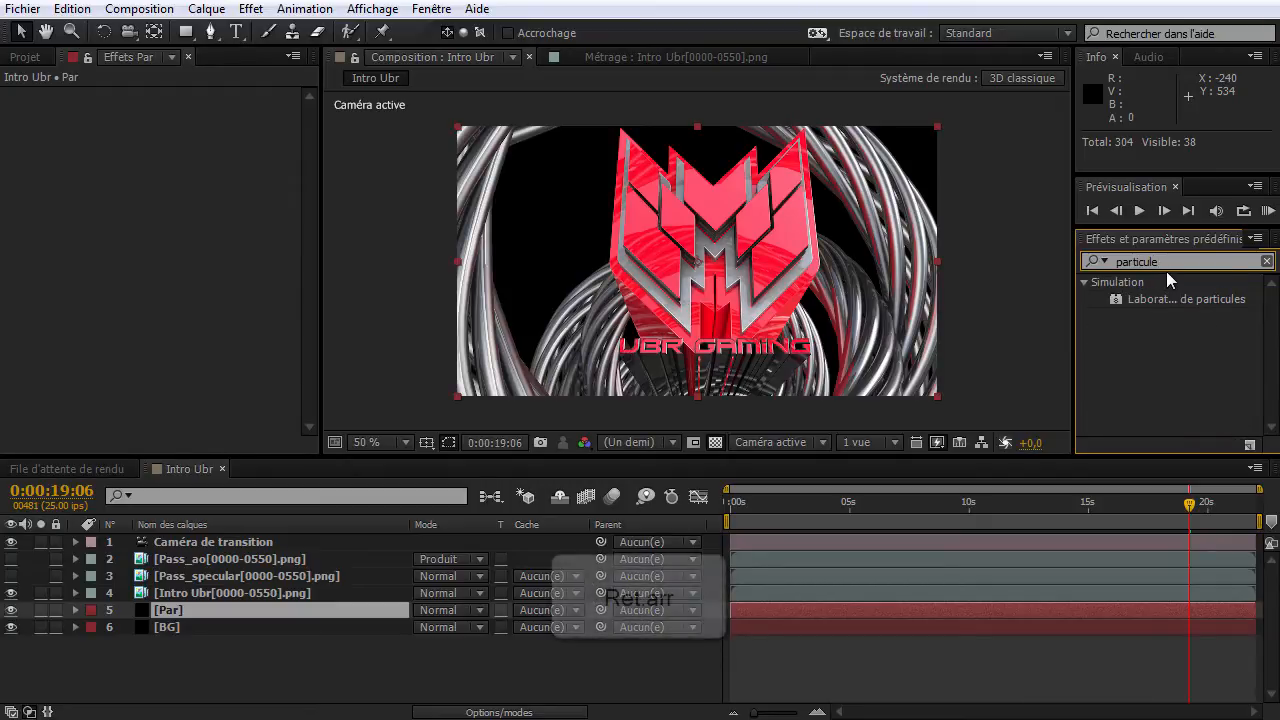
type("ar")
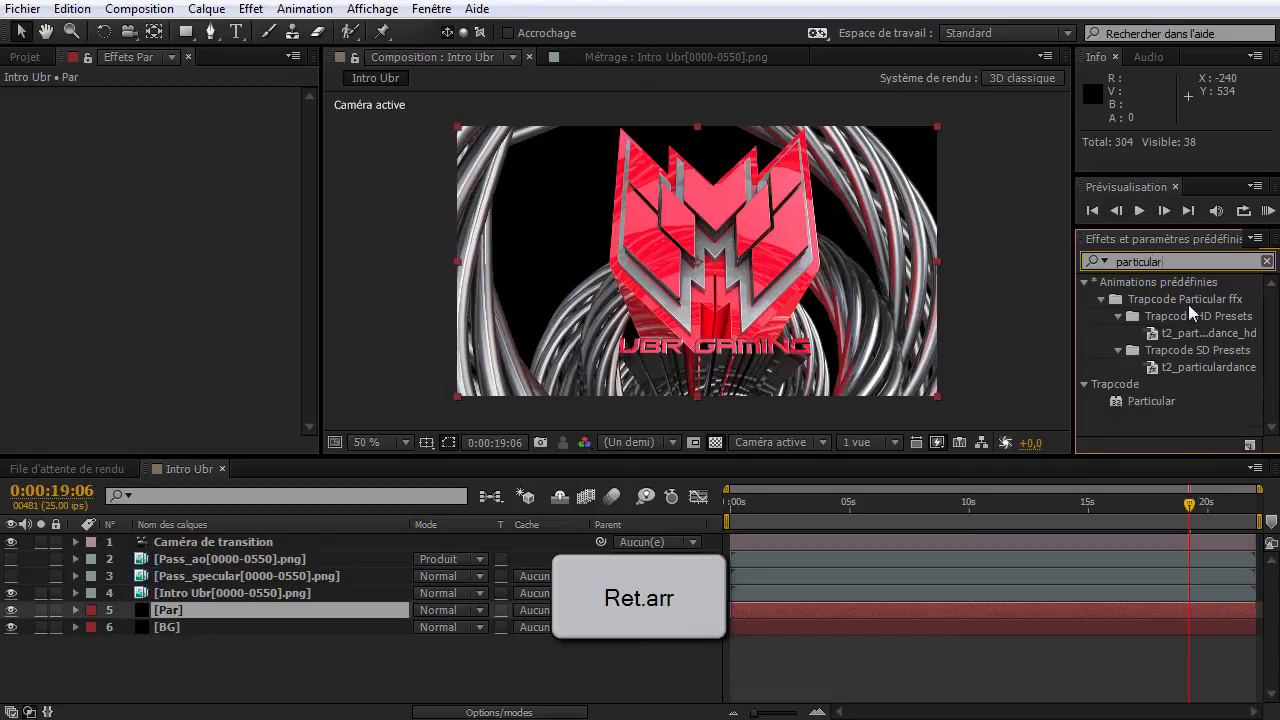
left_click_drag(1143, 406, 280, 160)
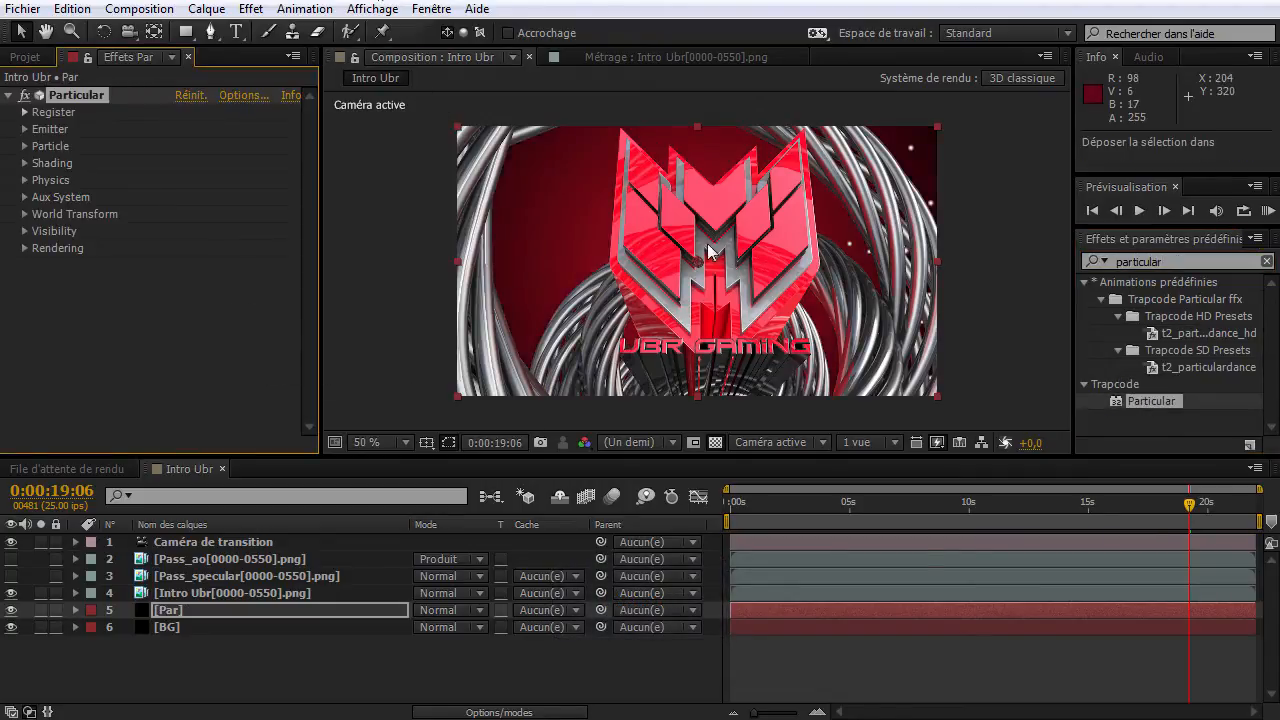
Set Particular's emitter Position XY to 0, 0 and Position Z to 0.
left_click(26, 130)
left_click(215, 146)
key("Tab")
key("Tab")
type("a")
key("Return")
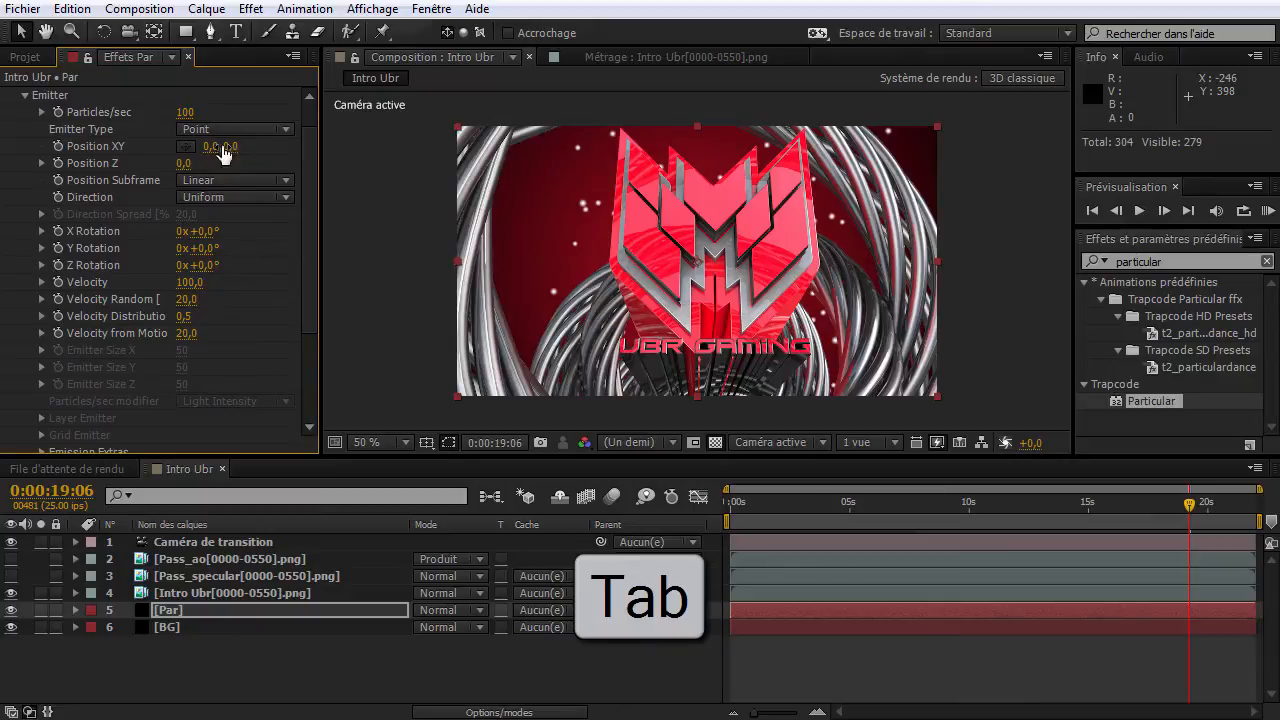
Set the emitter to 800 particles per second and change its type to Box.
left_click(185, 112)
type("800")
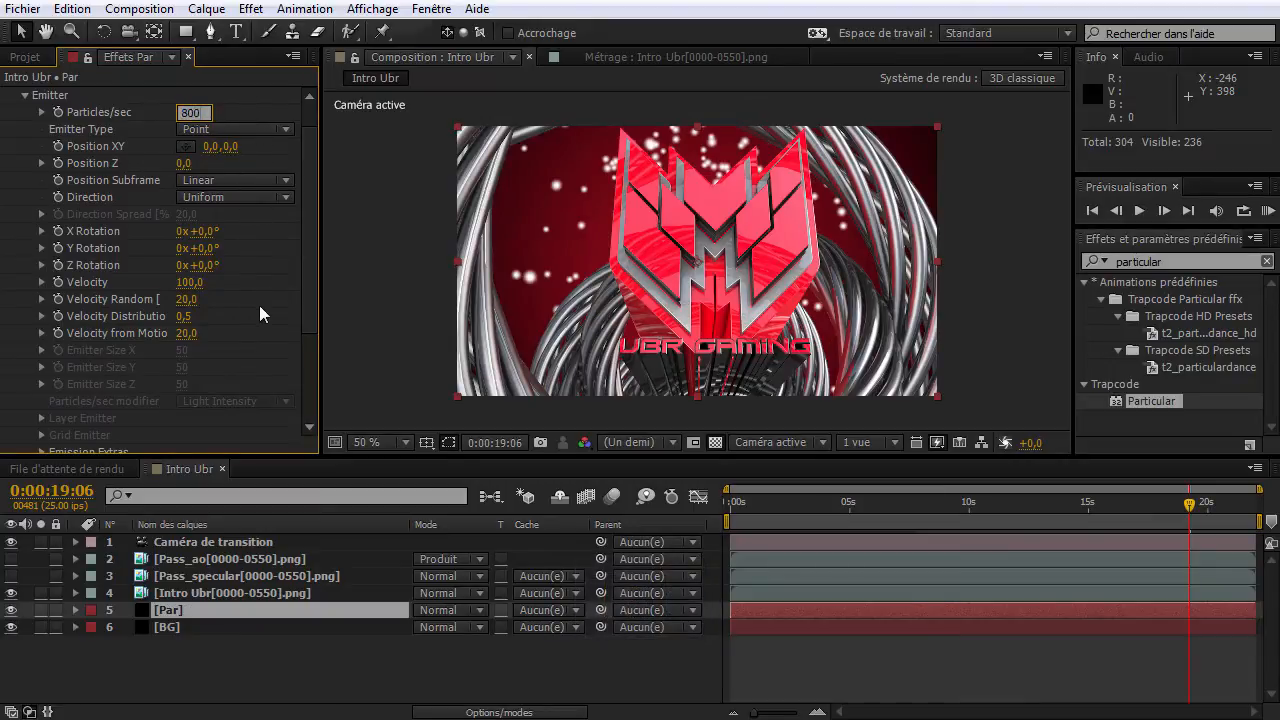
key("Return")
left_click(247, 131)
left_click(245, 170)
Enlarge the box emitter to 1214 in X, 1120 in Y and 1350 in Z.
left_click(182, 350)
type("456")
key("Return")
left_click_drag(184, 350, 282, 337)
left_click_drag(184, 350, 323, 400)
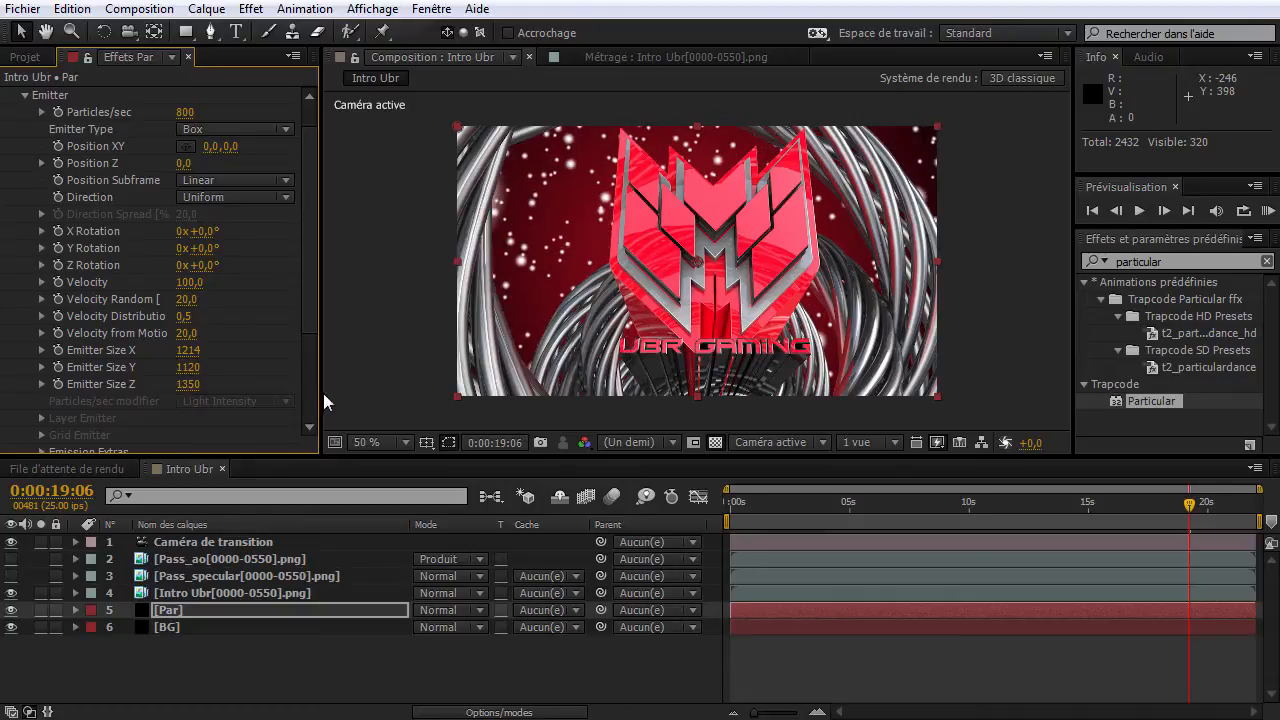
In Particular's Particle settings, set Size to 2 and Color Random to 100.
scroll(226, 383, "down", 3)
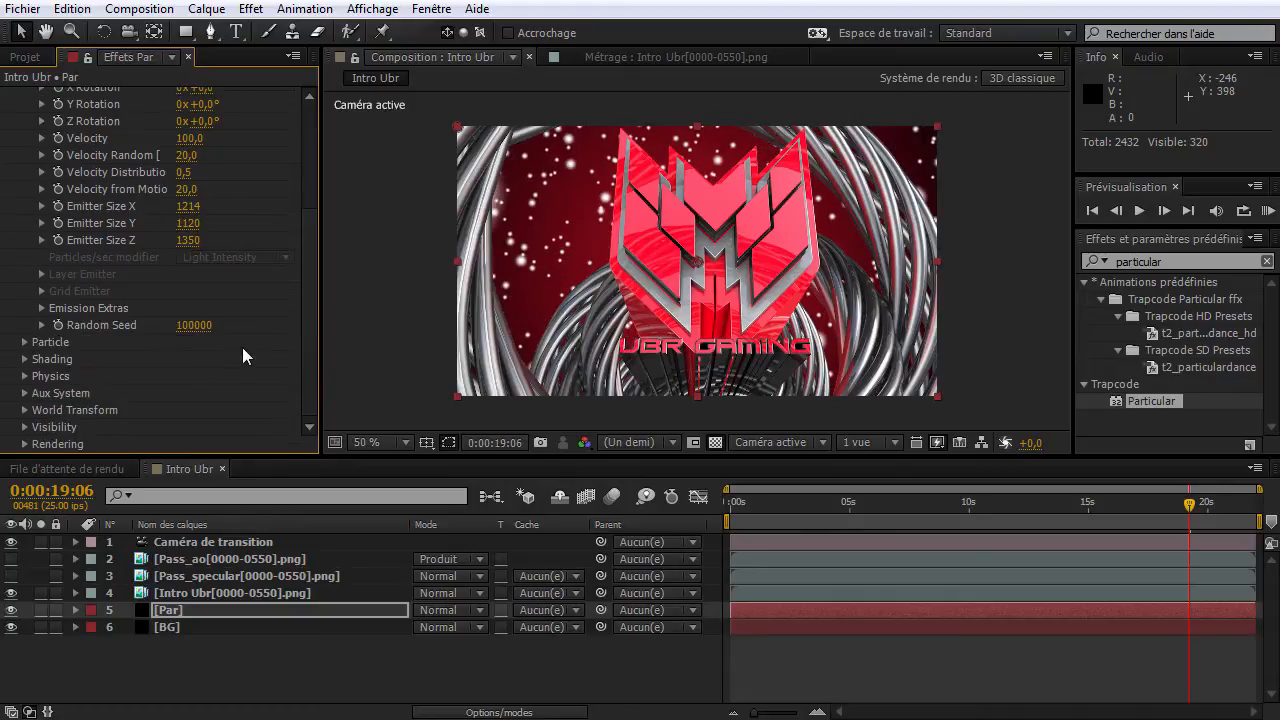
left_click(24, 342)
scroll(177, 375, "down", 5)
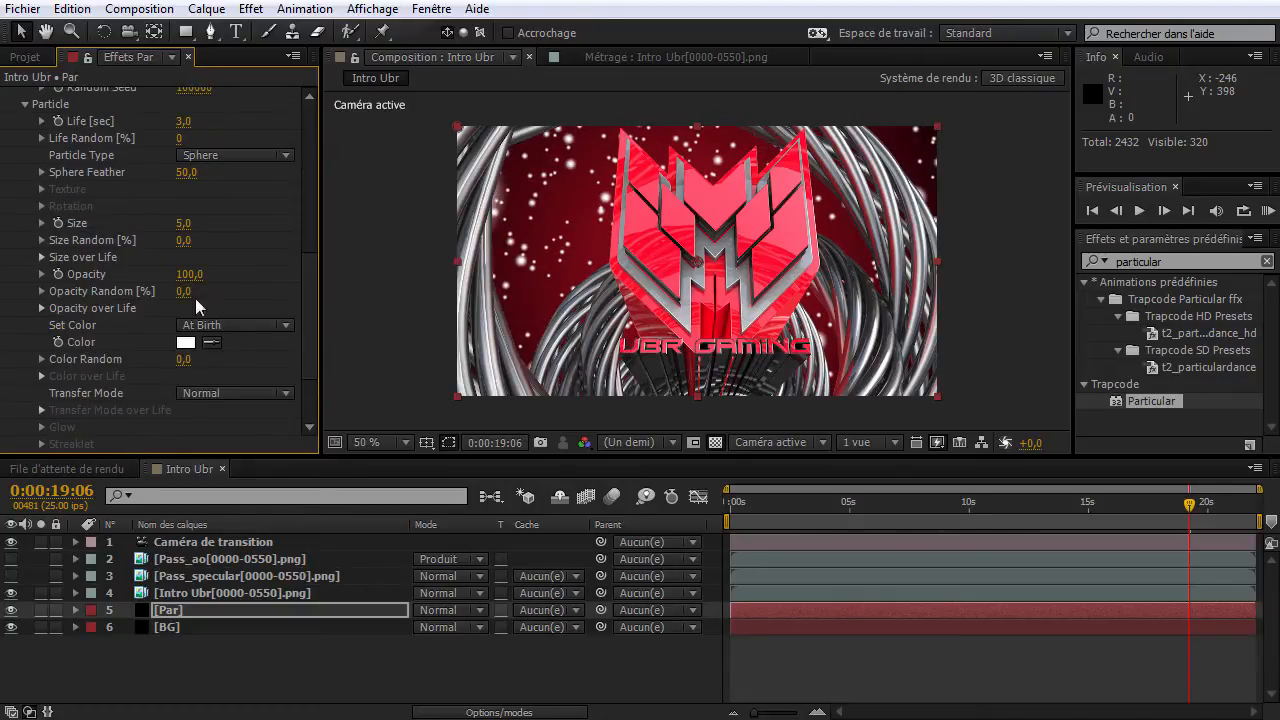
left_click(182, 224)
key("Return")
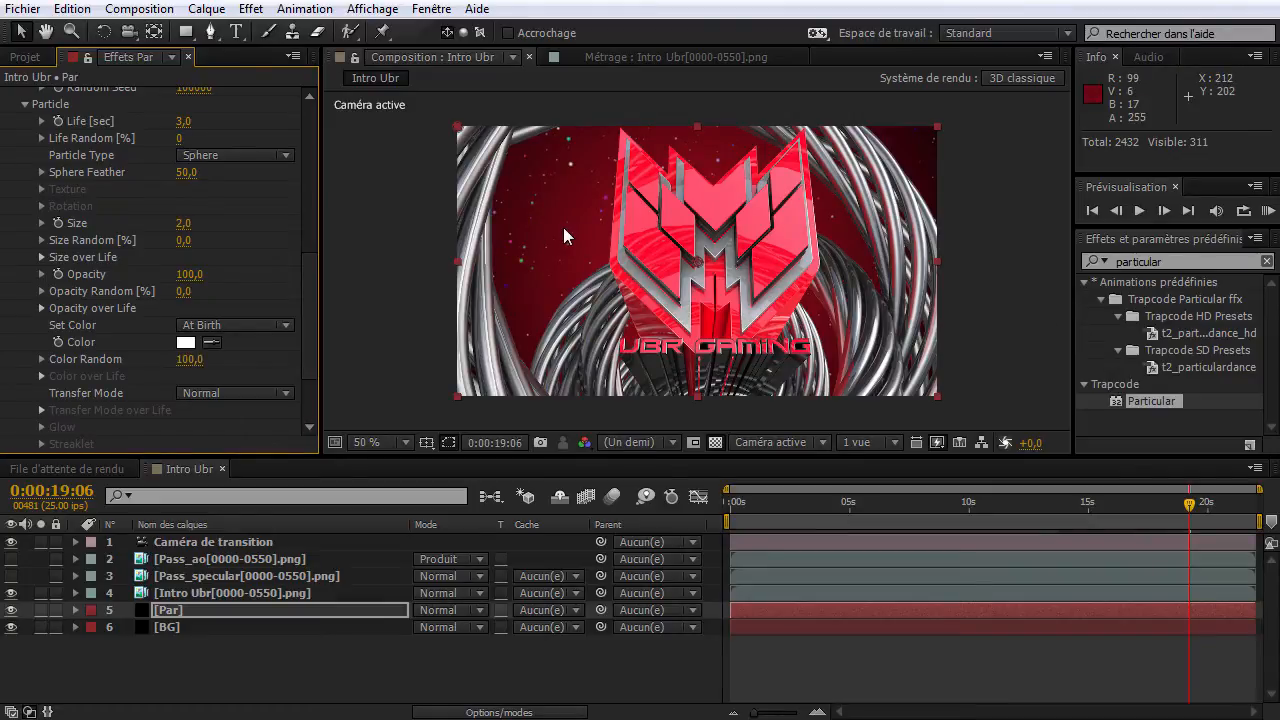
Set the particles' Transfer Mode to Add and the Par layer's blending mode to Addition.
left_click(240, 391)
left_click(237, 434)
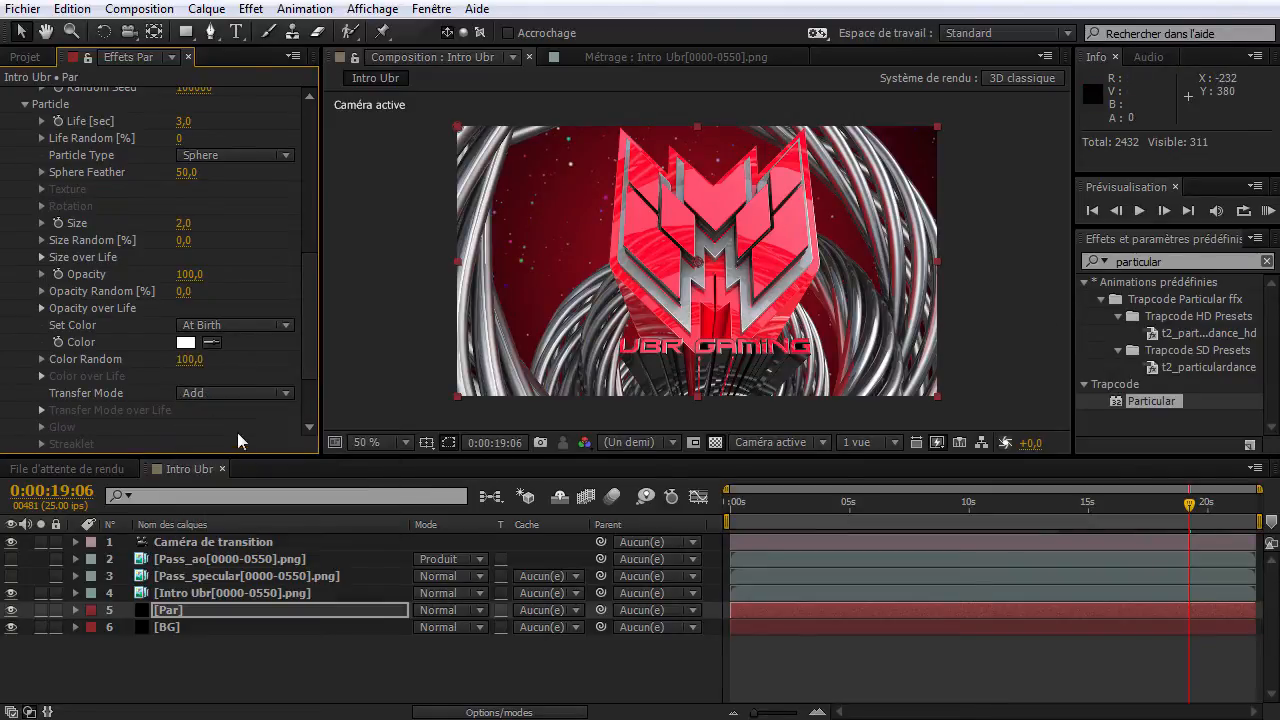
left_click(448, 609)
left_click(570, 505)
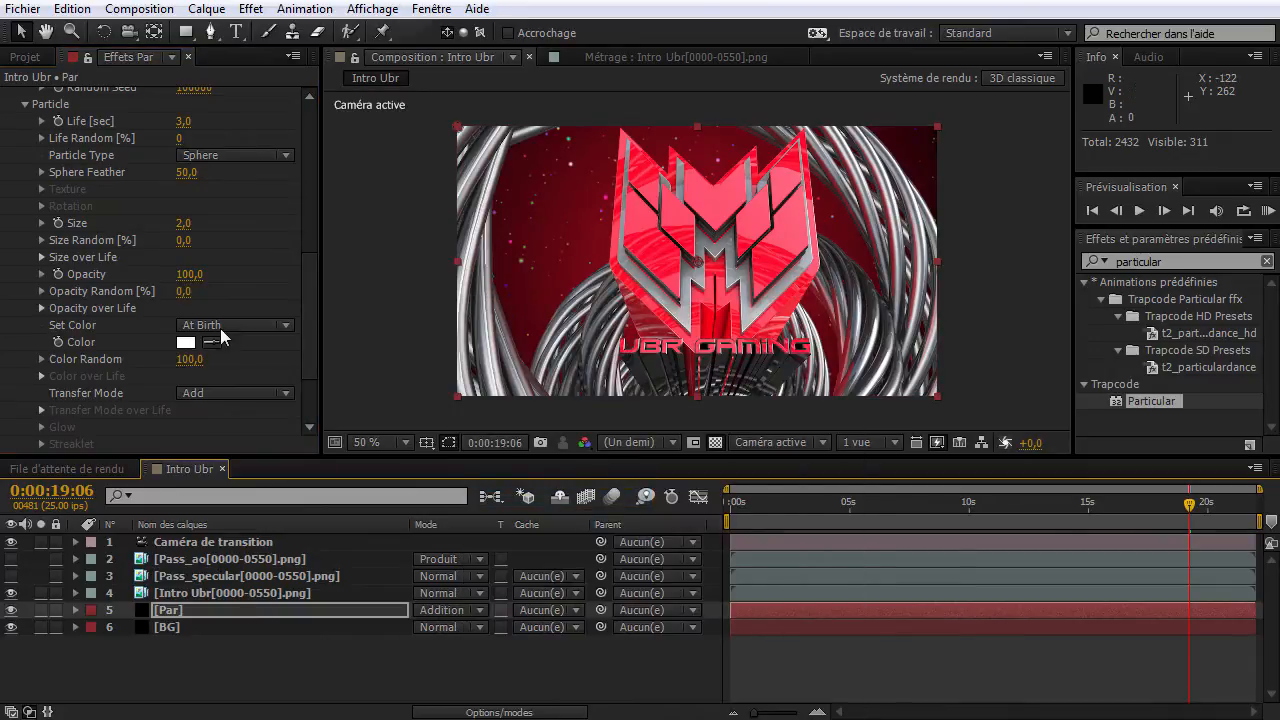
At 0:00:06:03, set Particular's Emitter Size X, Y and Z to 2000 each.
left_click_drag(956, 504, 876, 526)
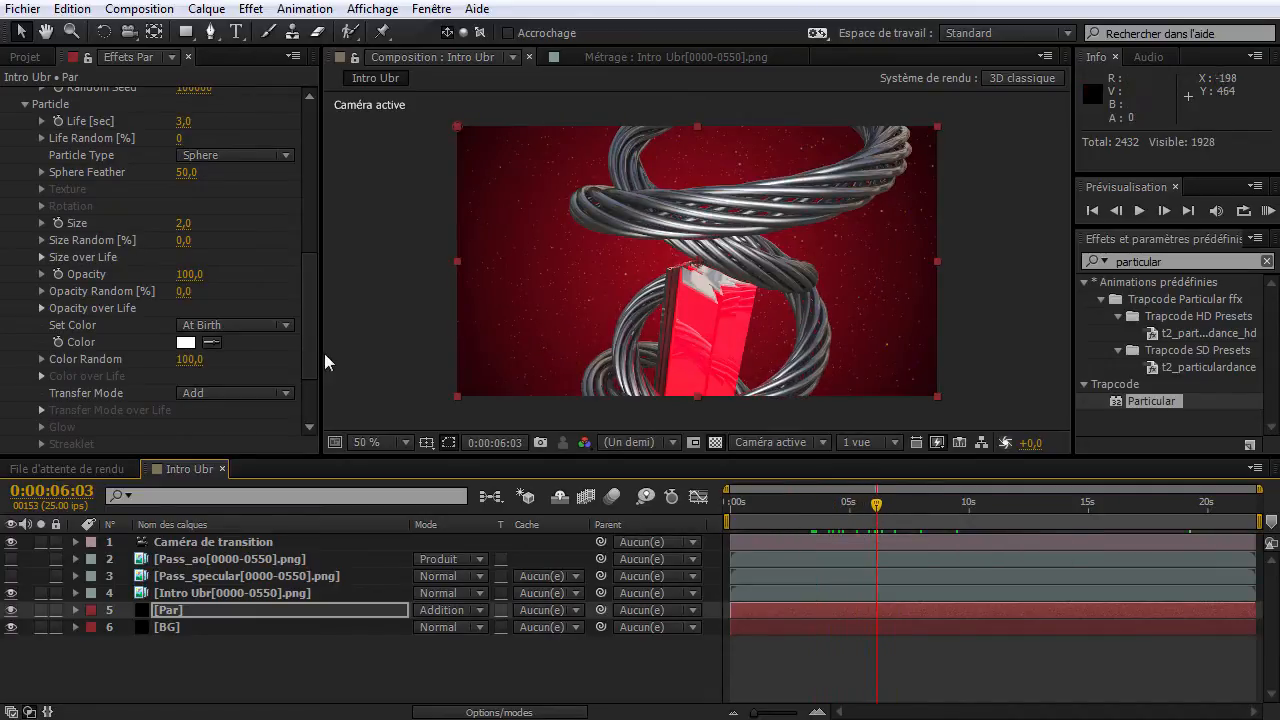
scroll(300, 186, "up", 5)
left_click(192, 220)
type("200")
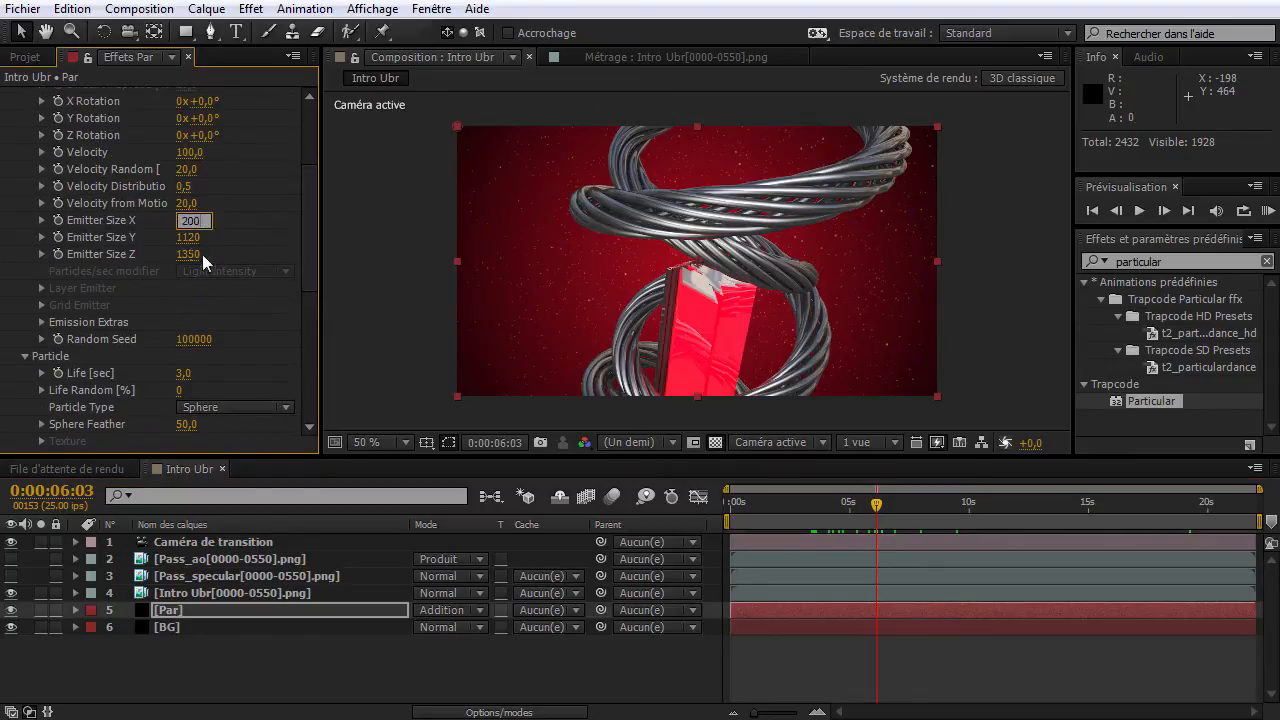
type("0")
key("Return")
left_click(223, 559)
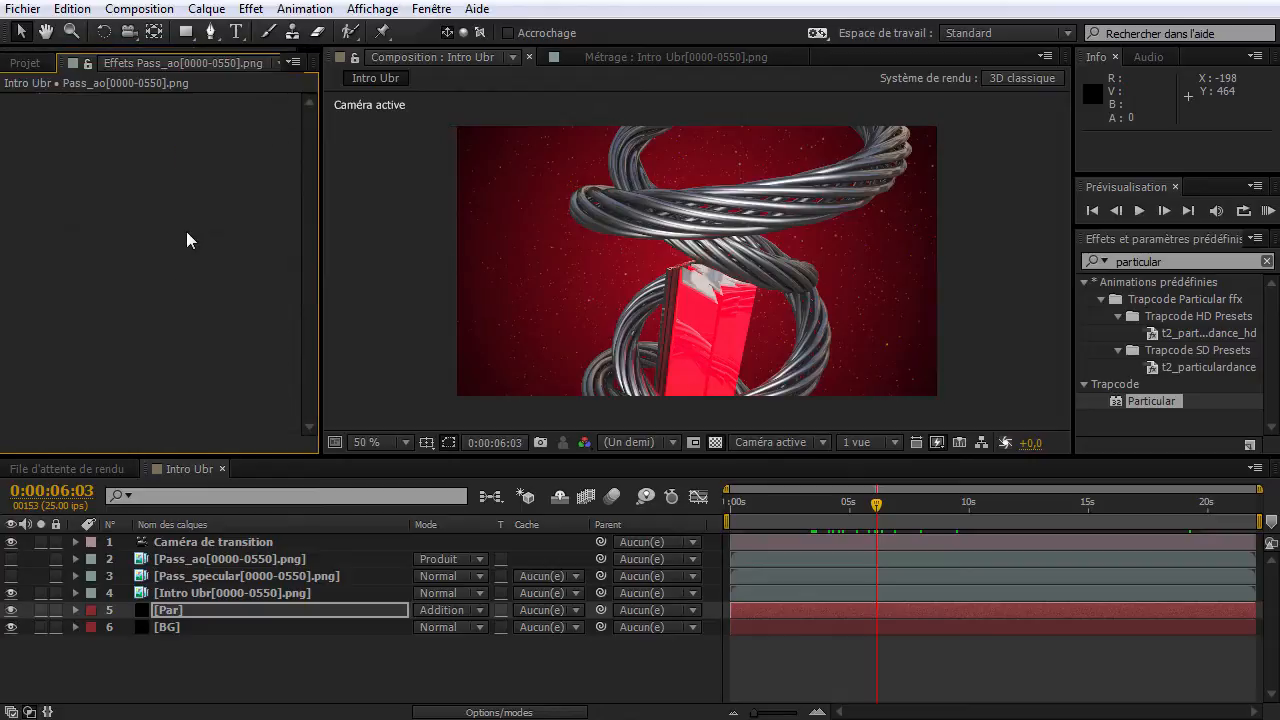
left_click(192, 608)
left_click(188, 401)
type("2000")
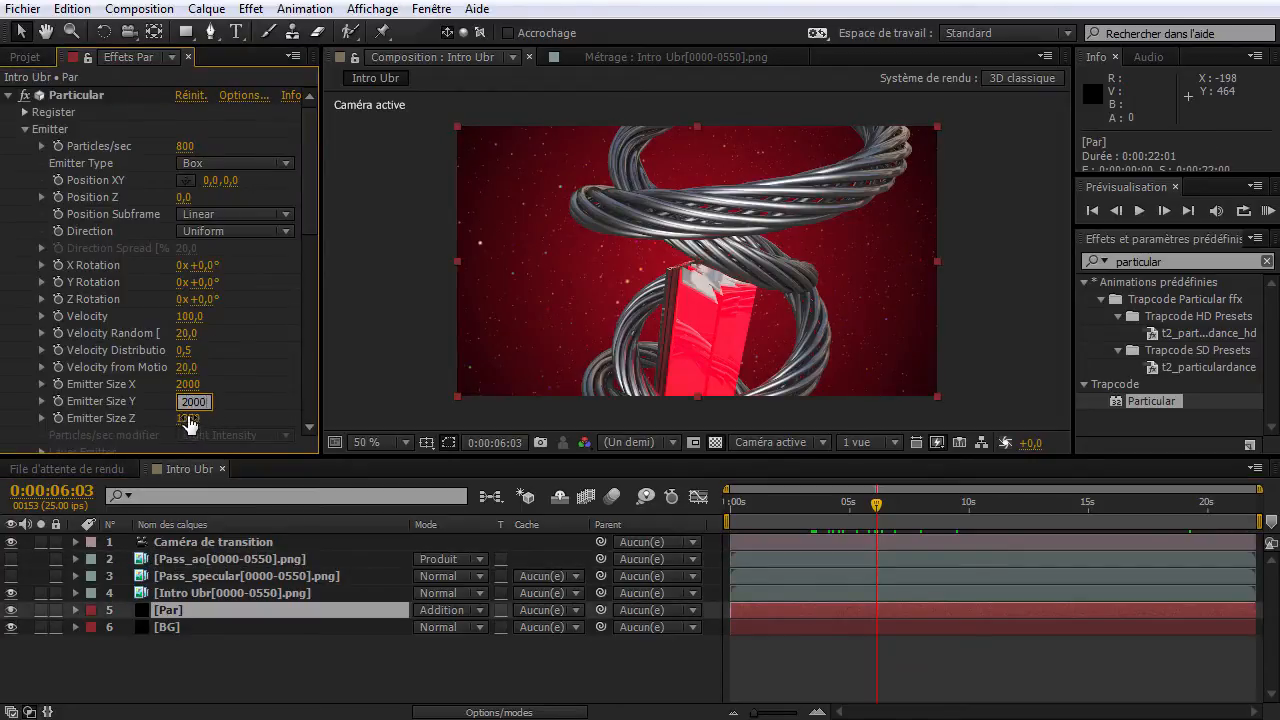
key("Return")
type("0")
key("Return")
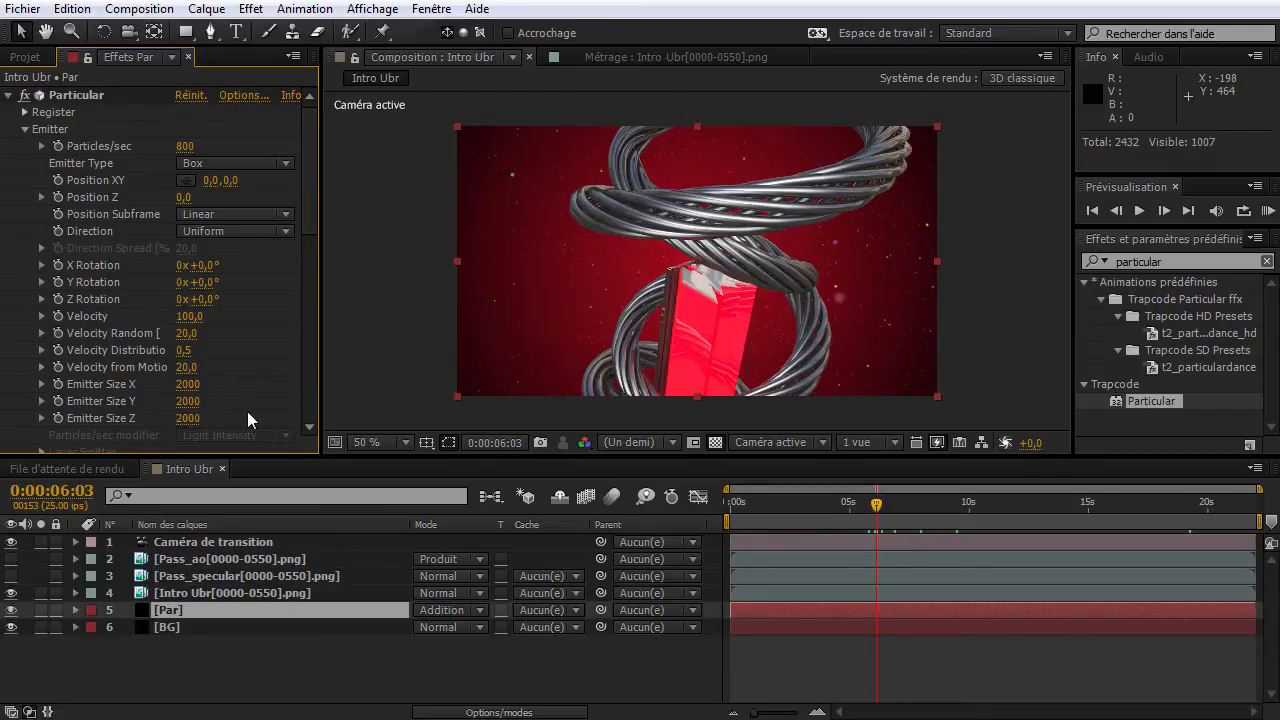
Turn on Motion Blur in Particular's Rendering settings.
scroll(265, 227, "down", 6)
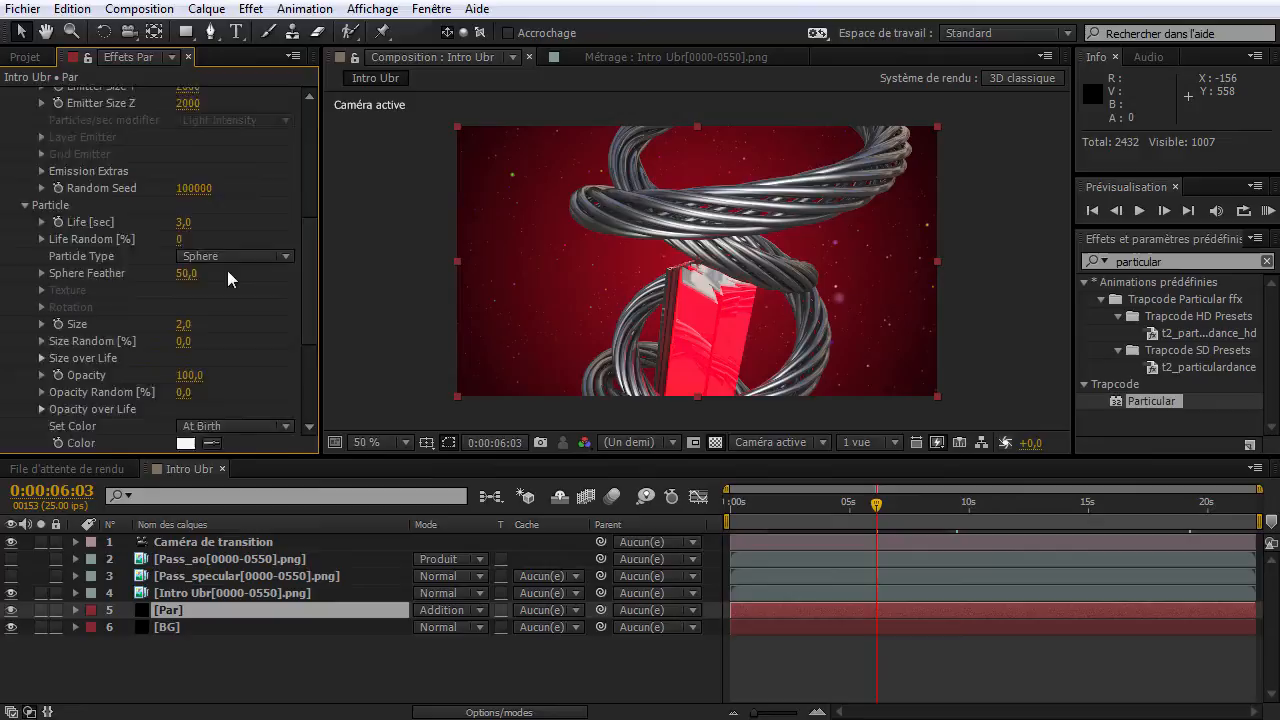
scroll(214, 320, "down", 4)
left_click(25, 444)
scroll(24, 440, "down", 3)
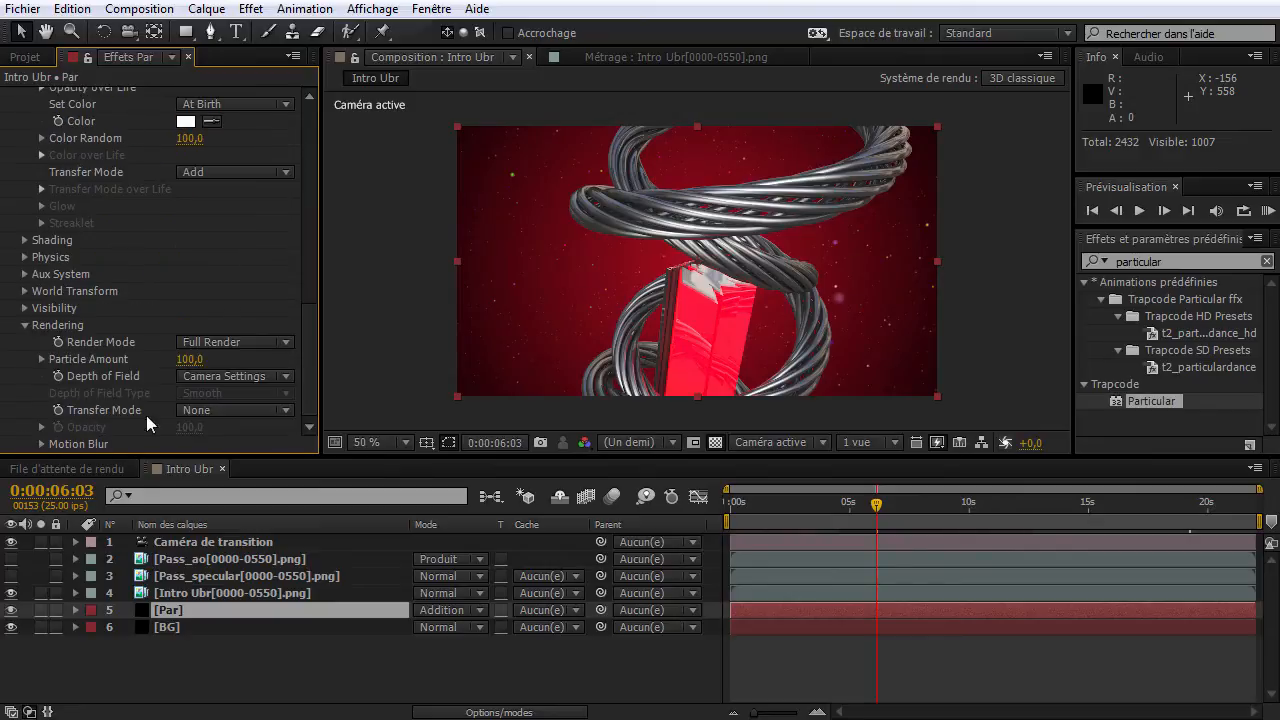
left_click(41, 444)
scroll(41, 444, "down", 3)
left_click(235, 325)
left_click(237, 393)
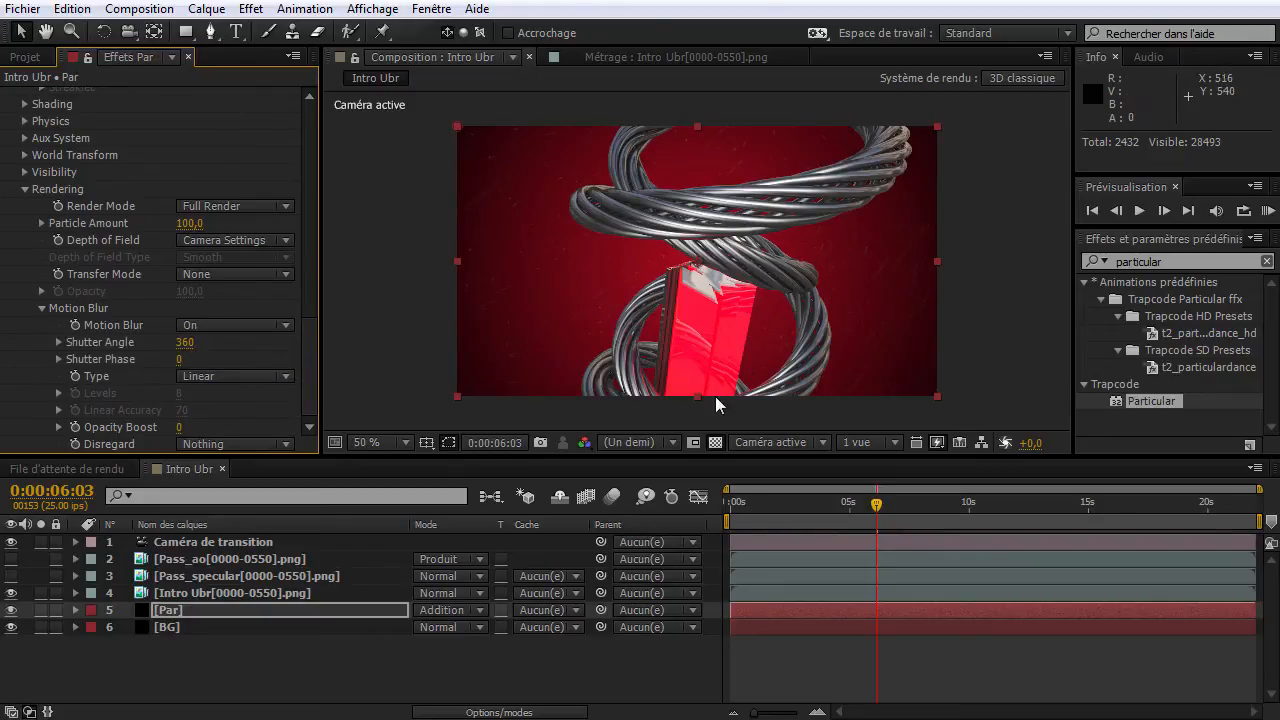
Set the particles' Sphere Feather to 0 and the motion blur Opacity Boost to 40.
scroll(231, 390, "up", 10)
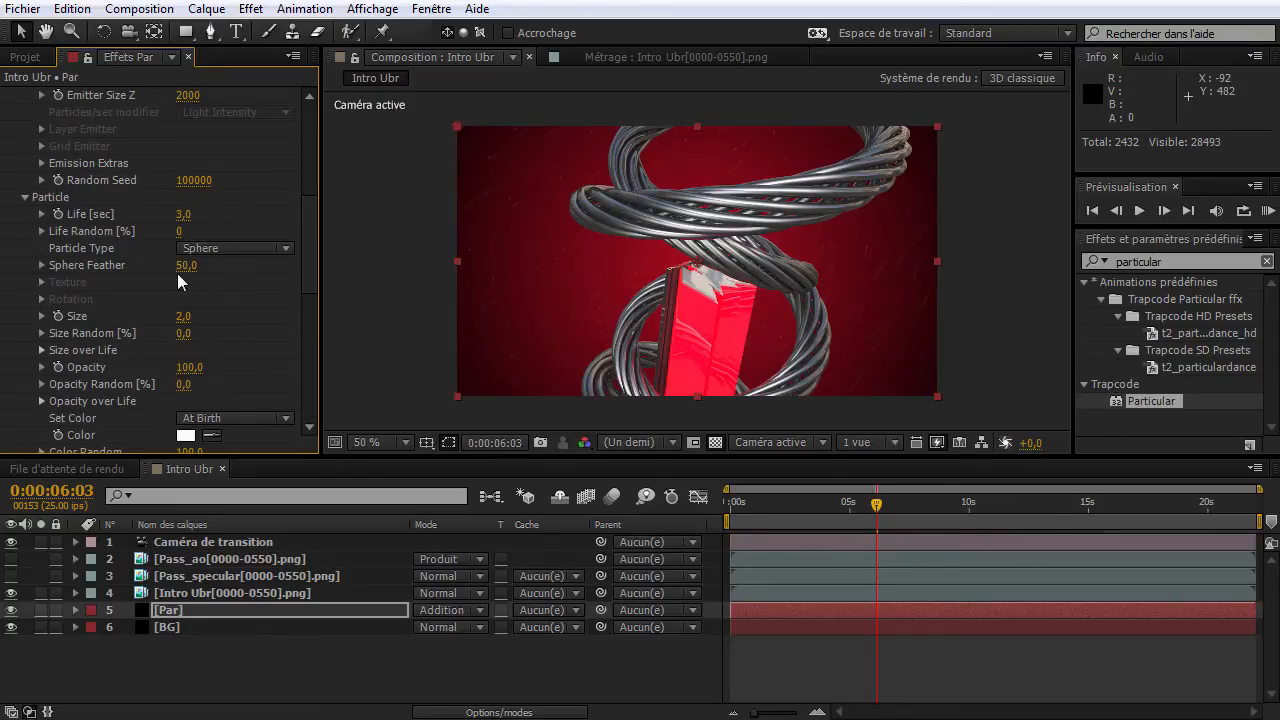
left_click_drag(184, 266, 96, 276)
scroll(245, 316, "down", 10)
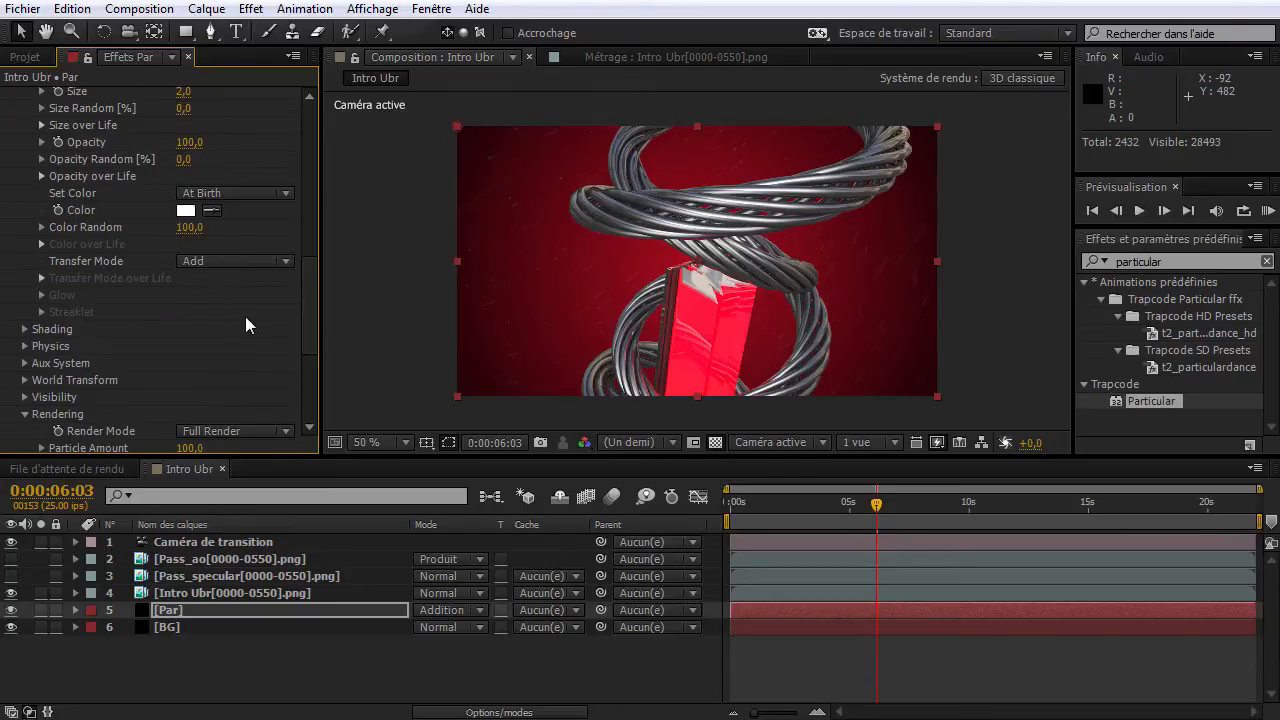
left_click_drag(180, 427, 228, 427)
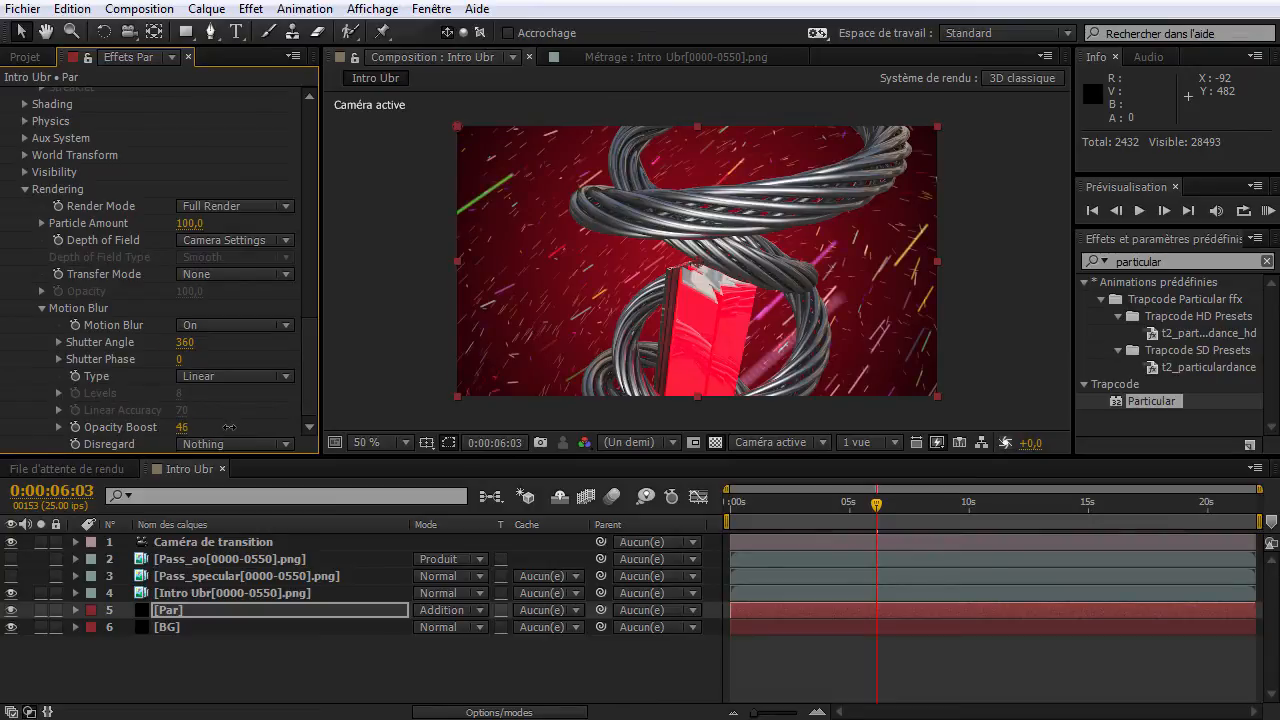
left_click(183, 428)
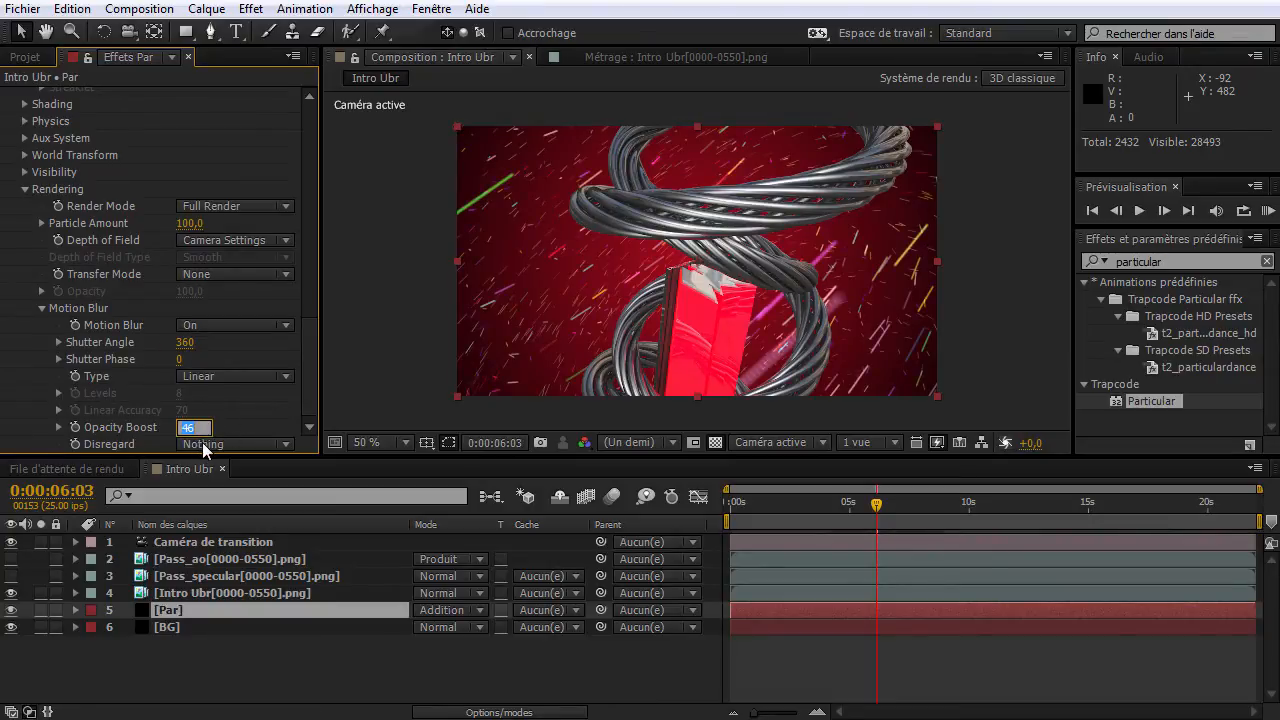
type("40")
key("Return")
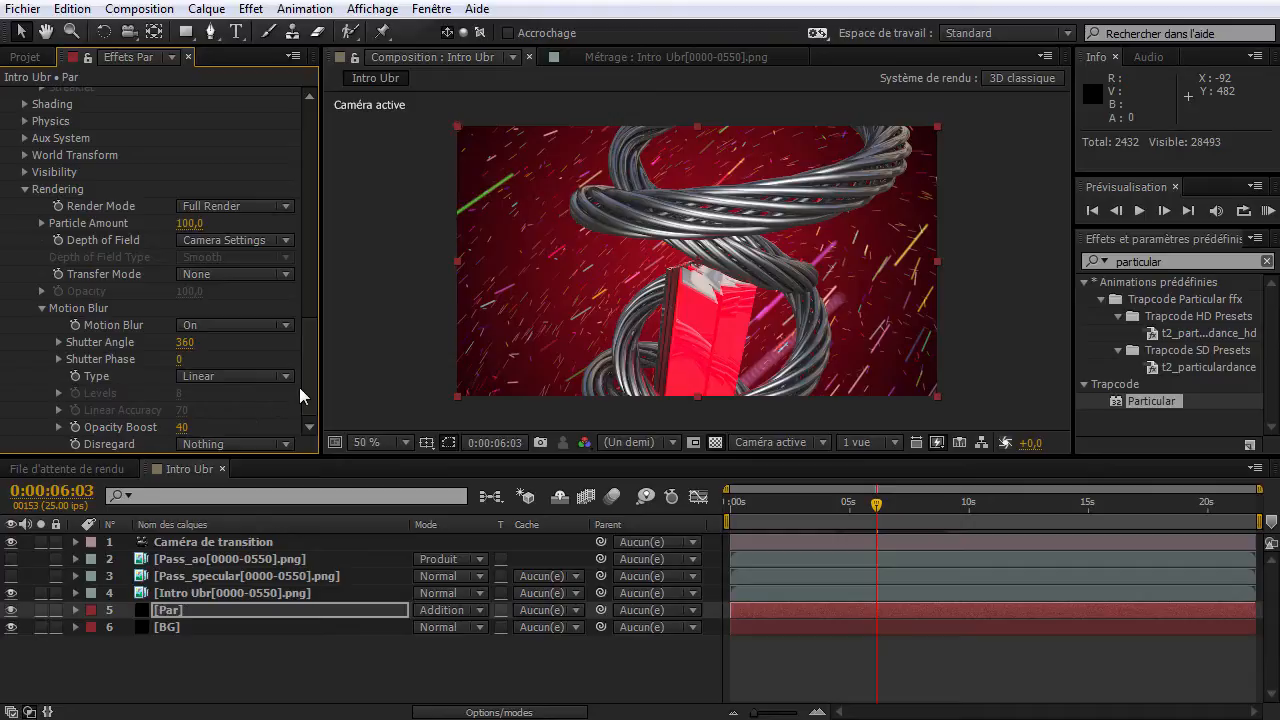
Check the particles at 100% magnification and reduce their Size to 1.
scroll(191, 306, "up", 5)
key("period")
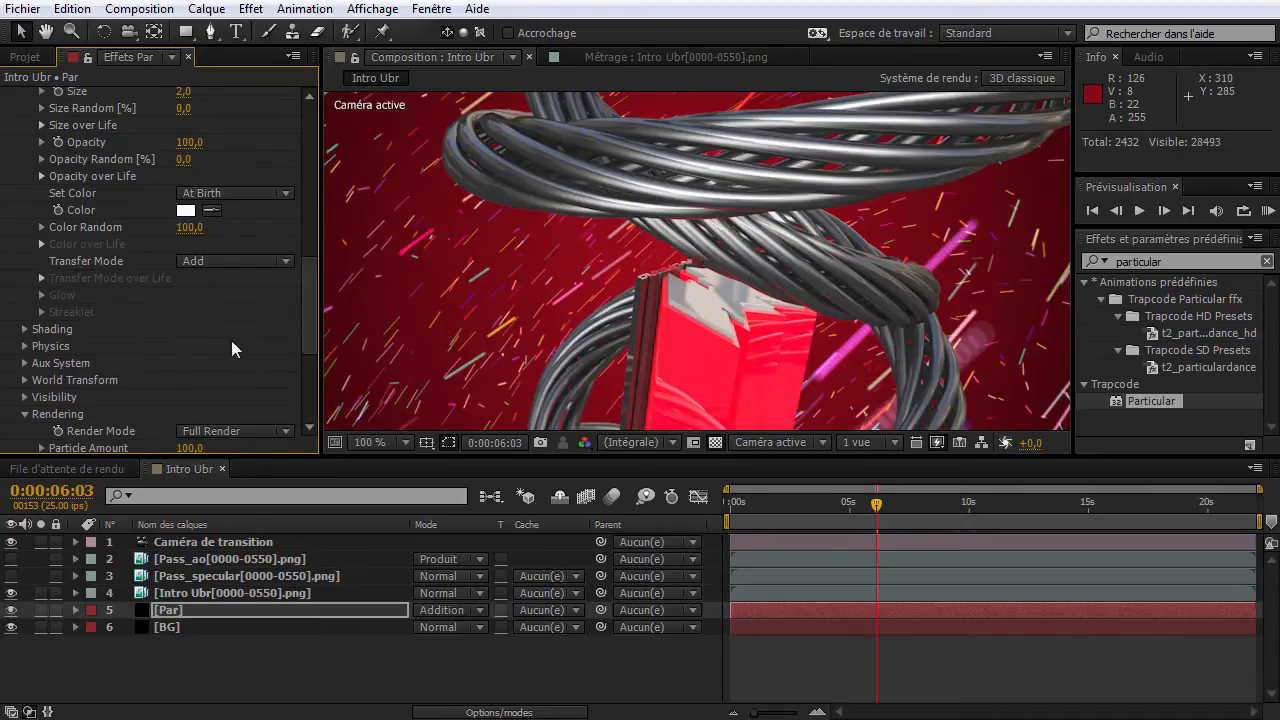
scroll(220, 335, "up", 5)
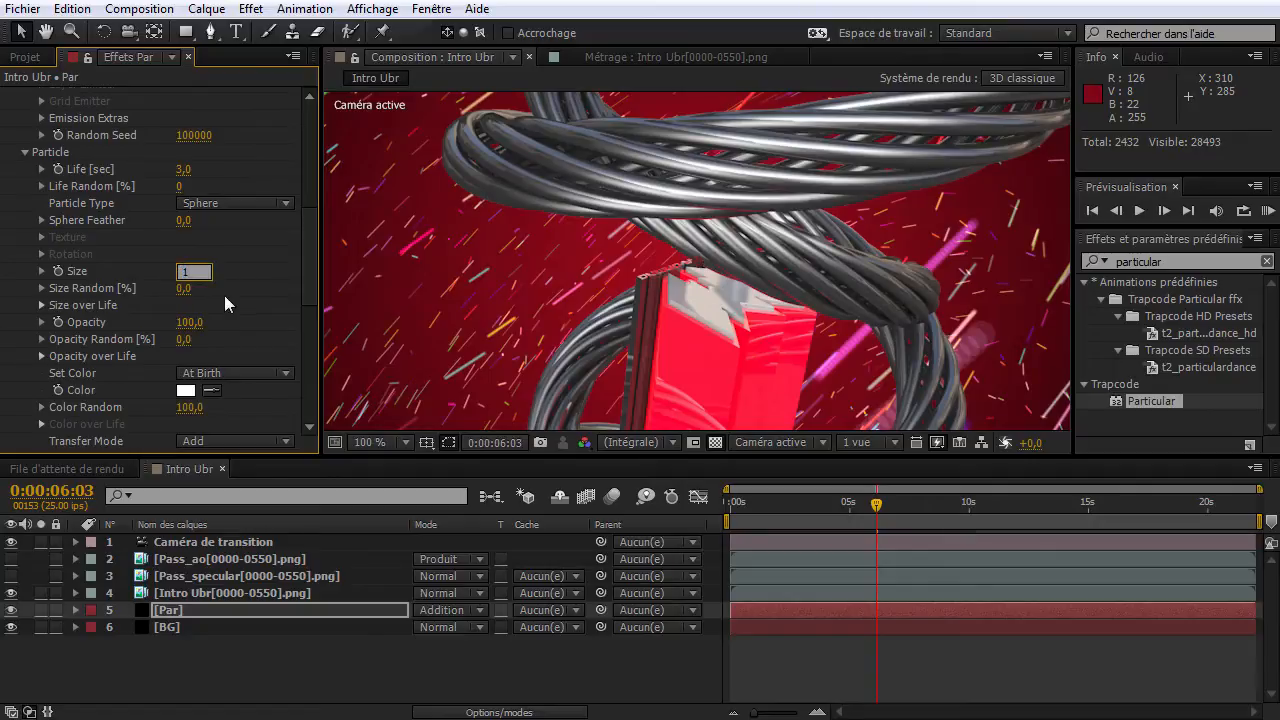
key("Return")
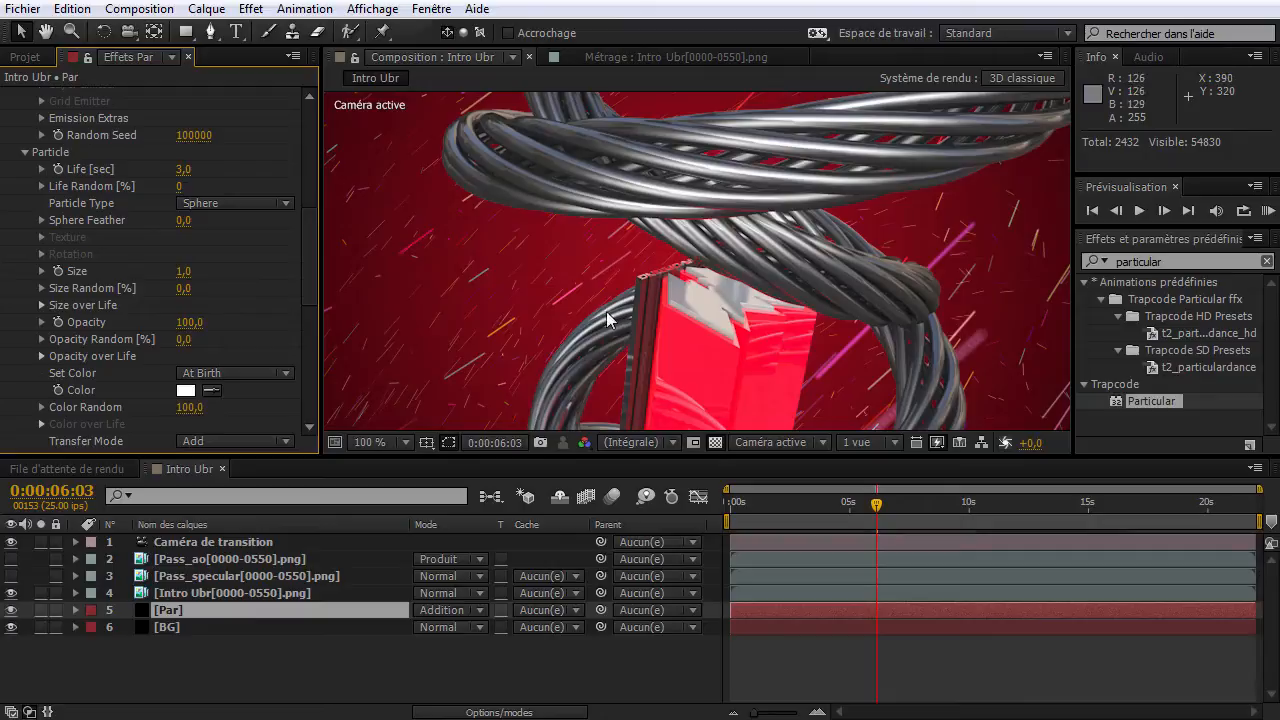
scroll(55, 205, "up", 10)
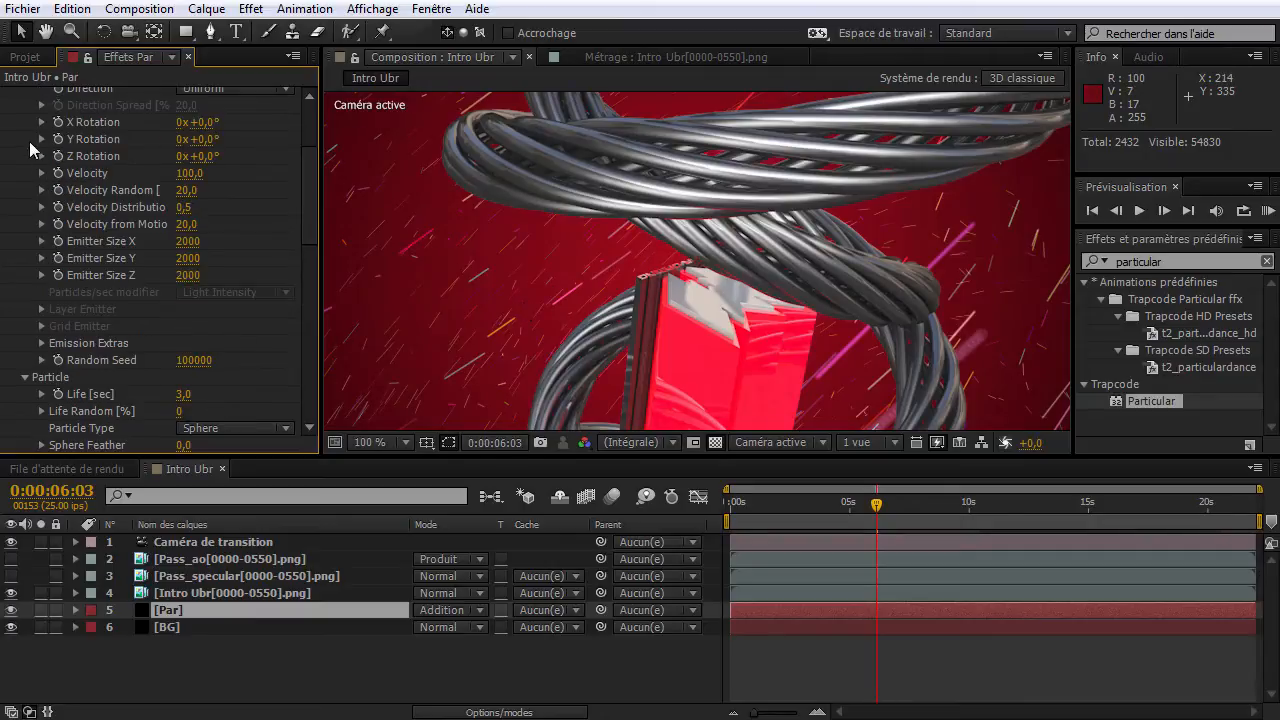
Shift the Par layer earlier in the timeline to start before the first frame and end at about 17 s.
left_click(8, 95)
right_click(92, 194)
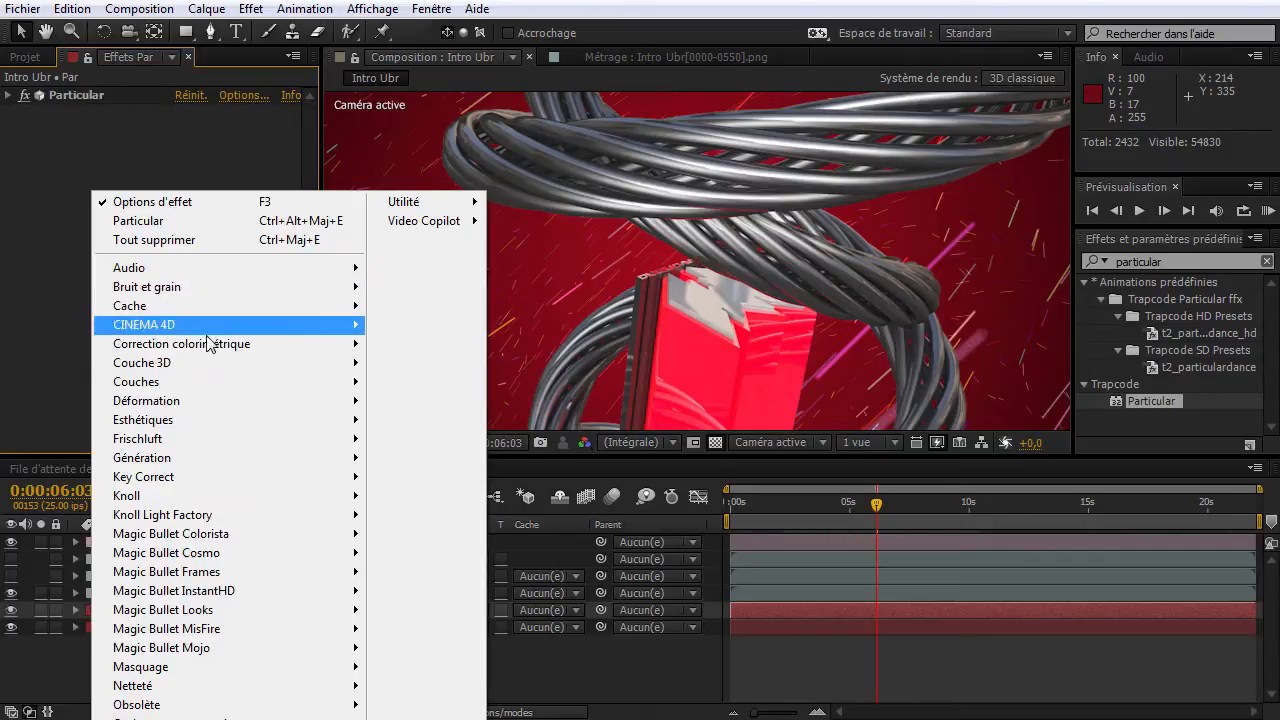
left_click(770, 654)
key("Home")
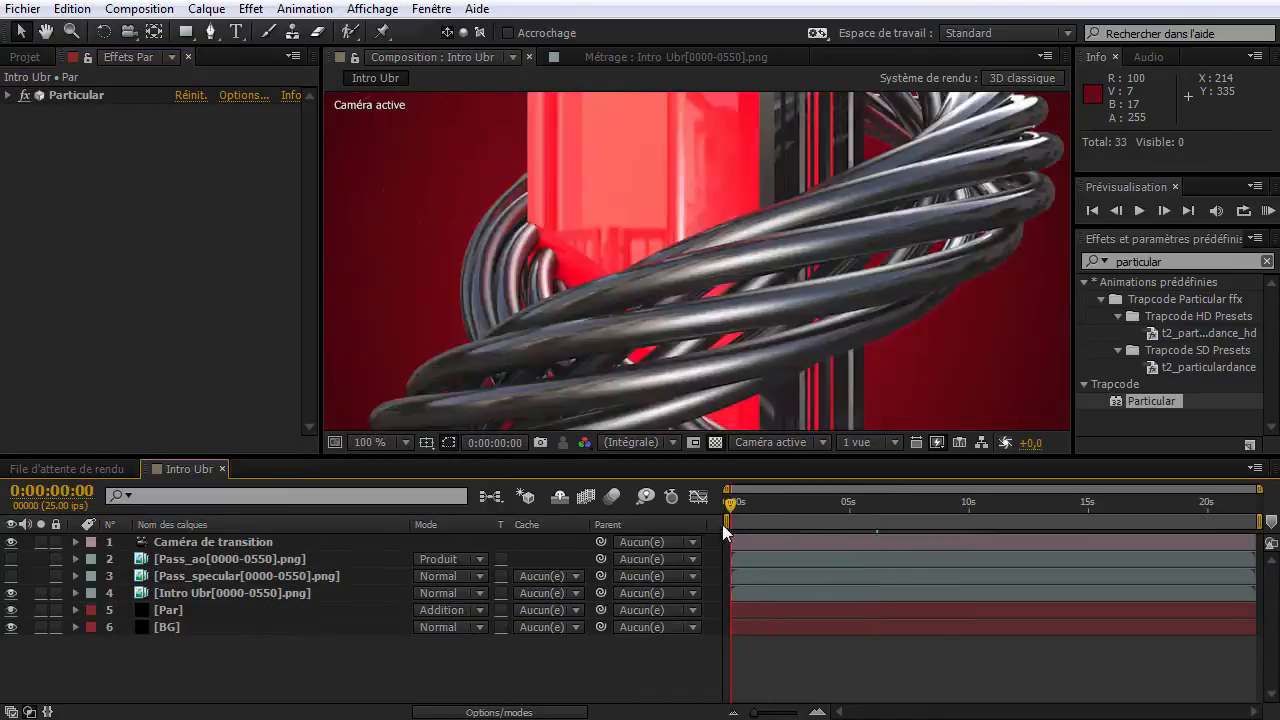
left_click_drag(748, 607, 650, 613)
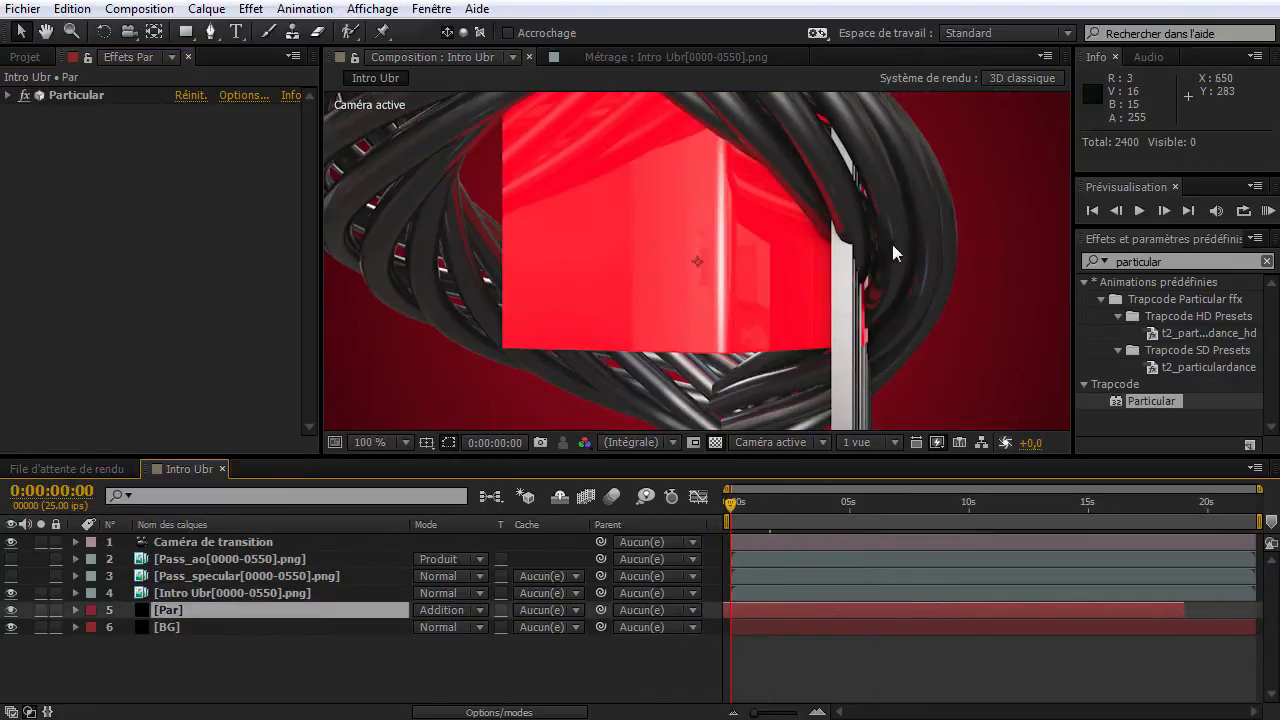
left_click_drag(760, 508, 874, 508)
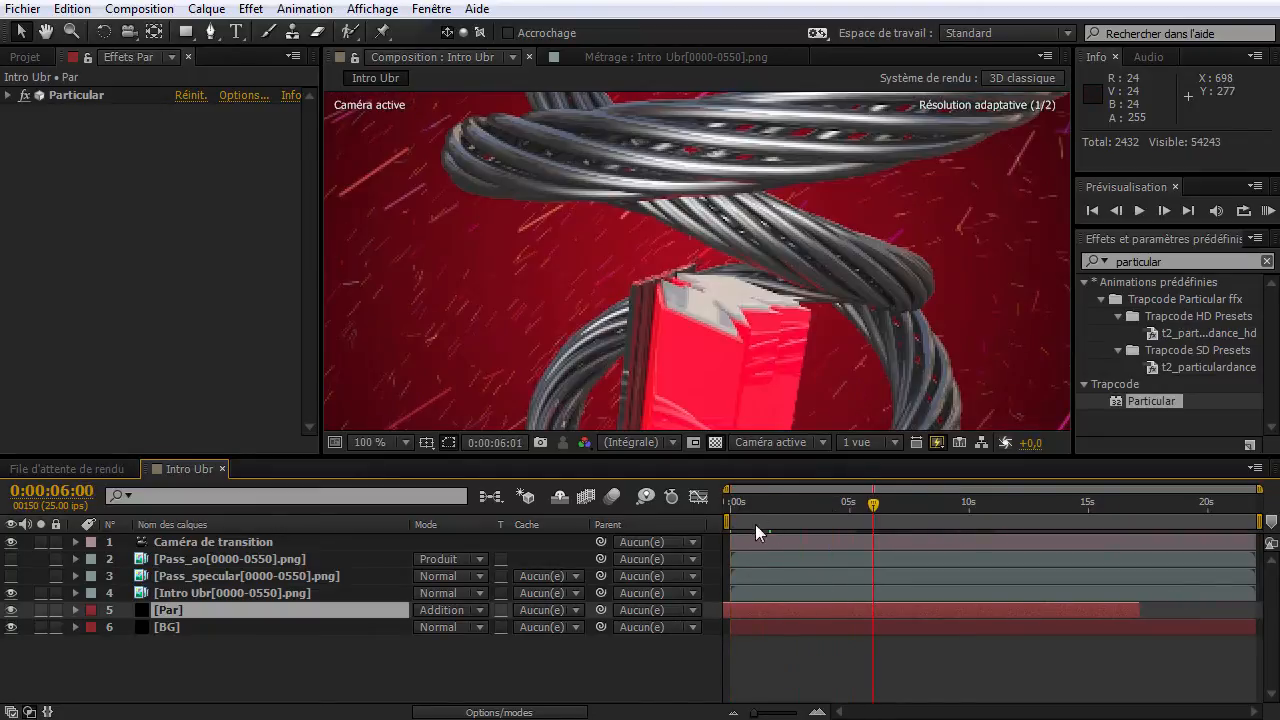
key("Home")
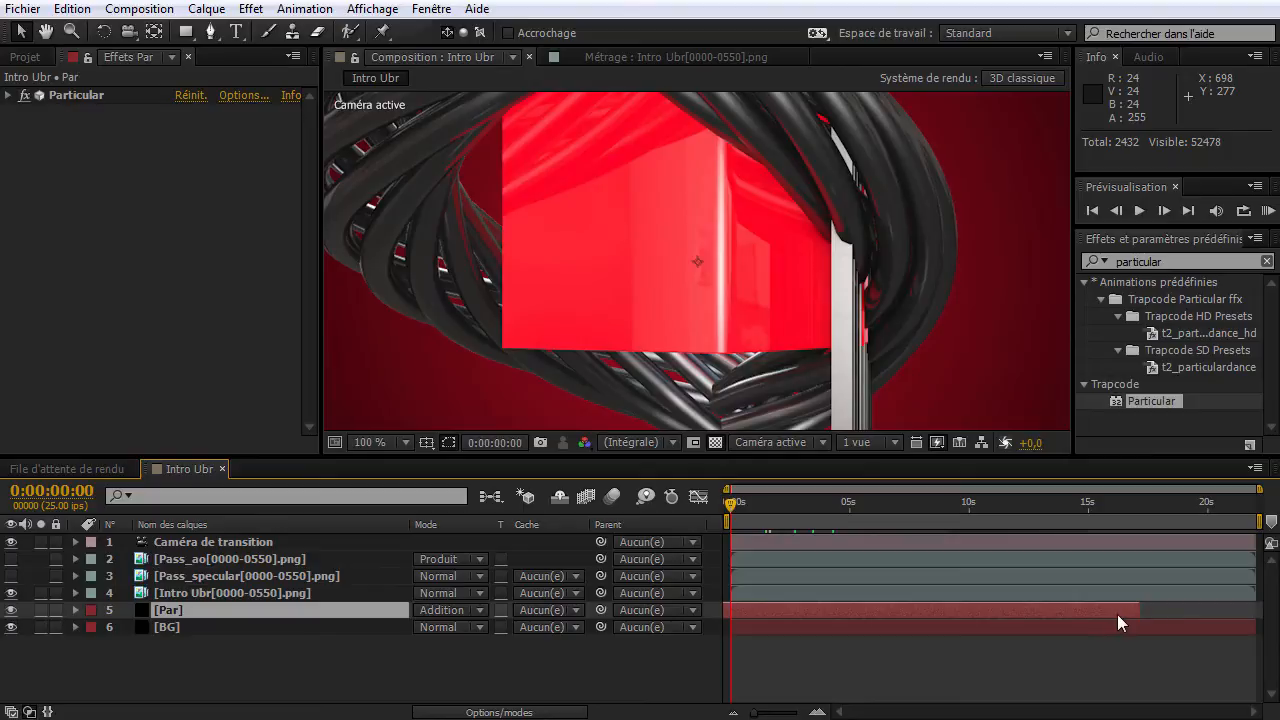
Set Particular's Emitter Size Y to 6000 and slide the Par layer slightly later, to start at -0:00:04:10.
left_click(8, 96)
left_click(188, 401)
type("6000")
key("Return")
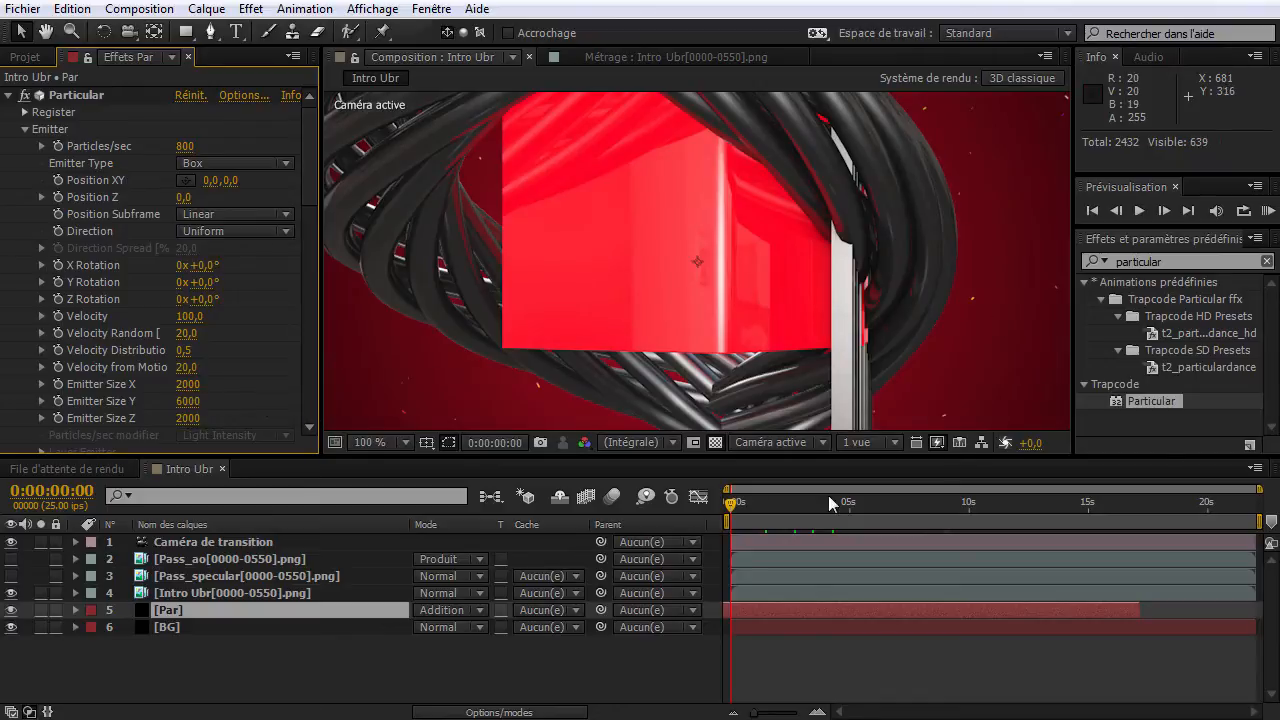
left_click_drag(739, 614, 802, 607)
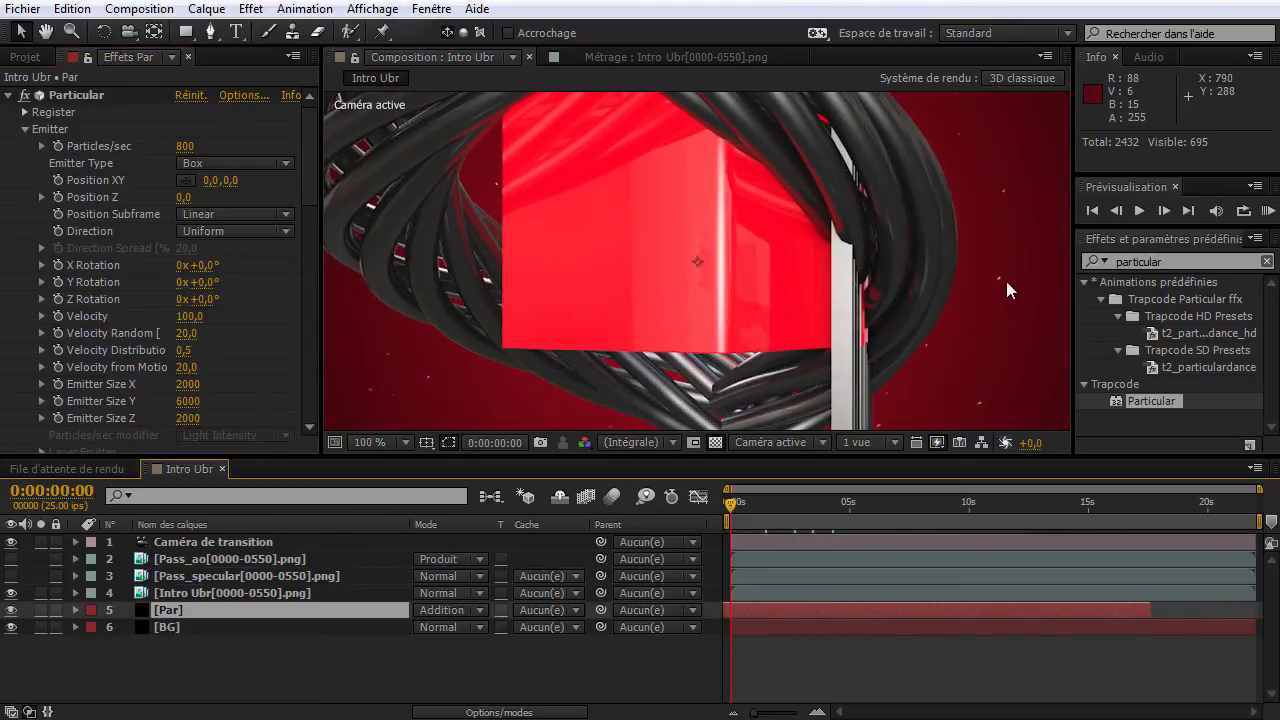
View the composition at 50% and set Particular's Particles/sec to 2000.
scroll(1003, 292, "down", 2)
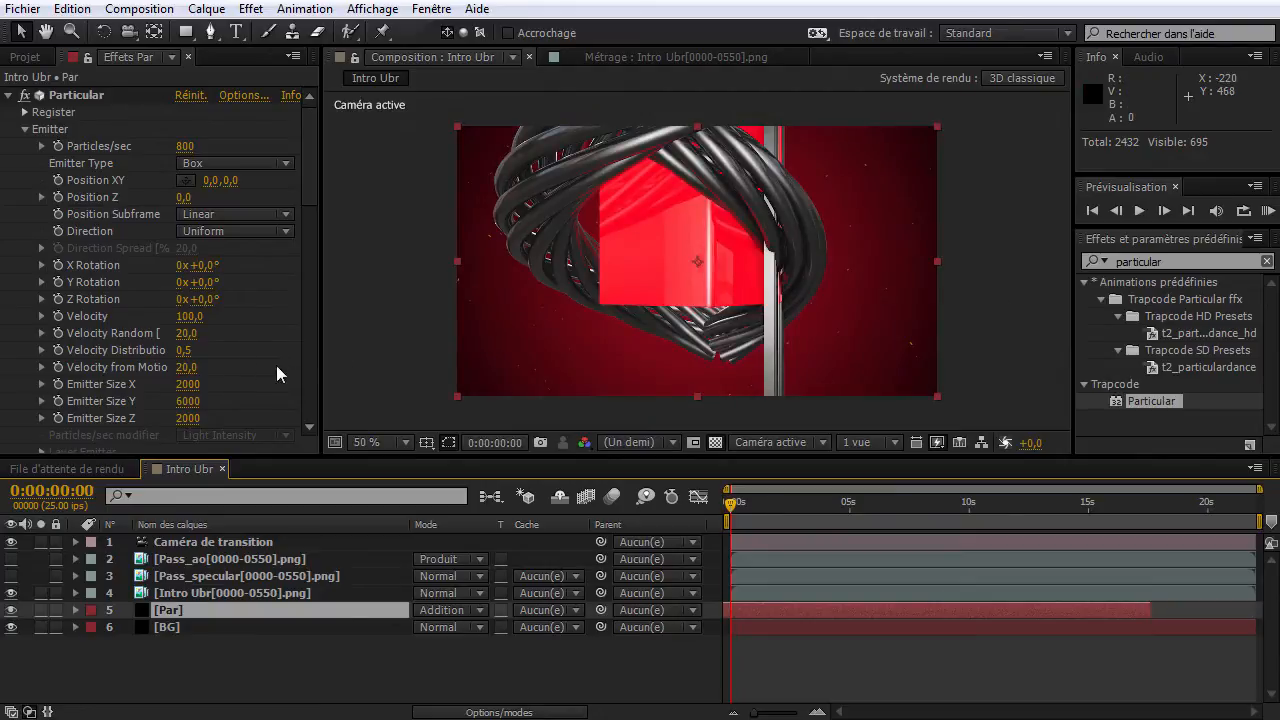
left_click(184, 146)
type("2")
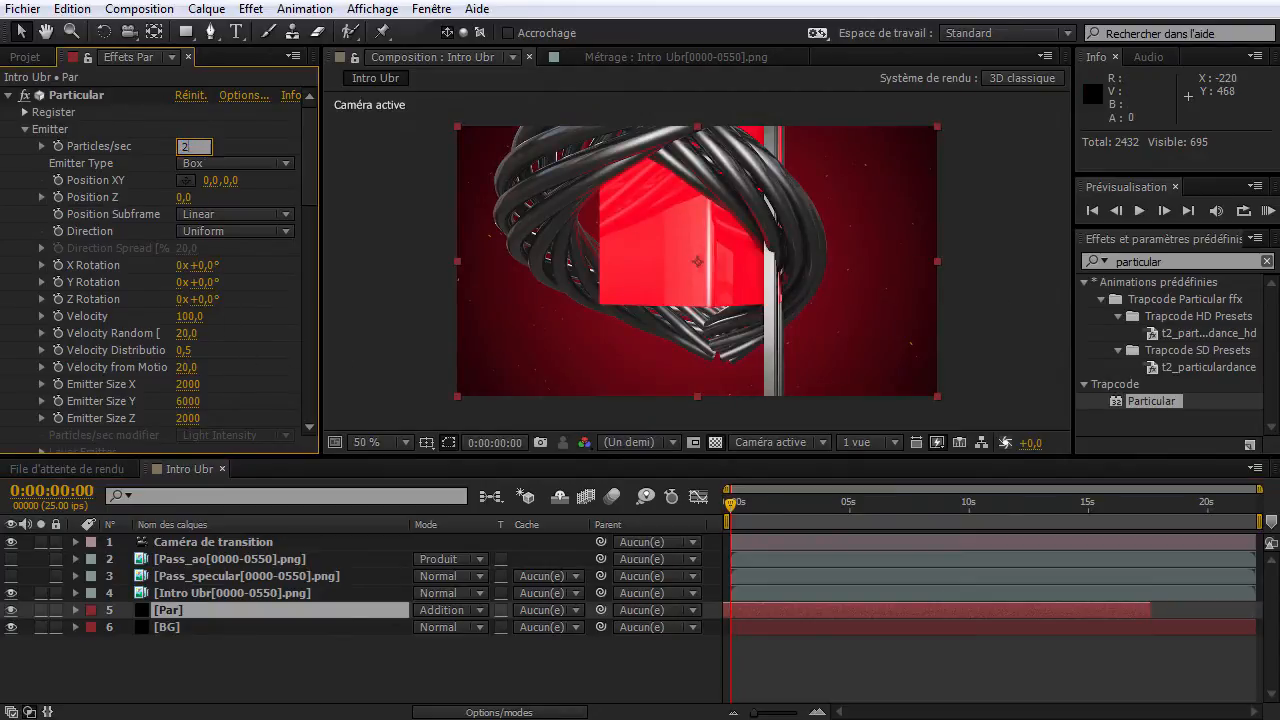
type("000")
key("Return")
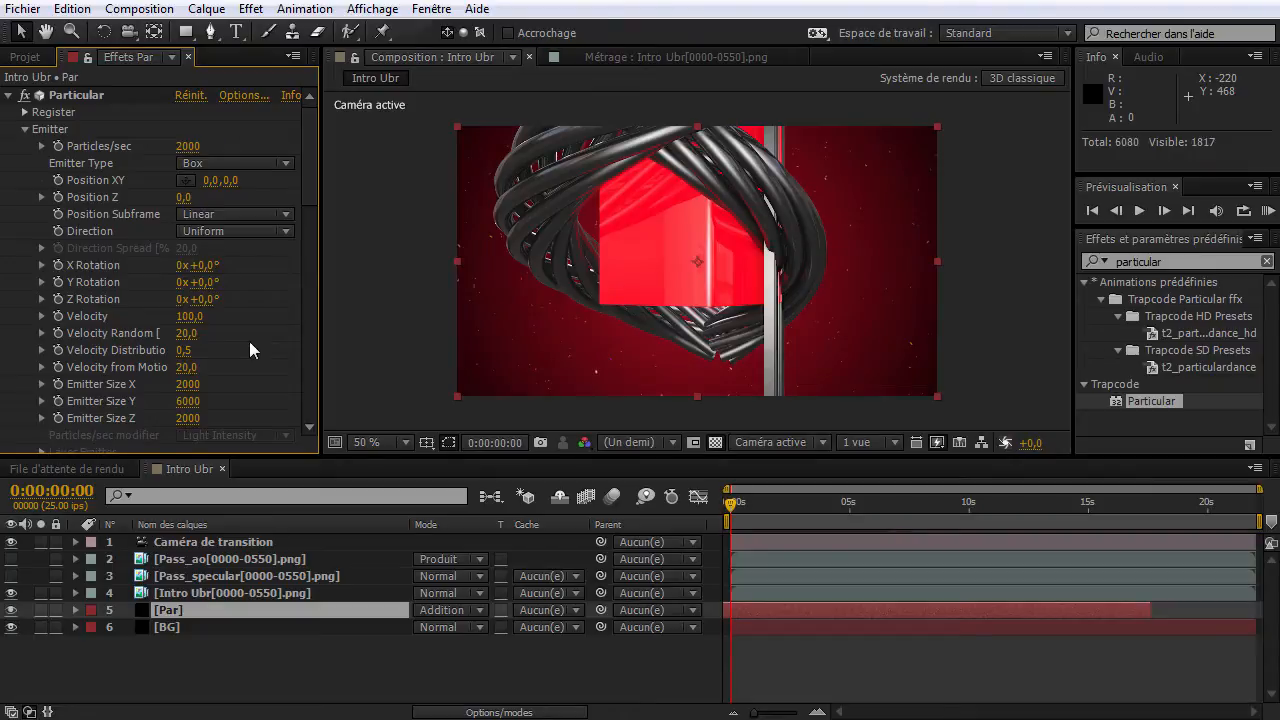
Examine the particle density at several frames along the animation, up to 0:00:15:05.
left_click_drag(744, 509, 791, 513)
left_click(846, 514)
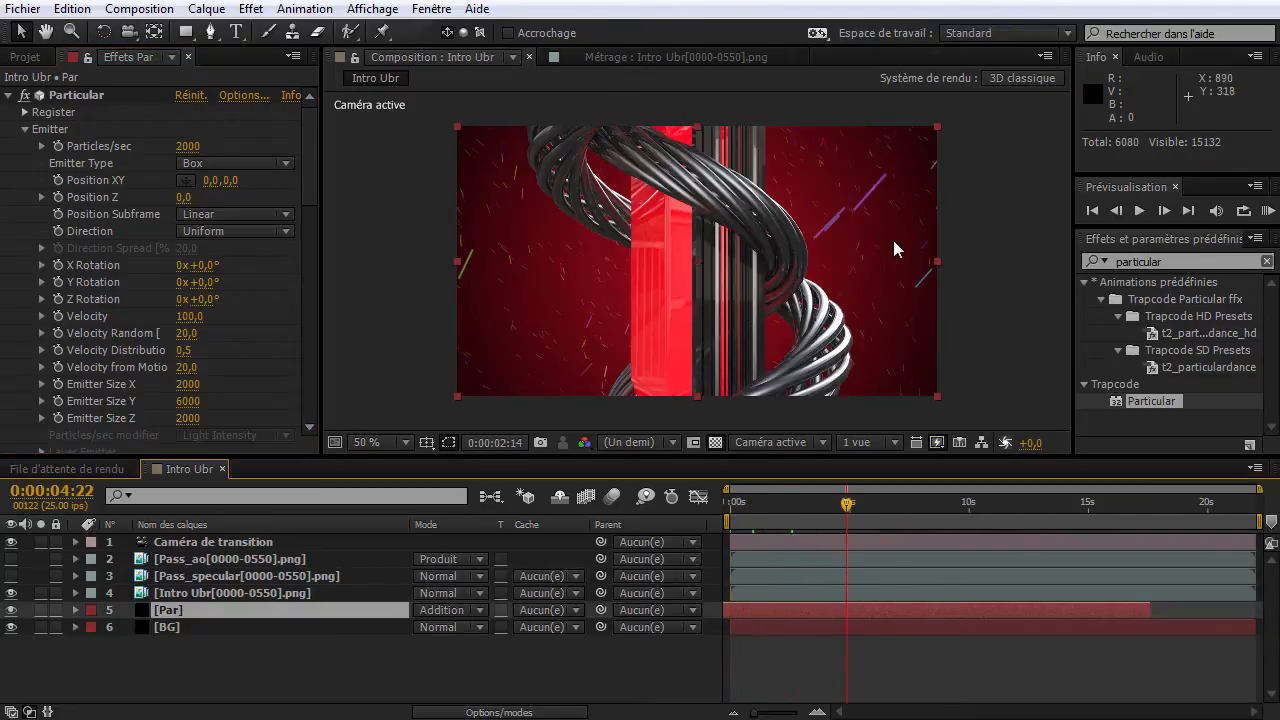
left_click(920, 517)
left_click(868, 500)
left_click(930, 520)
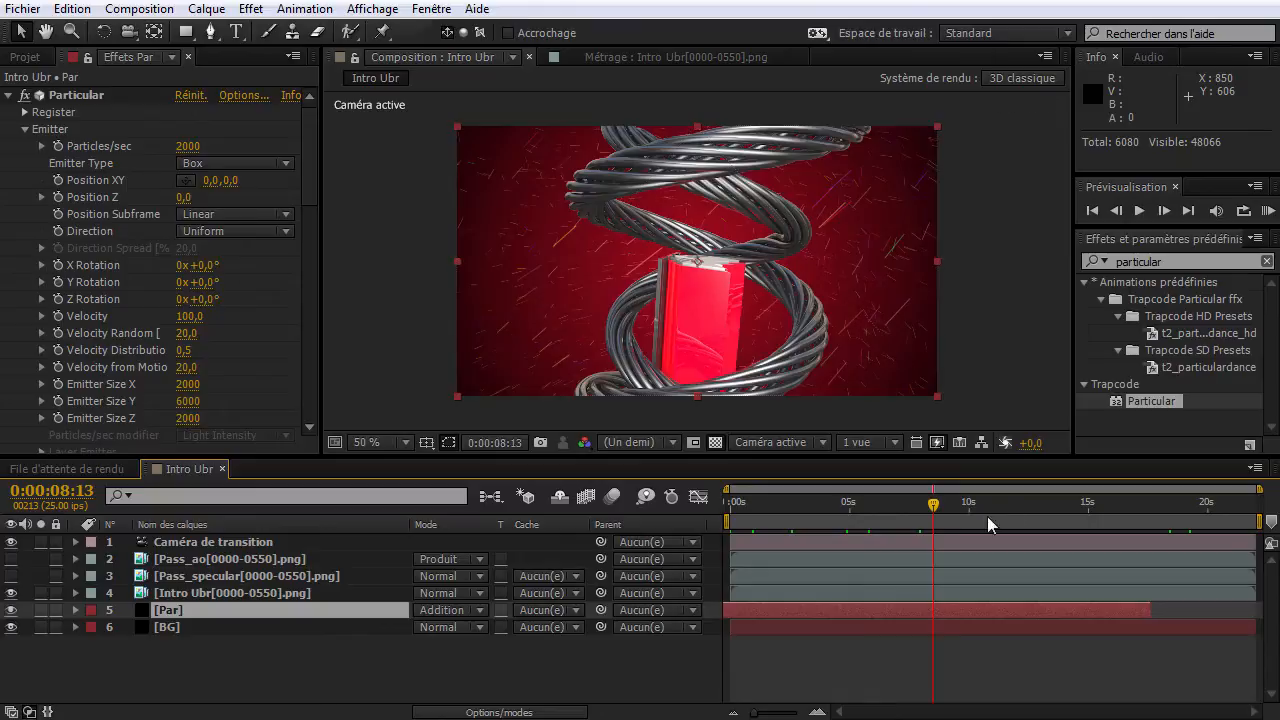
left_click(1028, 515)
left_click(1093, 518)
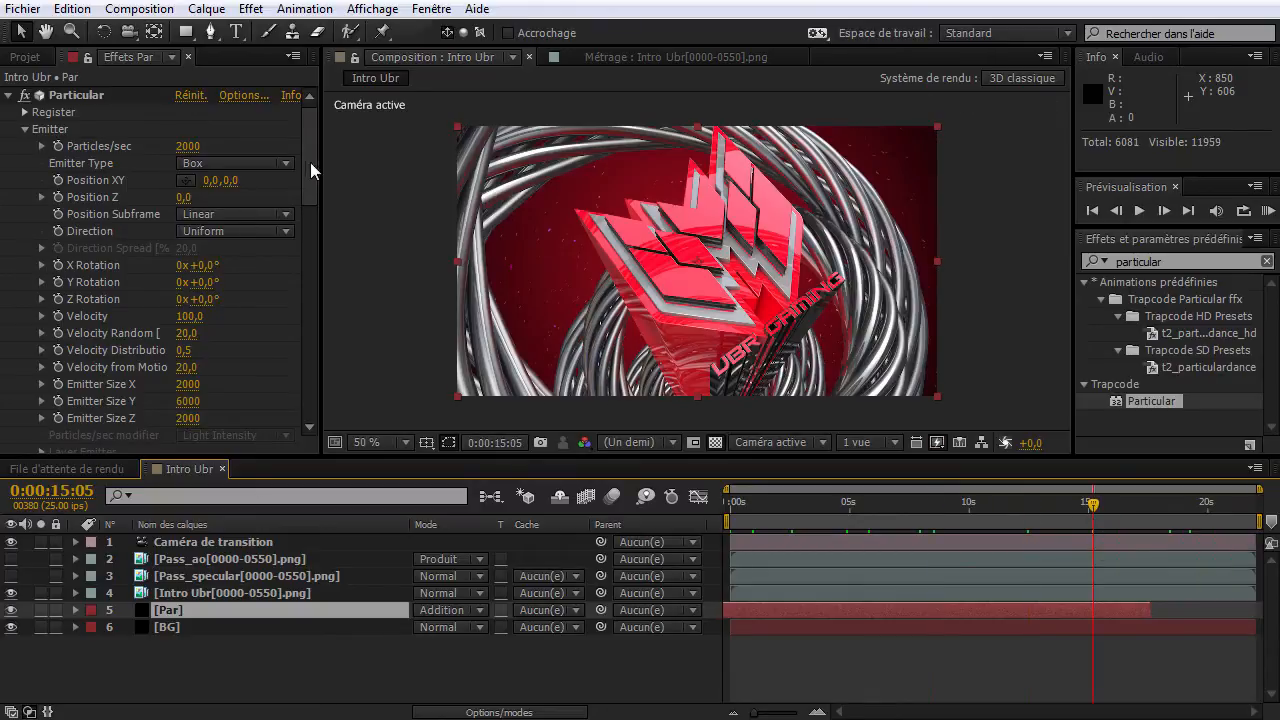
Set the Shutter Angle in Particular's Motion Blur settings to 720.
left_click_drag(310, 170, 310, 385)
left_click(191, 342)
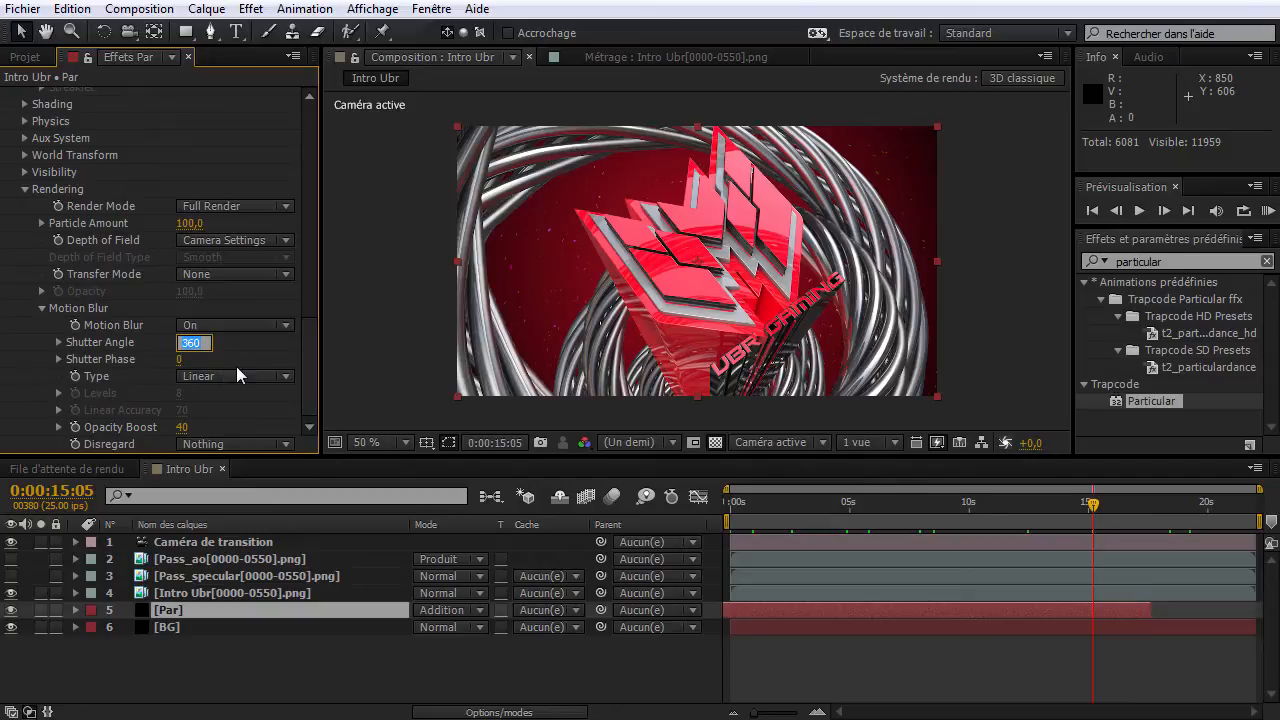
type("720")
key("Return")
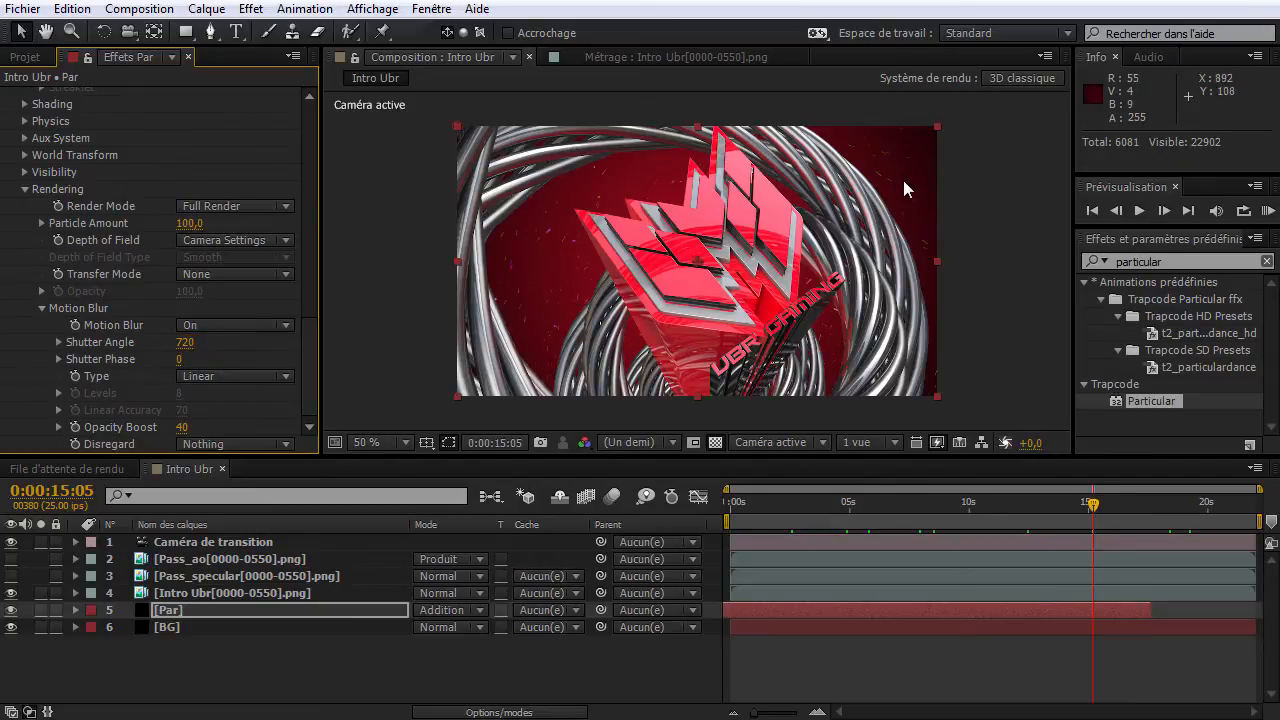
Apply the Lueur diffuse effect to the Par layer and set its Rayon to 50.
left_click(172, 612)
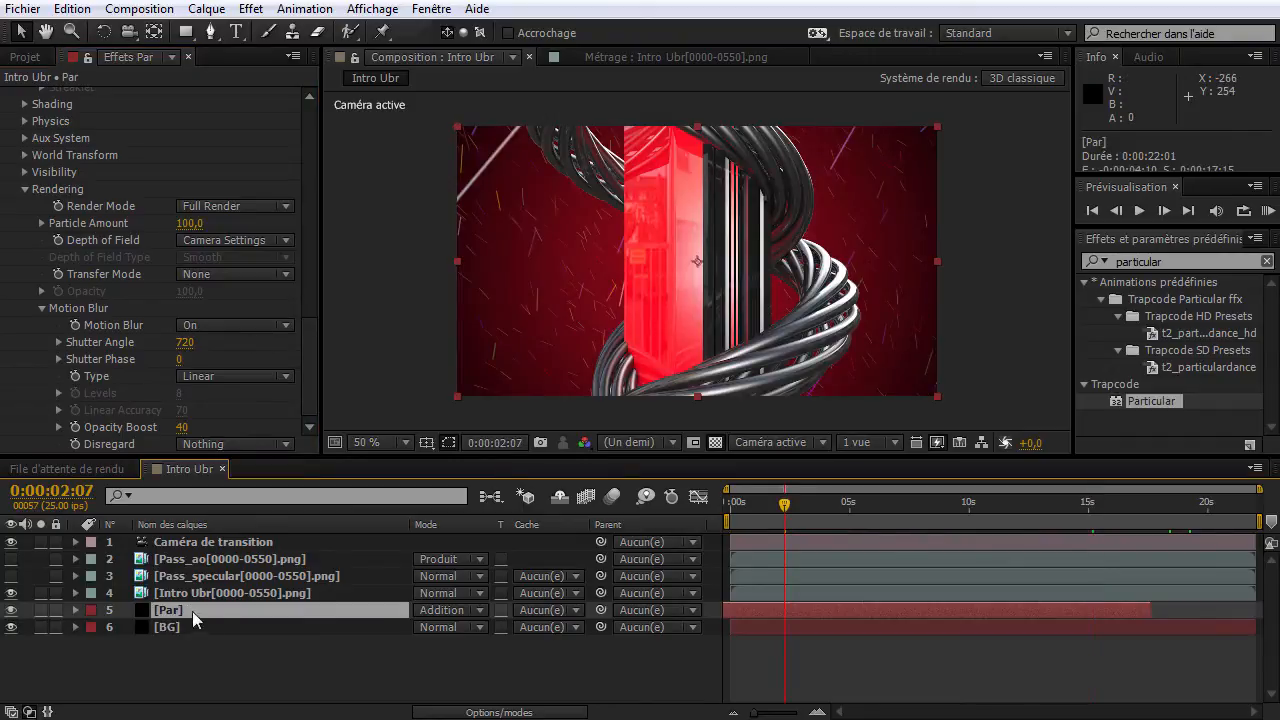
scroll(146, 130, "up", 10)
scroll(220, 224, "up", 5)
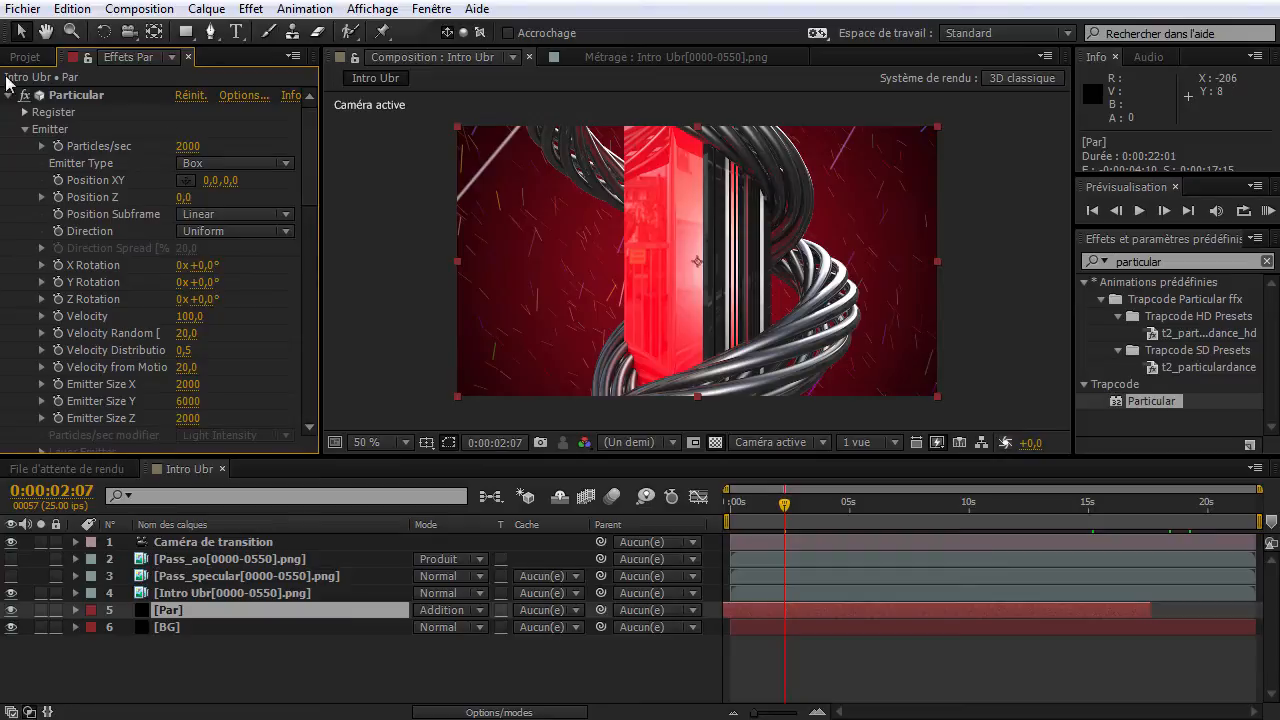
left_click(10, 97)
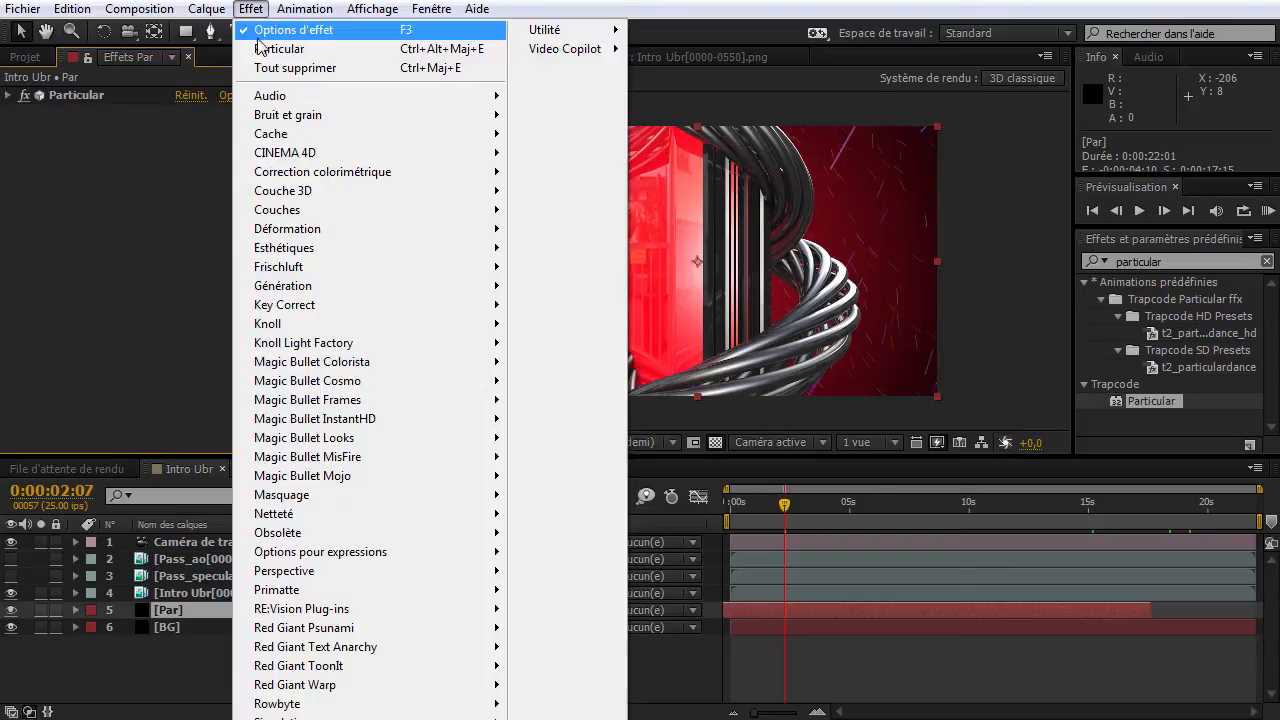
left_click(250, 9)
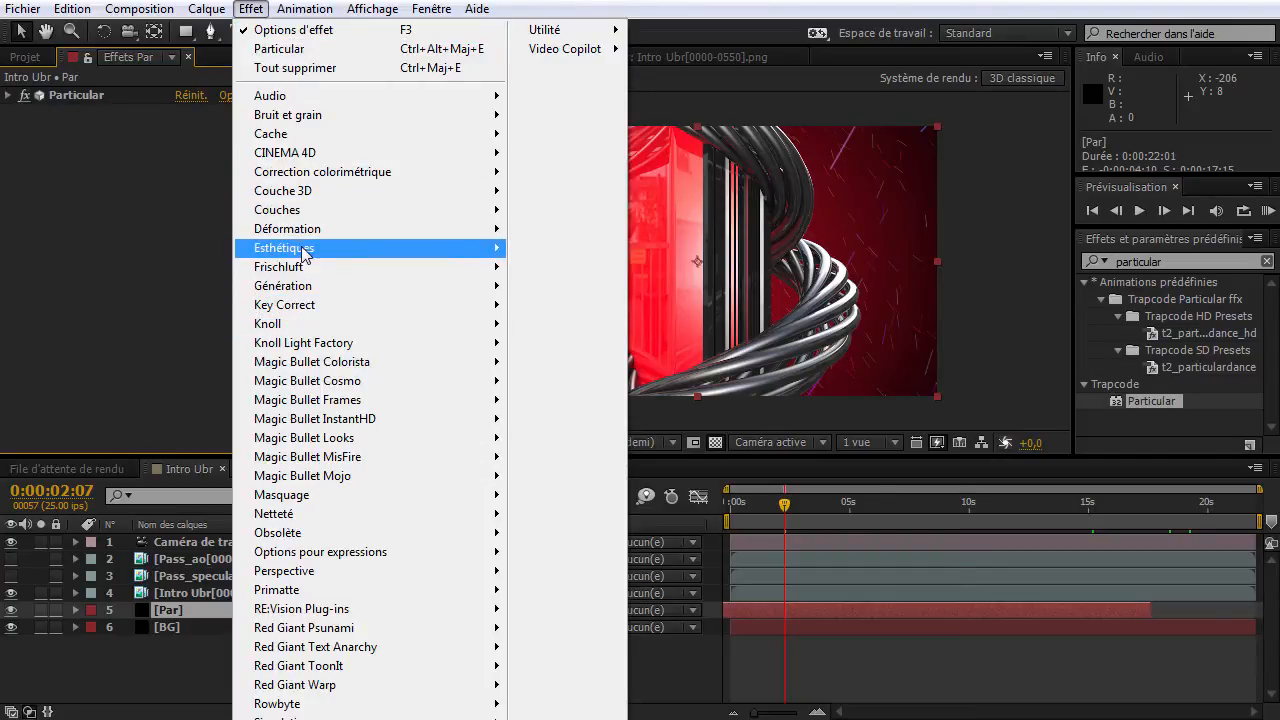
mouse_move(302, 252)
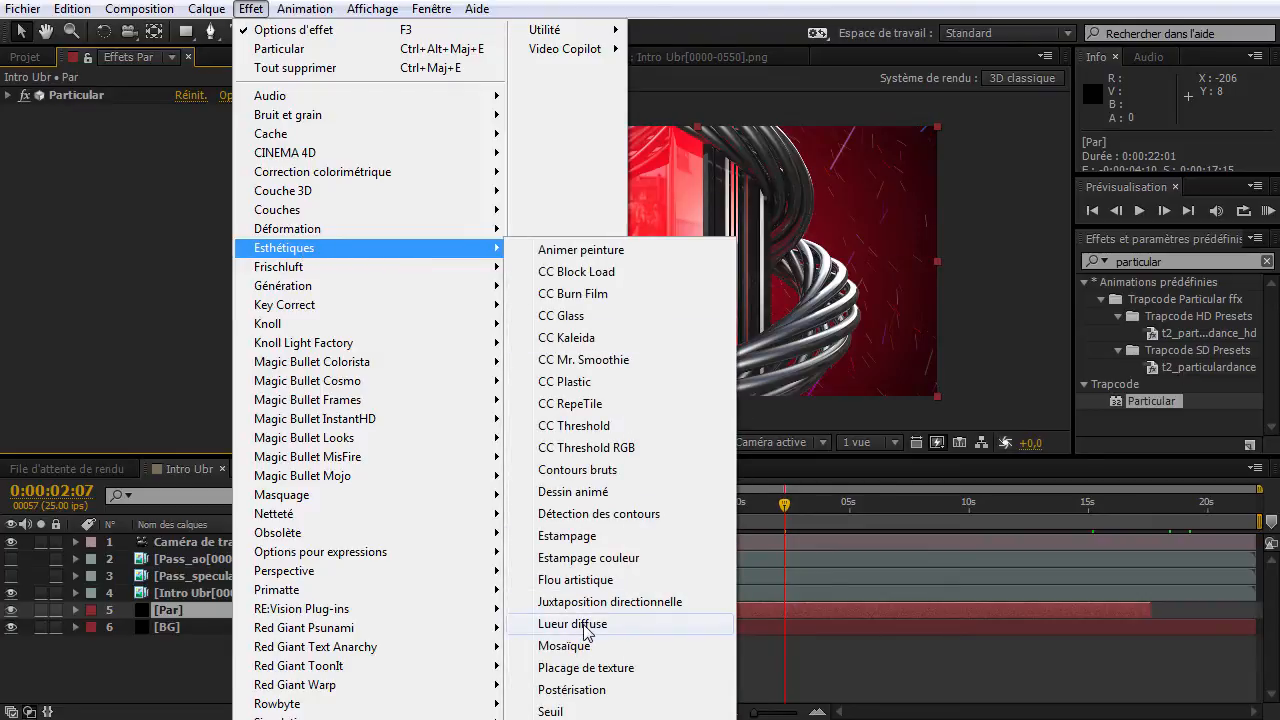
left_click(587, 630)
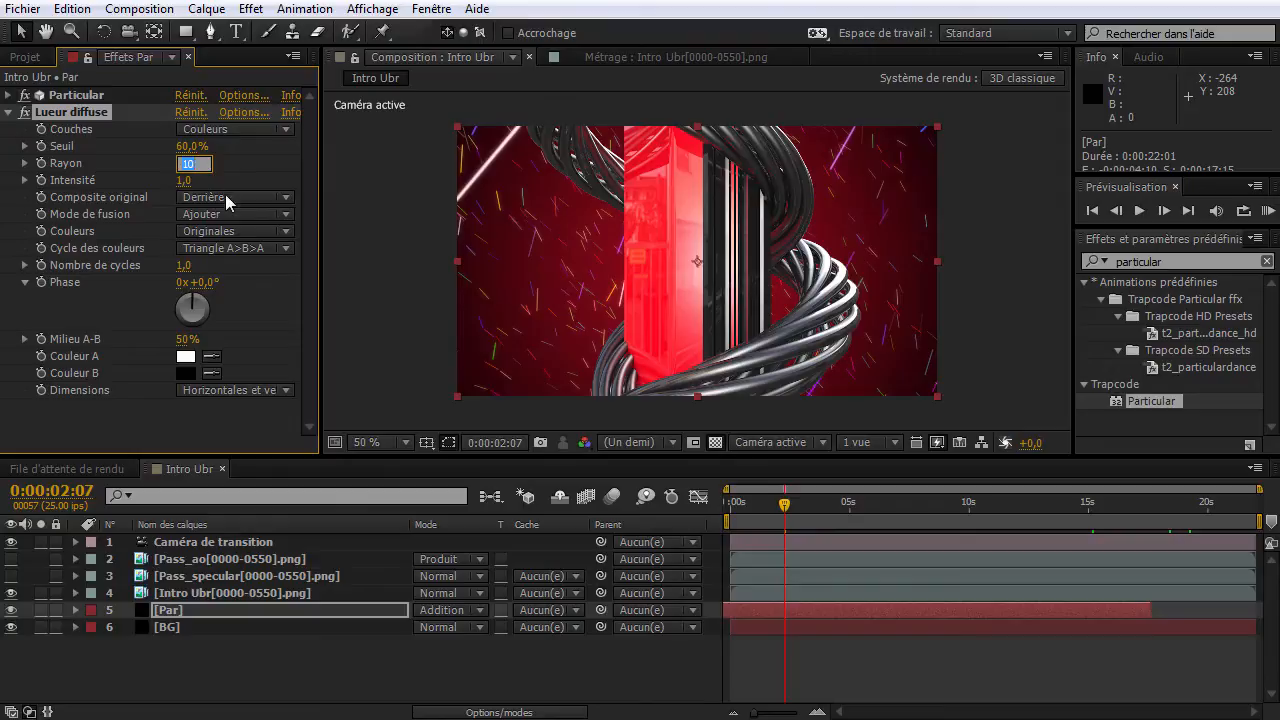
type("50")
key("Return")
Compare the particles with and without the Lueur diffuse effect at 100% magnification.
left_click(366, 441)
left_click(365, 440)
left_click(366, 441)
left_click(396, 671)
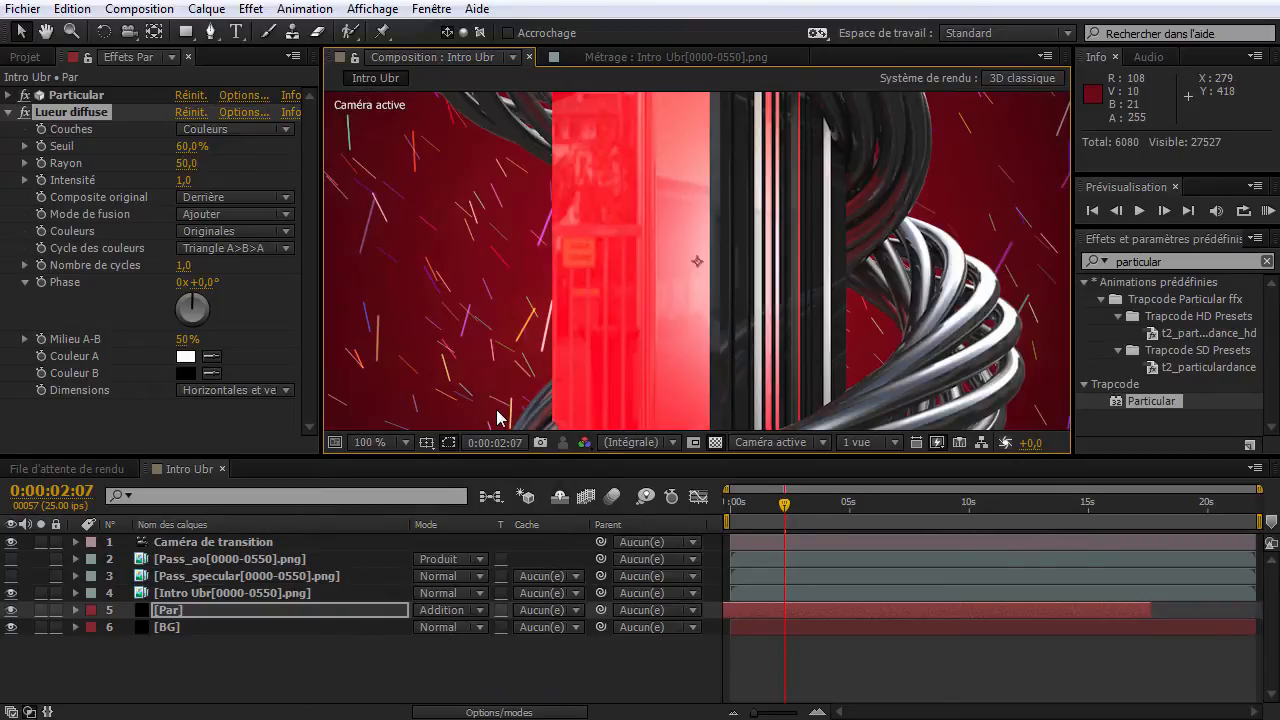
left_click(24, 119)
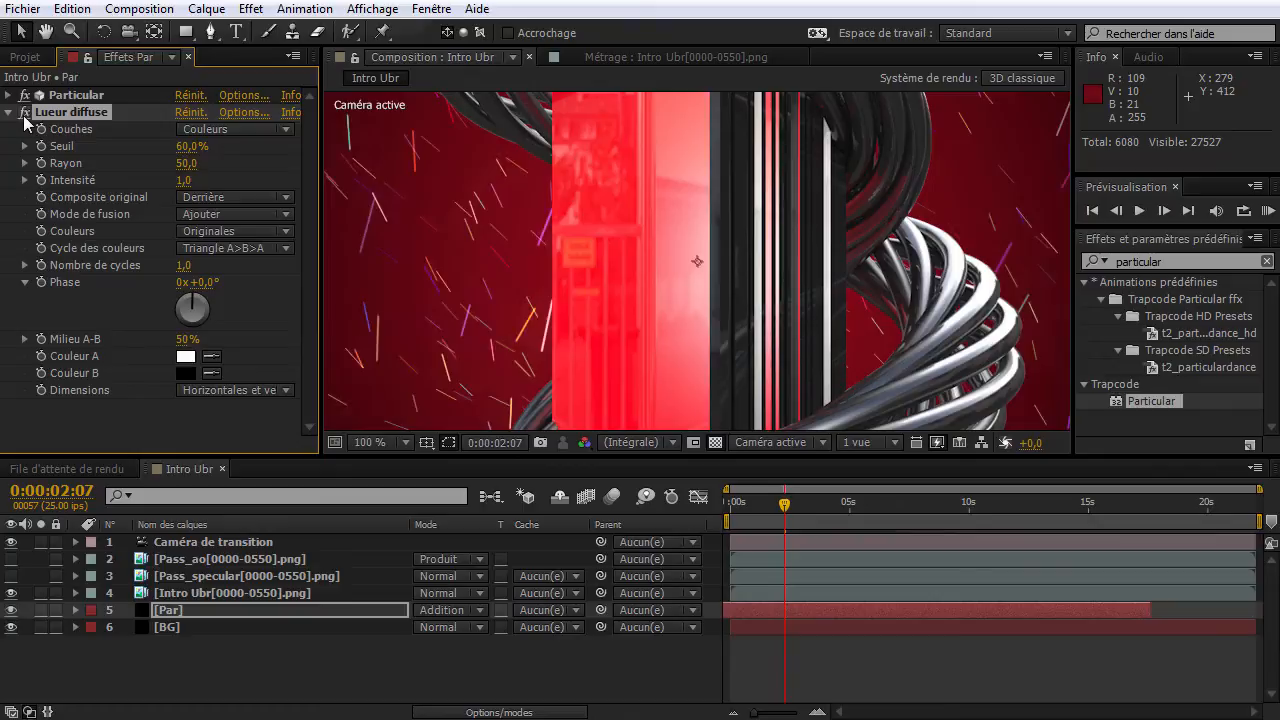
Duplicate the Lueur diffuse effect on the Par layer and set the copy's Rayon to 10.
left_click(9, 112)
left_click(72, 9)
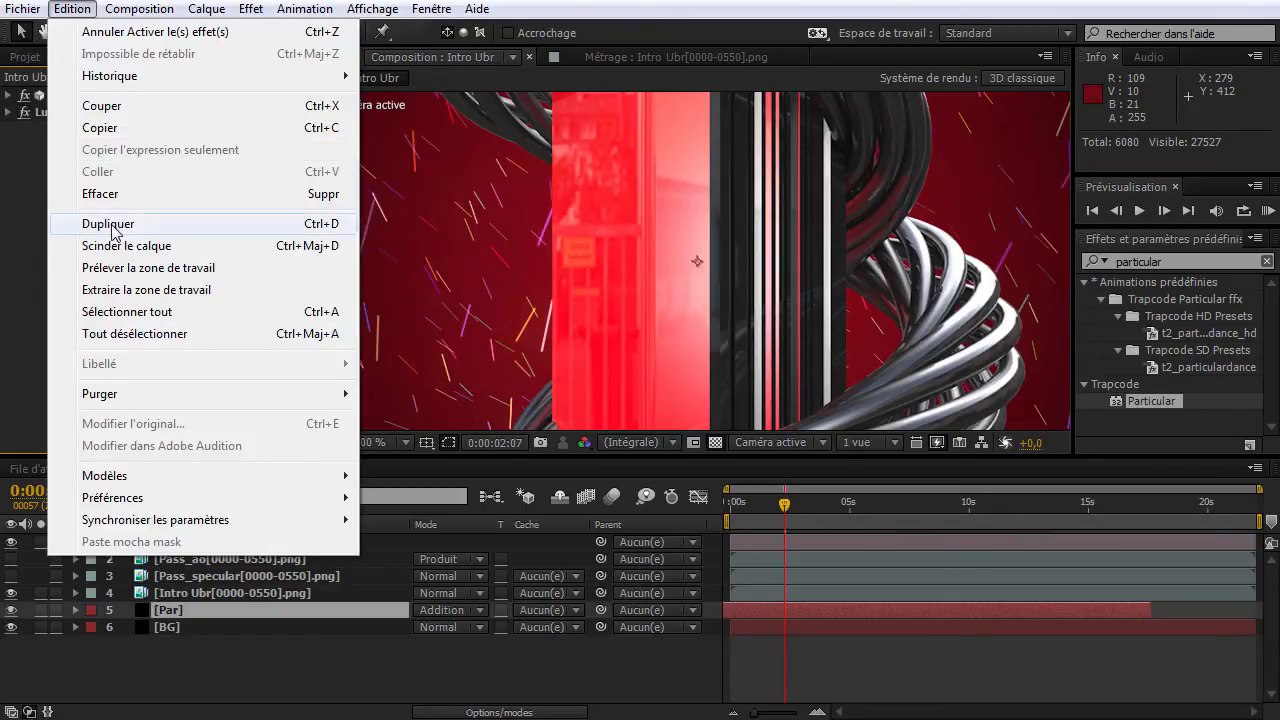
left_click(109, 226)
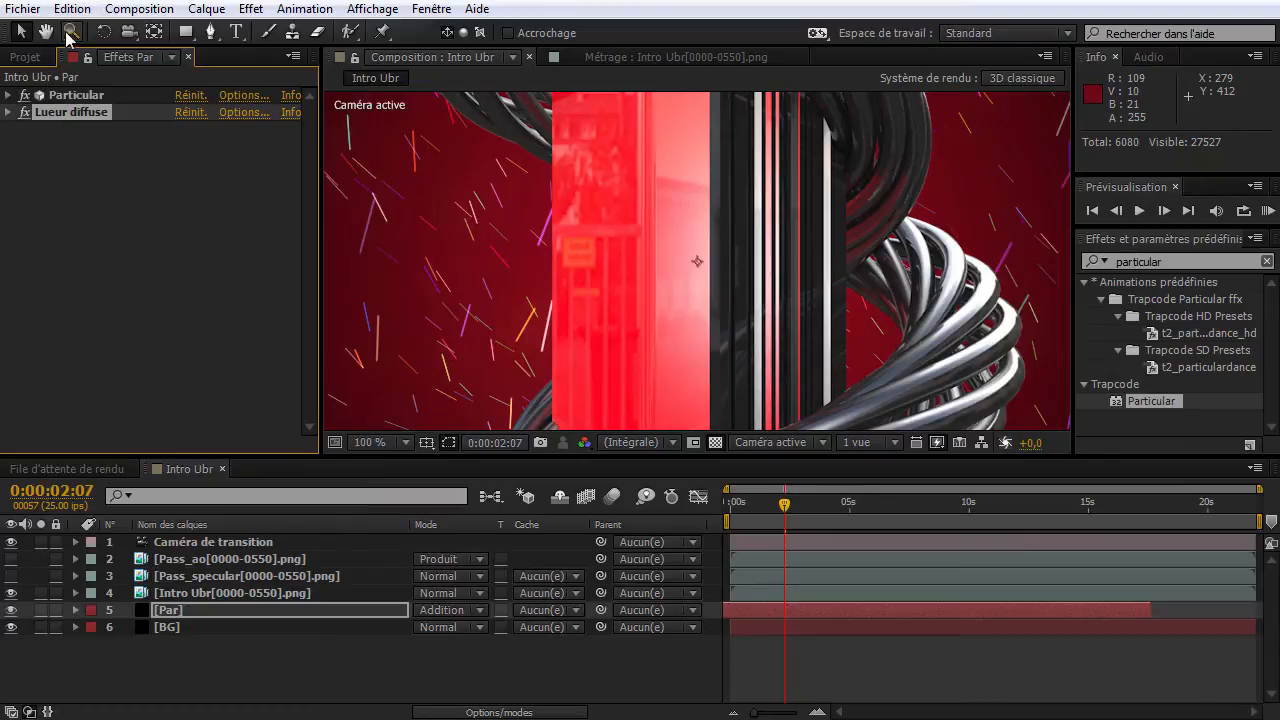
left_click(72, 9)
left_click(95, 225)
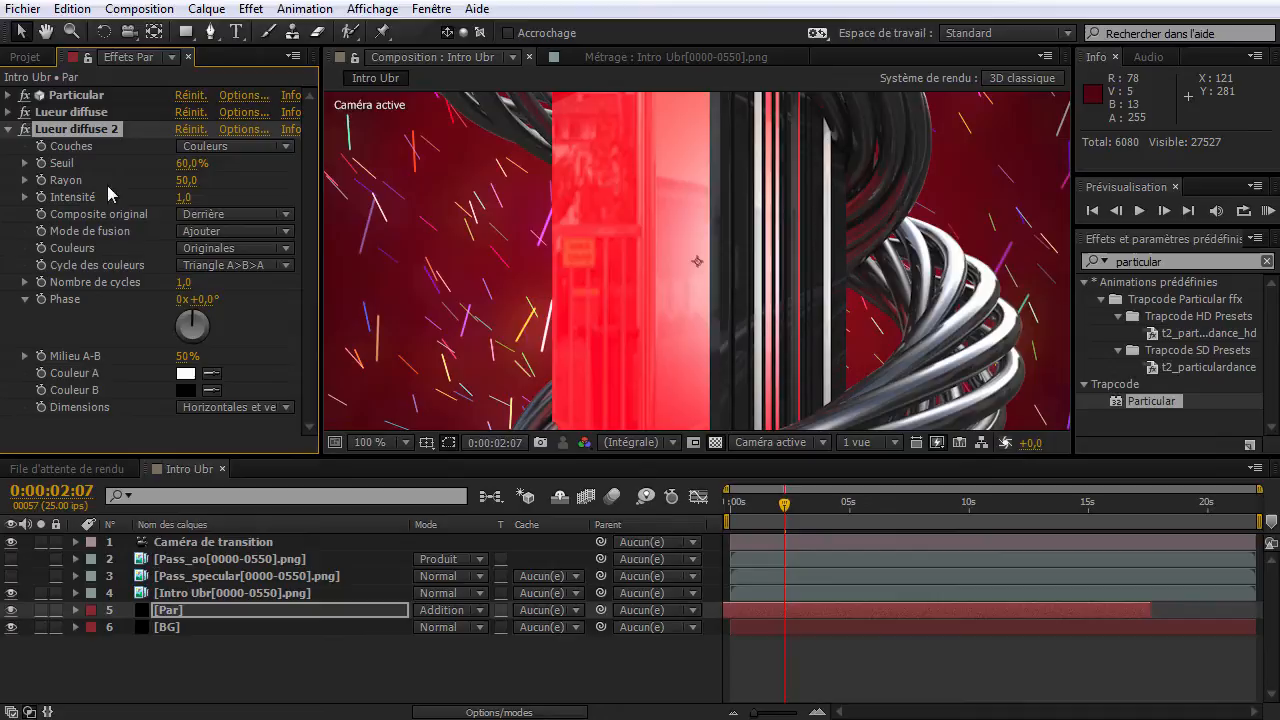
left_click(184, 197)
left_click(185, 182)
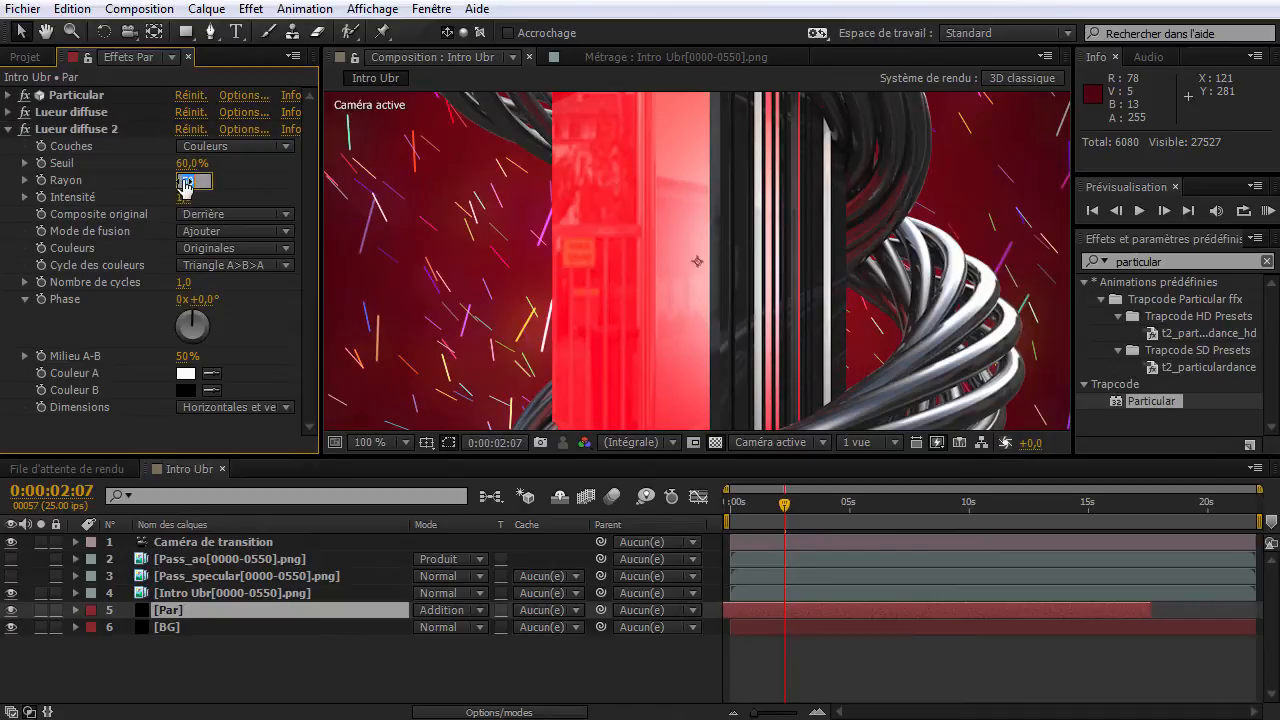
type("10")
key("Return")
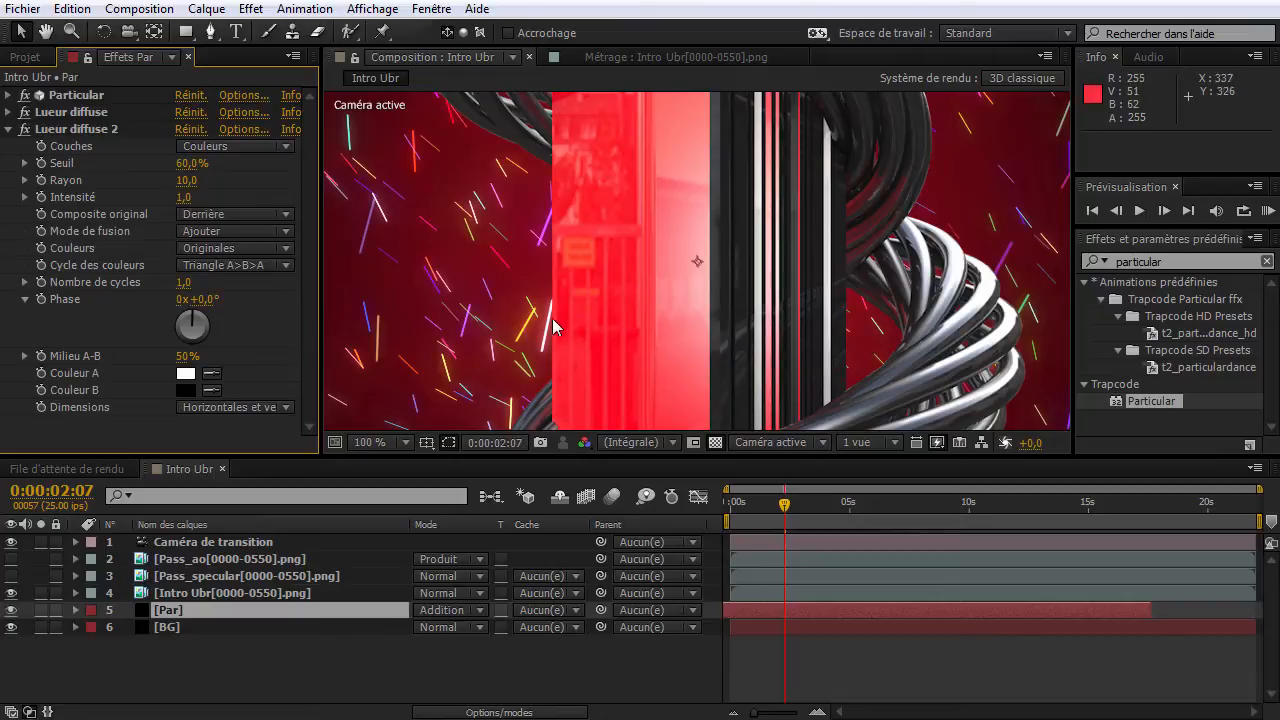
Set Rayon to 20 on Lueur diffuse and 5 on Lueur diffuse 2, and move the current time to 0:00:08:08.
left_click(8, 112)
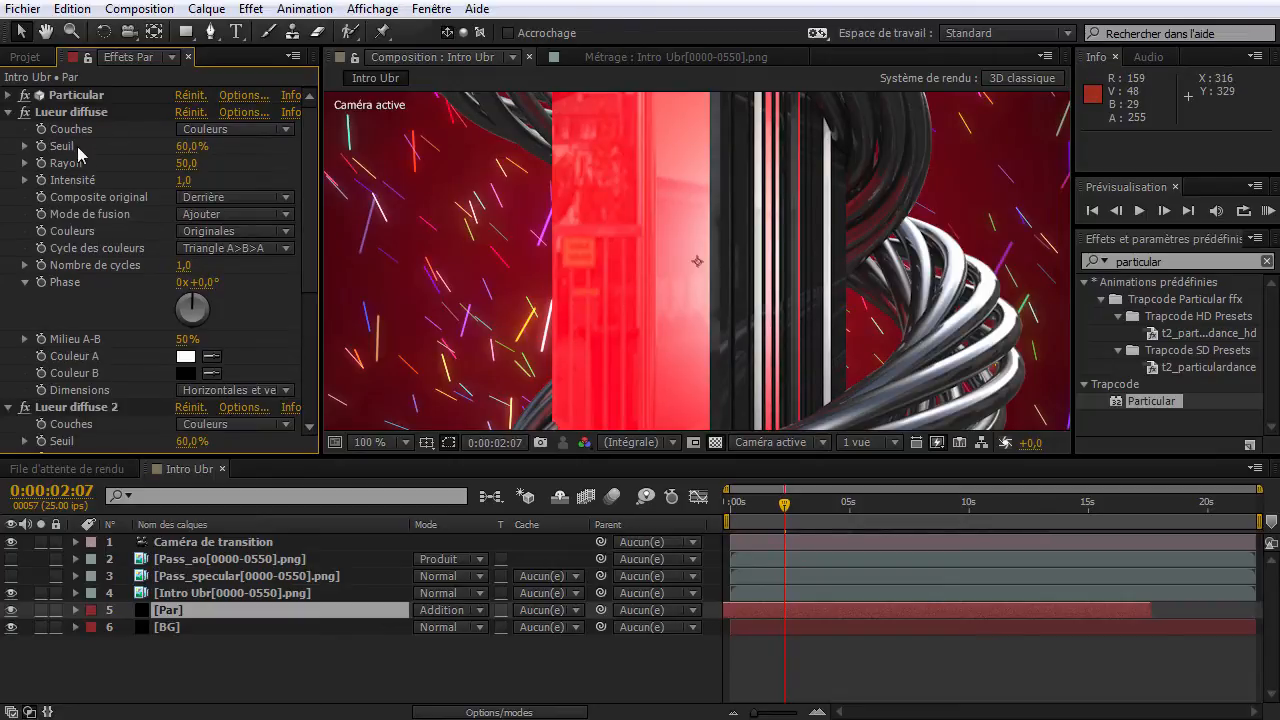
left_click(180, 164)
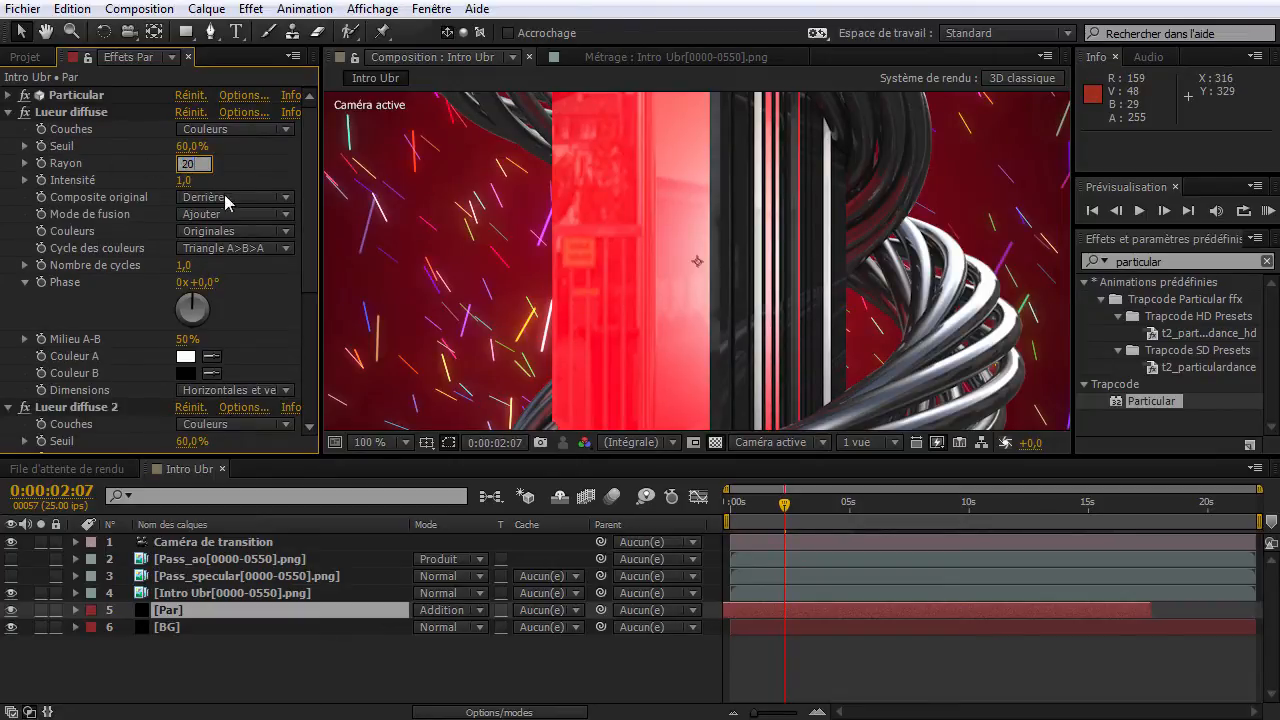
key("Return")
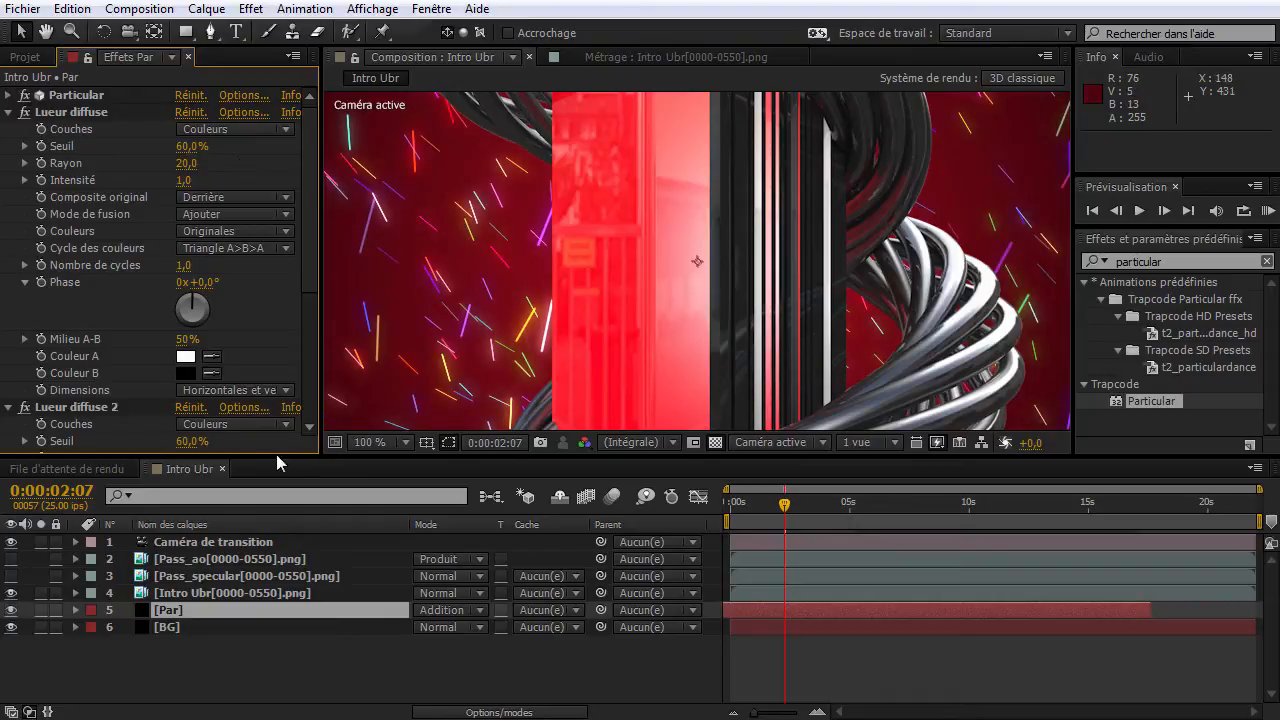
scroll(235, 345, "down", 3)
left_click(187, 368)
type("5")
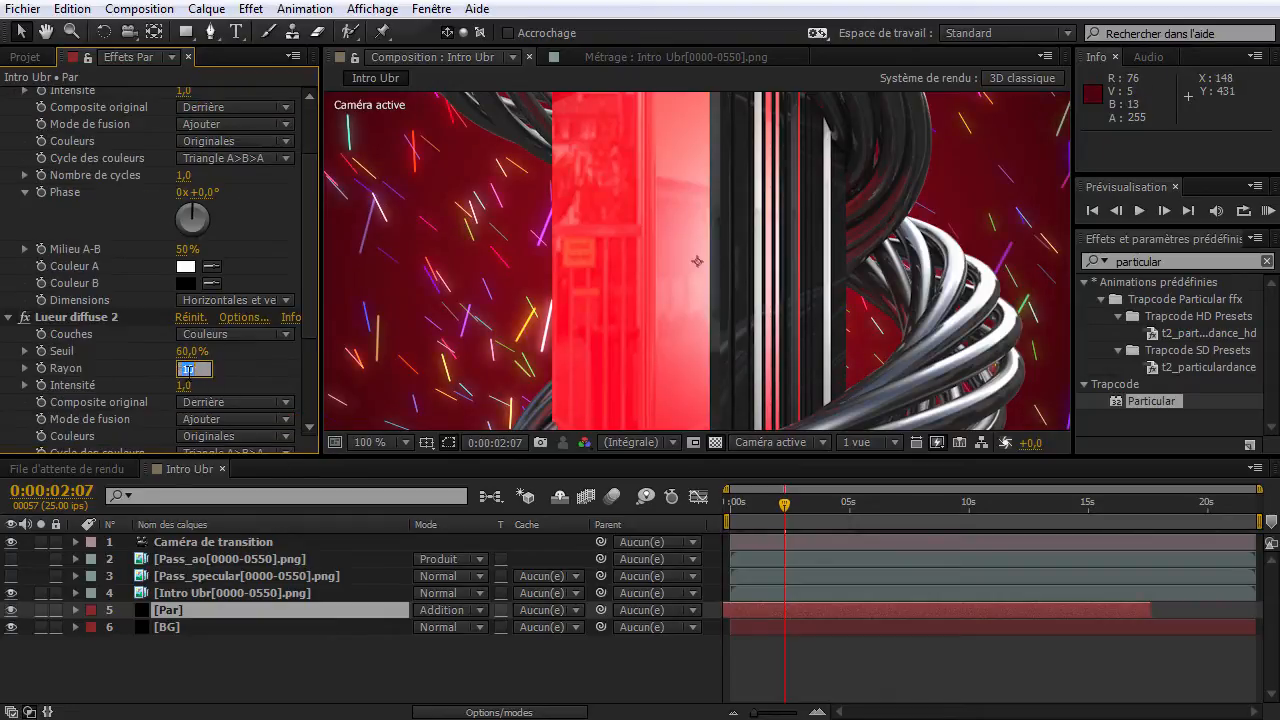
key("Return")
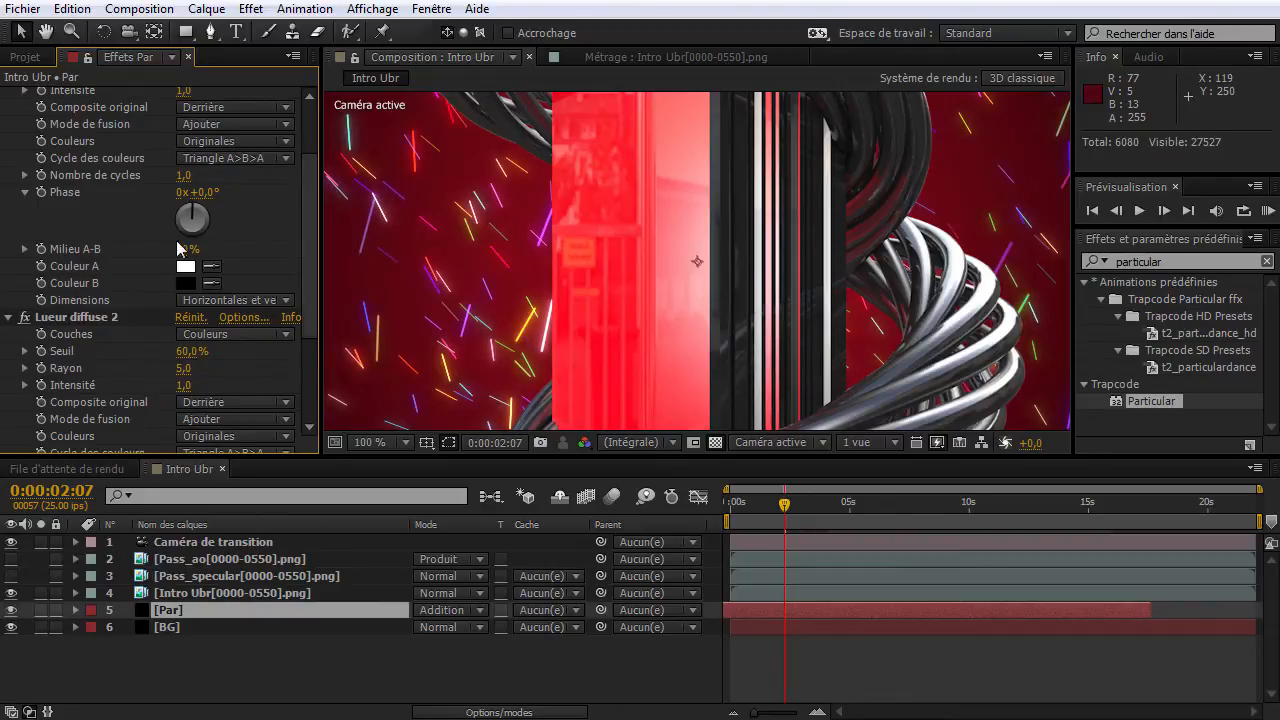
left_click(9, 316)
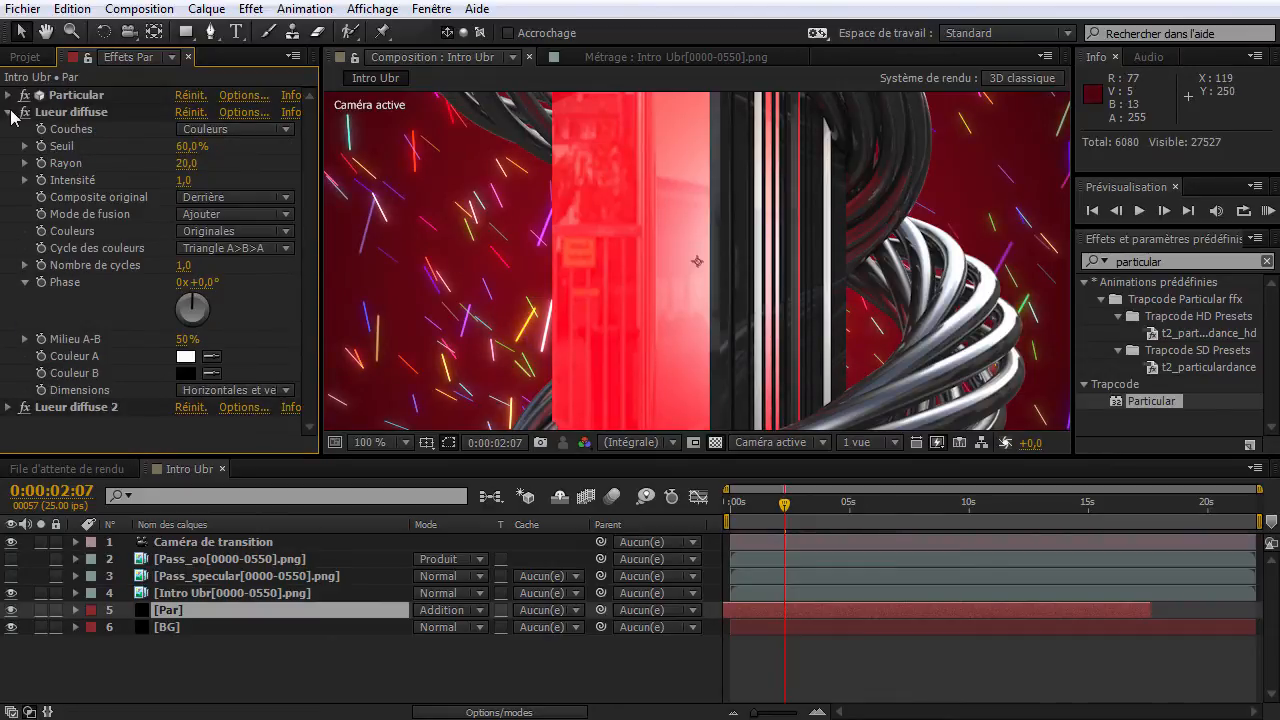
left_click(9, 111)
left_click(930, 510)
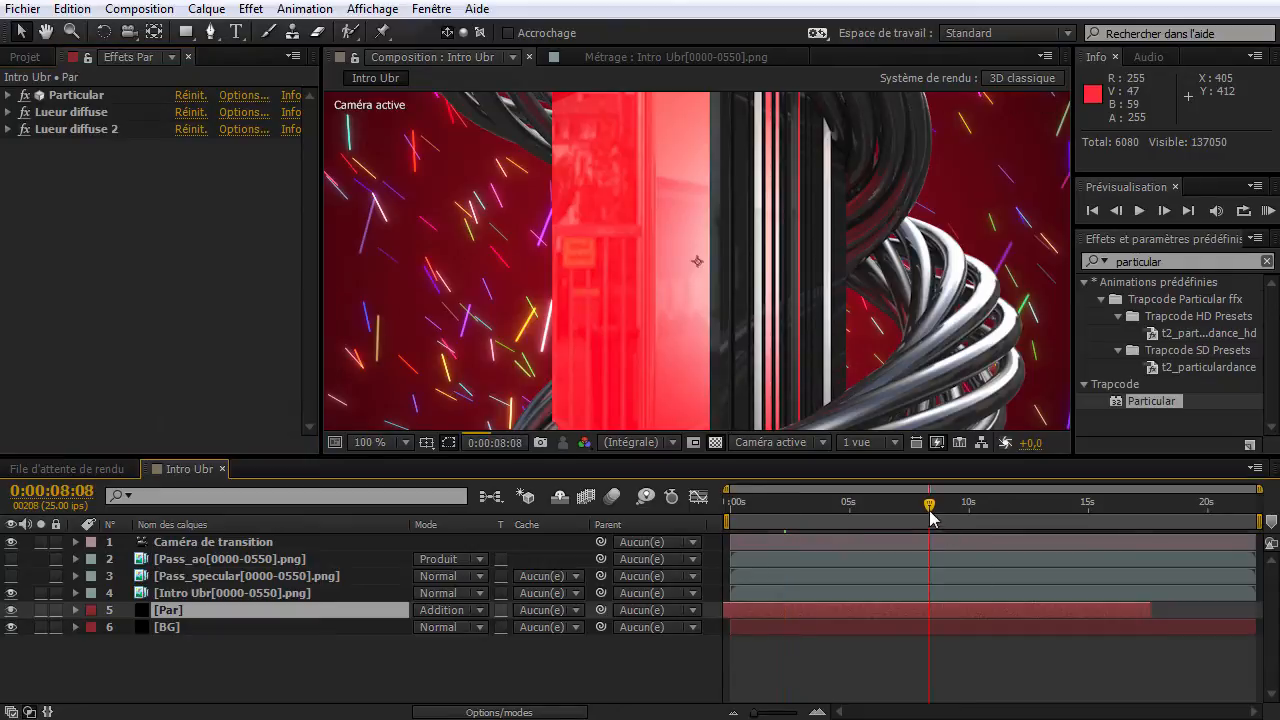
Duplicate the Par layer and rename the copy Smoke.
left_click(205, 612)
key("ctrl+d")
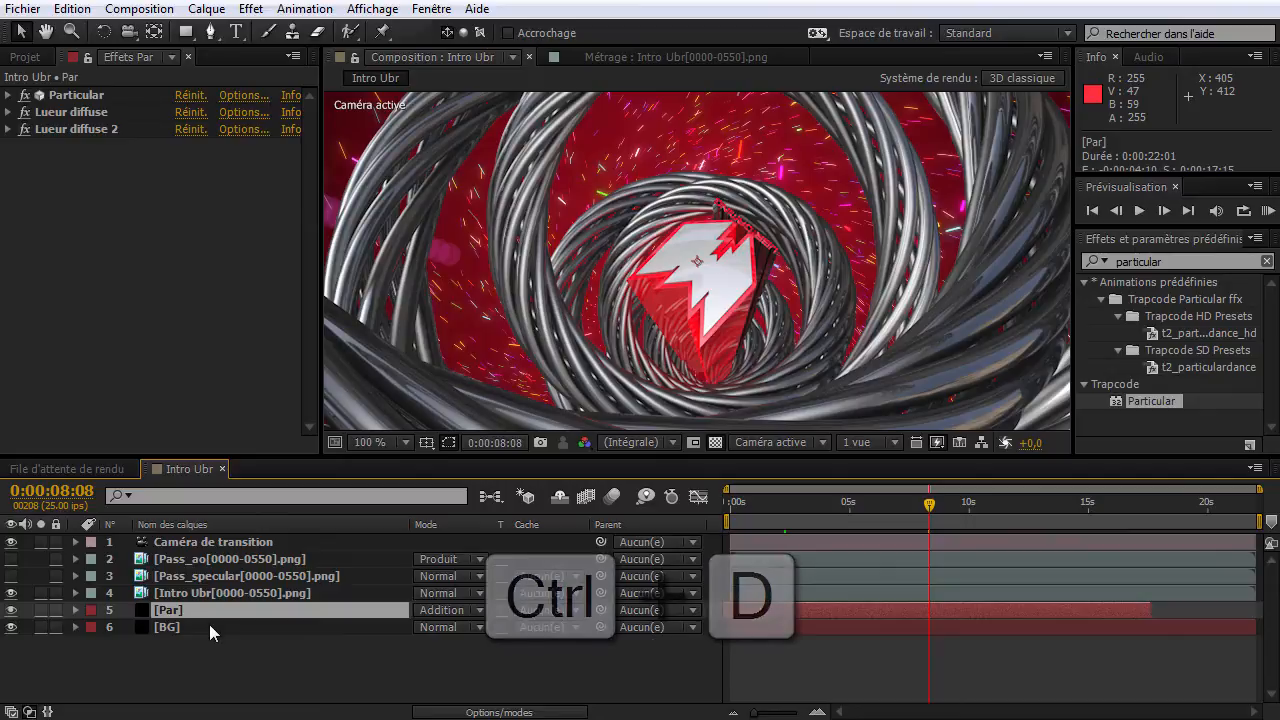
key("Return")
type("Smokie")
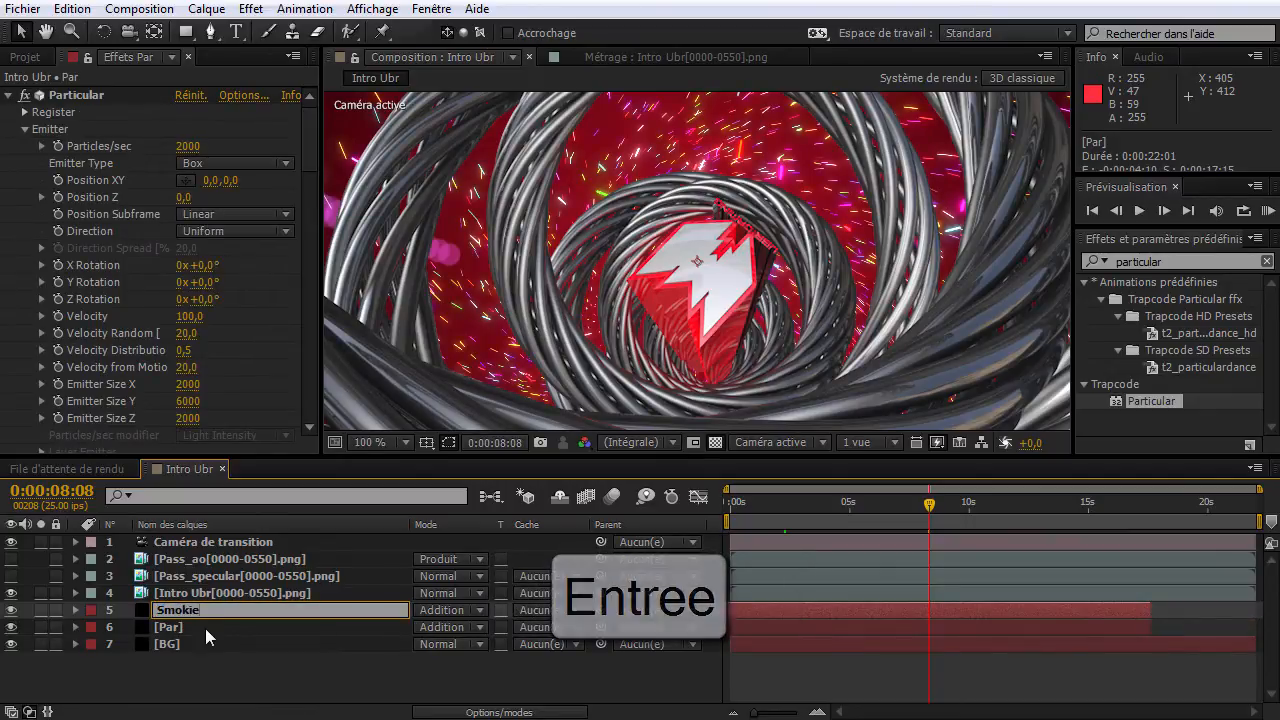
key("BackSpace")
type("e")
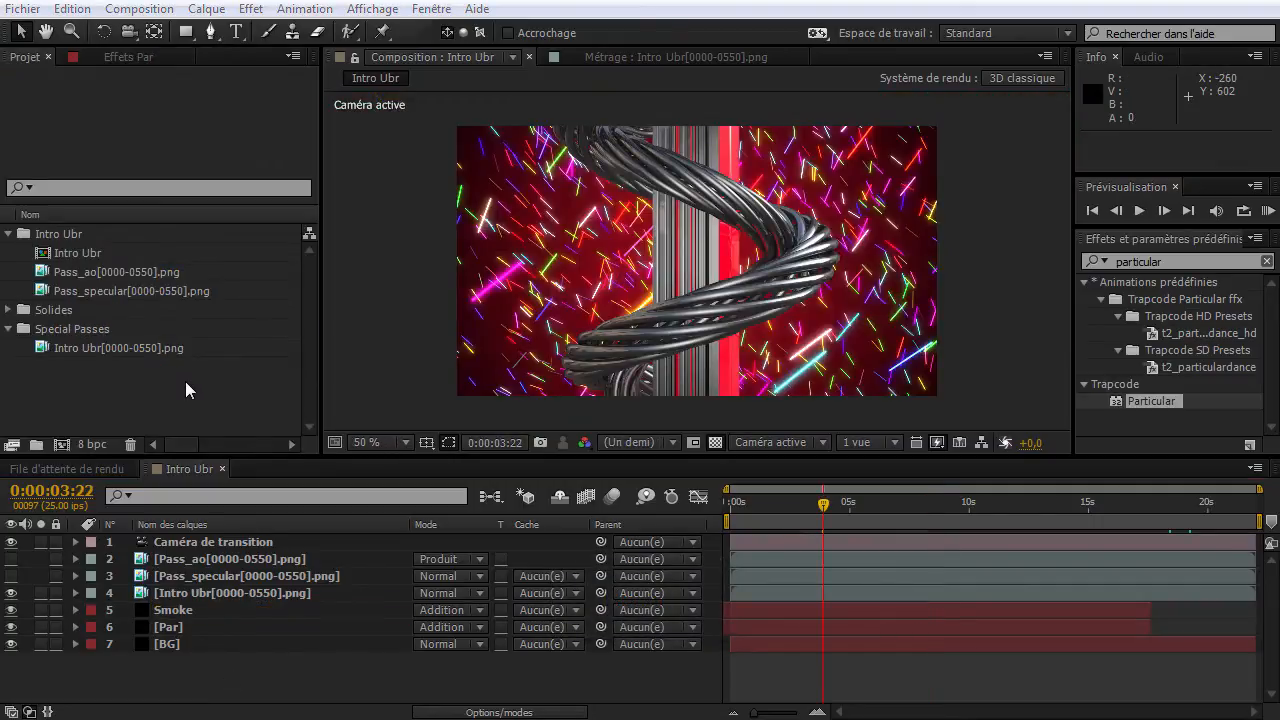
Import smoke tex.png and place it as a hidden layer beneath BG in the Intro Ubr composition.
double_click(185, 381)
double_click(410, 324)
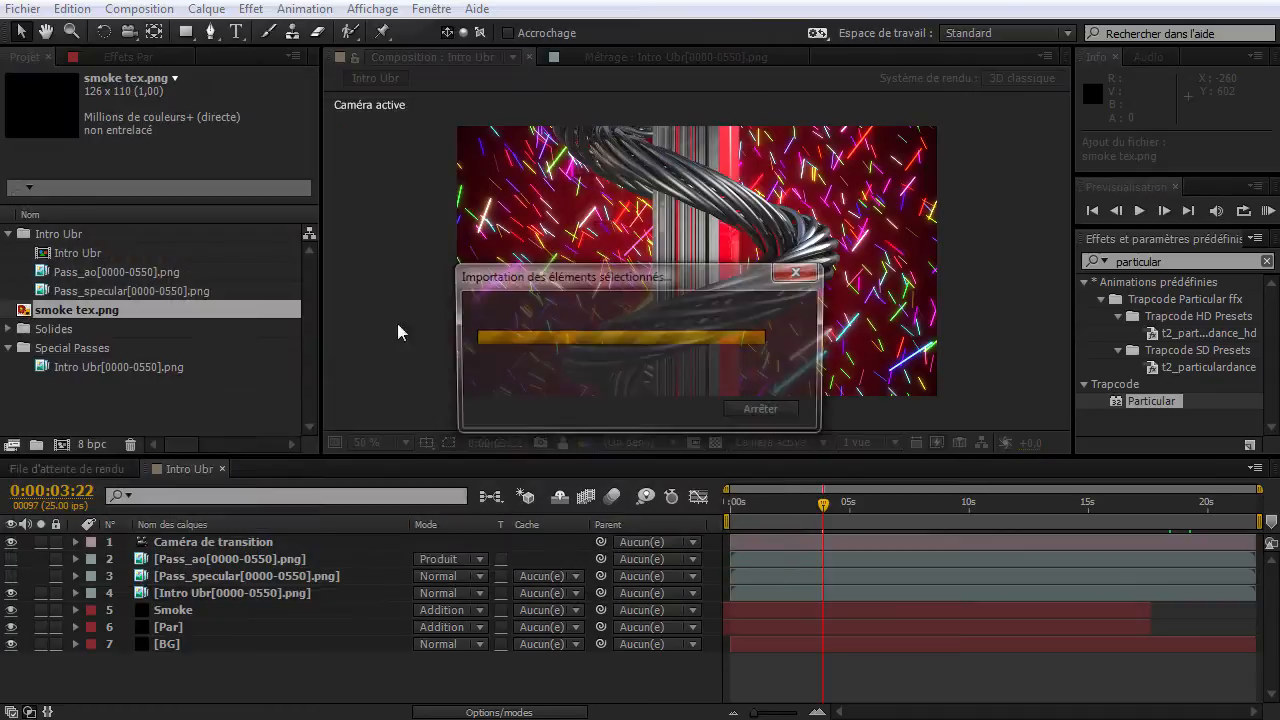
left_click_drag(212, 688, 212, 672)
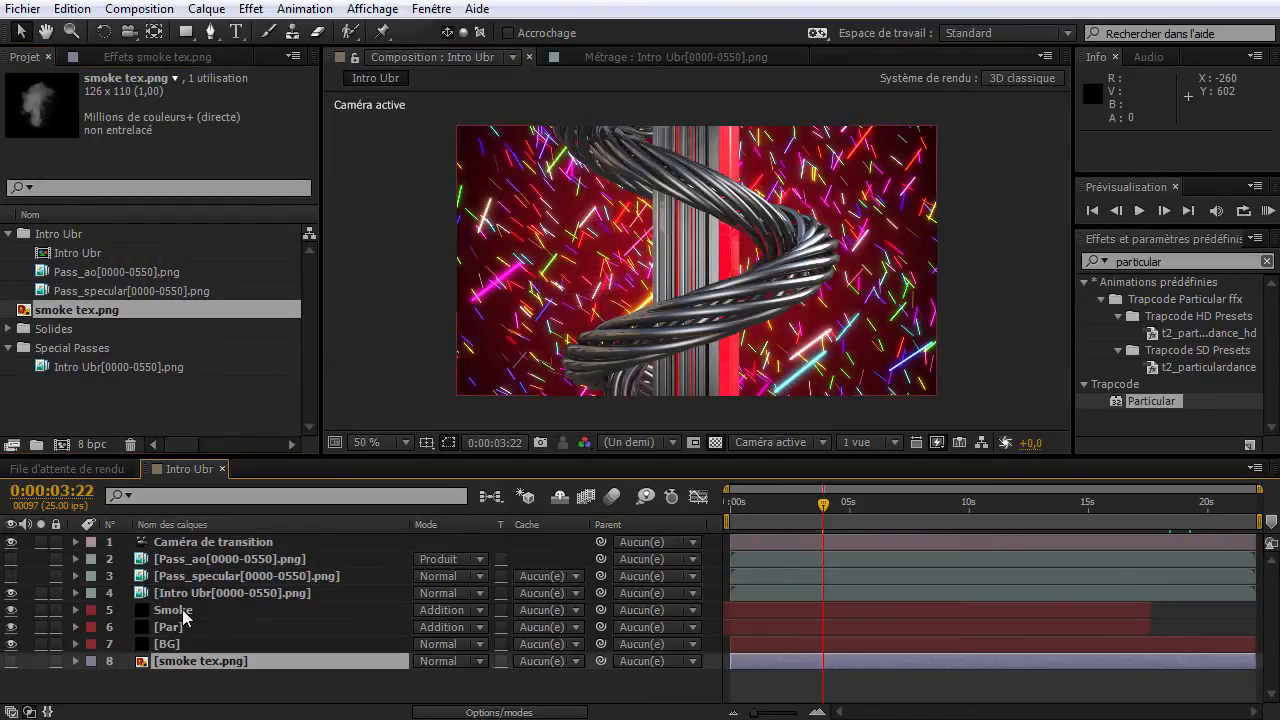
Solo the Smoke layer and delete both of its Lueur diffuse effects.
left_click(182, 610)
left_click(42, 610)
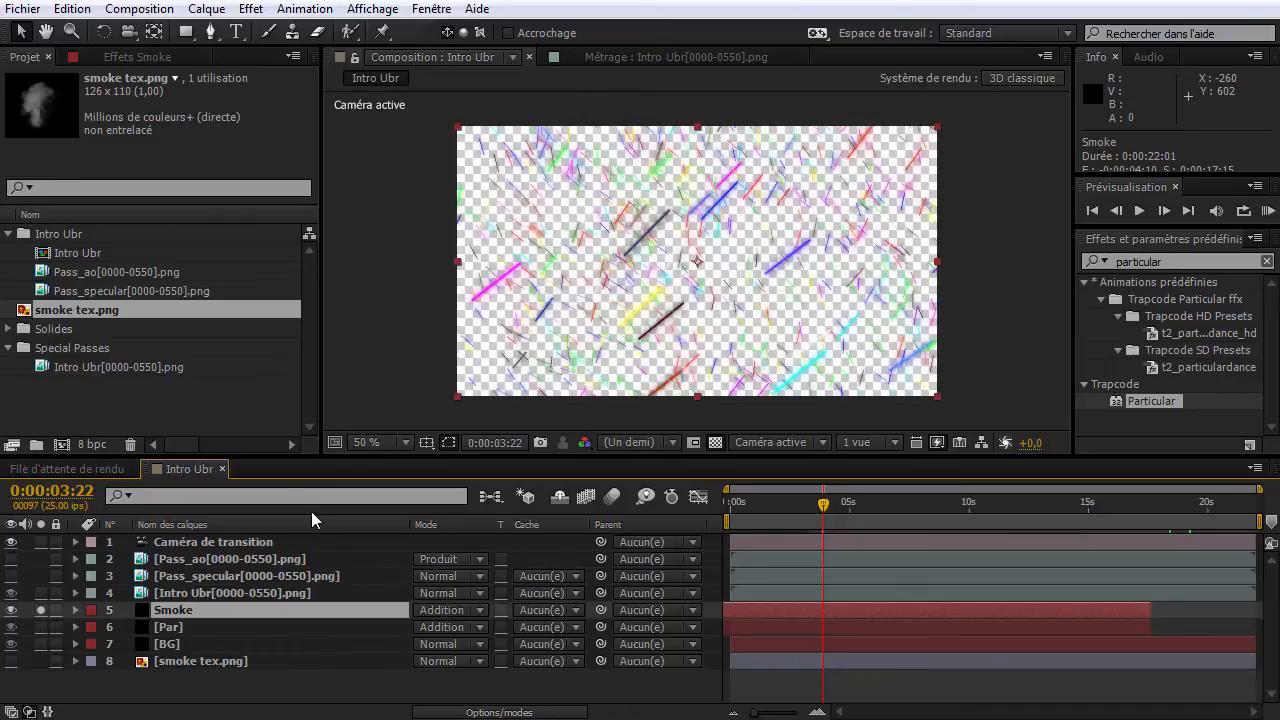
left_click(140, 57)
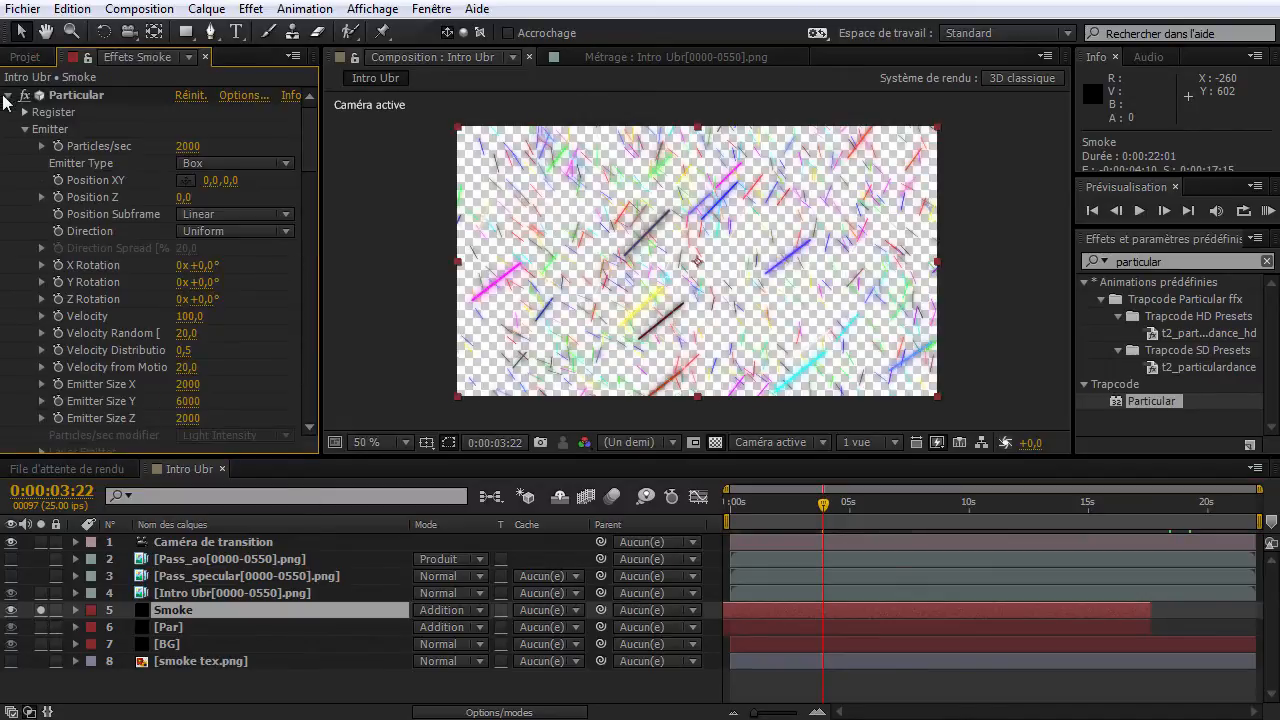
left_click(9, 95)
left_click(64, 114)
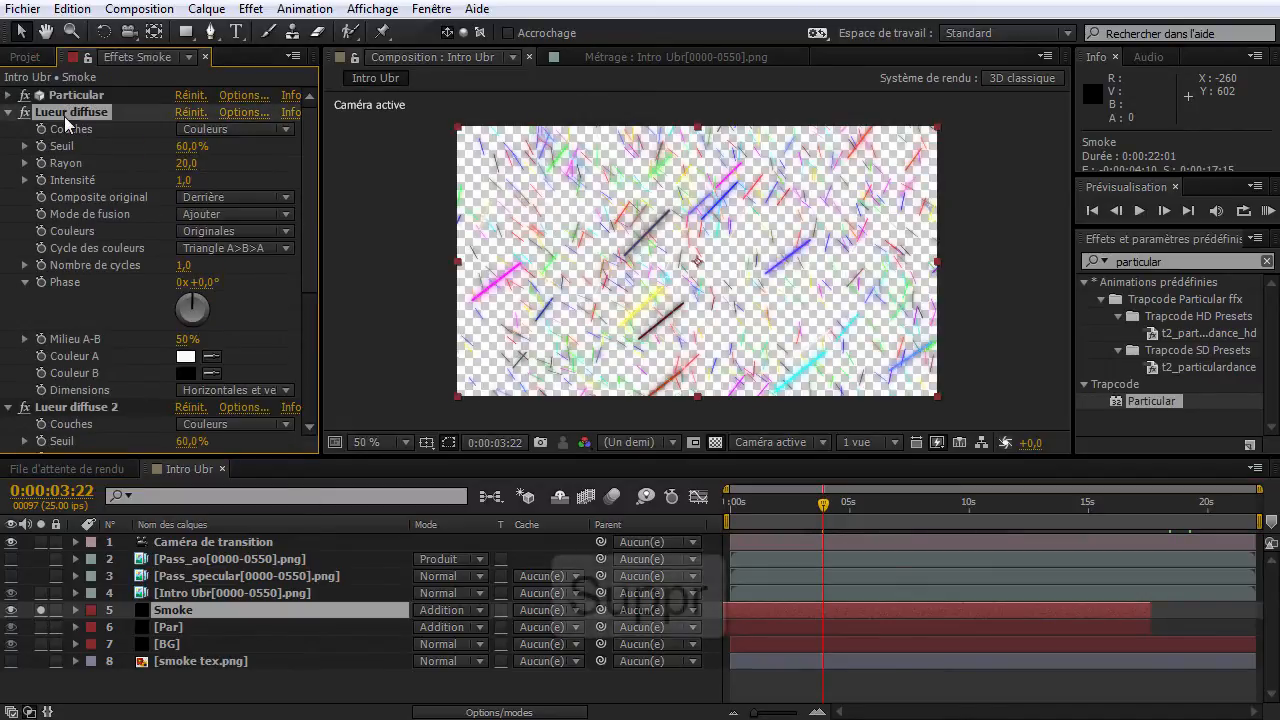
key("Delete")
left_click(50, 112)
key("Delete")
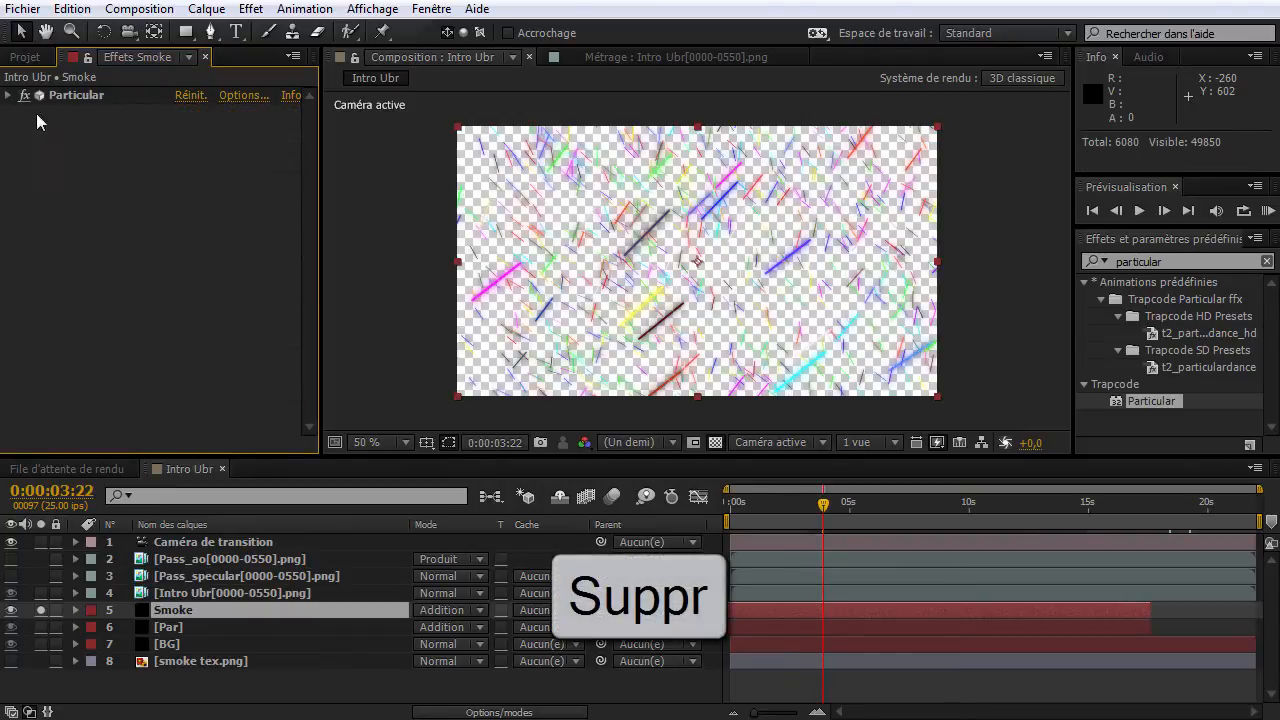
Turn off the preview's transparency grid and set Particular's Particles/sec to 500 on the Smoke layer.
left_click(8, 95)
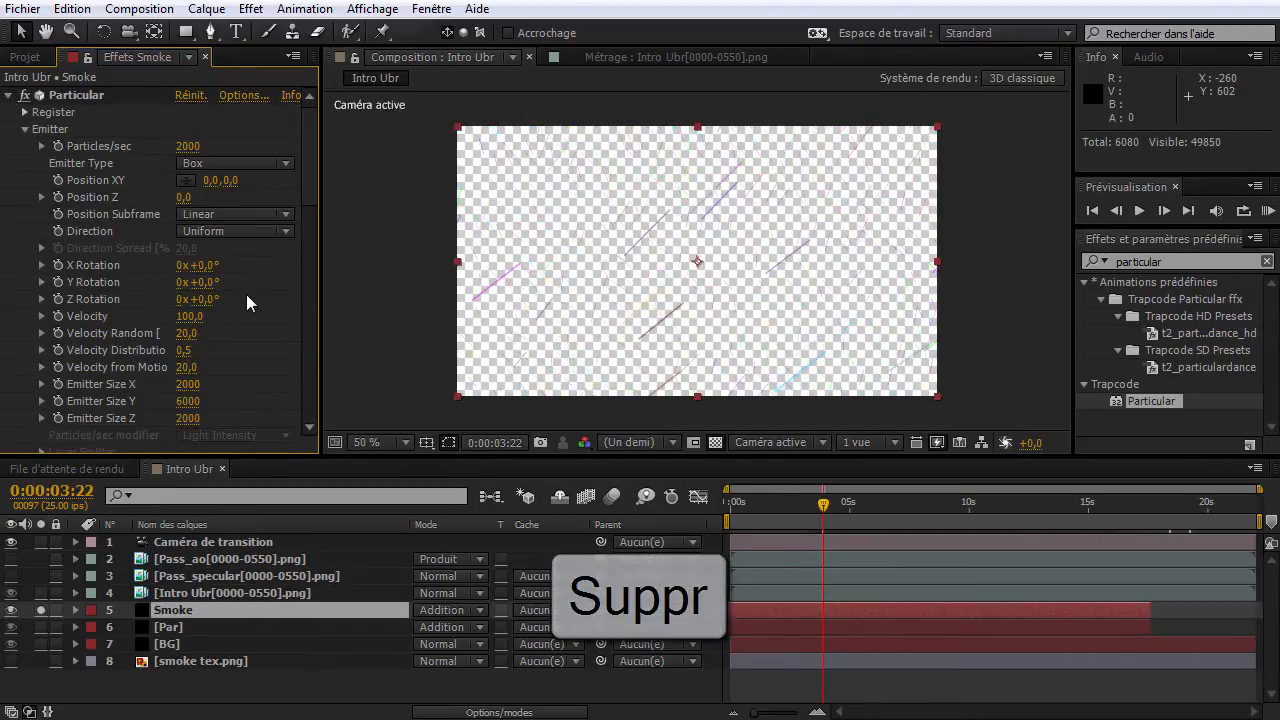
left_click(716, 442)
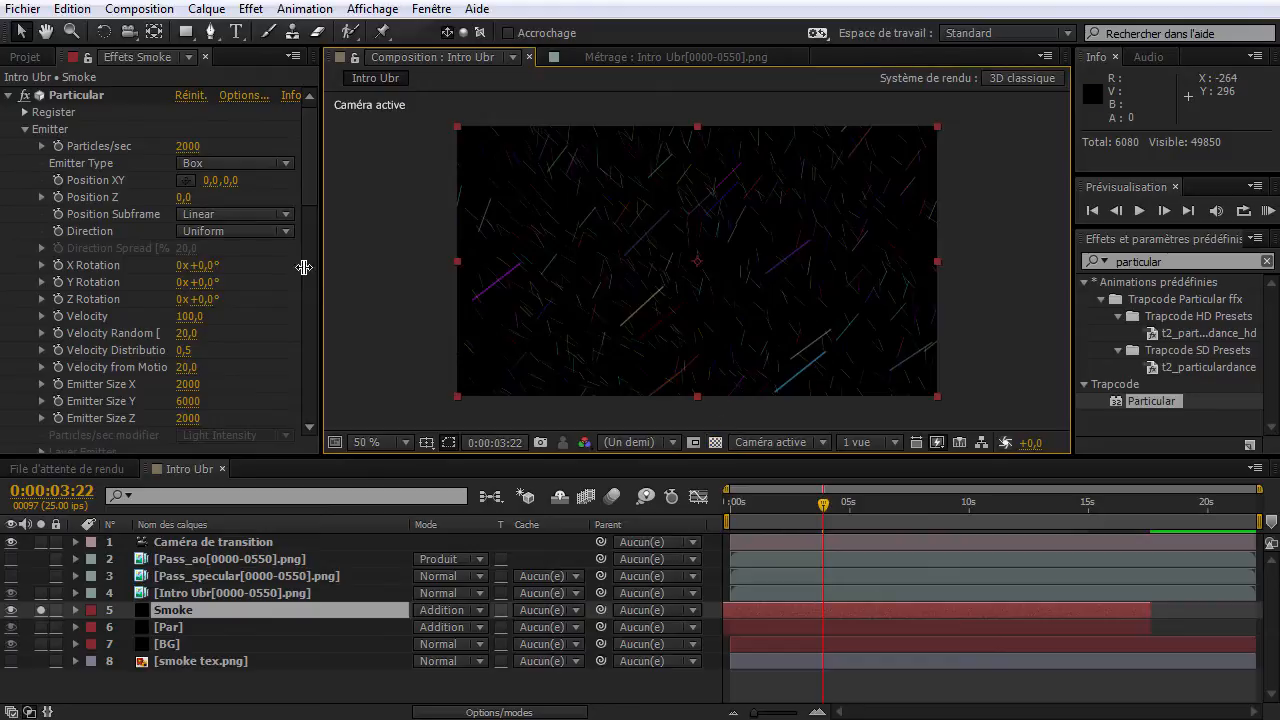
left_click(188, 147)
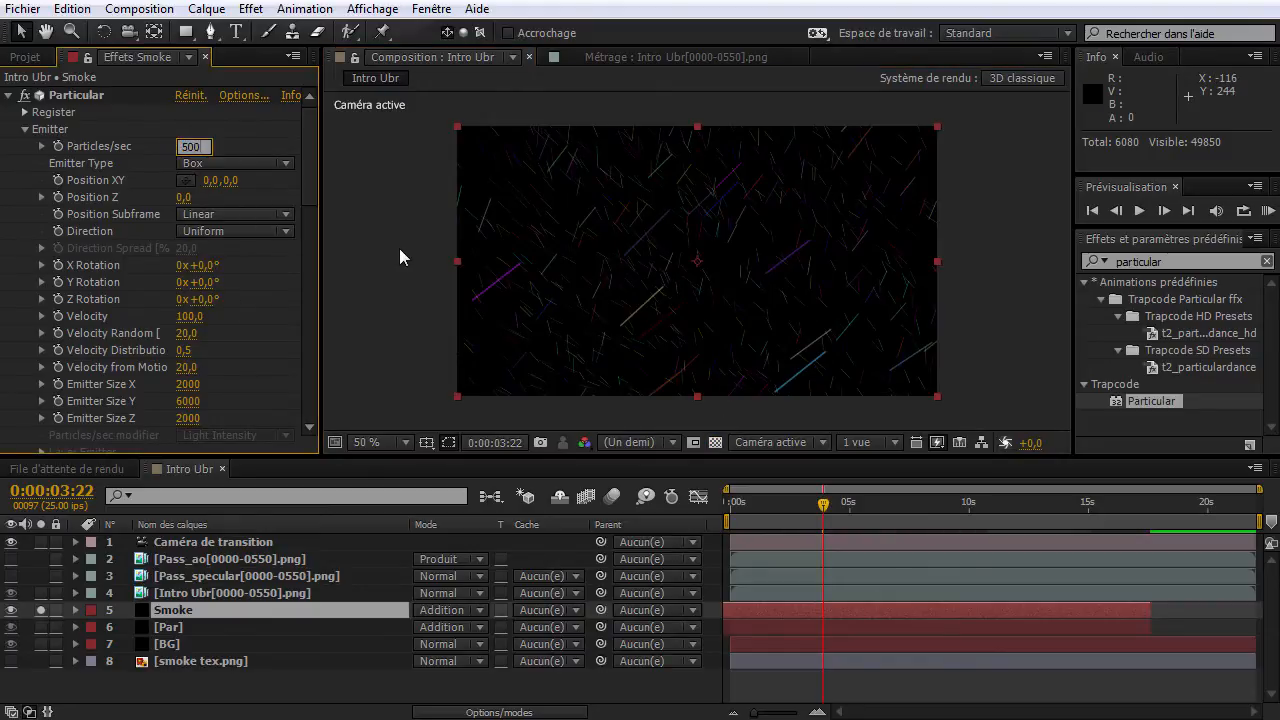
type("500")
key("Return")
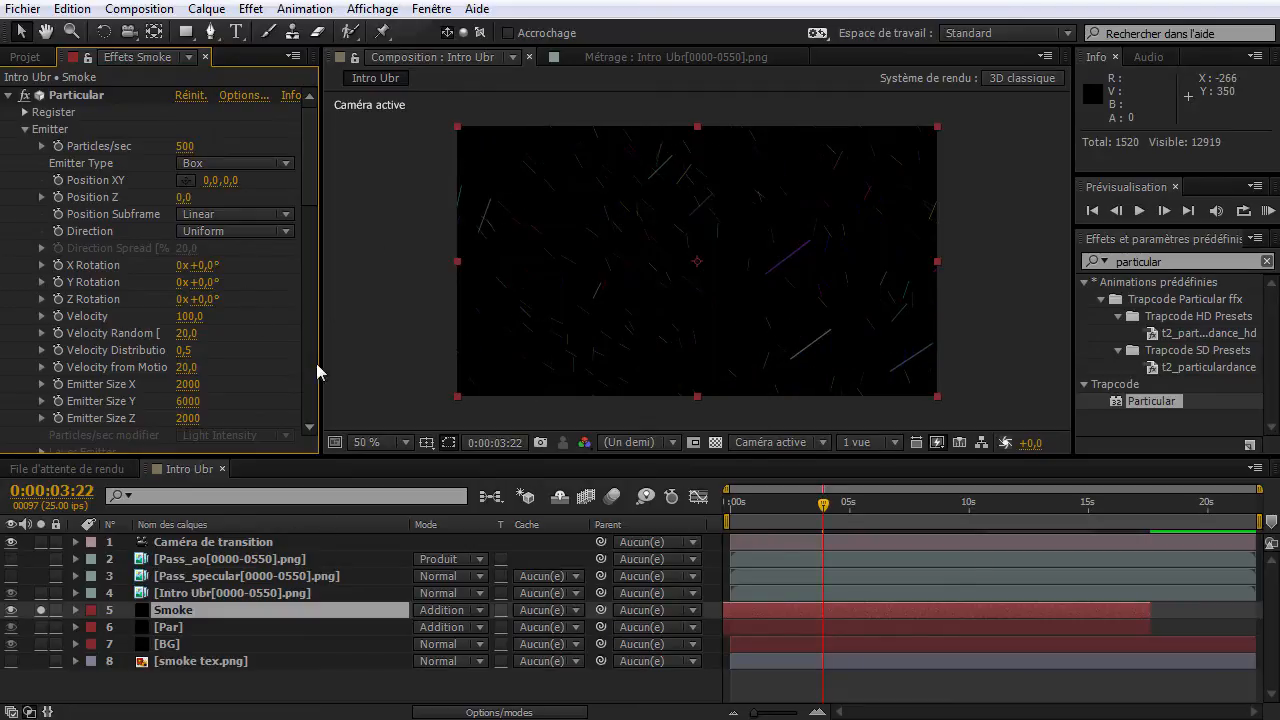
Set the motion blur Shutter Angle to 360 in Particular's Rendering settings on the Smoke layer.
left_click_drag(310, 151, 314, 420)
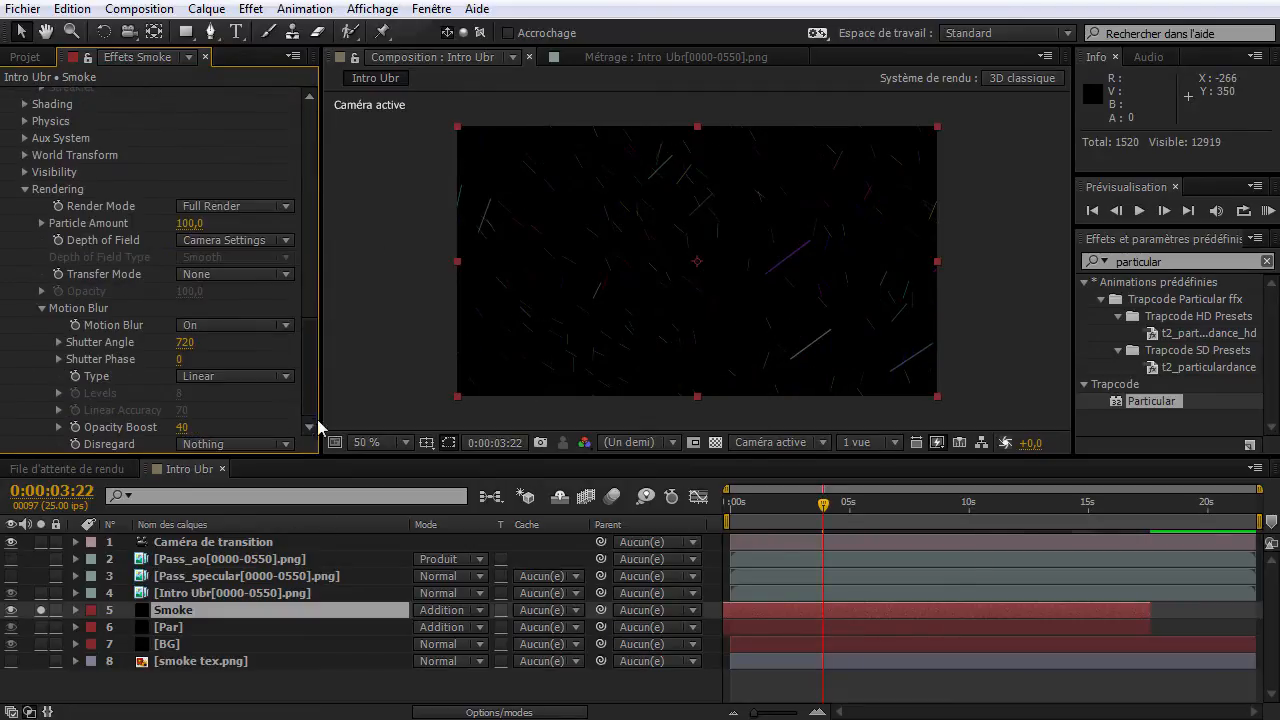
left_click(192, 342)
type("3")
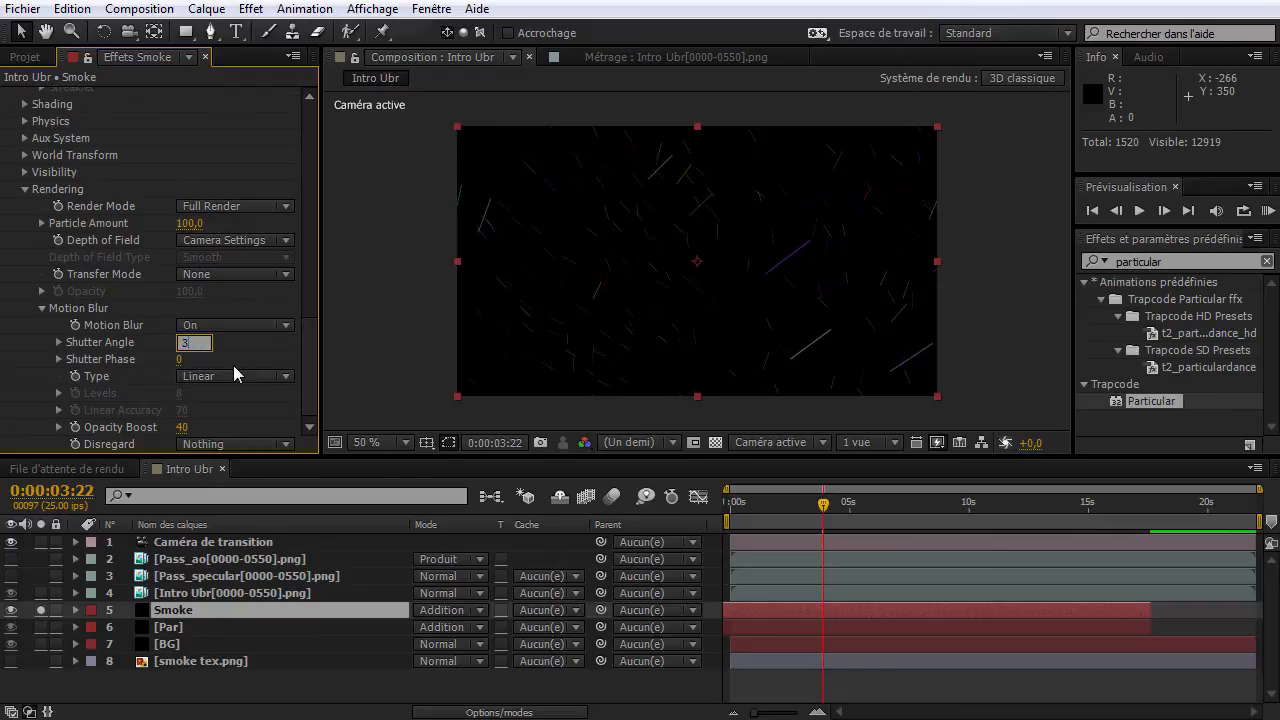
type("60")
key("Return")
Try particle Size values of 200, 50 and 150 on the Smoke layer.
left_click_drag(312, 362, 315, 258)
left_click(183, 292)
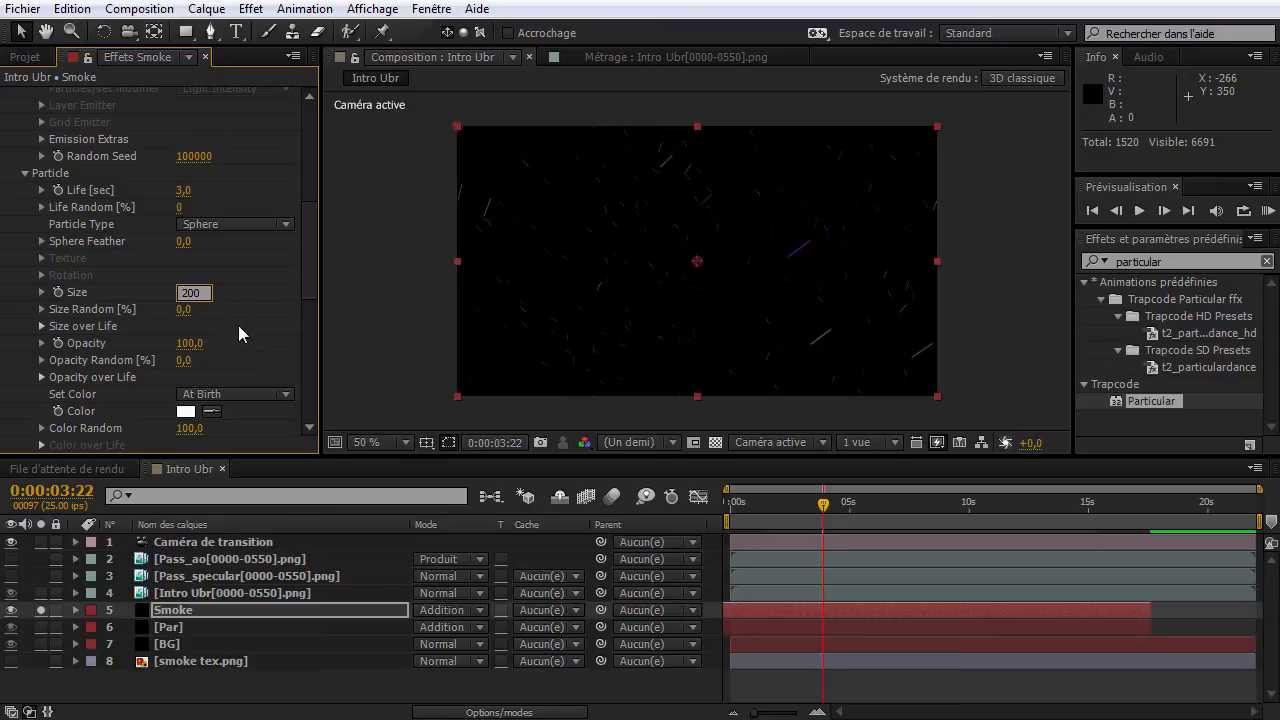
key("Return")
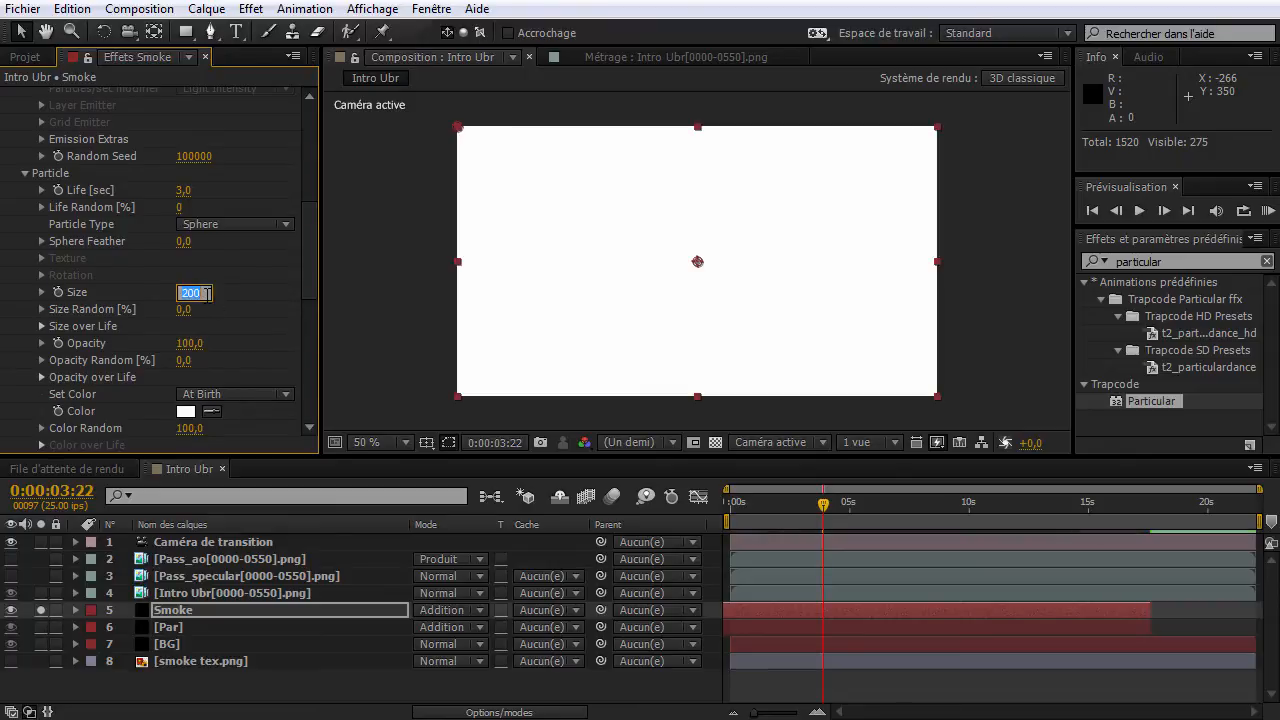
key("Return")
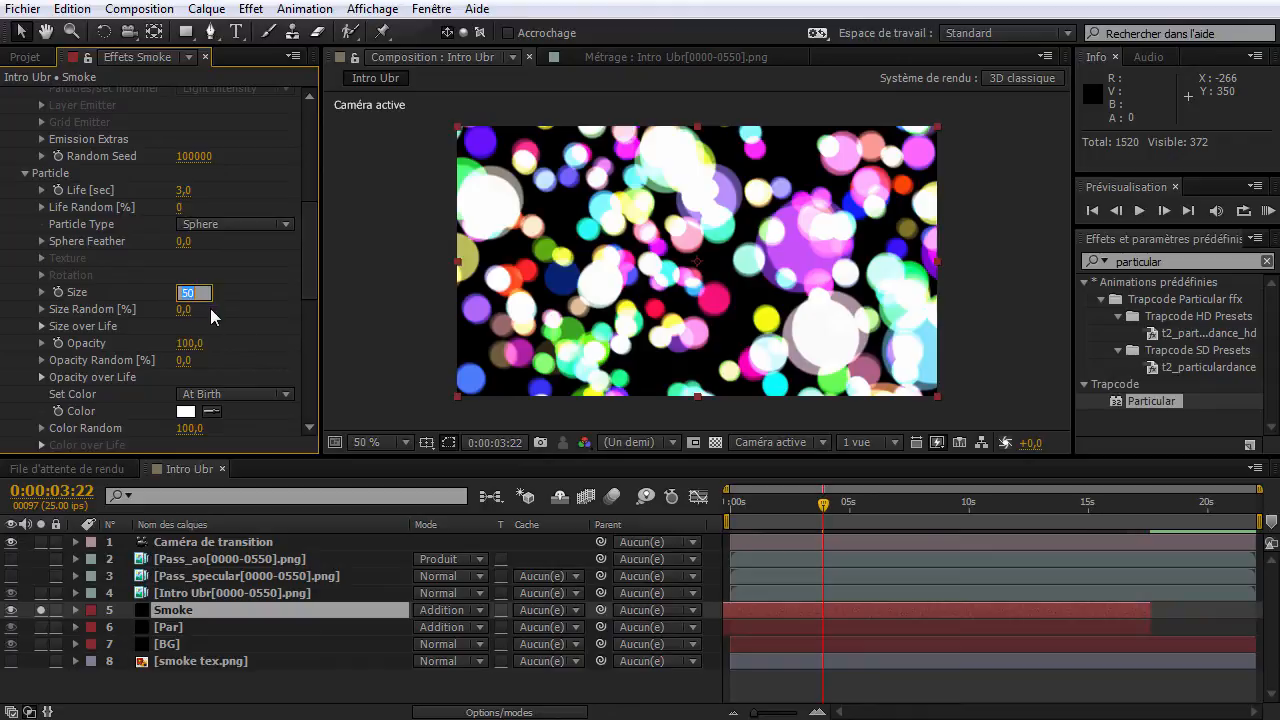
type("150")
key("Return")
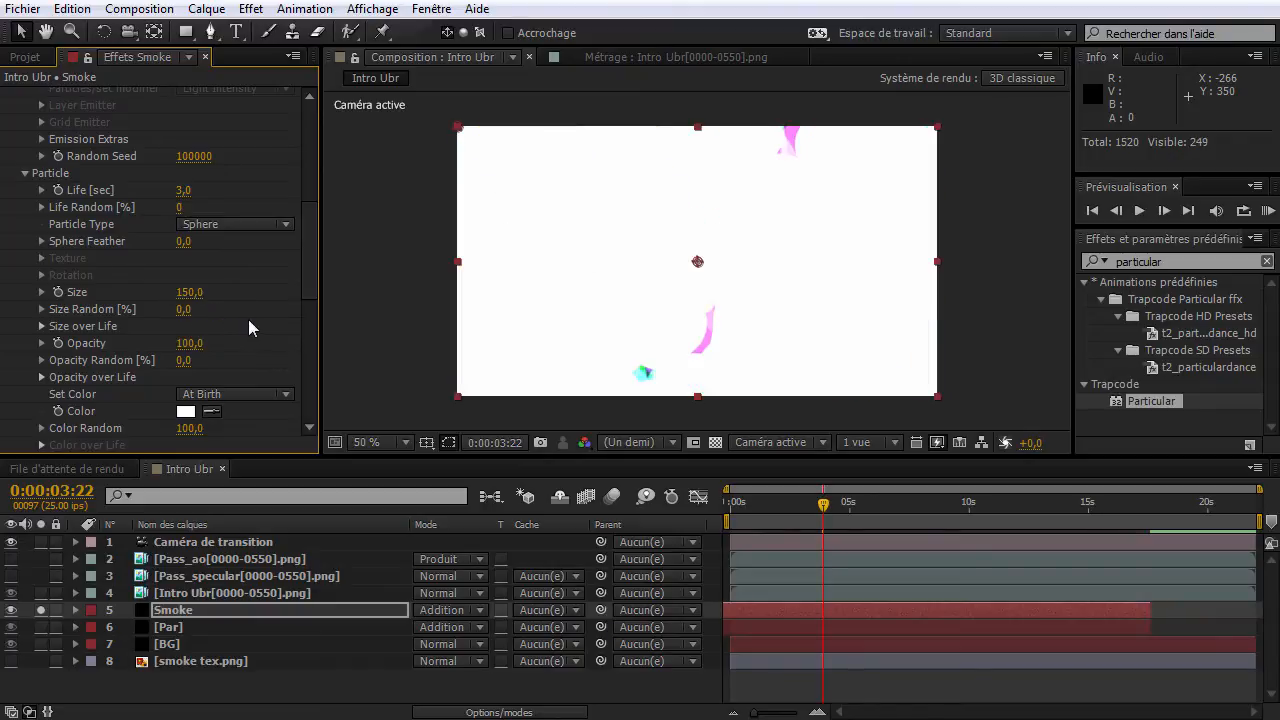
Set the Particle Type to Sprite Colorize and use the smoke tex.png layer as its texture.
left_click(235, 226)
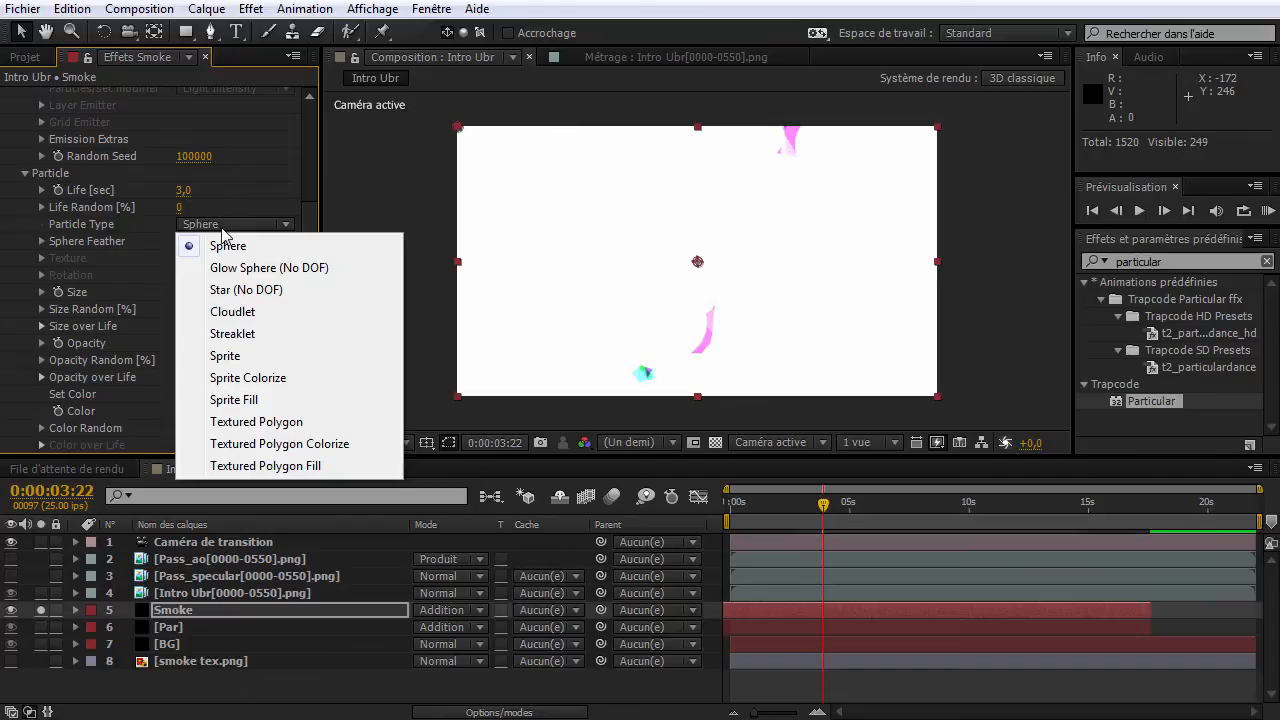
left_click(248, 378)
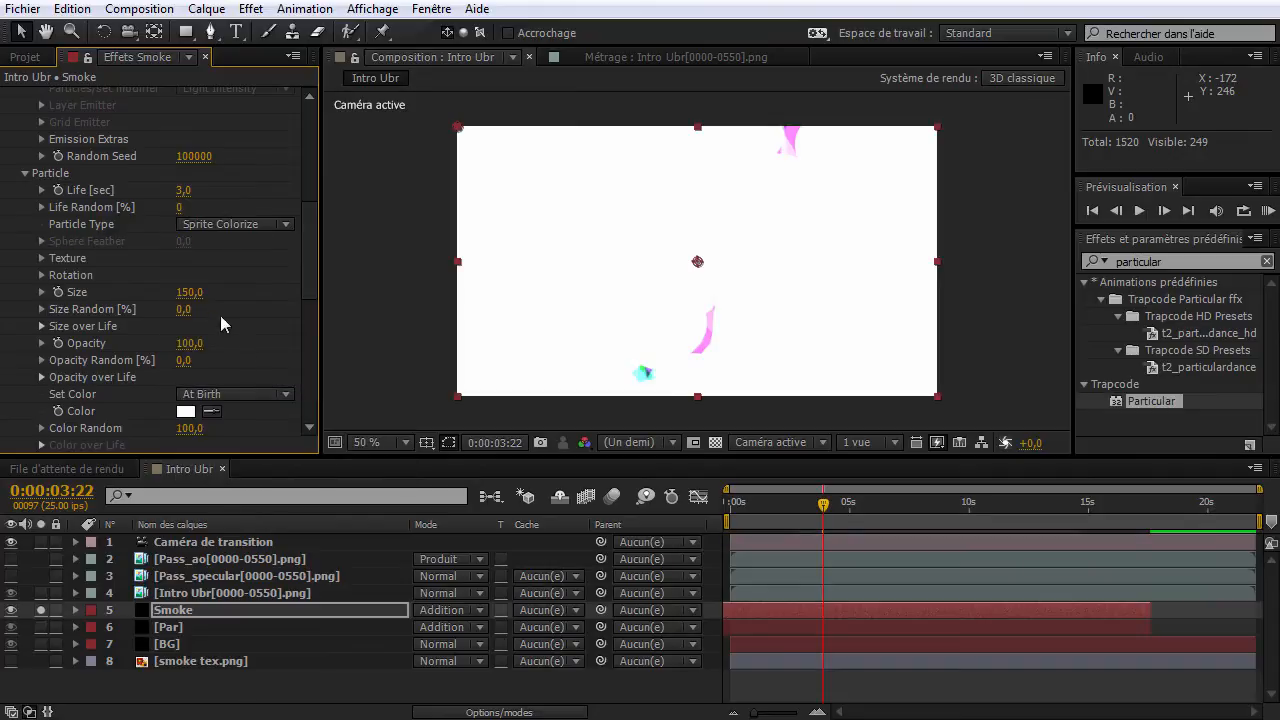
left_click(42, 258)
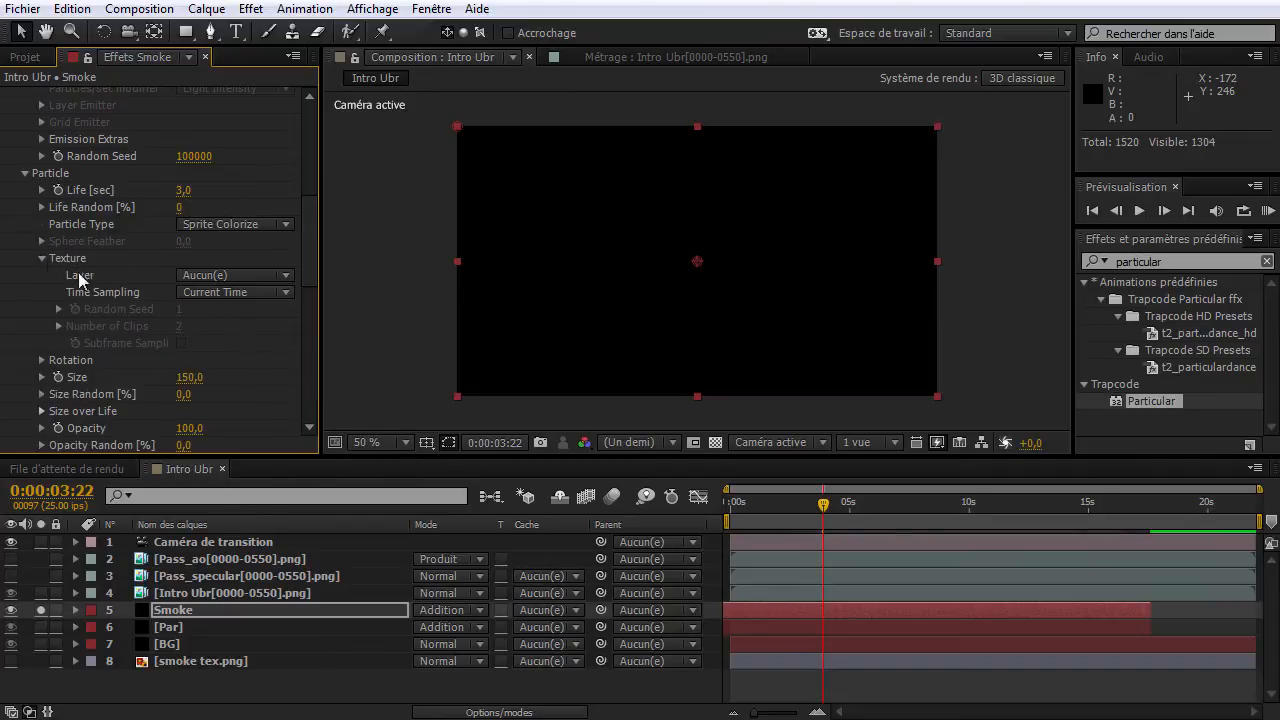
left_click(193, 274)
left_click(268, 461)
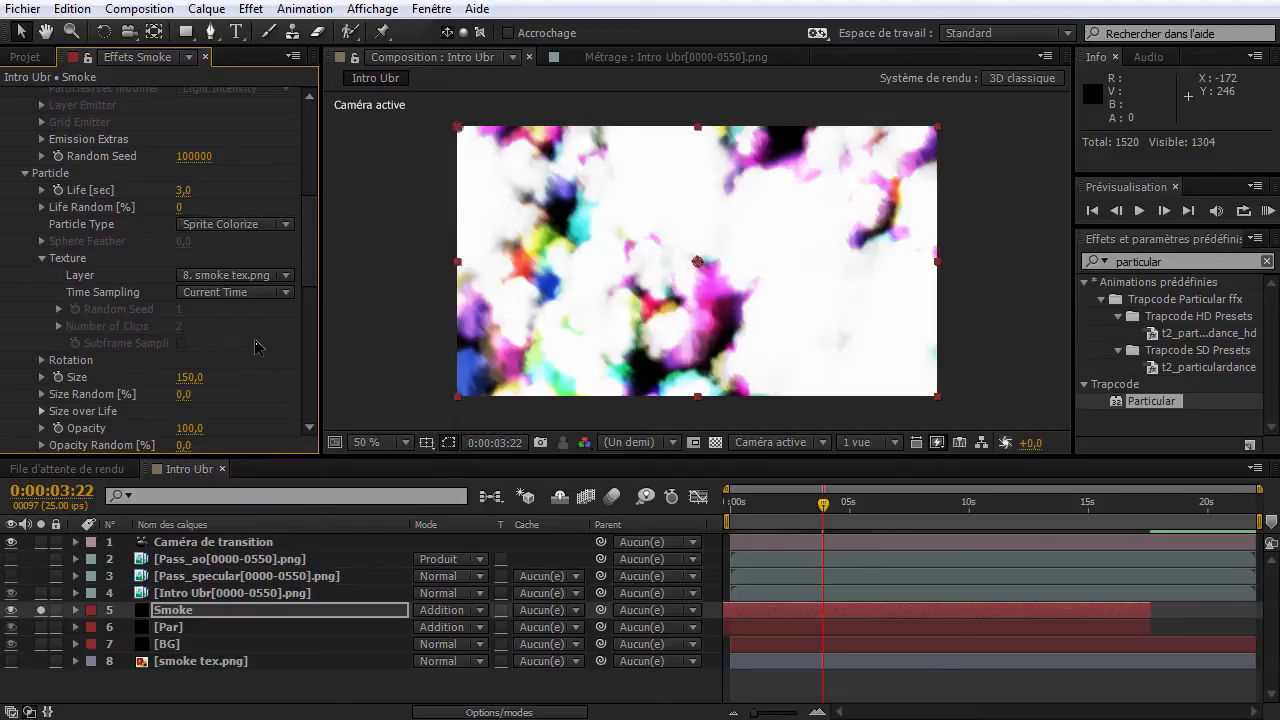
Set the motion blur Opacity Boost to 0 in Particular's Rendering settings.
scroll(218, 402, "down", 2)
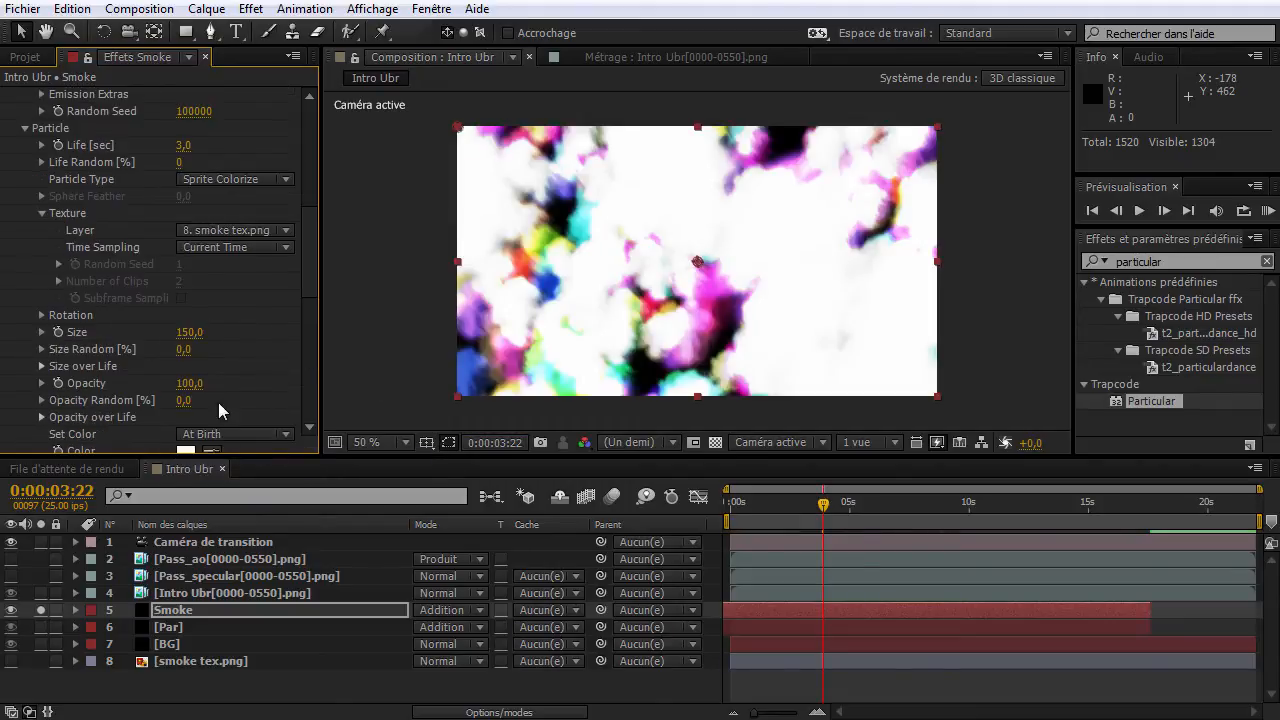
scroll(300, 350, "down", 20)
left_click(189, 427)
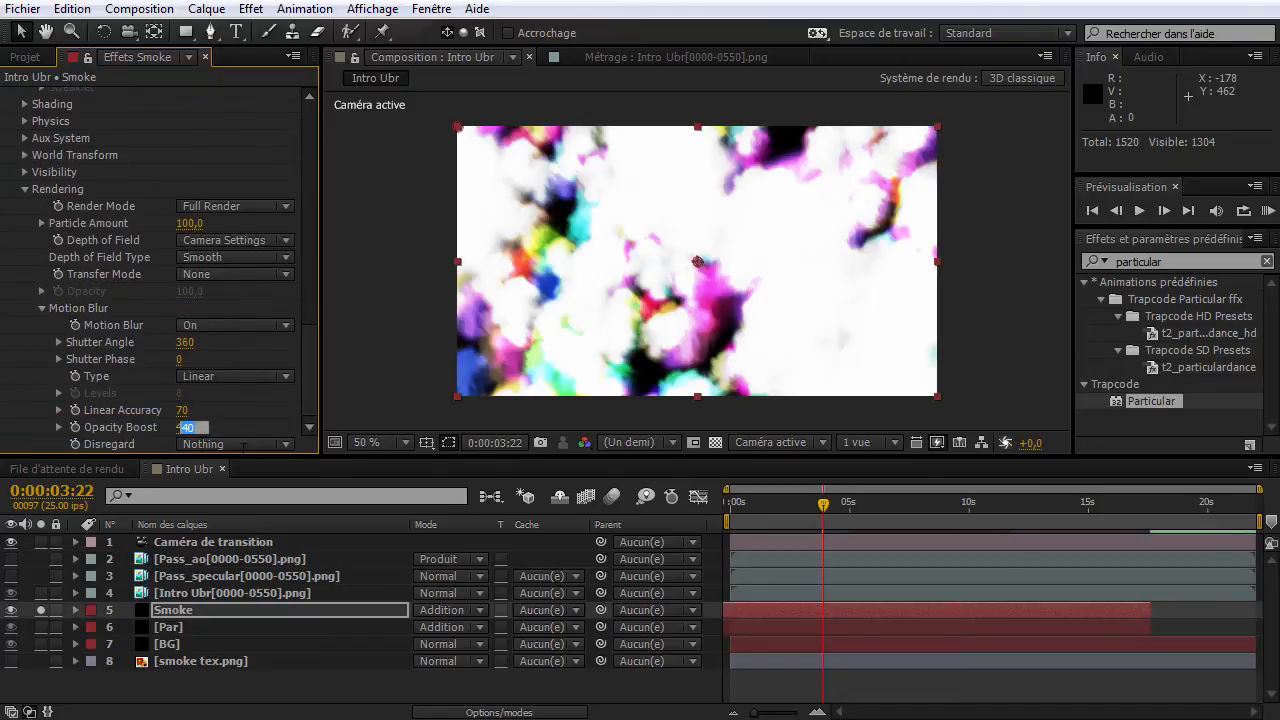
type("0")
key("Return")
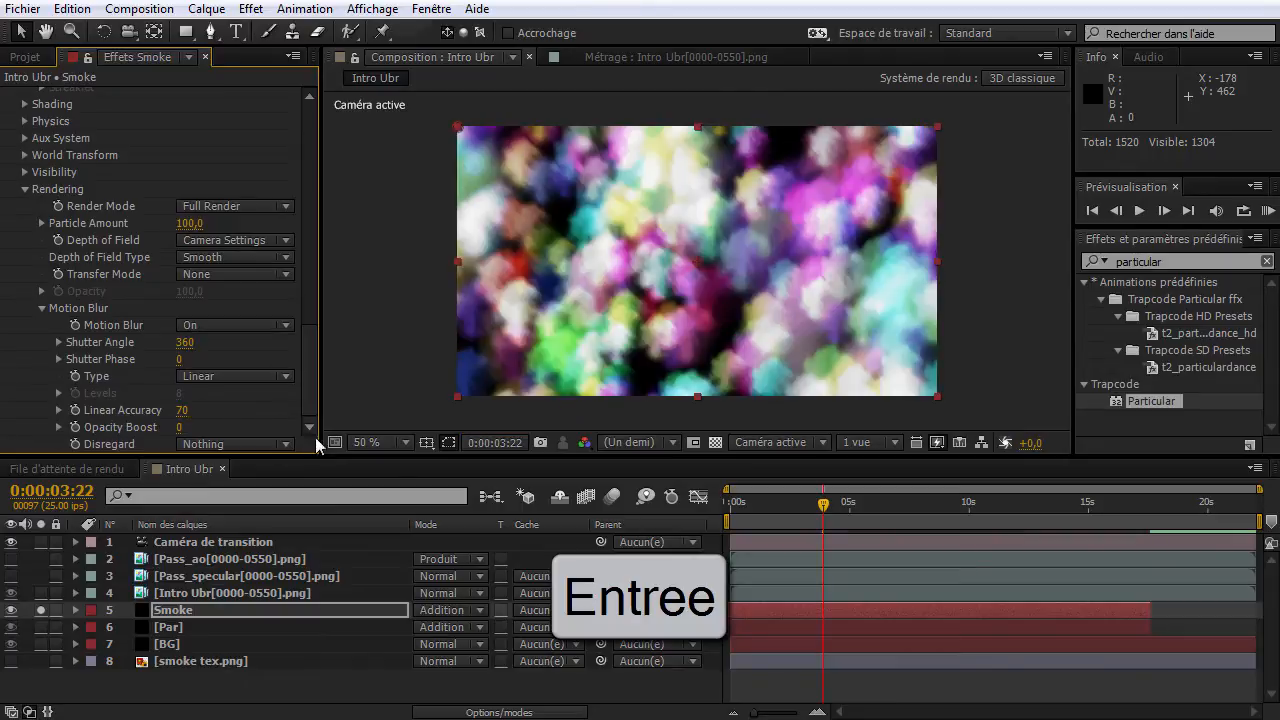
Set the smoke particles' Transfer Mode to Screen.
scroll(303, 383, "up", 15)
left_click(226, 384)
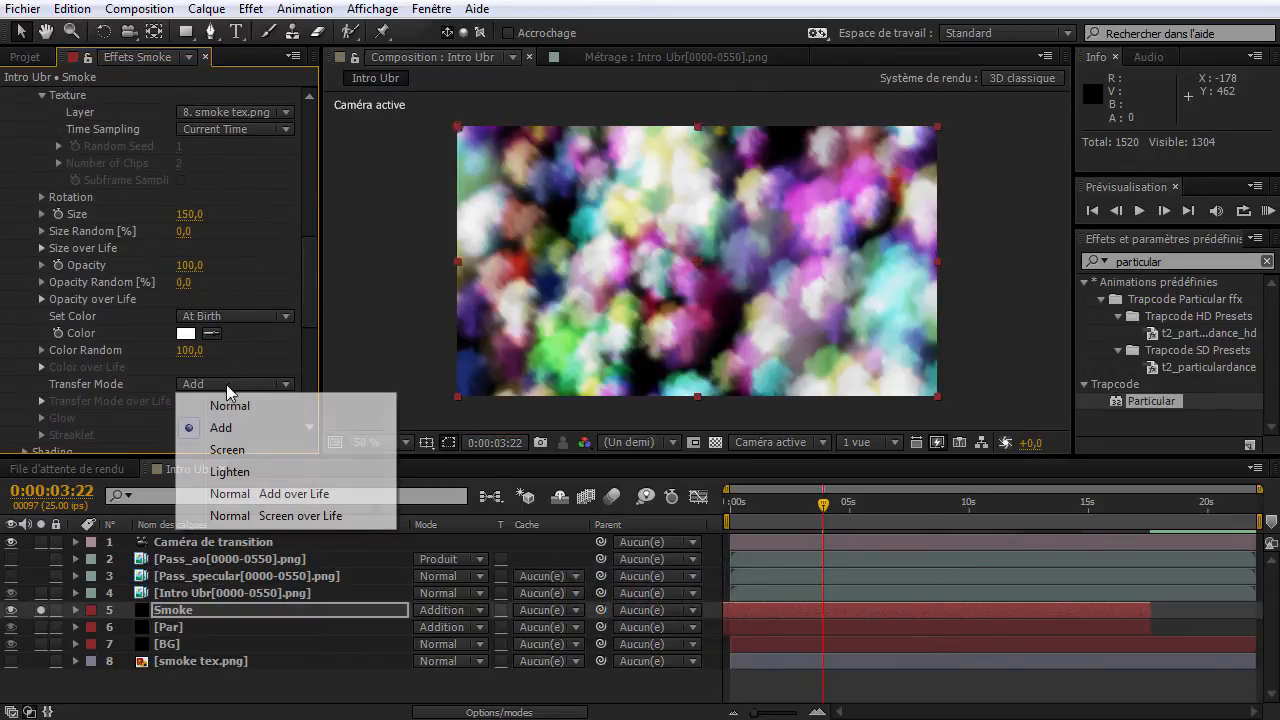
left_click(231, 452)
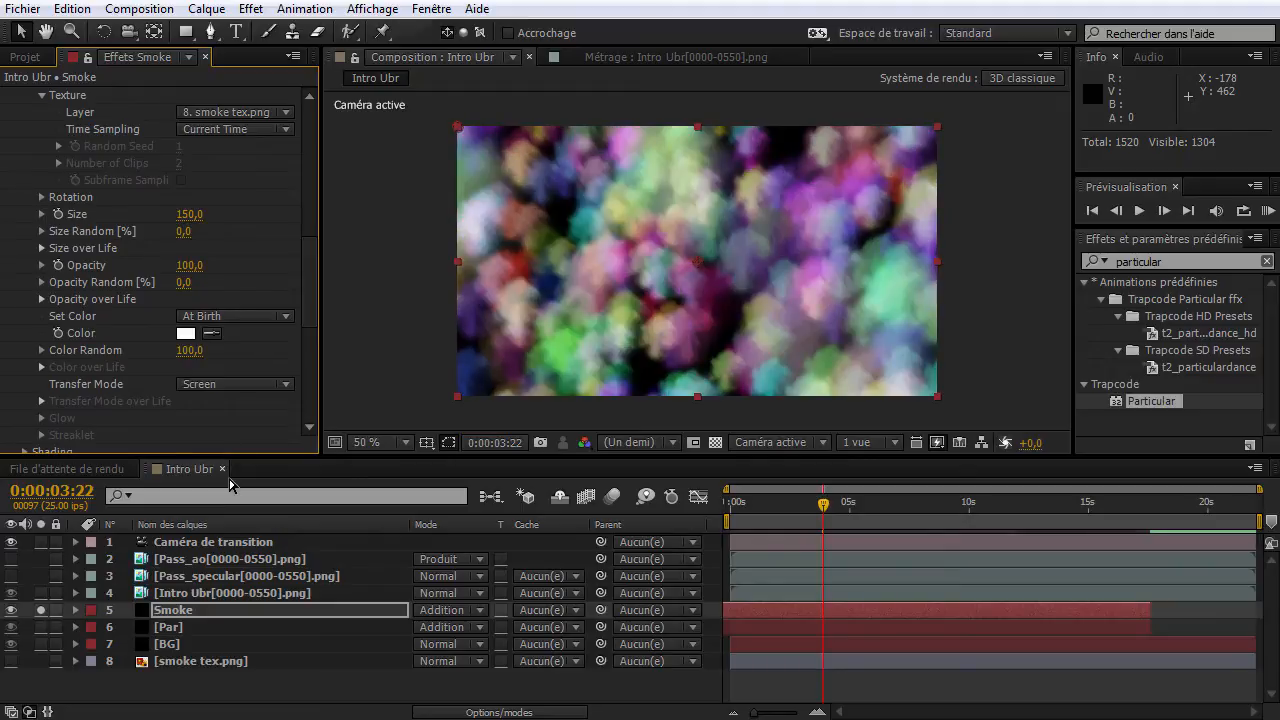
Set the smoke particles' Size to 300, Size Random to 50 % and Opacity Random to 50 %.
left_click(190, 214)
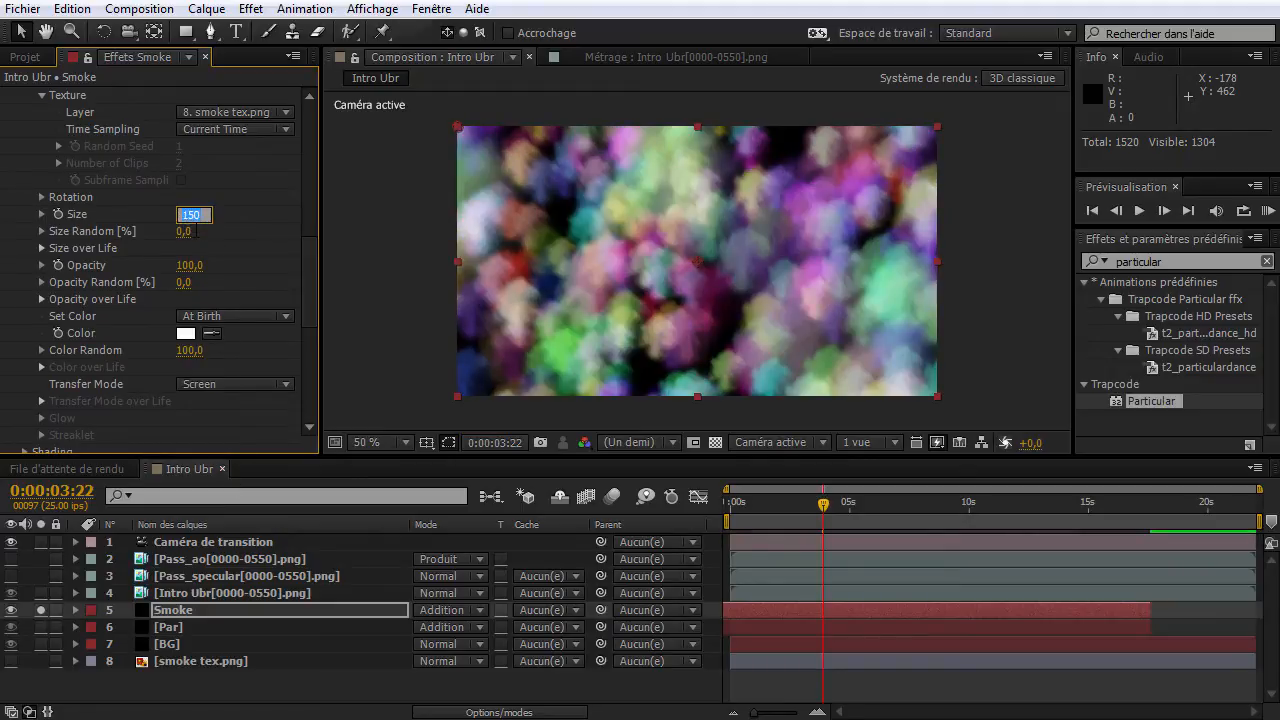
key("Return")
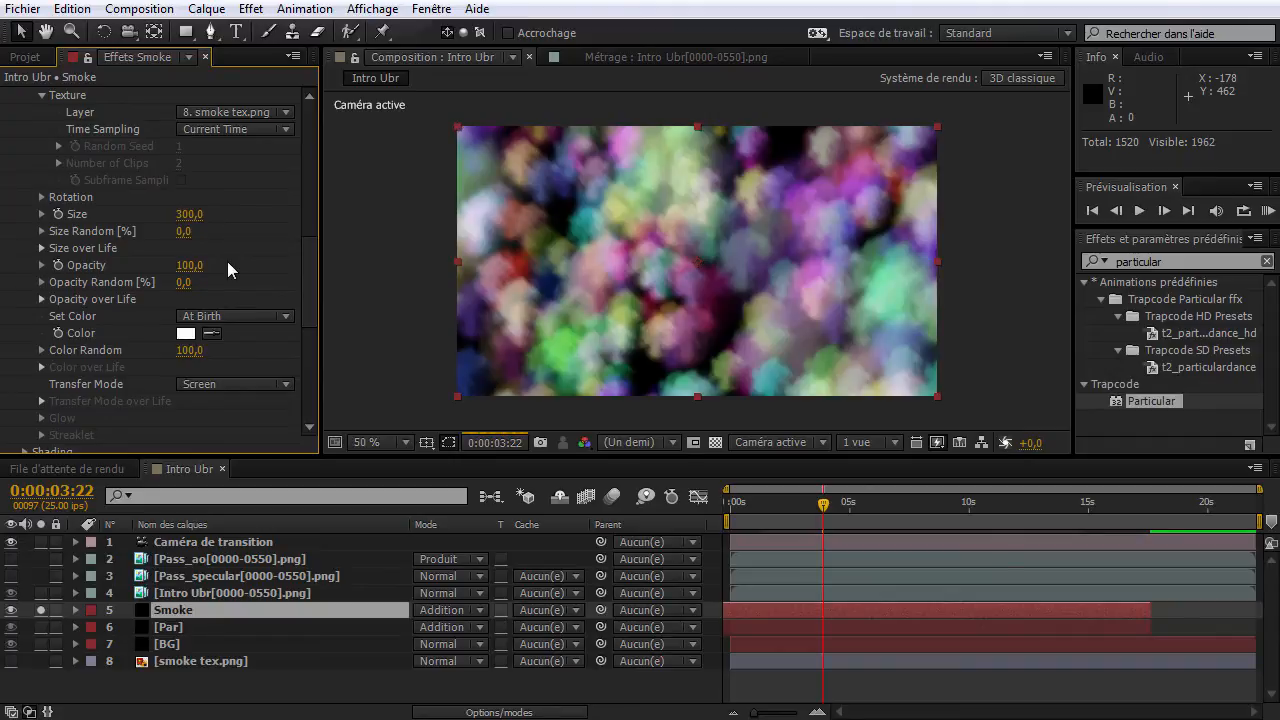
left_click(185, 232)
type("50")
left_click(186, 282)
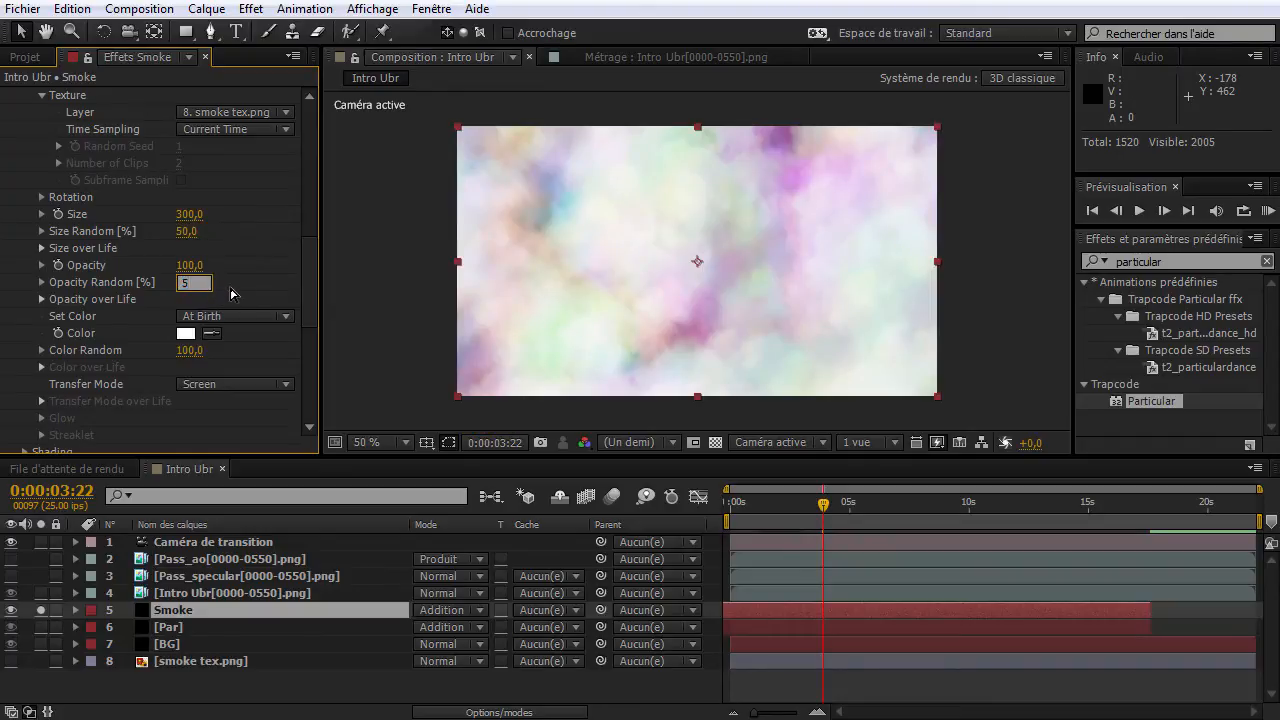
key("Return")
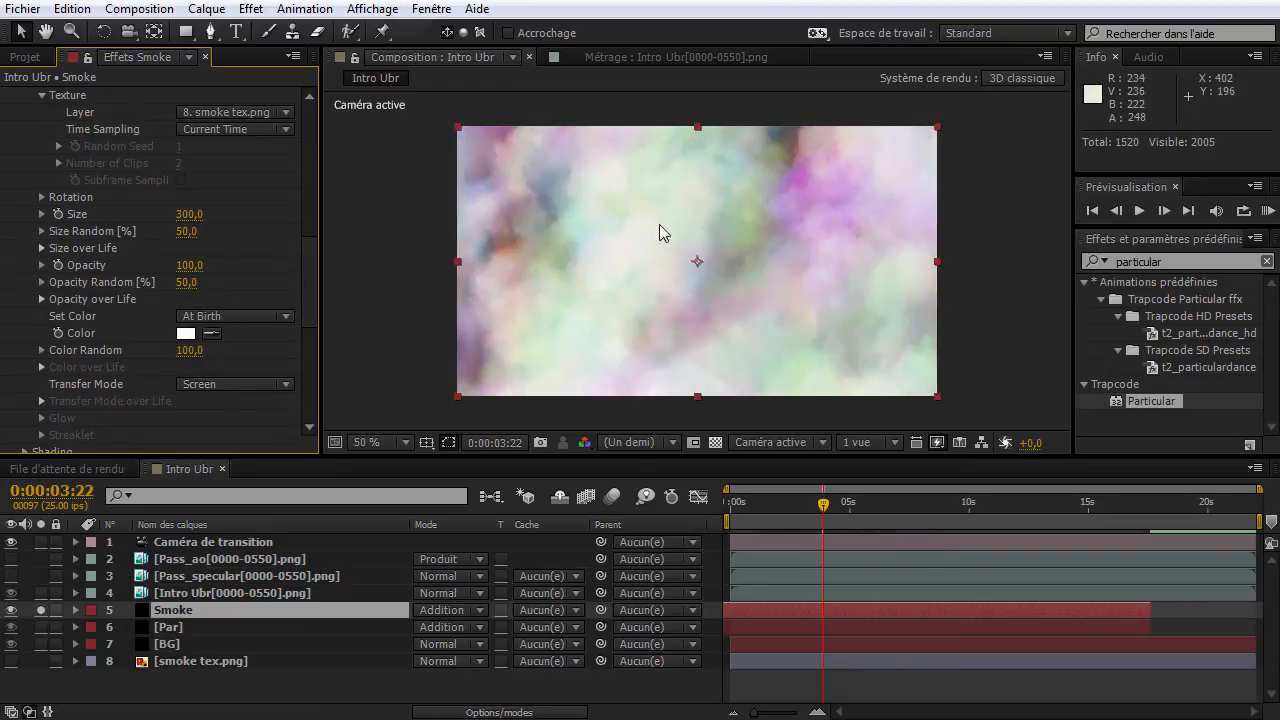
Apply the rise-and-fall preset curve to both Size over Life and Opacity over Life of the smoke particles.
left_click(39, 303)
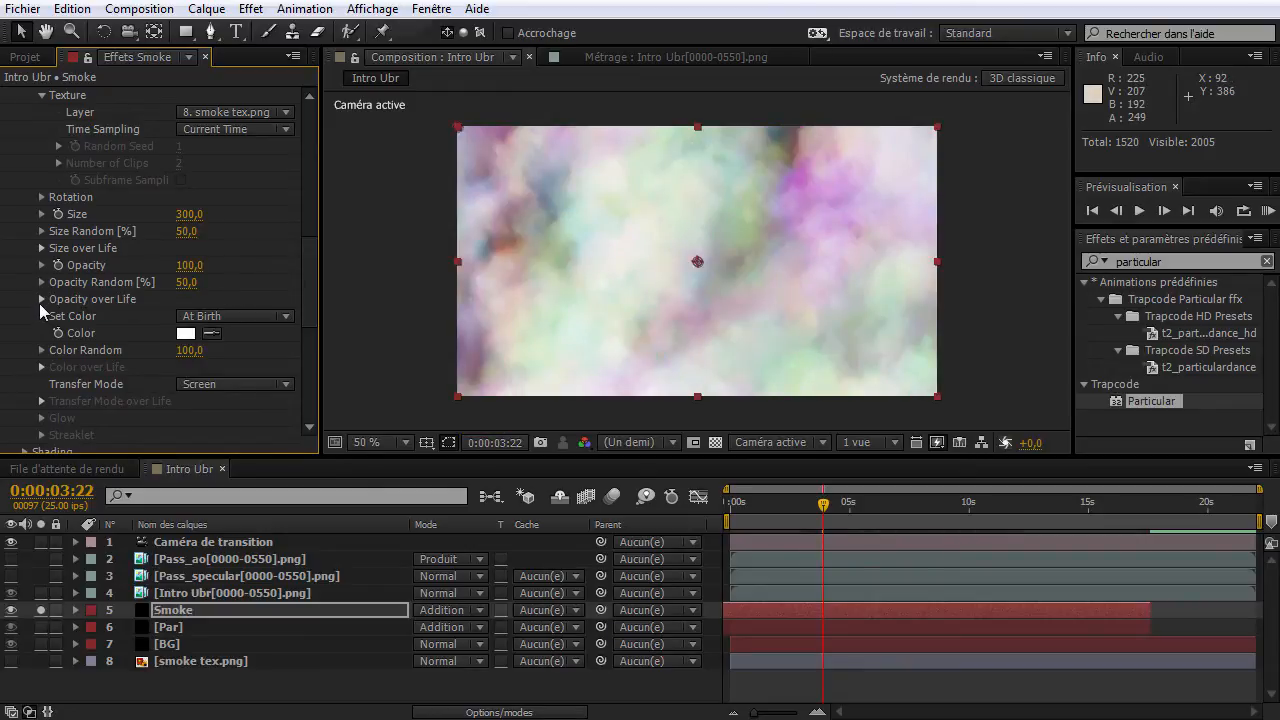
left_click(40, 301)
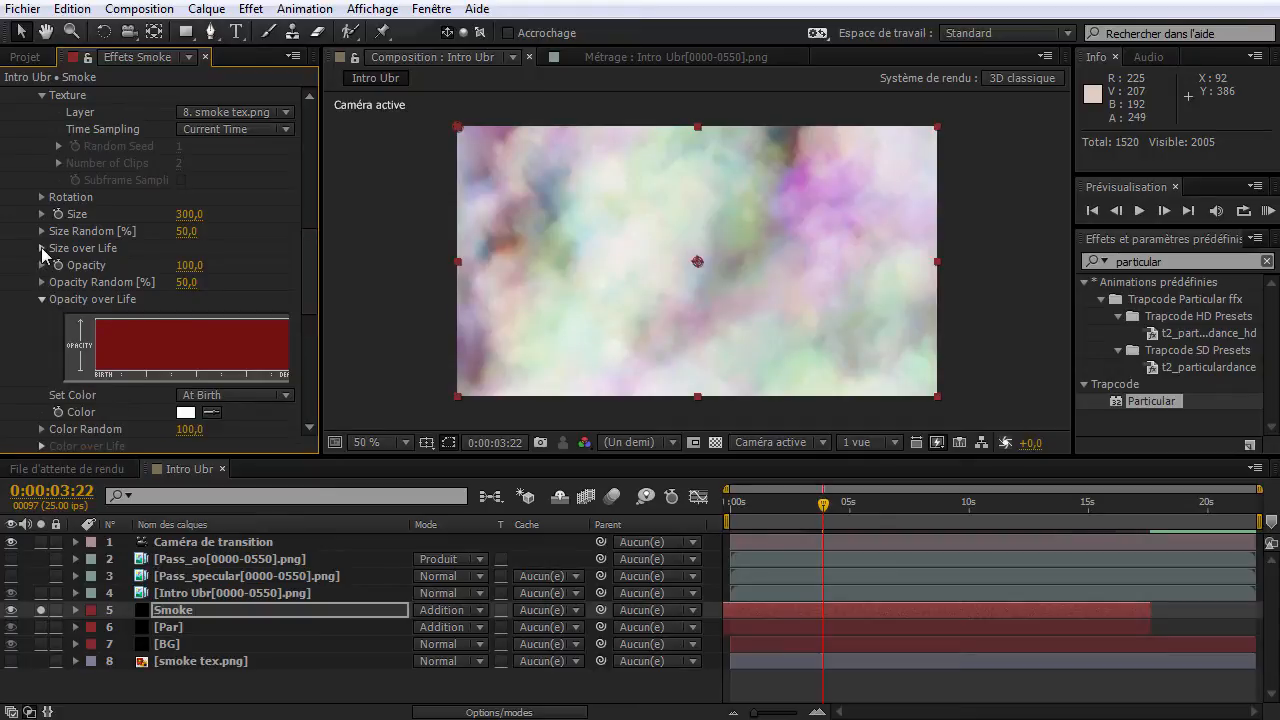
left_click(41, 247)
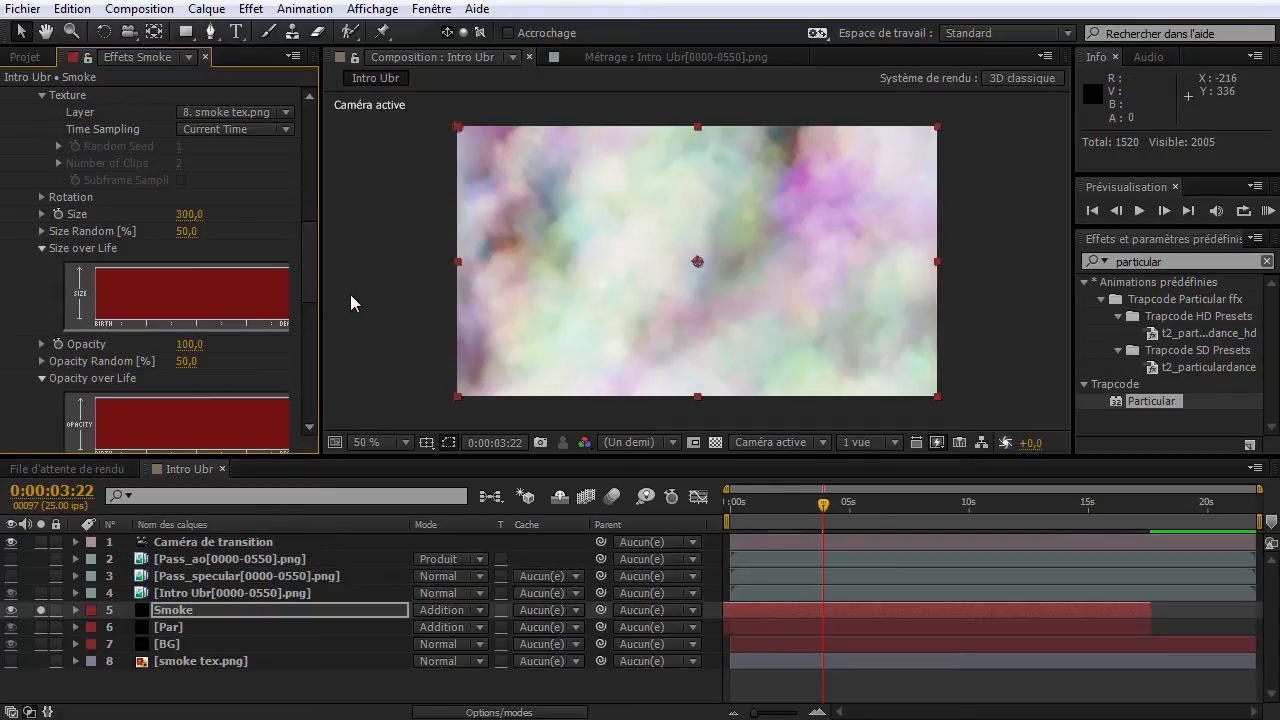
left_click_drag(321, 286, 381, 286)
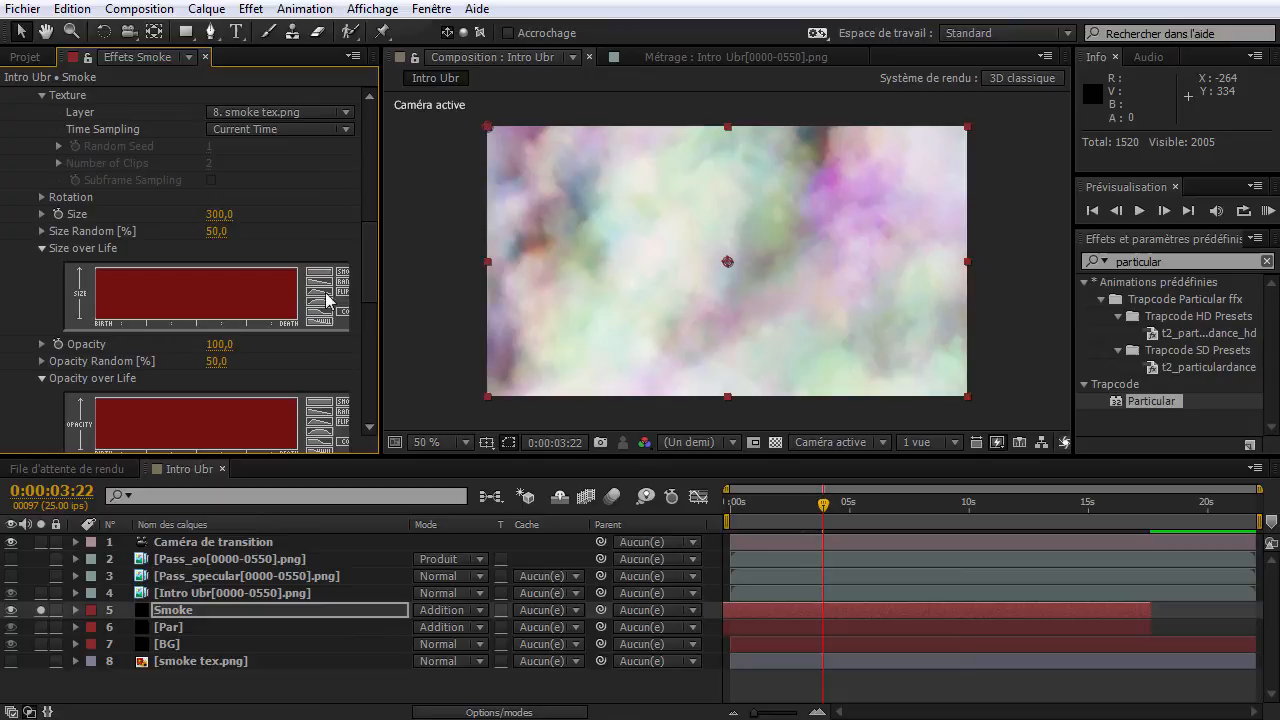
left_click(321, 295)
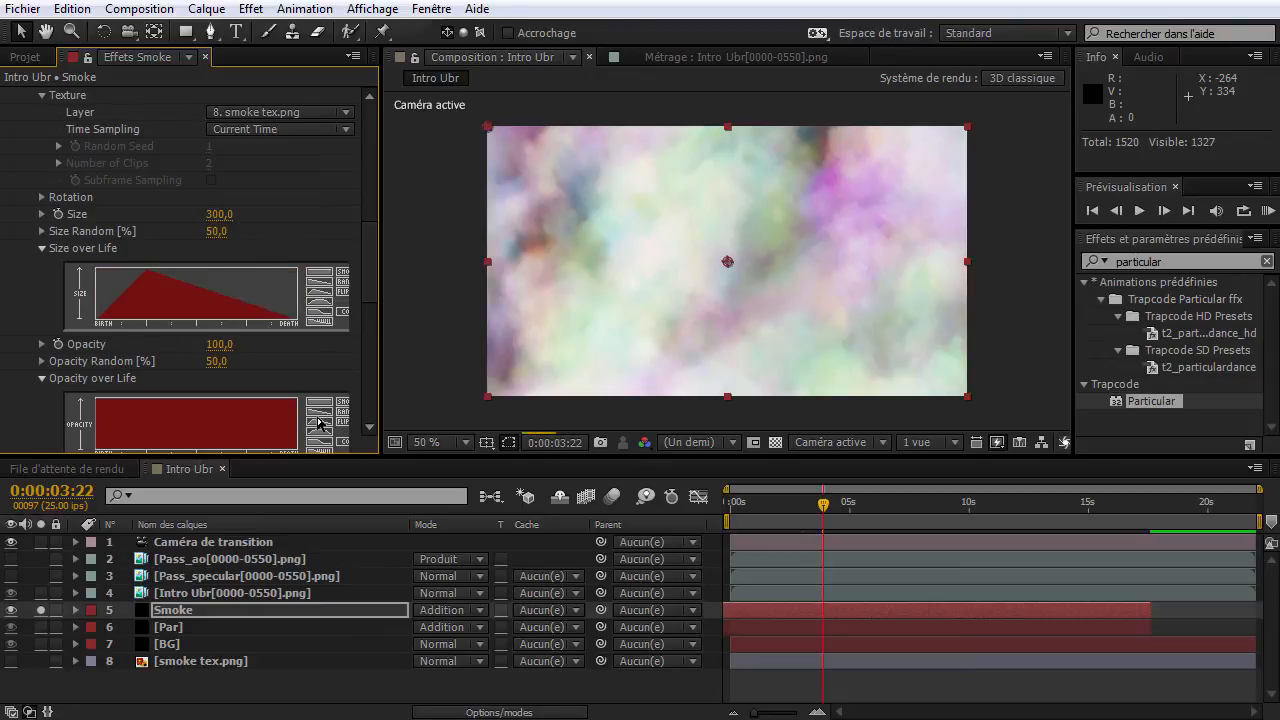
left_click(318, 424)
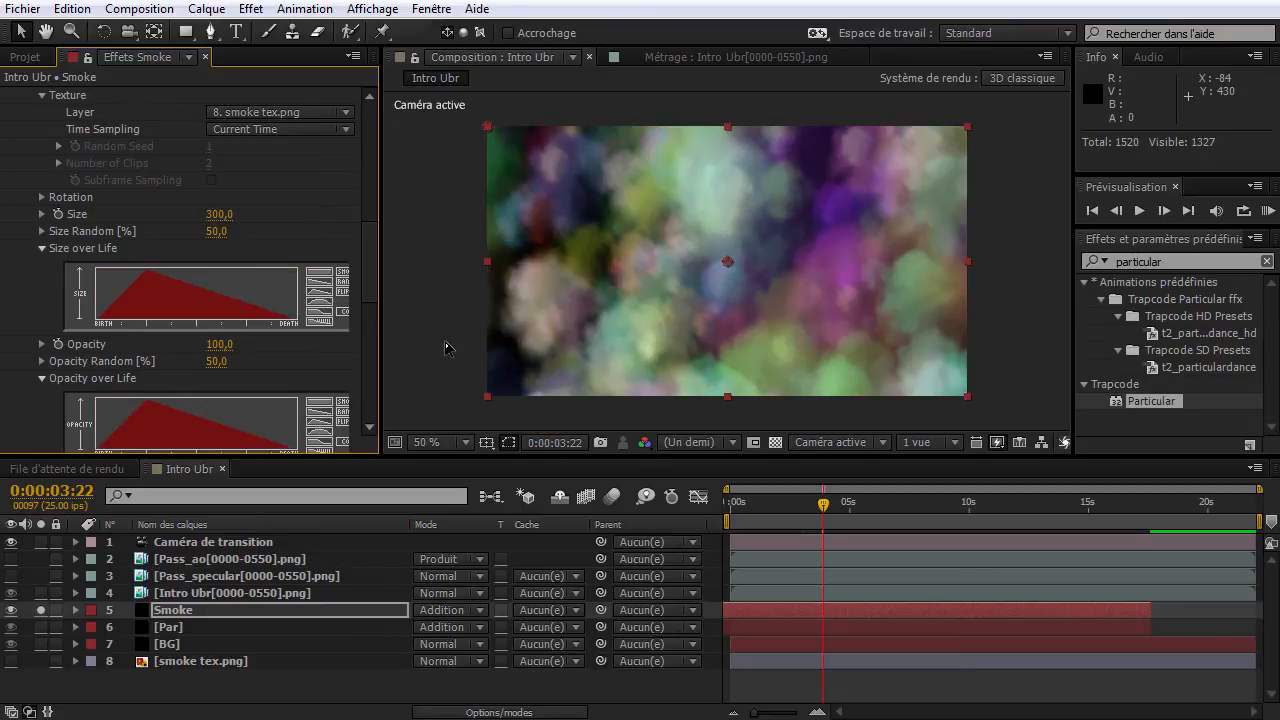
Solo the Par layer instead of Smoke and apply the rise-and-fall preset curve to its particles' Size over Life.
left_click(162, 628)
left_click(40, 627)
left_click(40, 610)
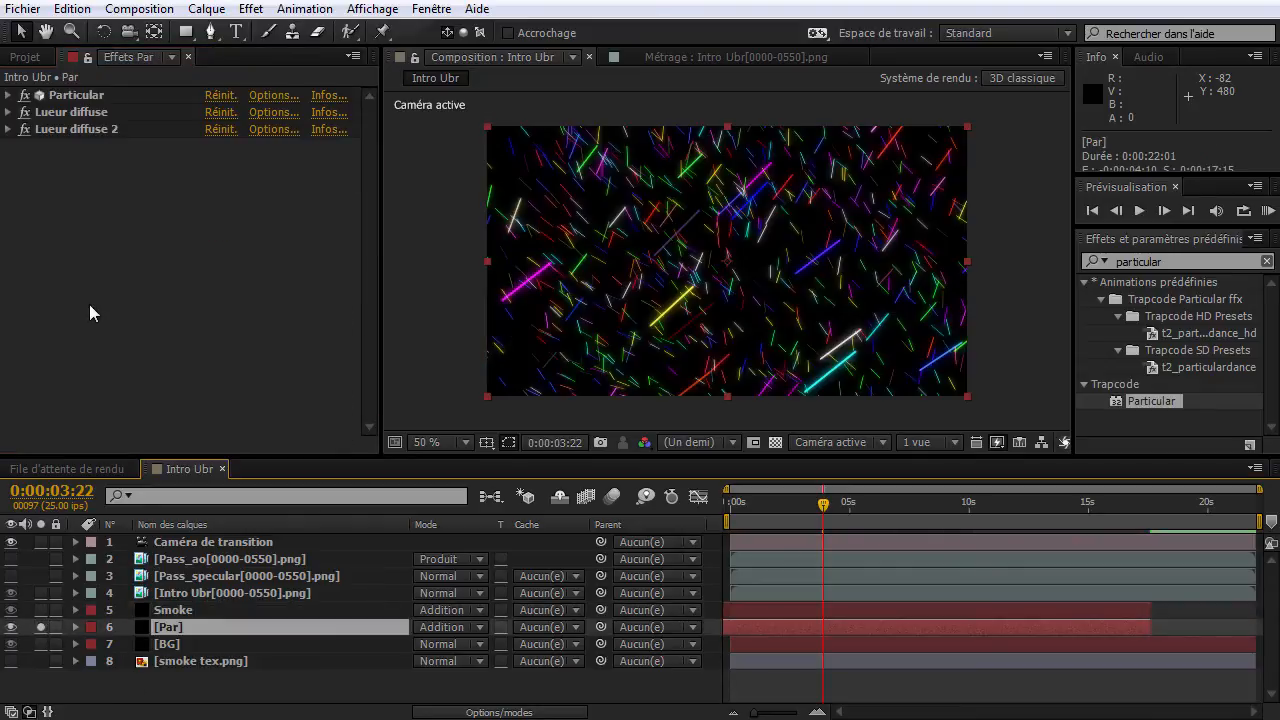
left_click(8, 96)
scroll(244, 337, "down", 10)
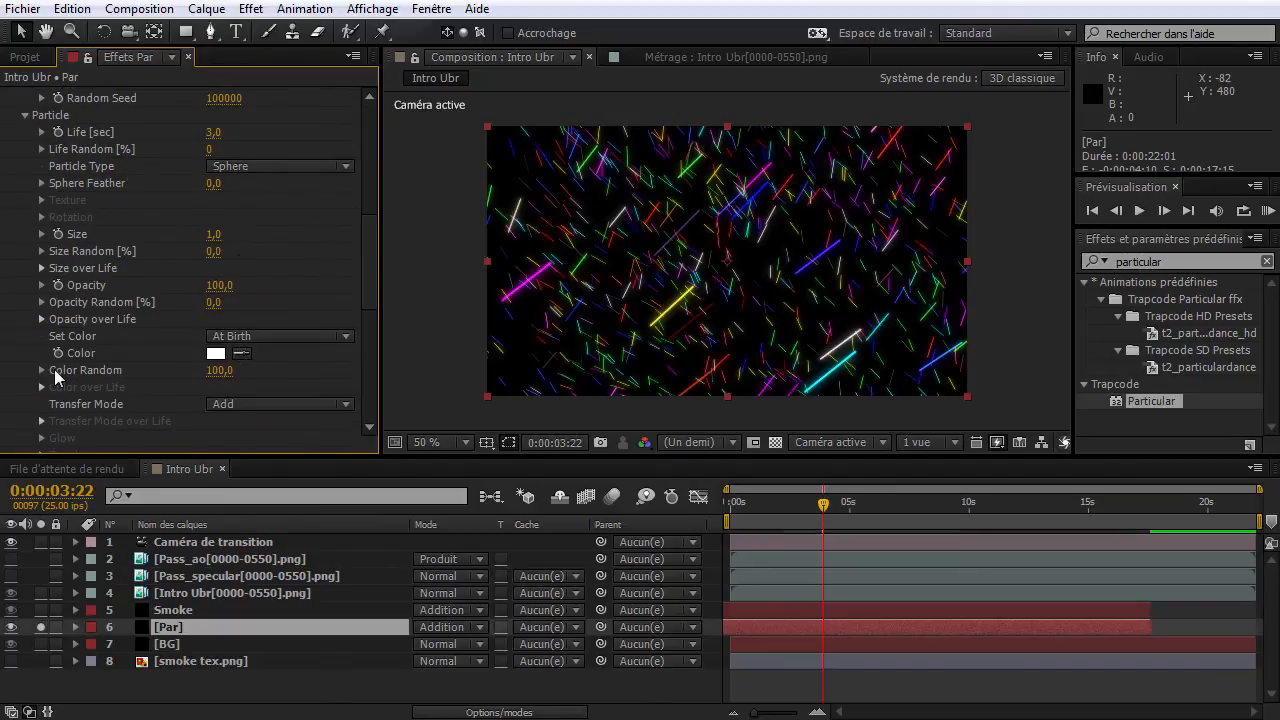
left_click(42, 319)
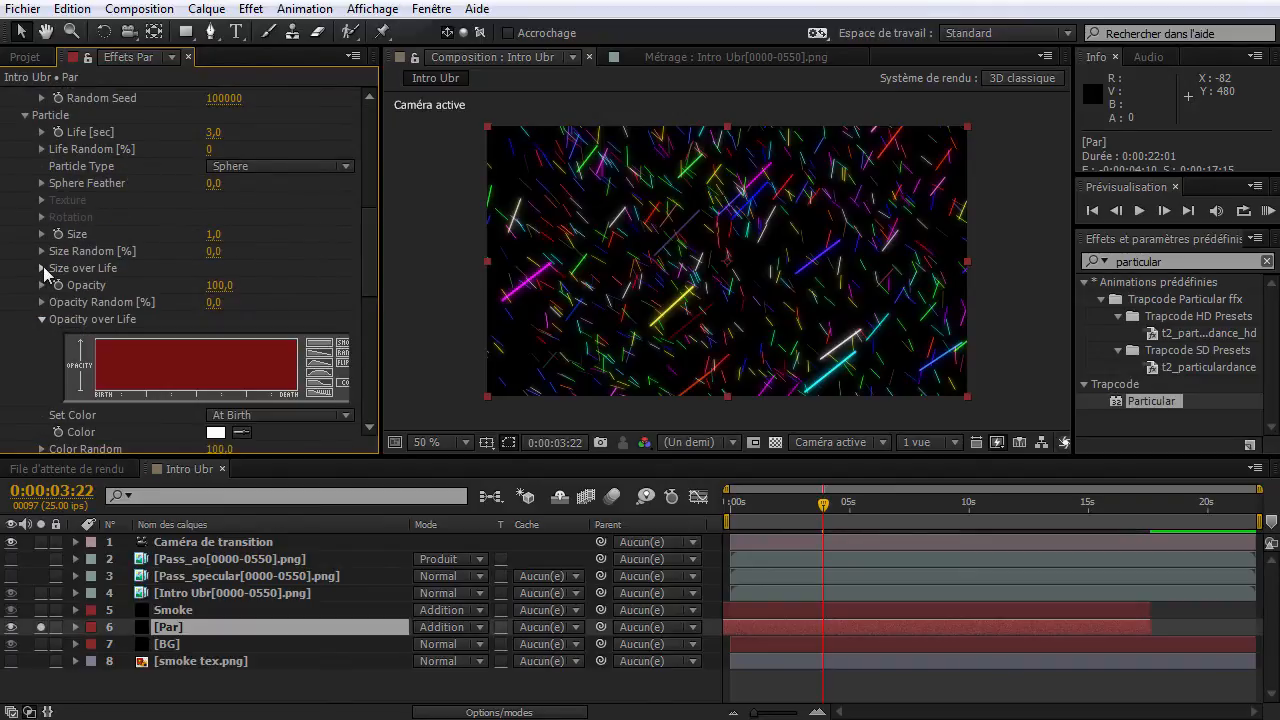
left_click(43, 268)
left_click(326, 318)
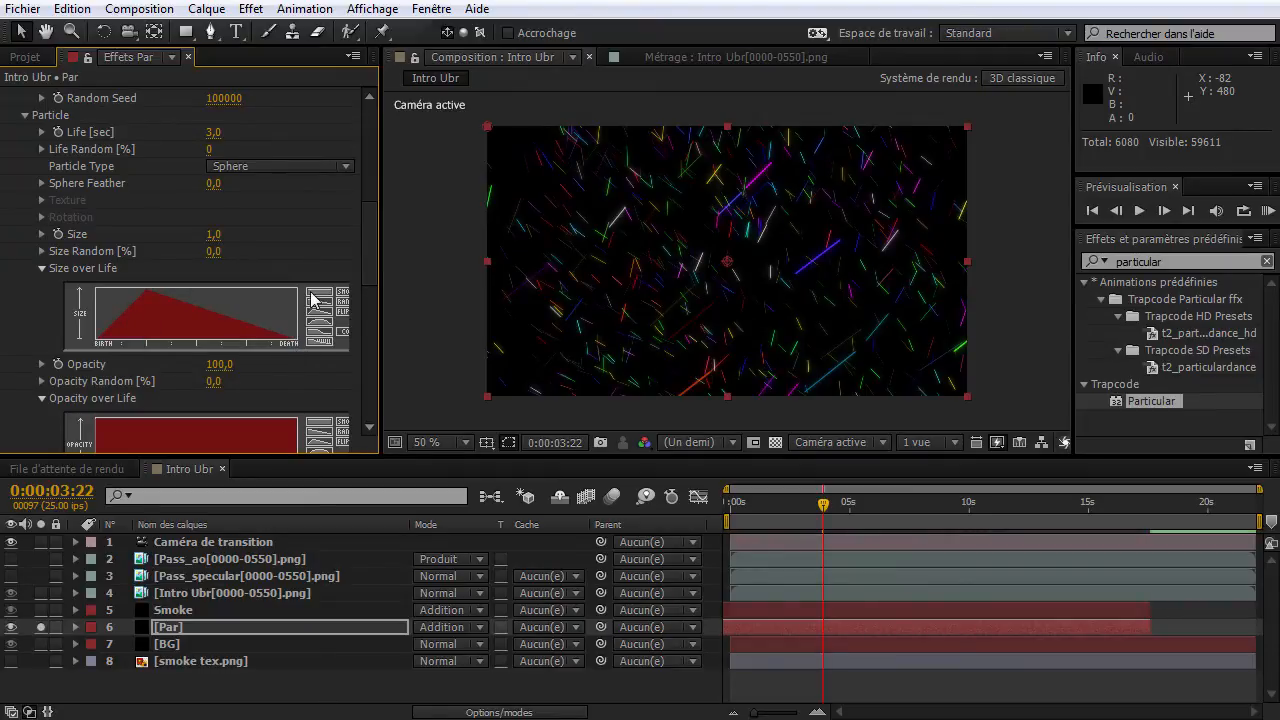
left_click_drag(276, 298, 100, 296)
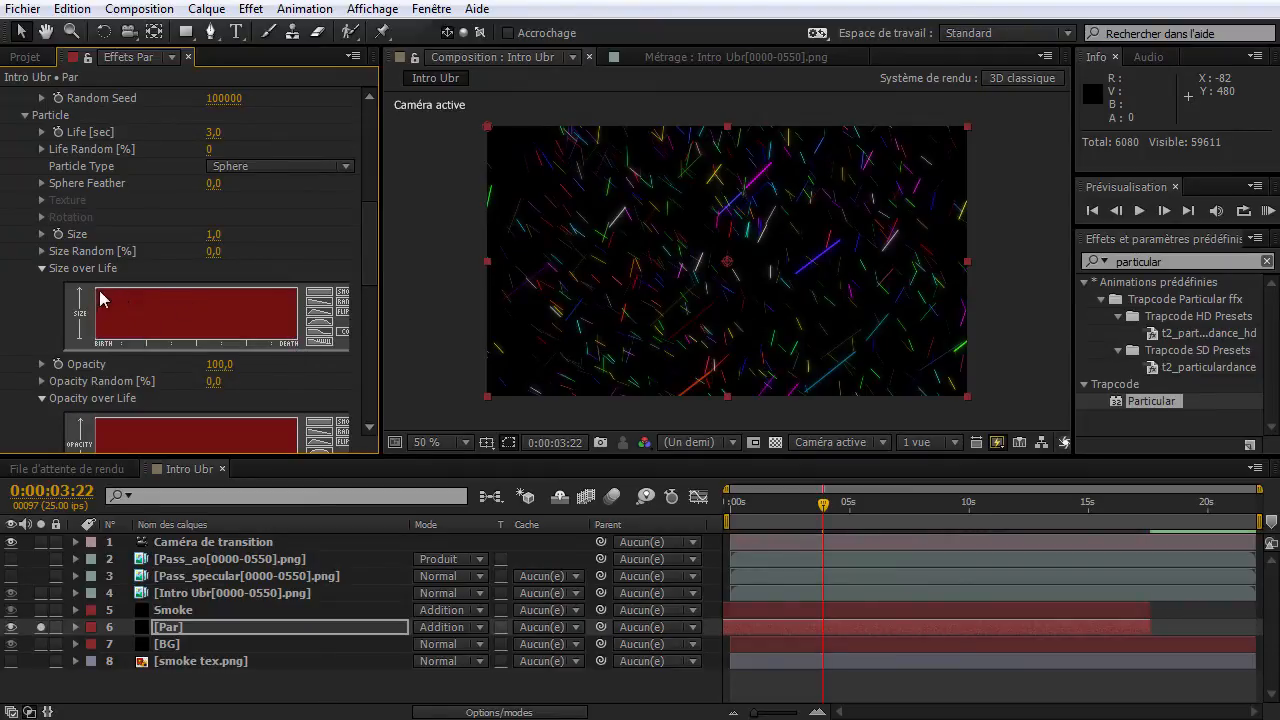
left_click(319, 318)
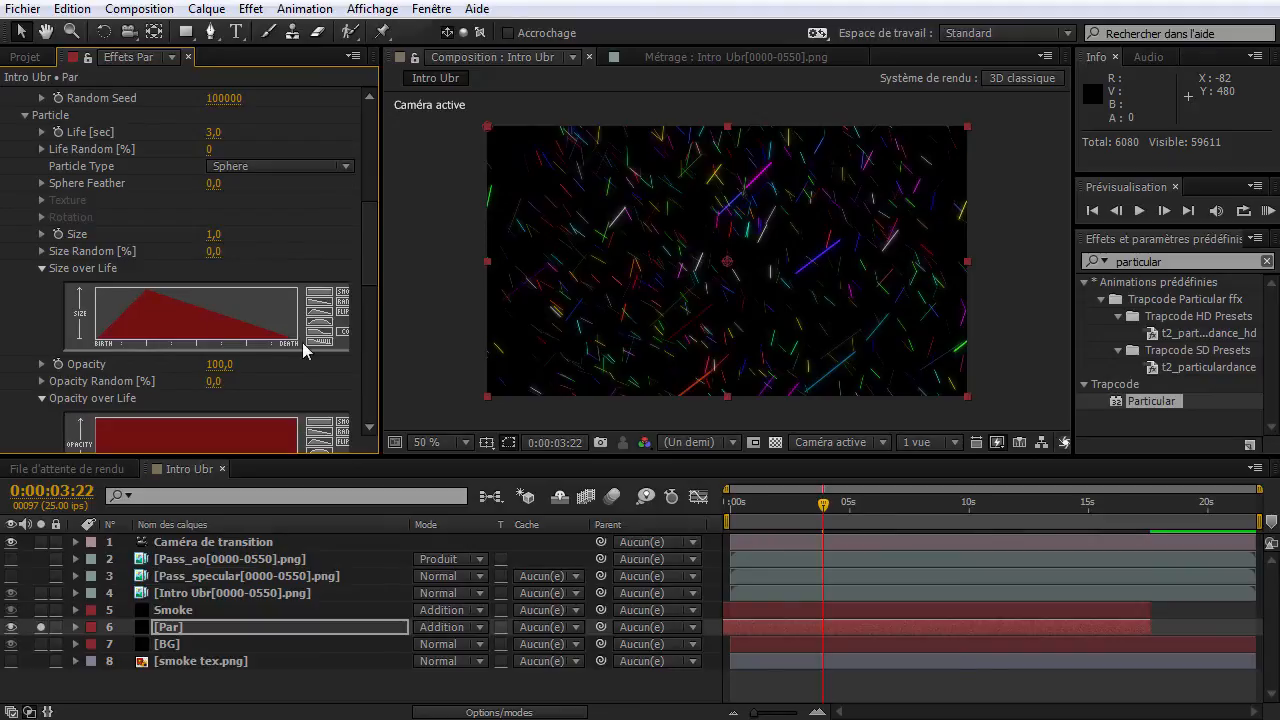
Apply the same rise-and-fall curve to the Par particles' Opacity over Life and unsolo the layer.
scroll(298, 345, "down", 4)
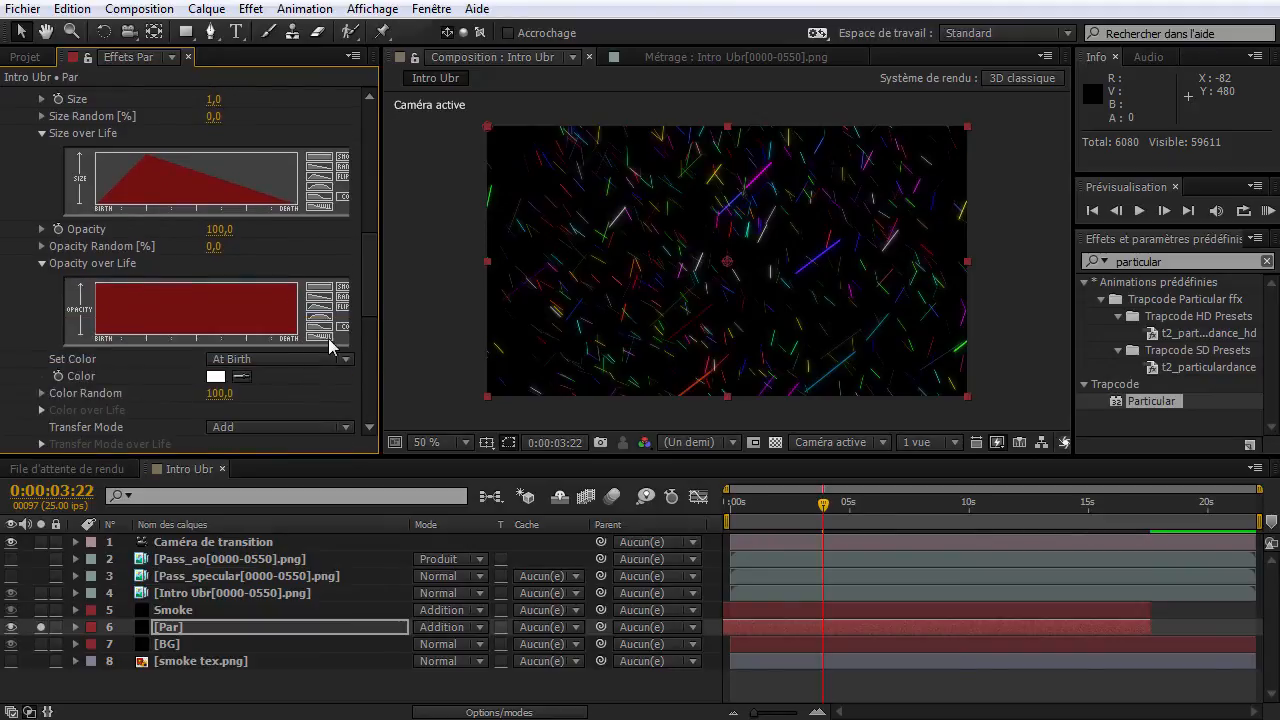
left_click(322, 322)
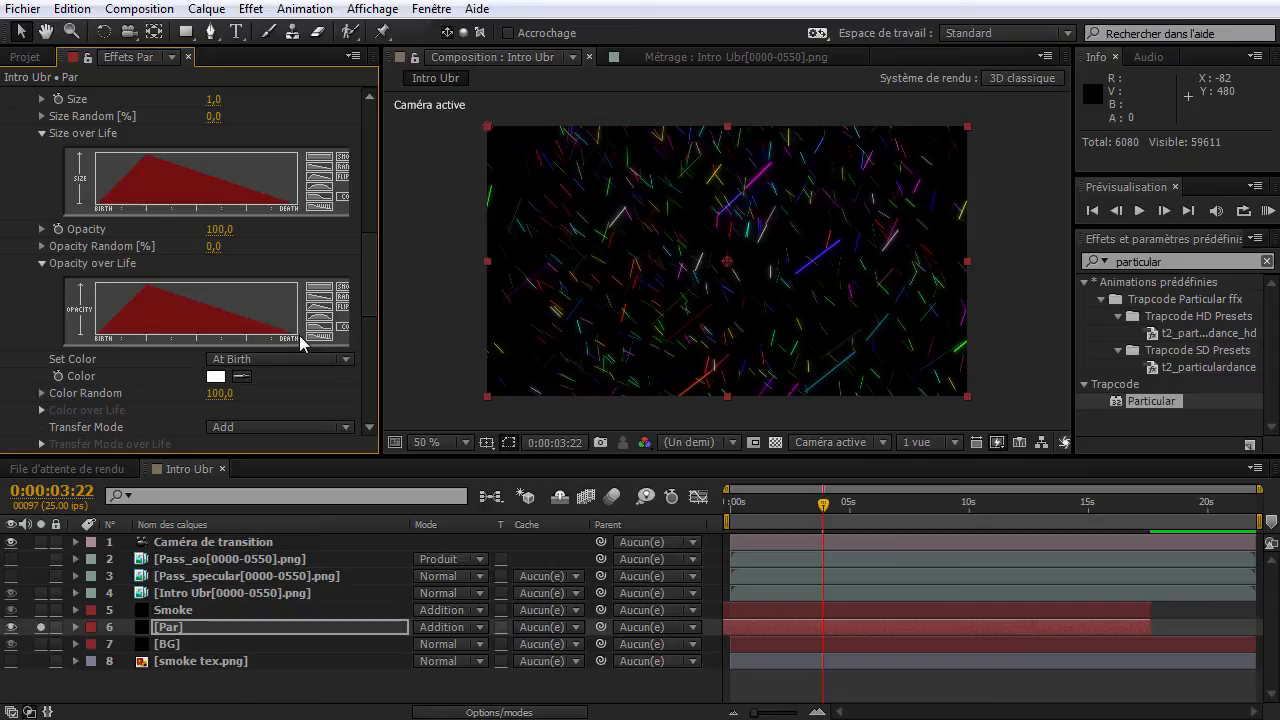
scroll(265, 326, "down", 7)
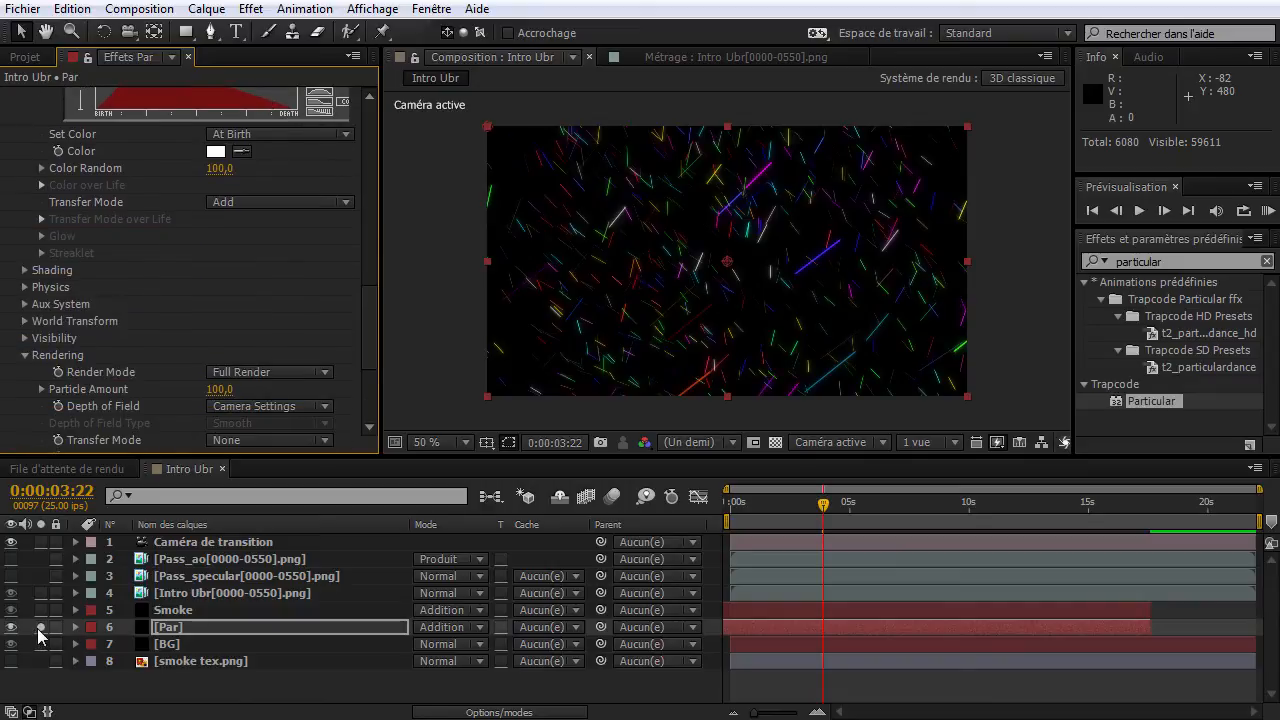
left_click(40, 627)
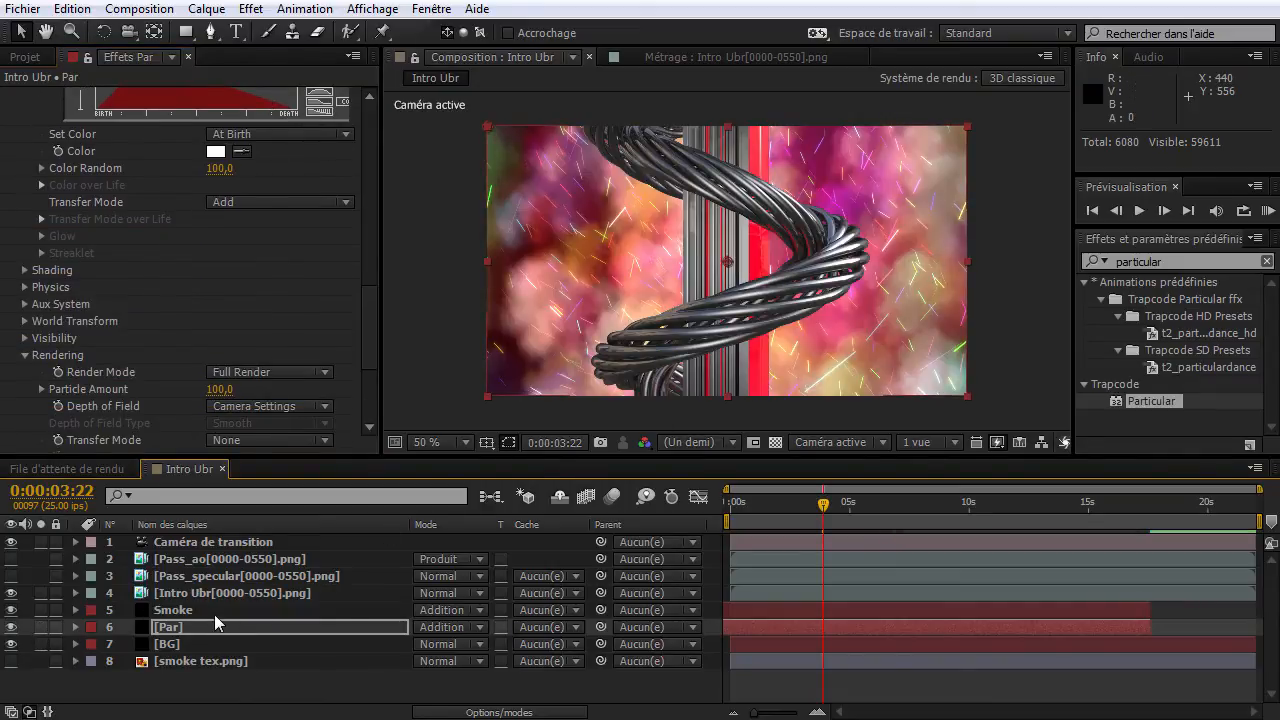
Solo the Smoke layer, try particle Opacity values of 50 and 25, and unsolo it to see the composite.
left_click(214, 612)
left_click_drag(370, 114, 376, 227)
left_click(40, 610)
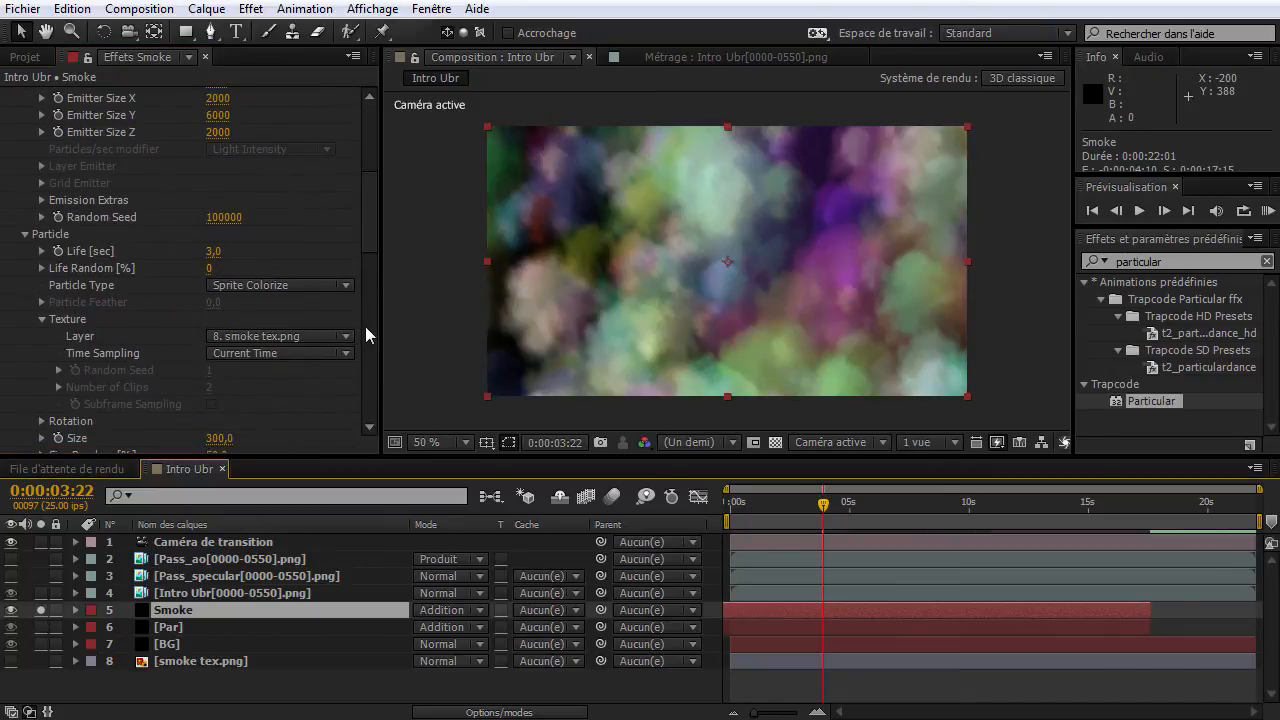
scroll(300, 330, "down", 5)
left_click(221, 348)
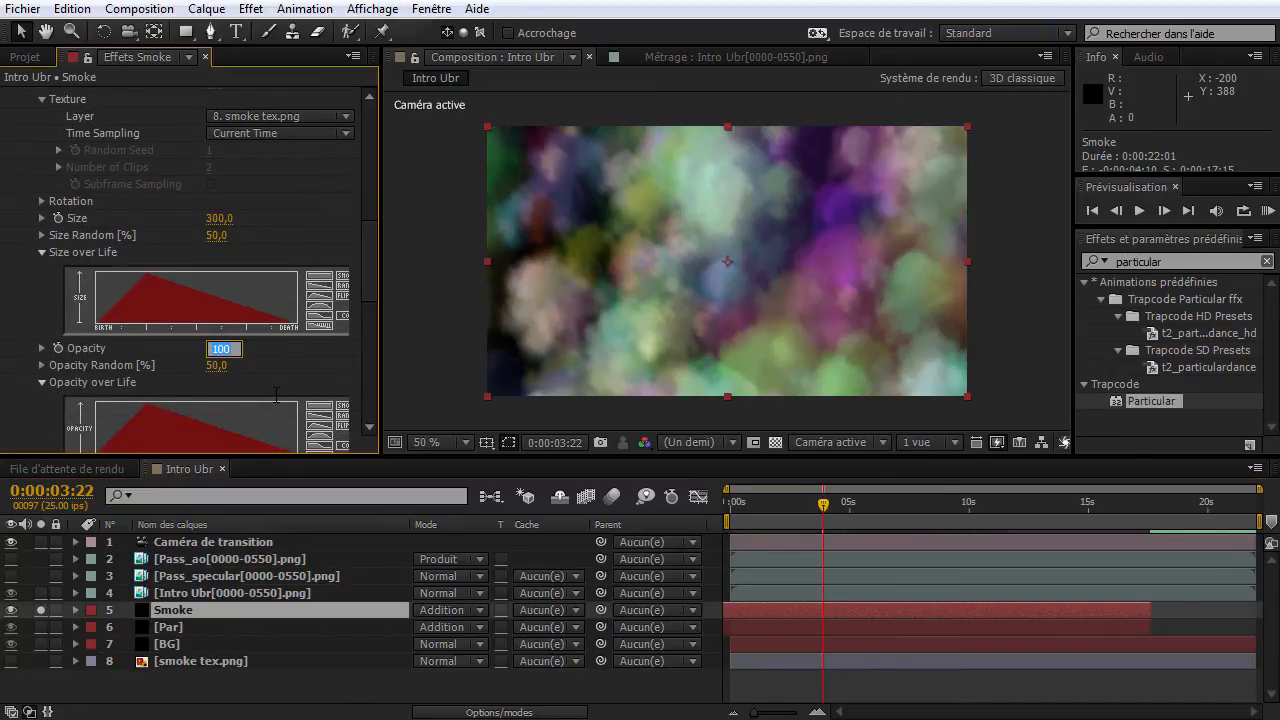
type("50")
key("Return")
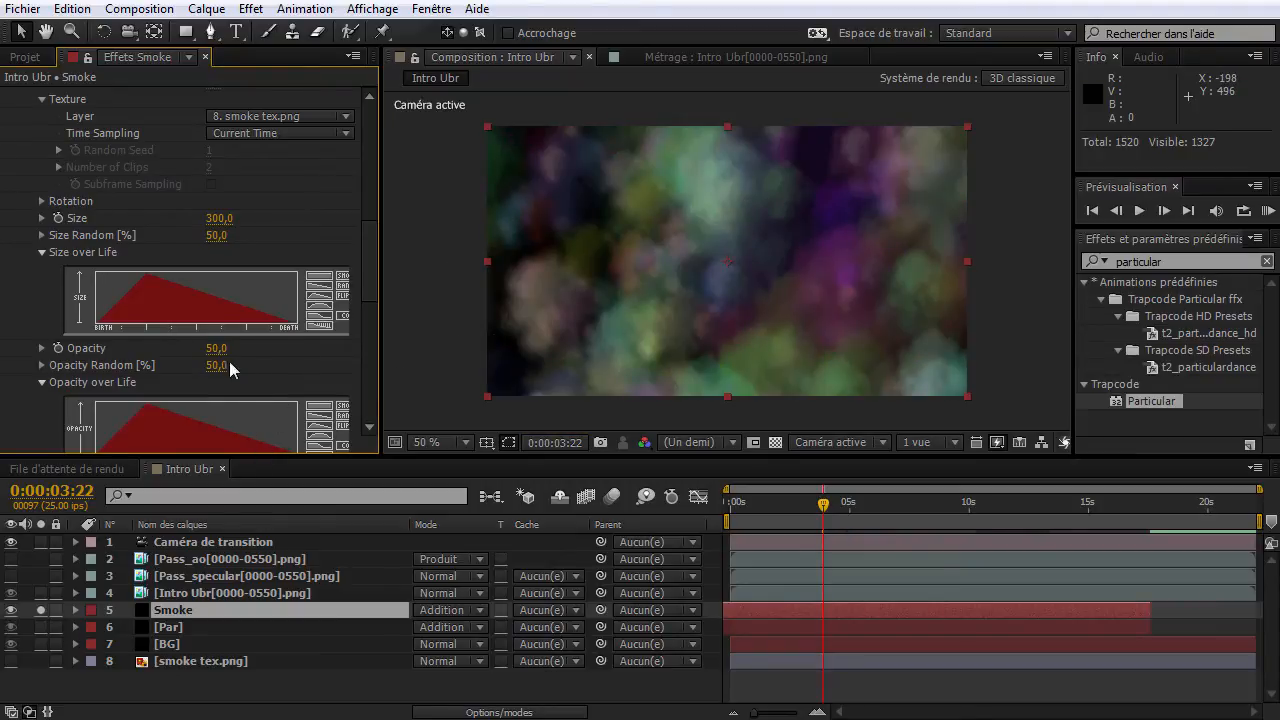
left_click(217, 348)
type("25")
key("Return")
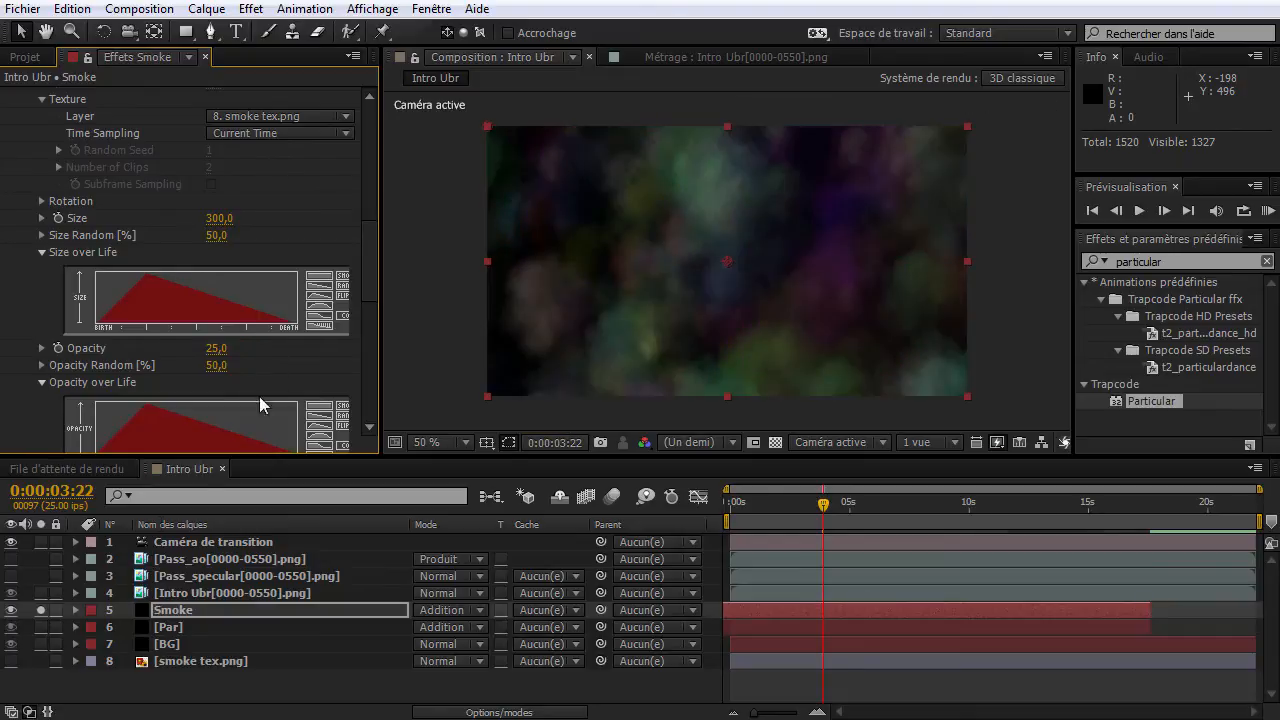
left_click(40, 610)
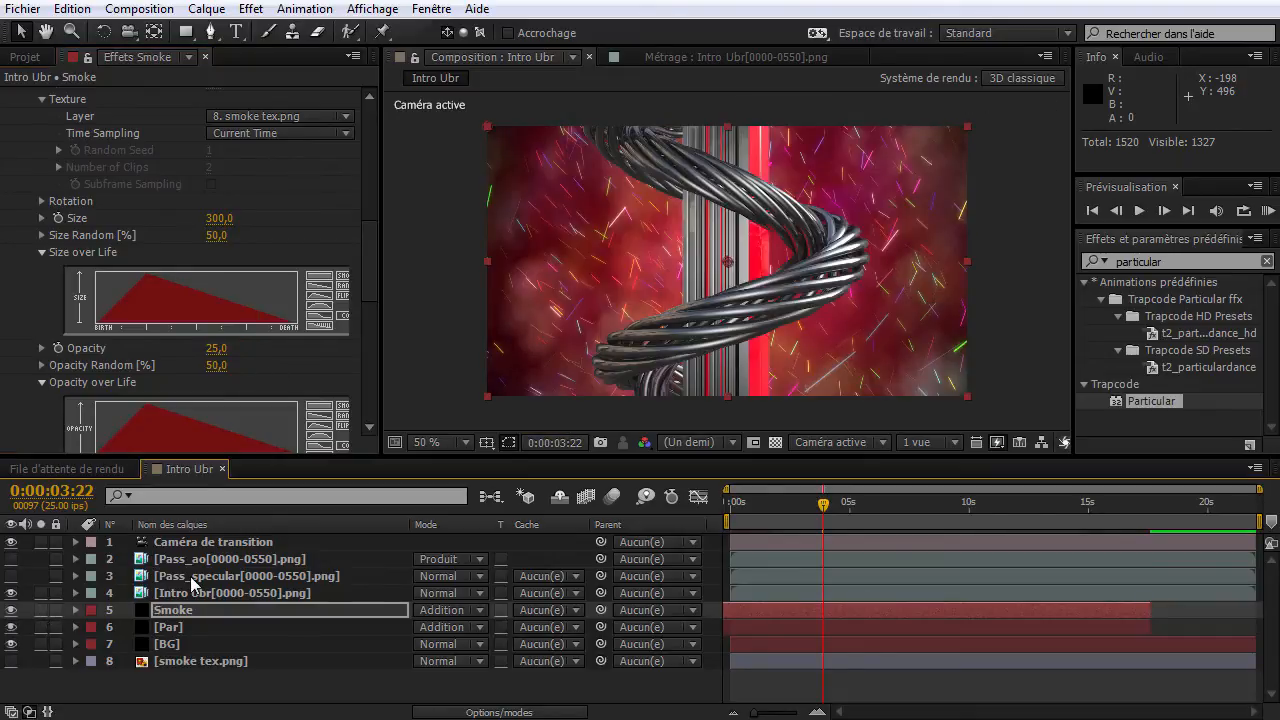
Set the smoke particles' Opacity to 35 and check the composite at 0:00:08:15 and 0:00:01:03.
left_click(217, 348)
type("35")
key("Return")
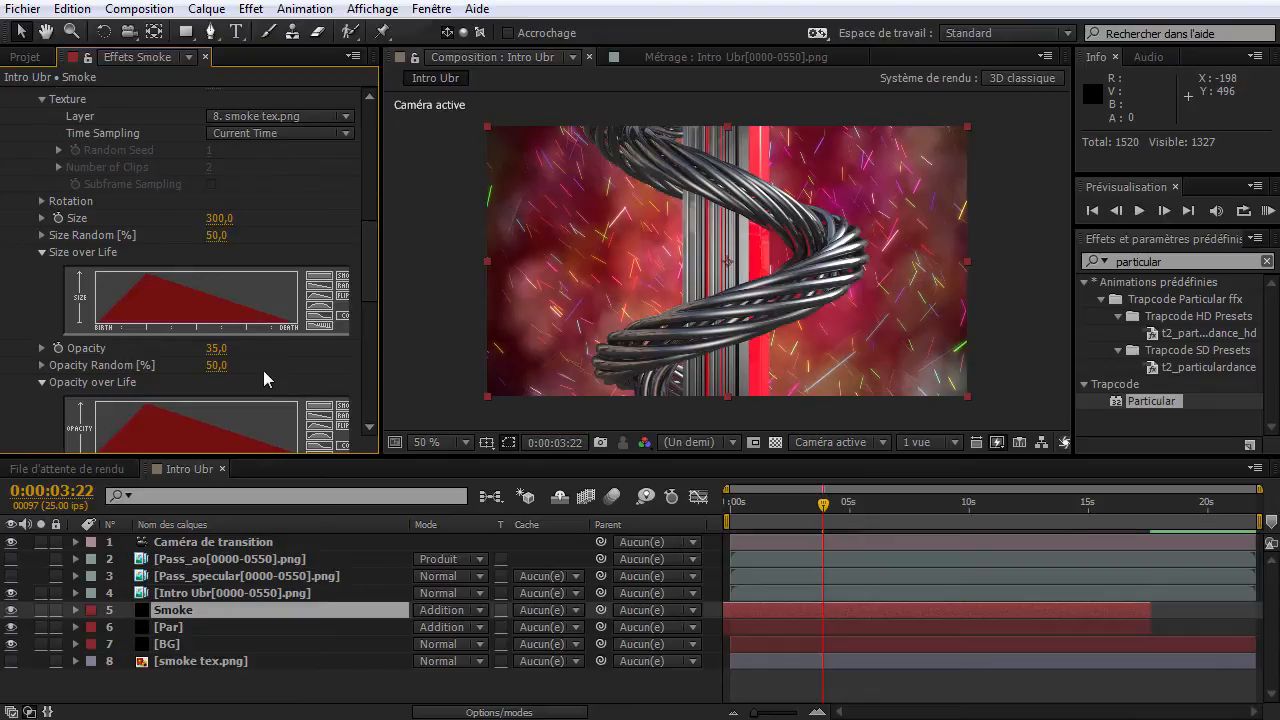
left_click_drag(372, 281, 377, 214)
left_click(935, 512)
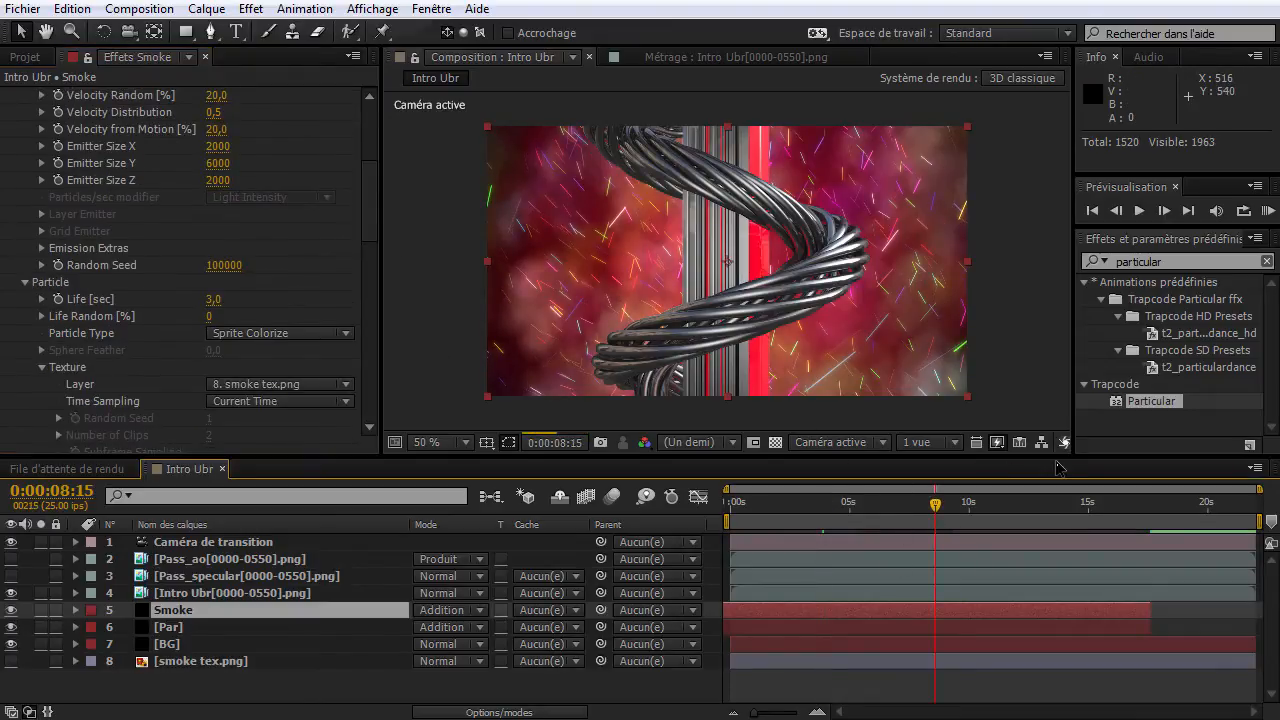
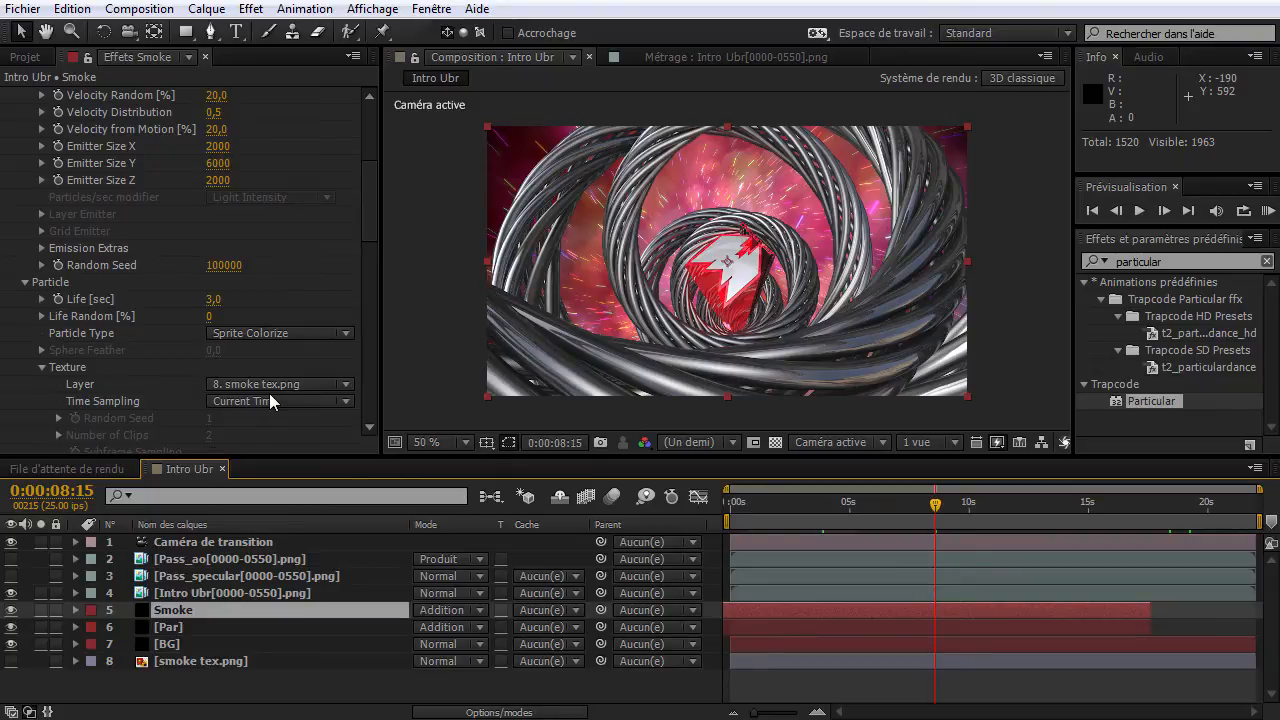
left_click(757, 514)
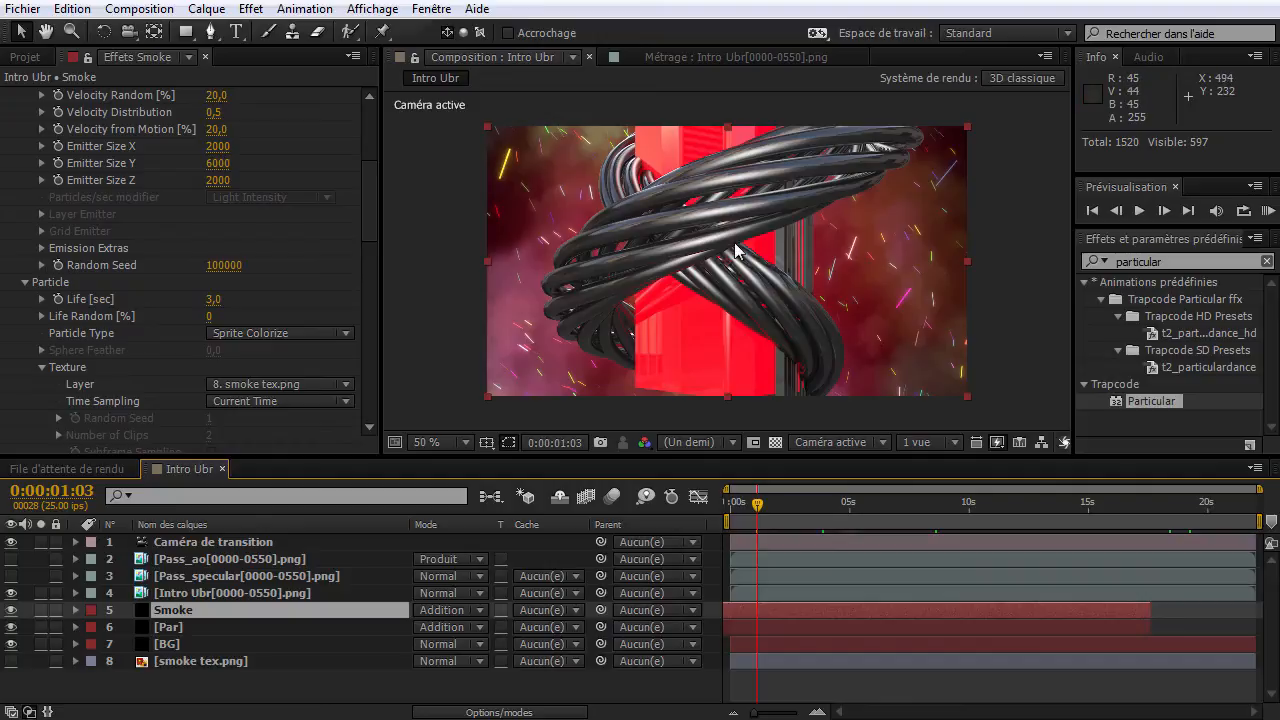
Duplicate the Par layer, place the copy above the Pass_ao layer, and briefly solo it to inspect its particles.
left_click(171, 628)
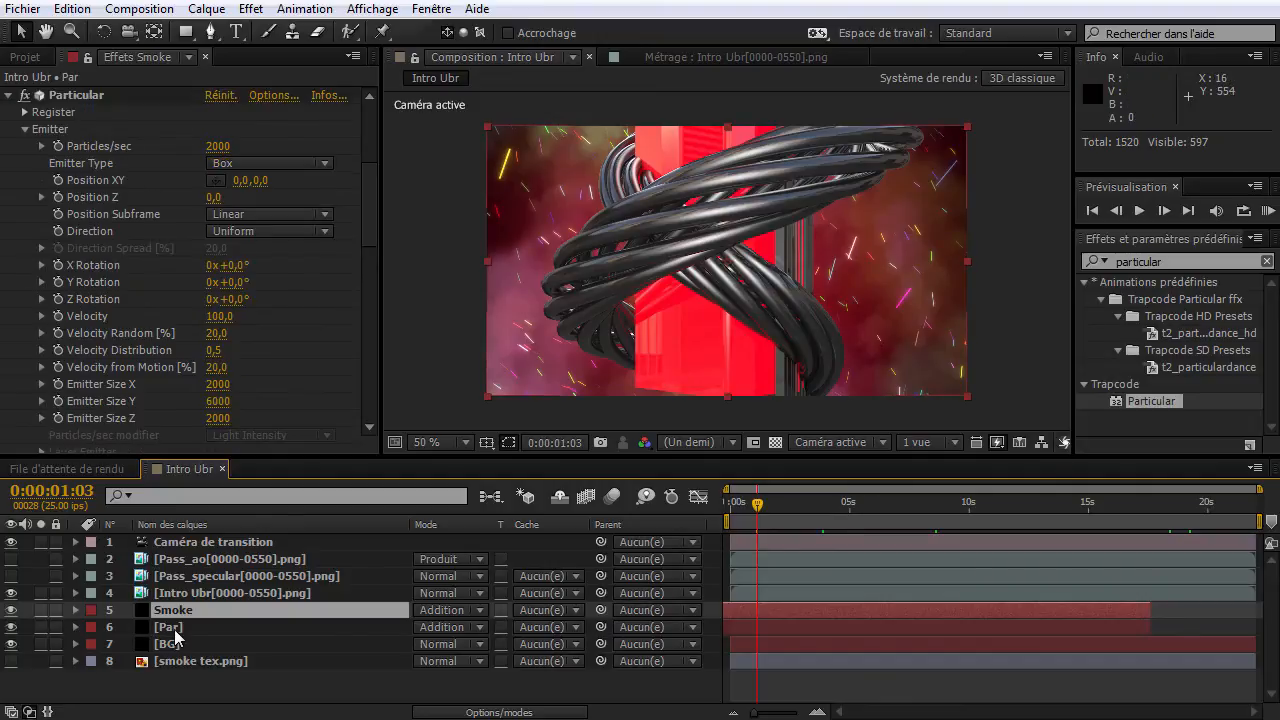
key("ctrl+d")
left_click_drag(185, 629, 222, 558)
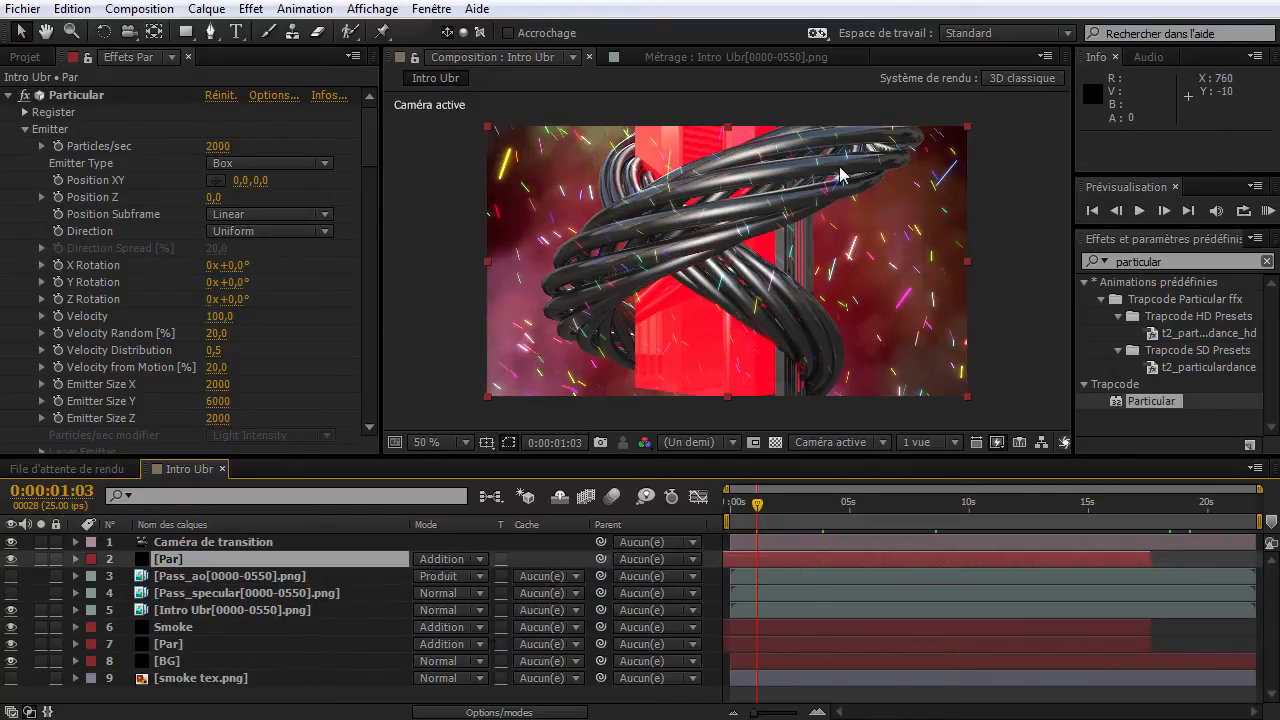
left_click(40, 559)
left_click_drag(361, 158, 372, 365)
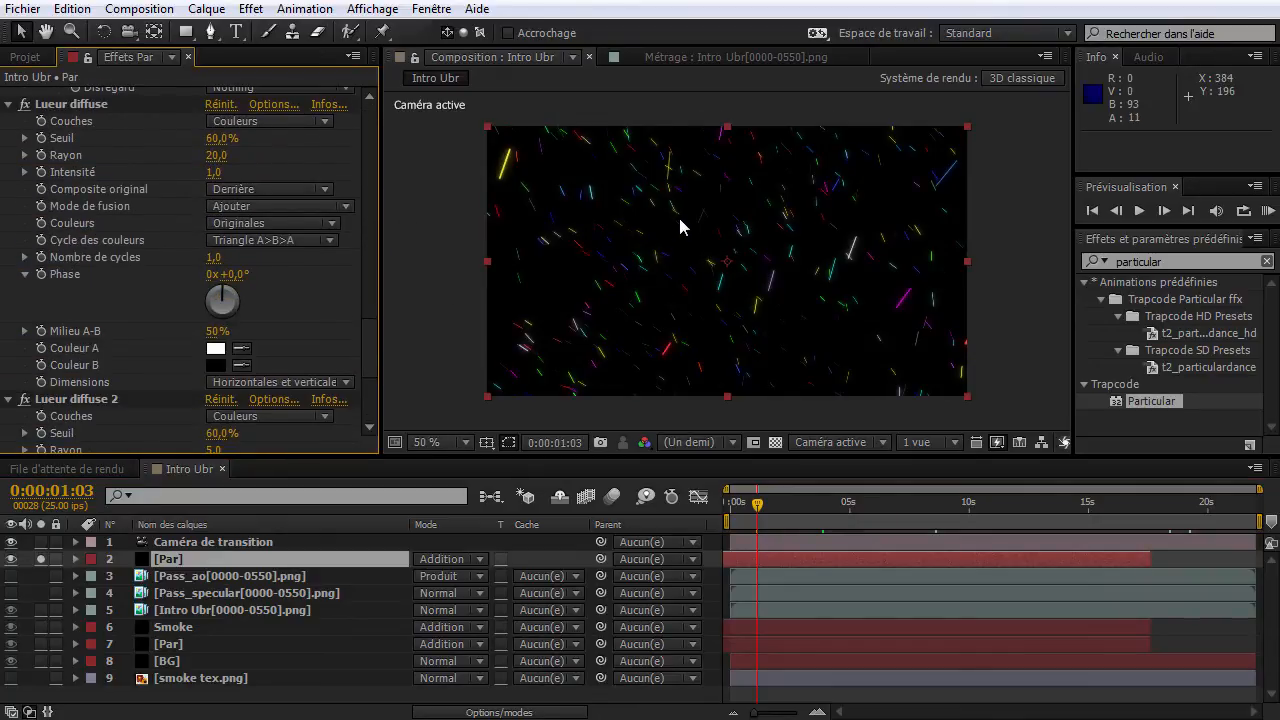
left_click(40, 559)
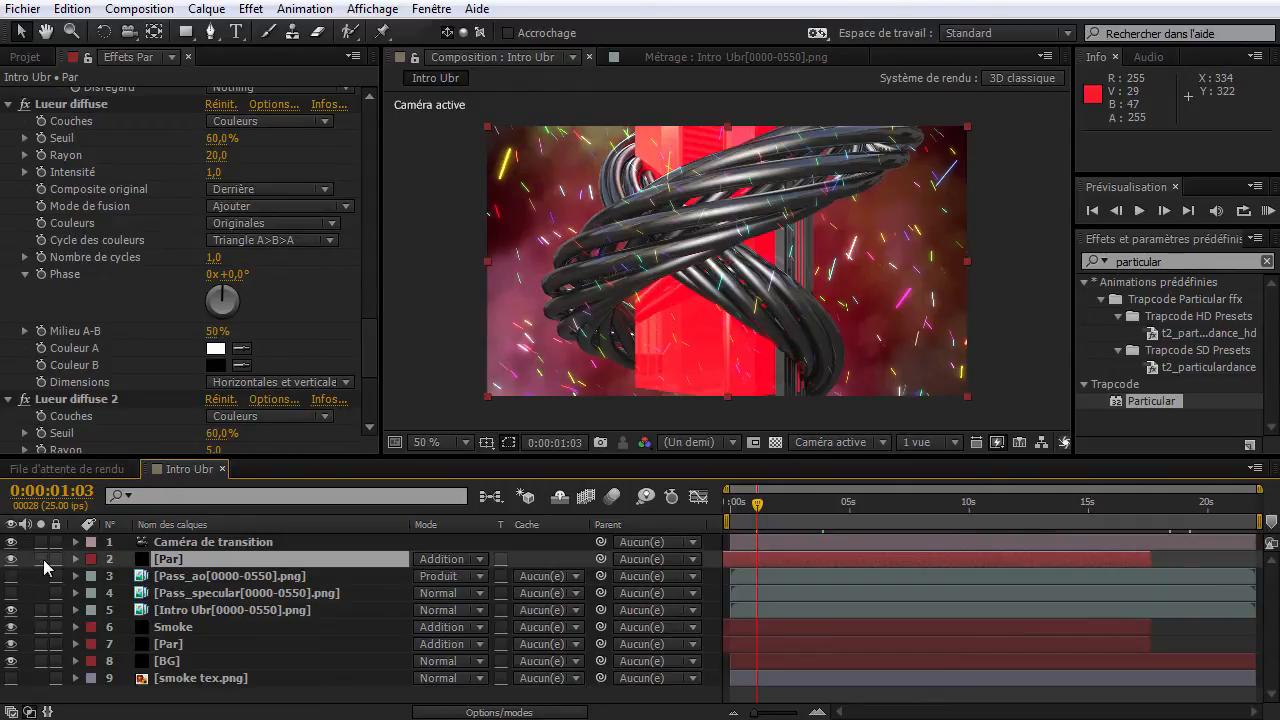
Solo the upper Par layer and set Far Vanish to 2000 in Particular's Visibility settings.
left_click(40, 559)
scroll(55, 285, "up", 12)
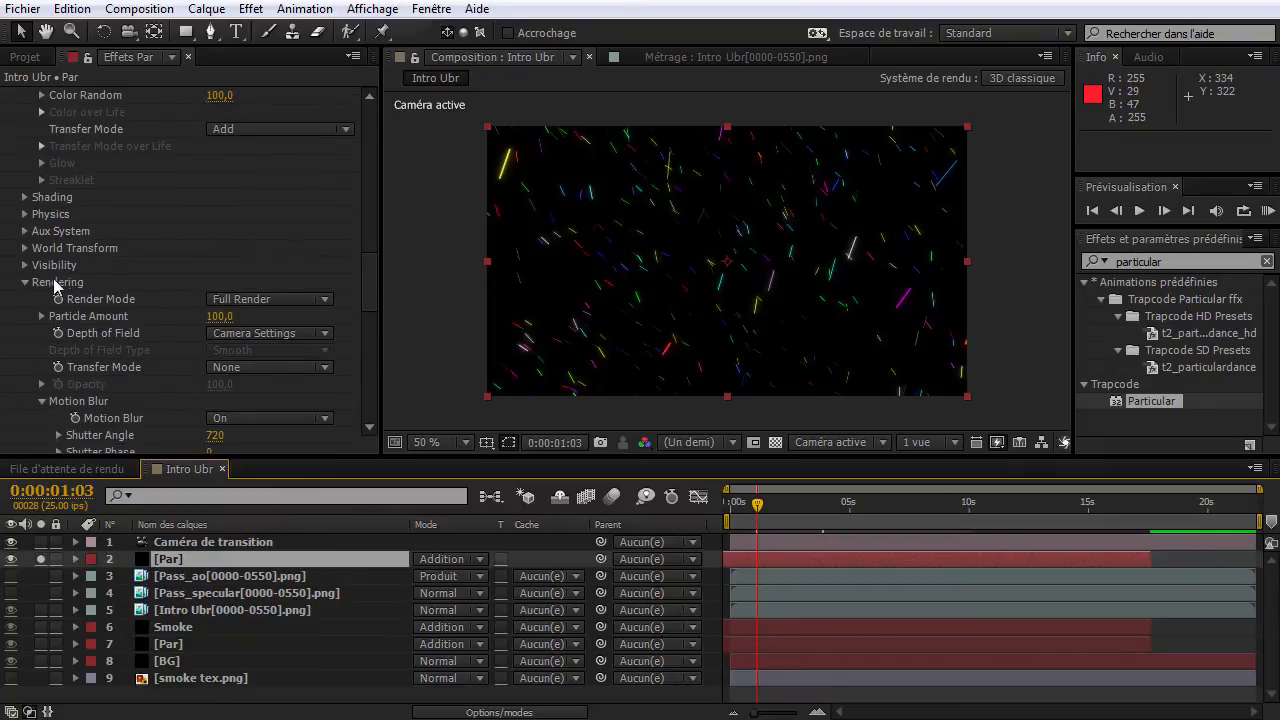
left_click(25, 265)
type("2000")
key("Return")
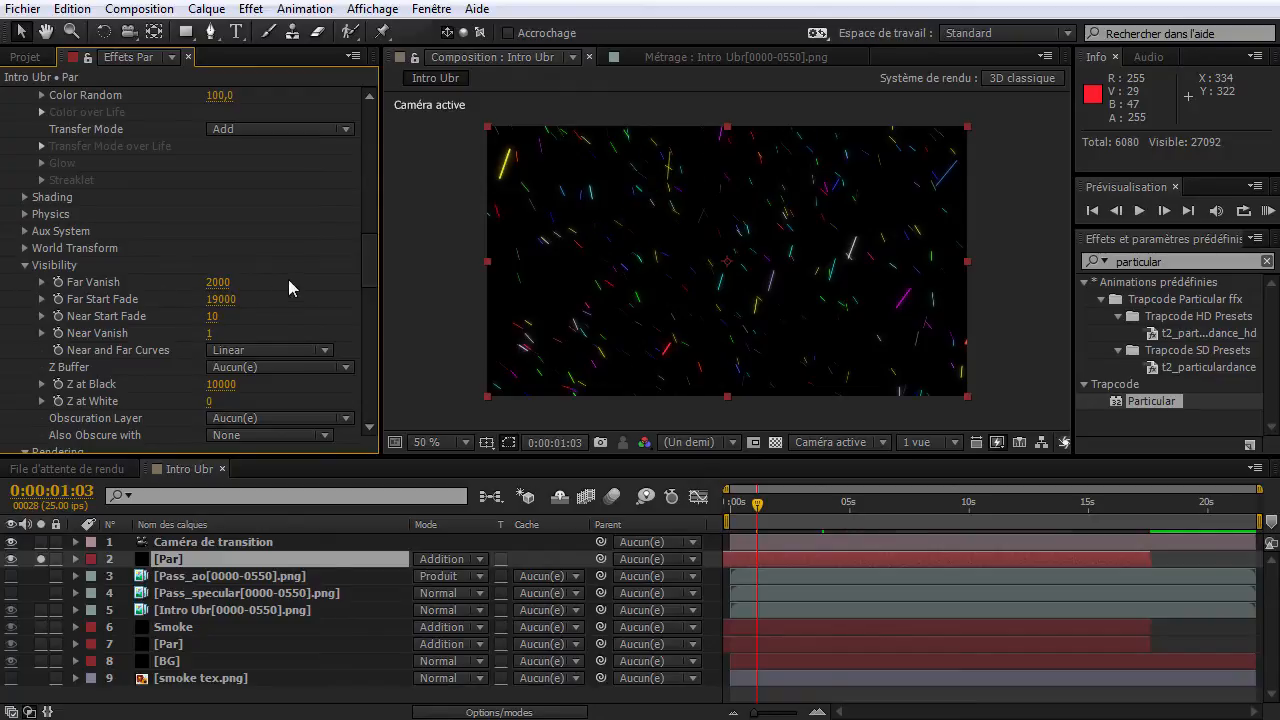
Try a Far Vanish of 1500 on the upper Par layer.
left_click(222, 283)
key("Return")
left_click(224, 285)
type("15200")
left_click(220, 283)
key("Delete")
key("Return")
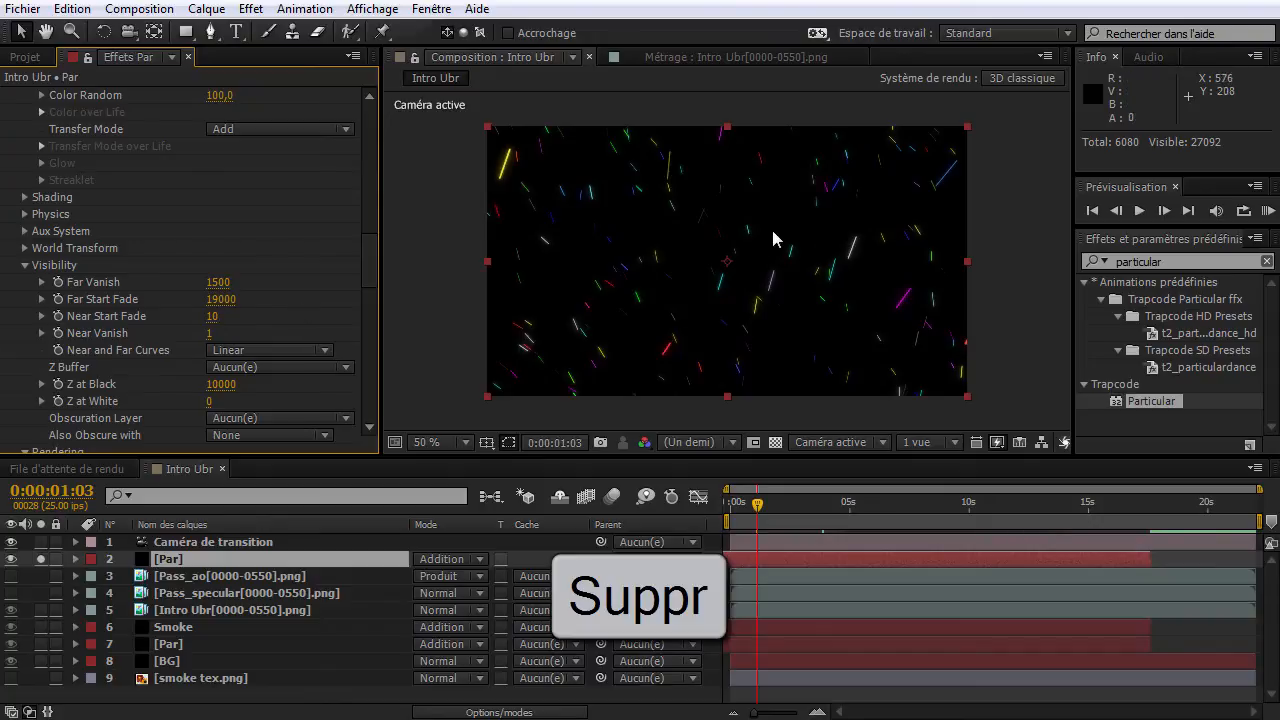
Reset the upper Par layer's Far Vanish to 20000 for comparison and set it to 1400.
left_click(222, 283)
type("20000")
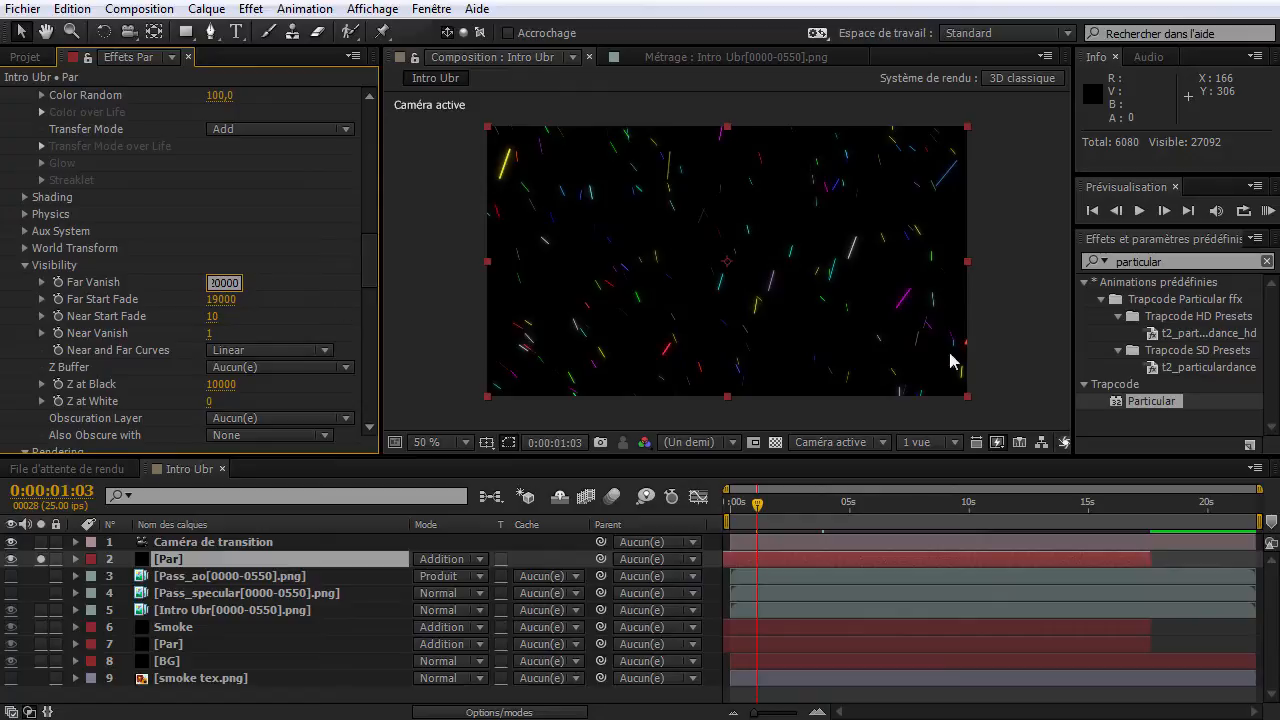
key("Return")
left_click(222, 283)
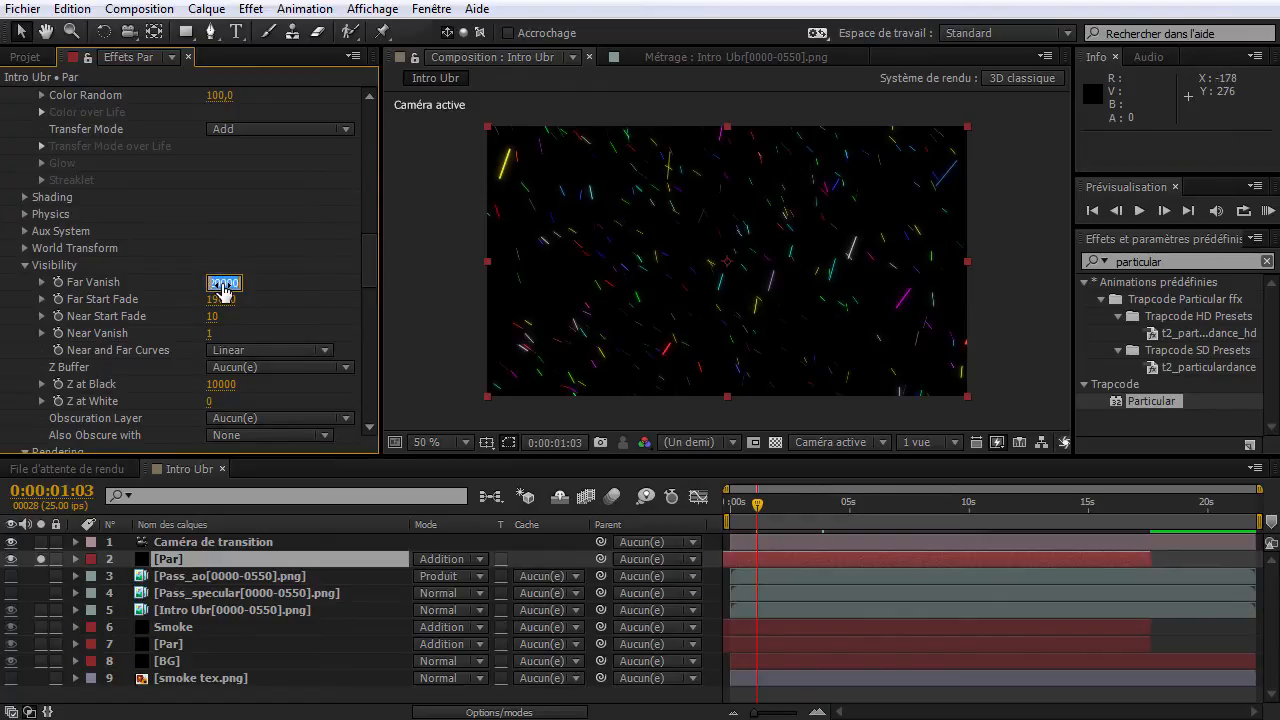
key("Return")
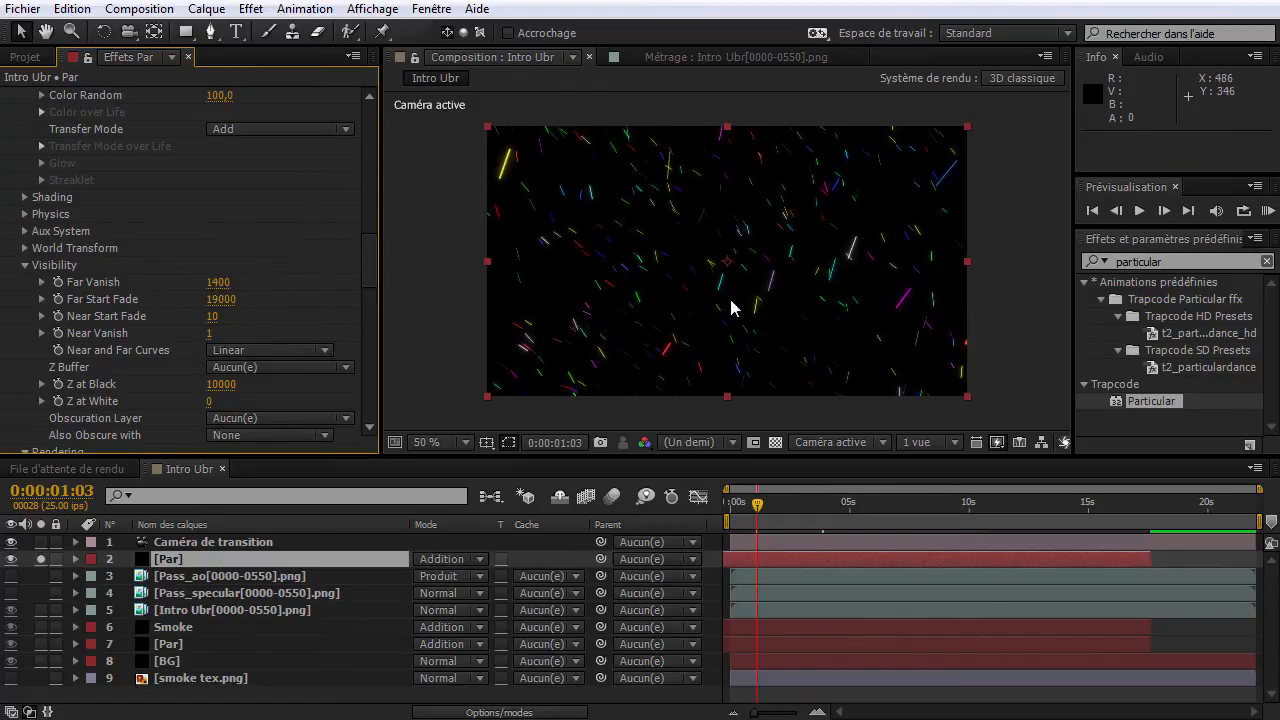
Try a Far Vanish of 1110 on the upper Par layer, and settle on 1000.
left_click(222, 284)
type("1110")
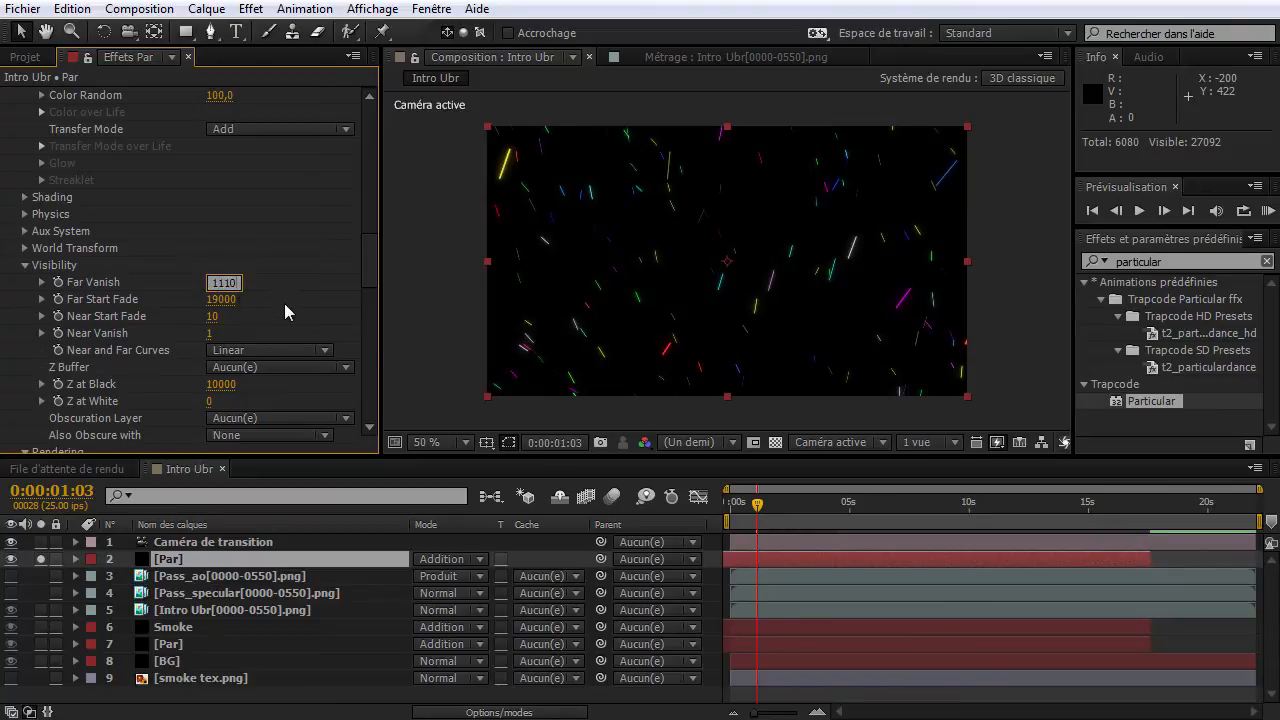
key("Return")
left_click(223, 284)
type("1000")
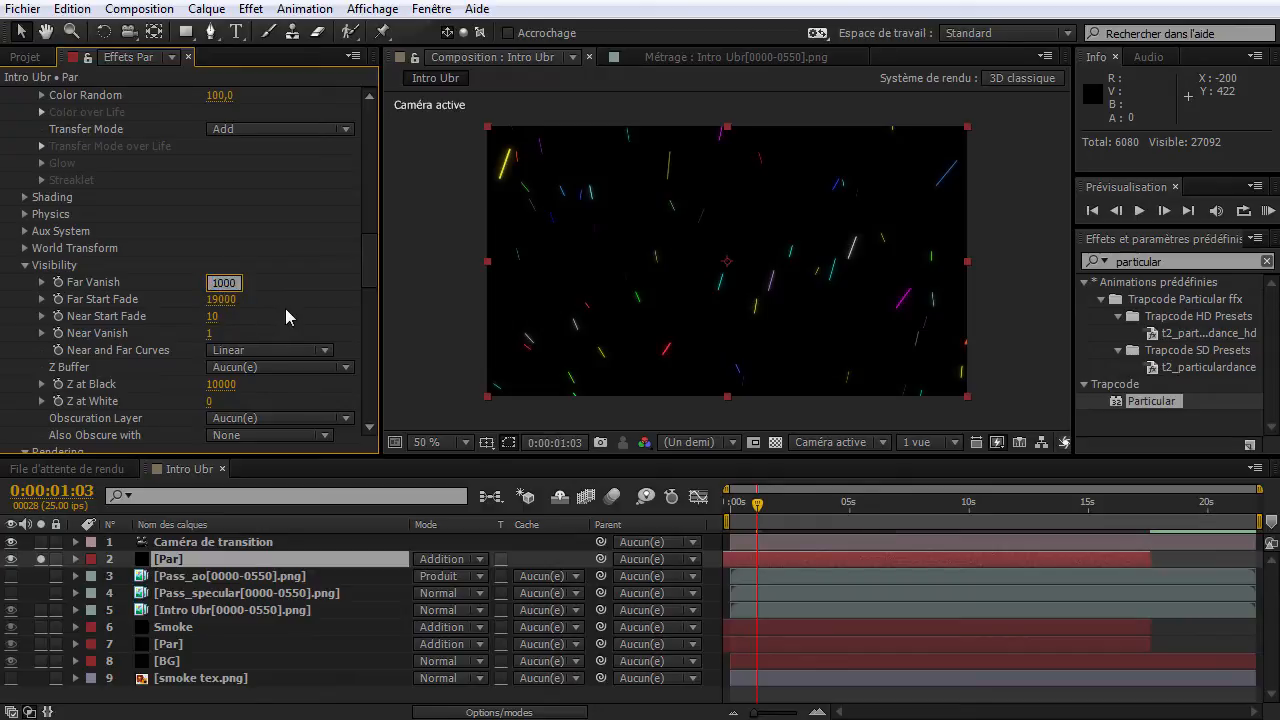
key("Return")
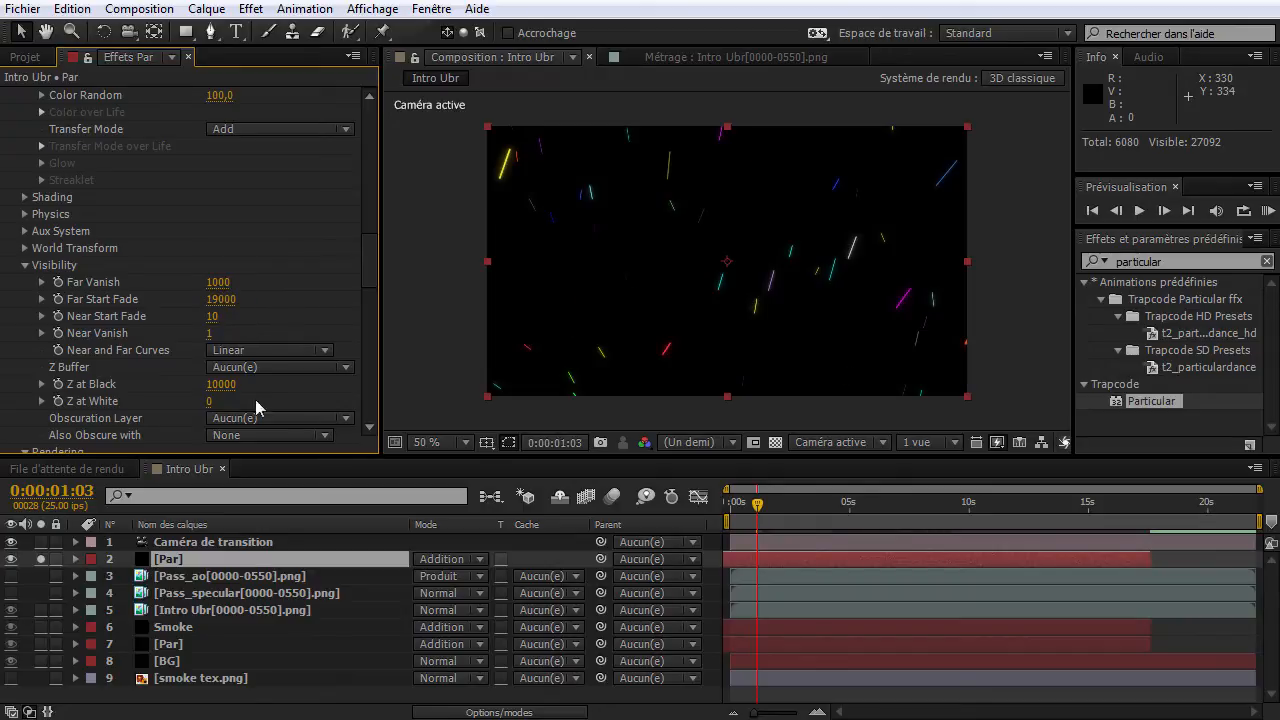
Start keyframing the upper Par layer's Far Vanish at the first frame with 1000, and also solo the Intro Ubr layer.
left_click(732, 505)
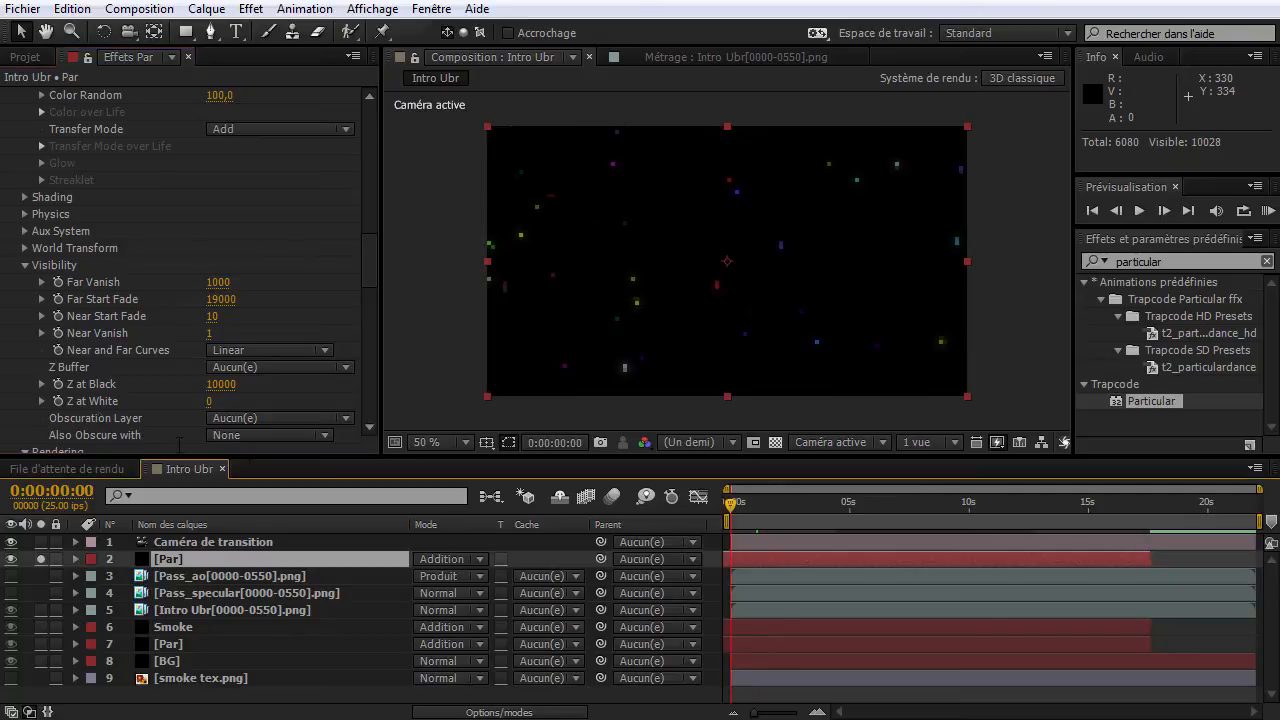
left_click(158, 347)
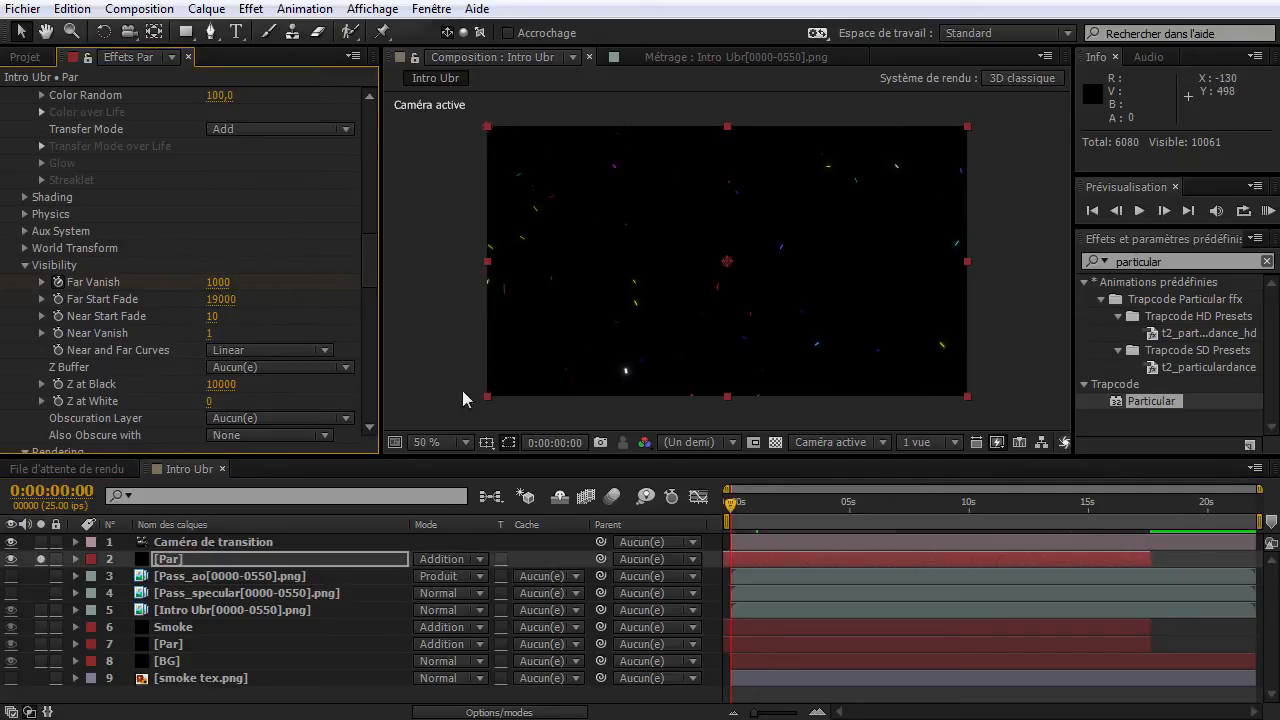
left_click(40, 610)
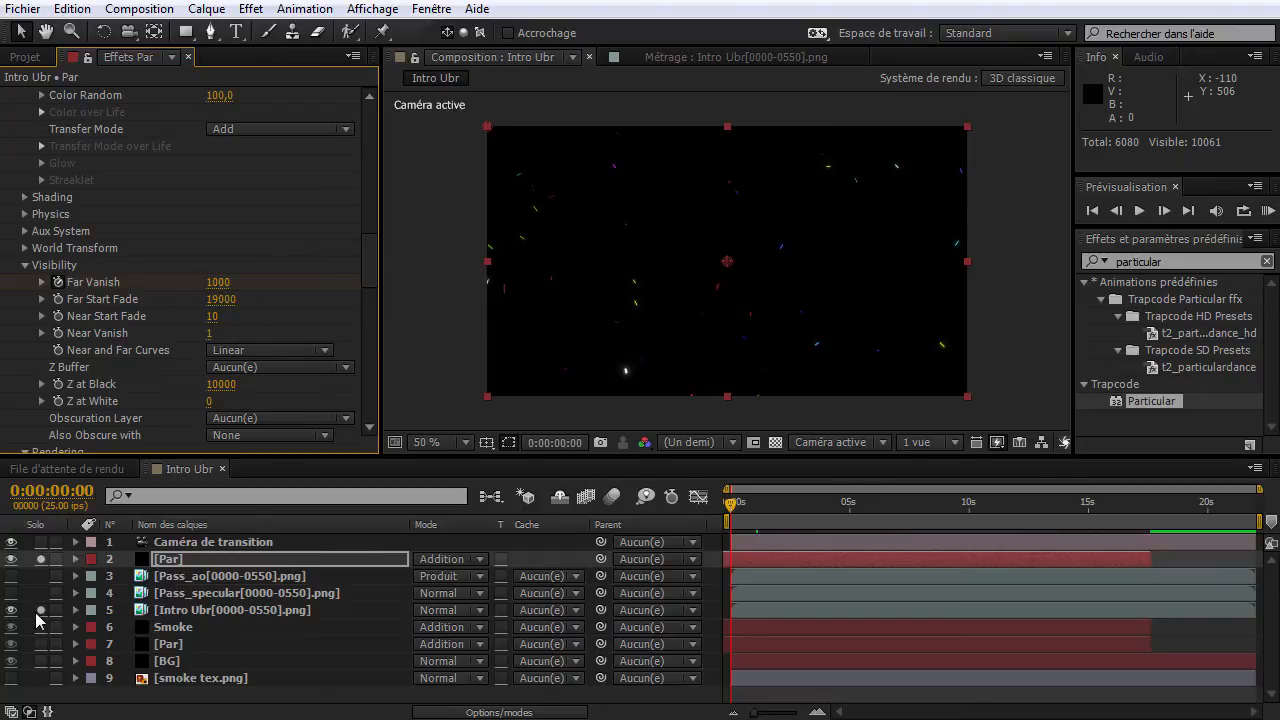
Check the particles in front of the logo around 5 to 7 seconds and keyframe Far Vanish at 1200 at 0:00:05:00.
left_click(850, 508)
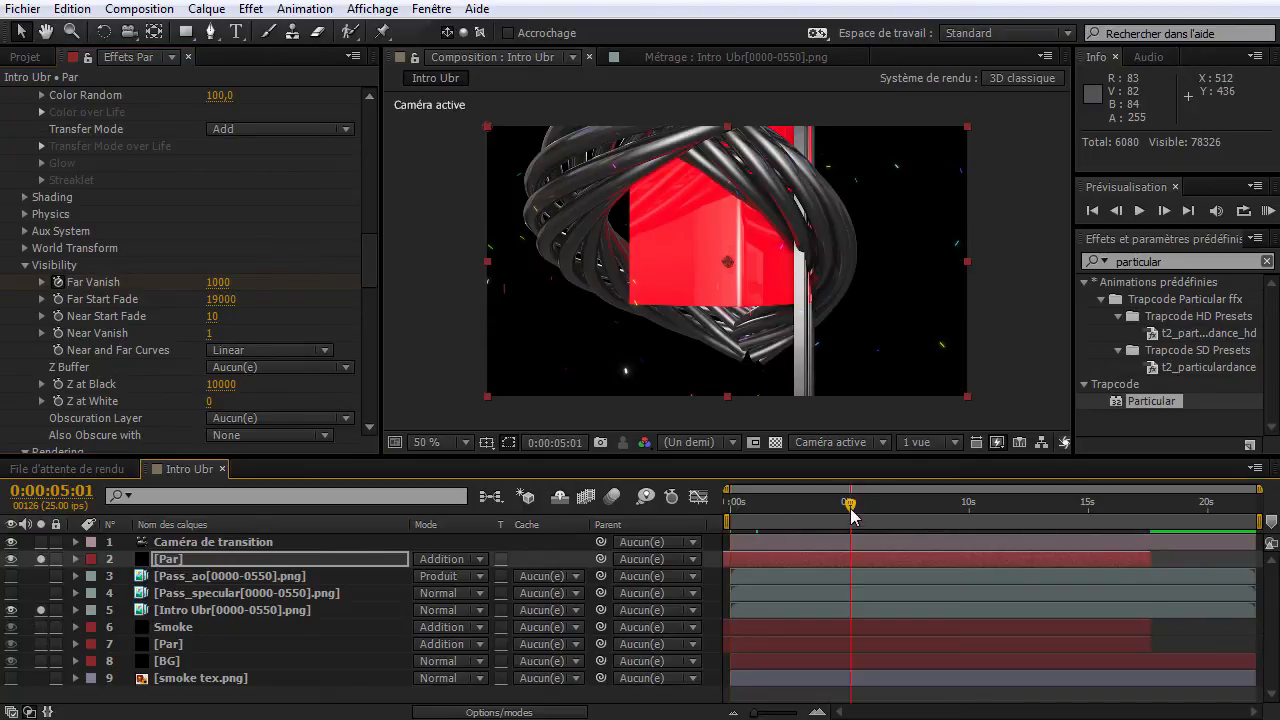
left_click(911, 509)
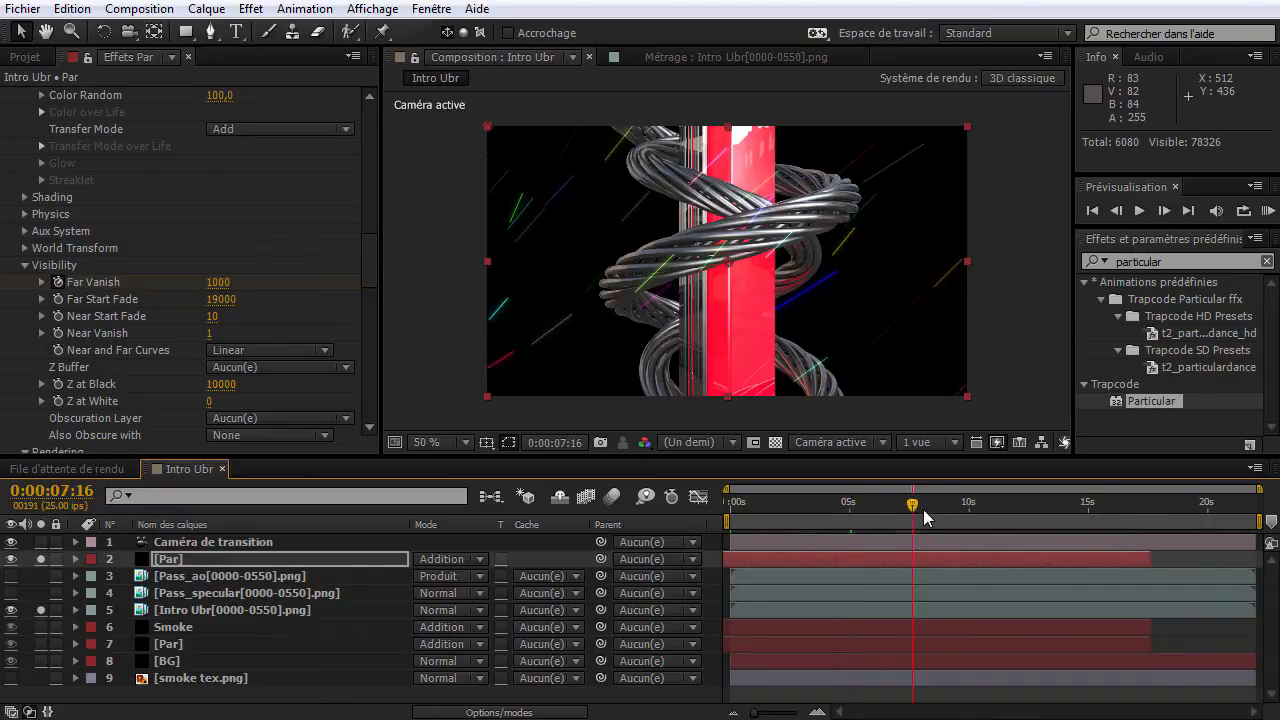
left_click(901, 514)
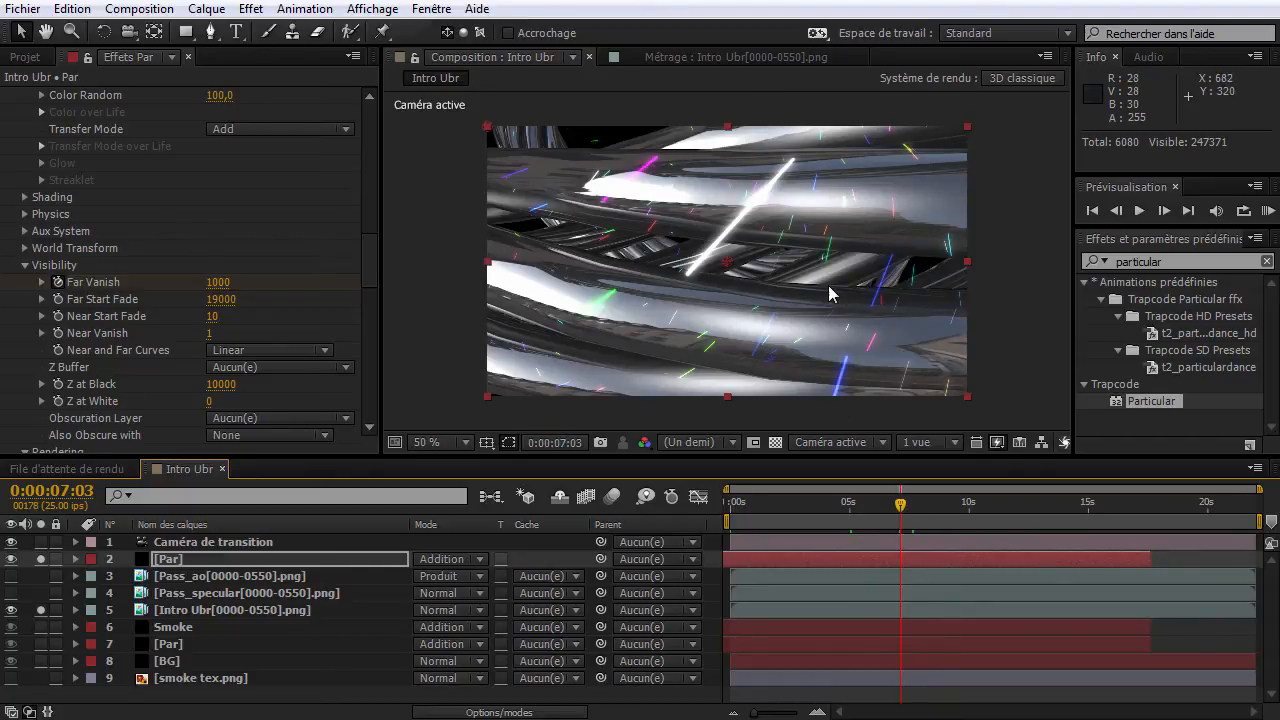
left_click(850, 506)
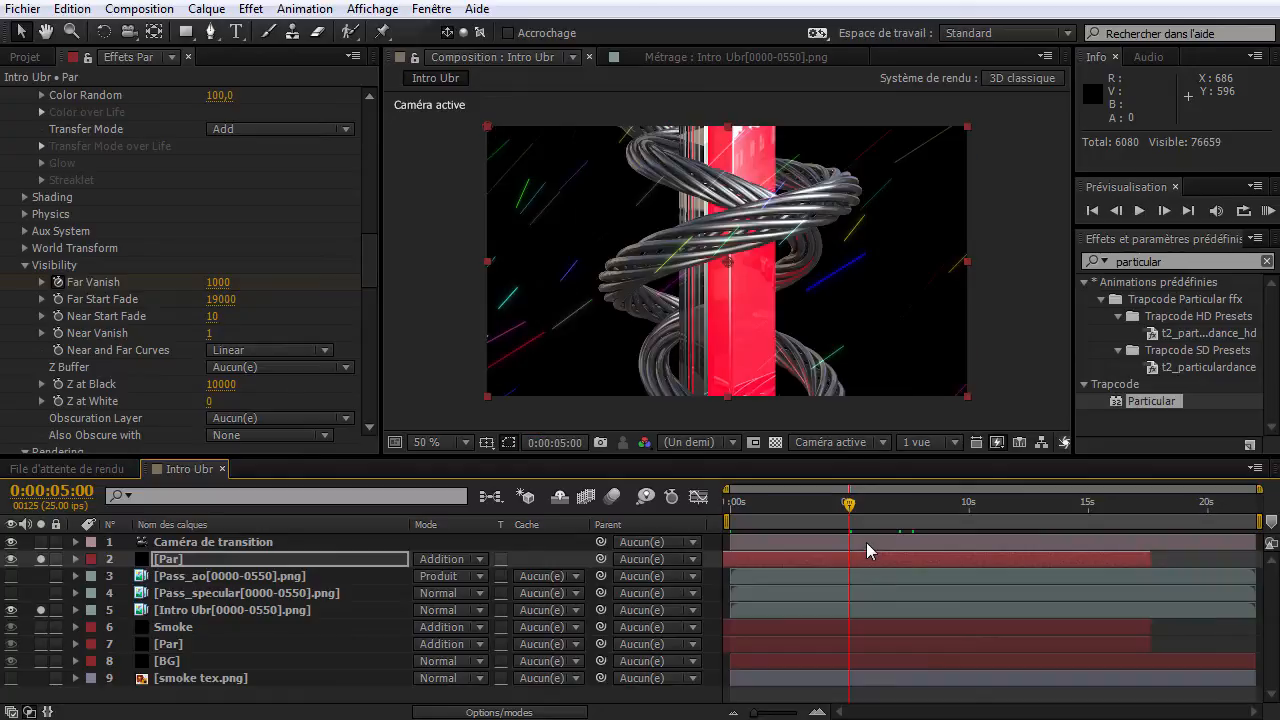
left_click(220, 282)
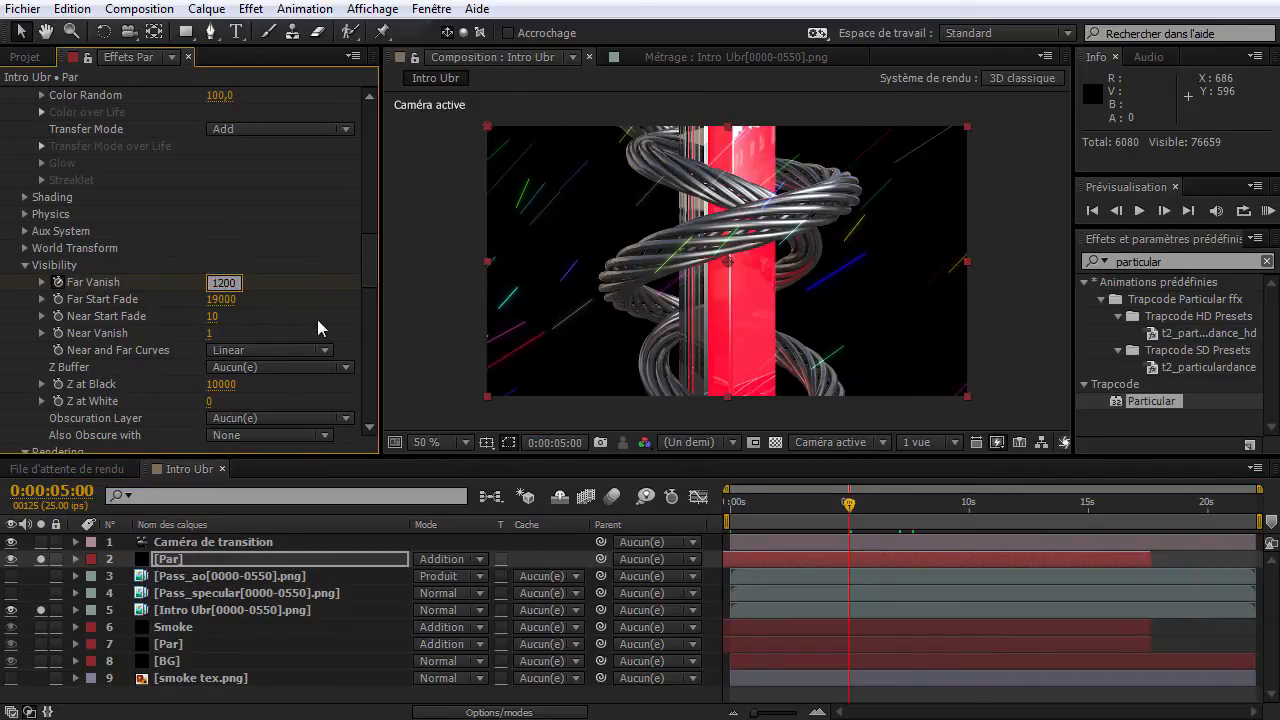
key("Return")
Keyframe the upper Par layer's Far Vanish at 1300 at 0:00:06:04.
left_click(901, 509)
left_click(879, 508)
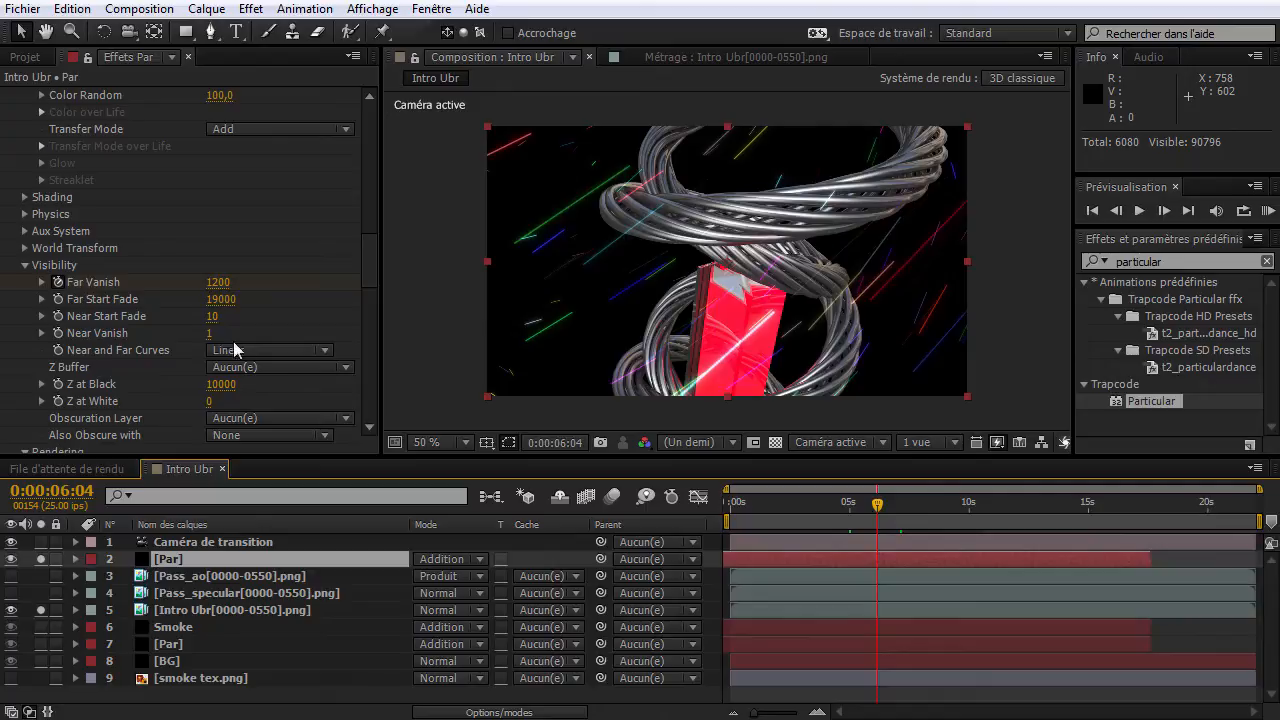
left_click(221, 284)
type("130")
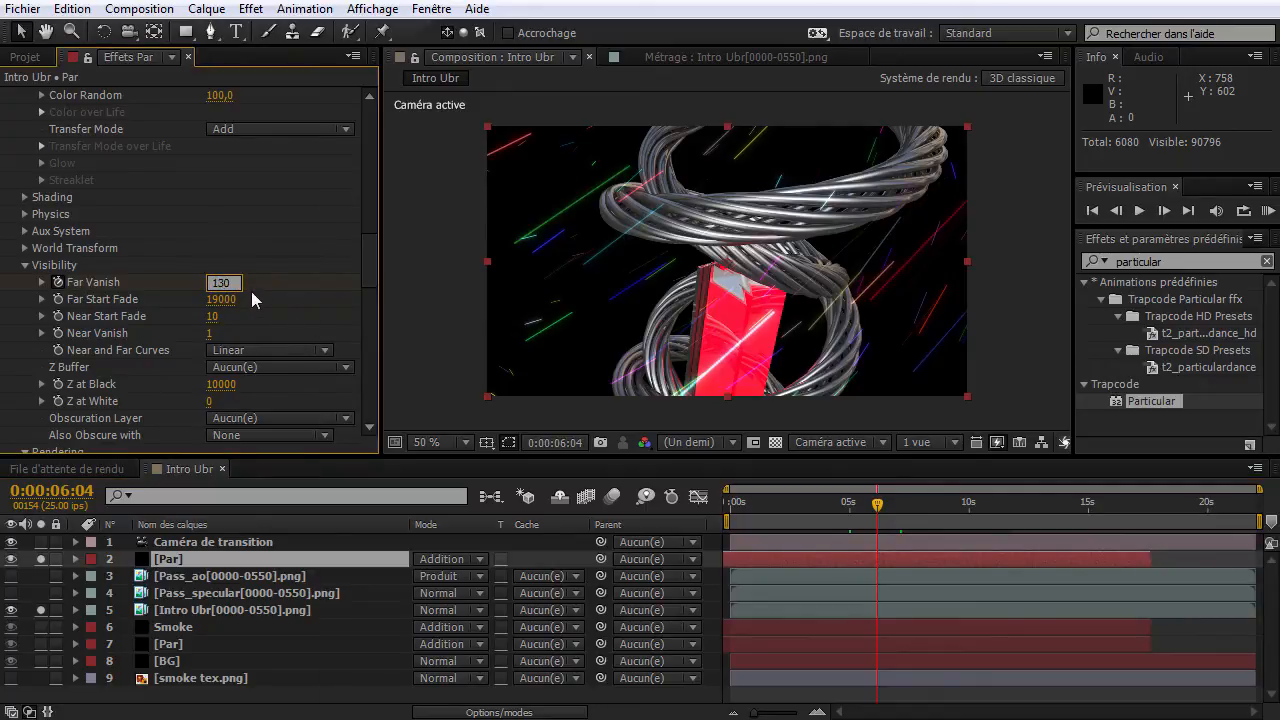
key("Return")
left_click(221, 285)
key("Return")
Keyframe the upper Par layer's Far Vanish at 900 at 0:00:07:08.
left_click(892, 502)
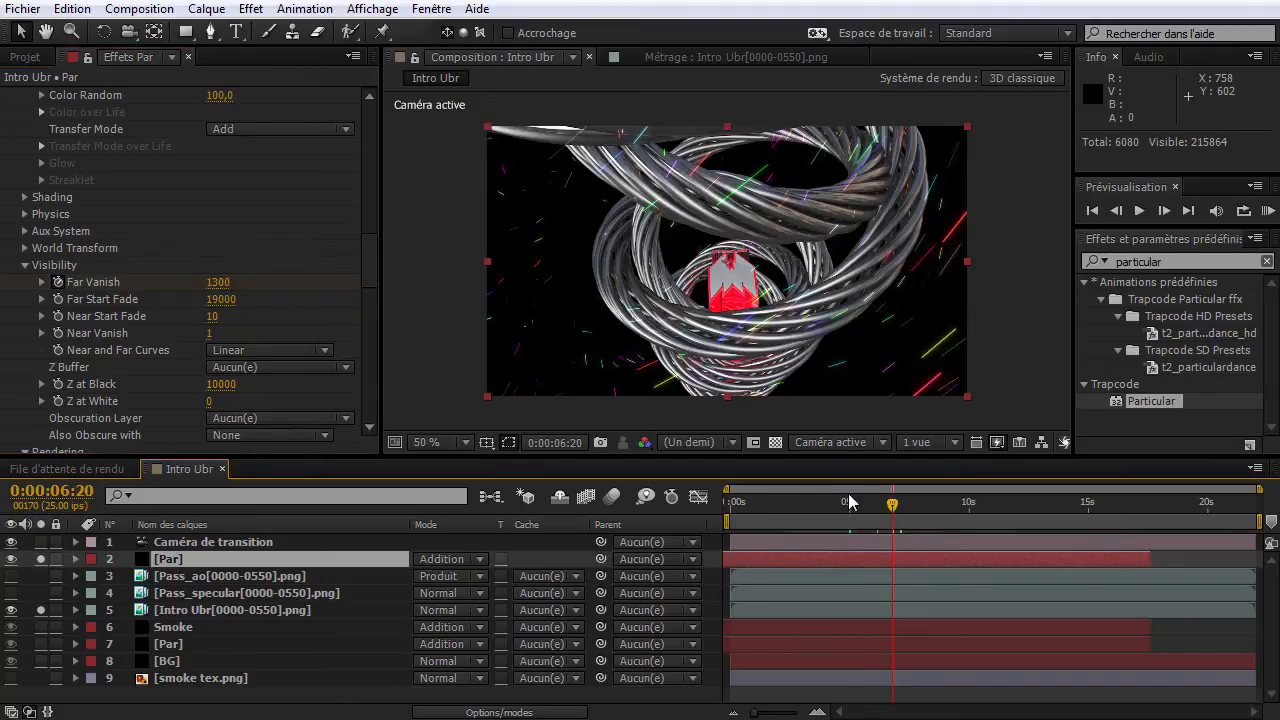
left_click(905, 505)
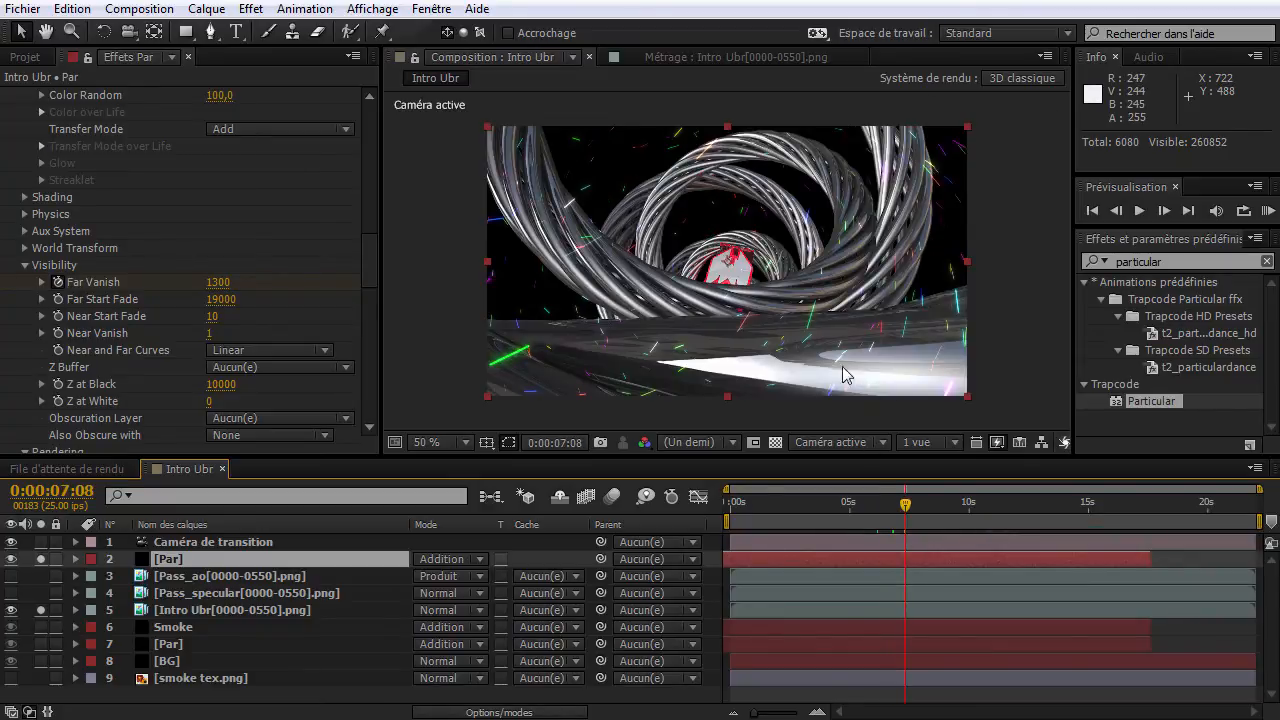
left_click(220, 282)
type("900")
key("Return")
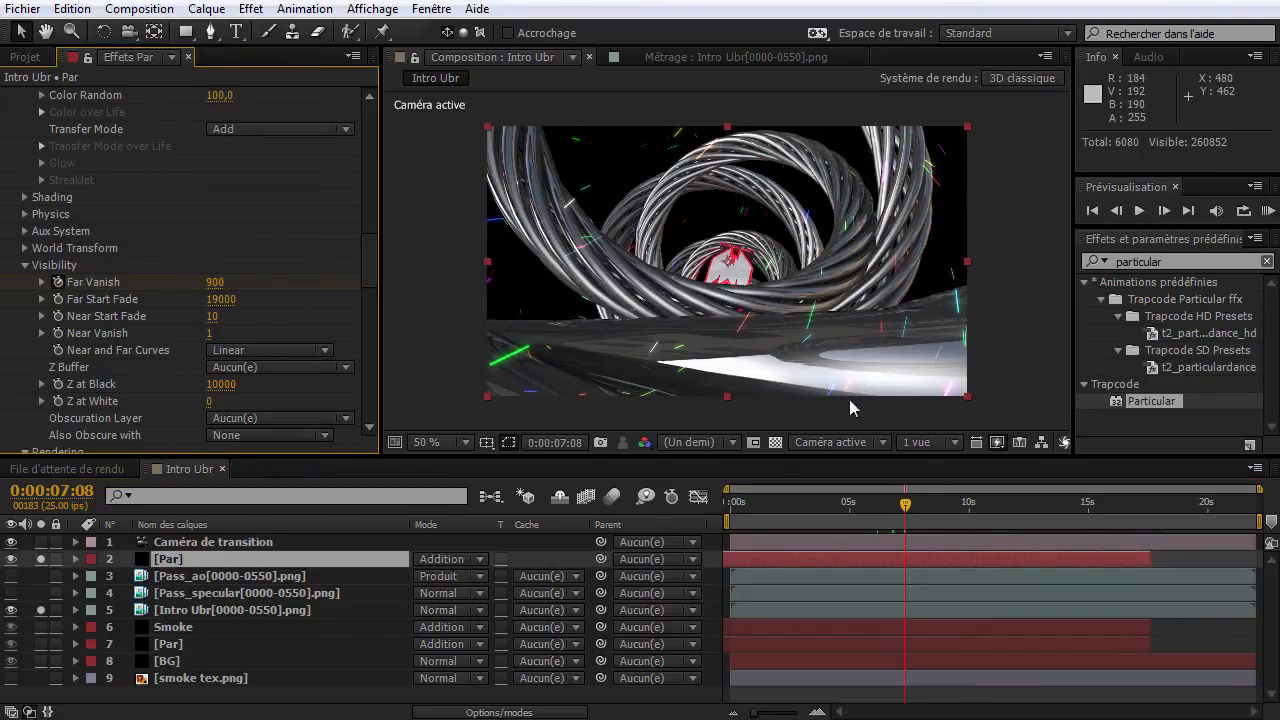
Check the particles between 8 and 10 seconds and keyframe Far Vanish at 800 at 0:00:10:20.
left_click(937, 505)
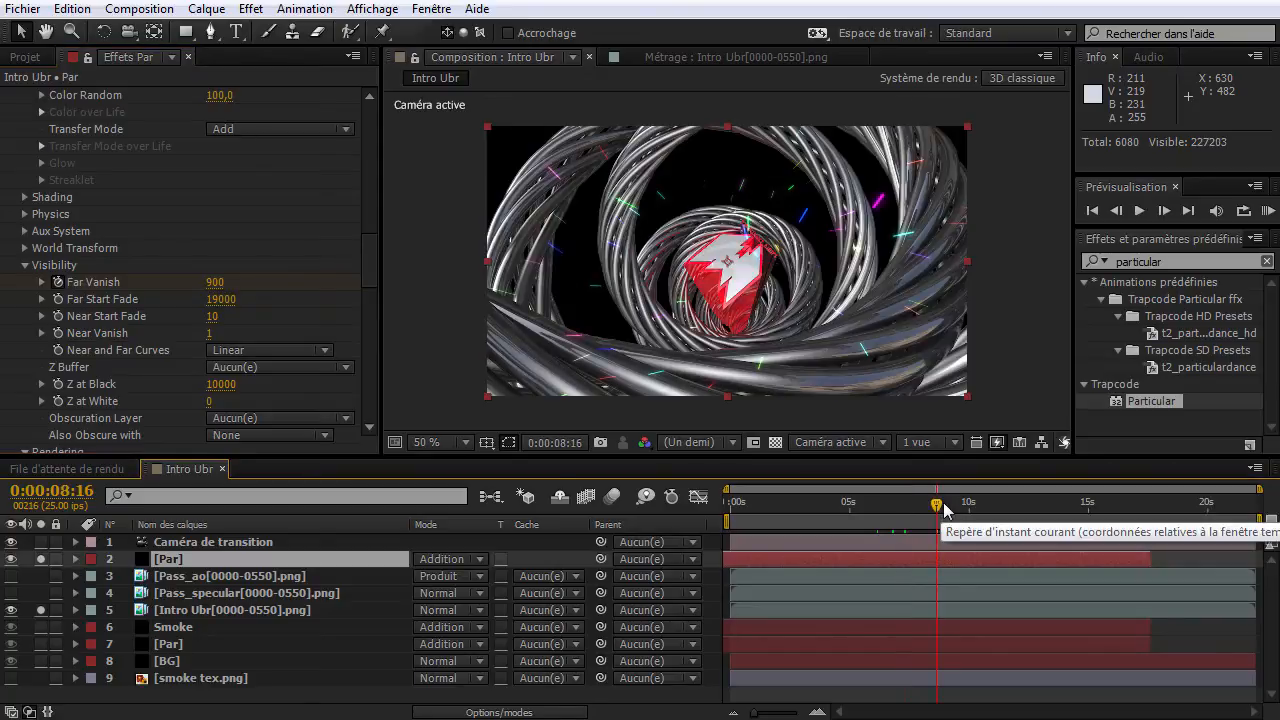
left_click(967, 505)
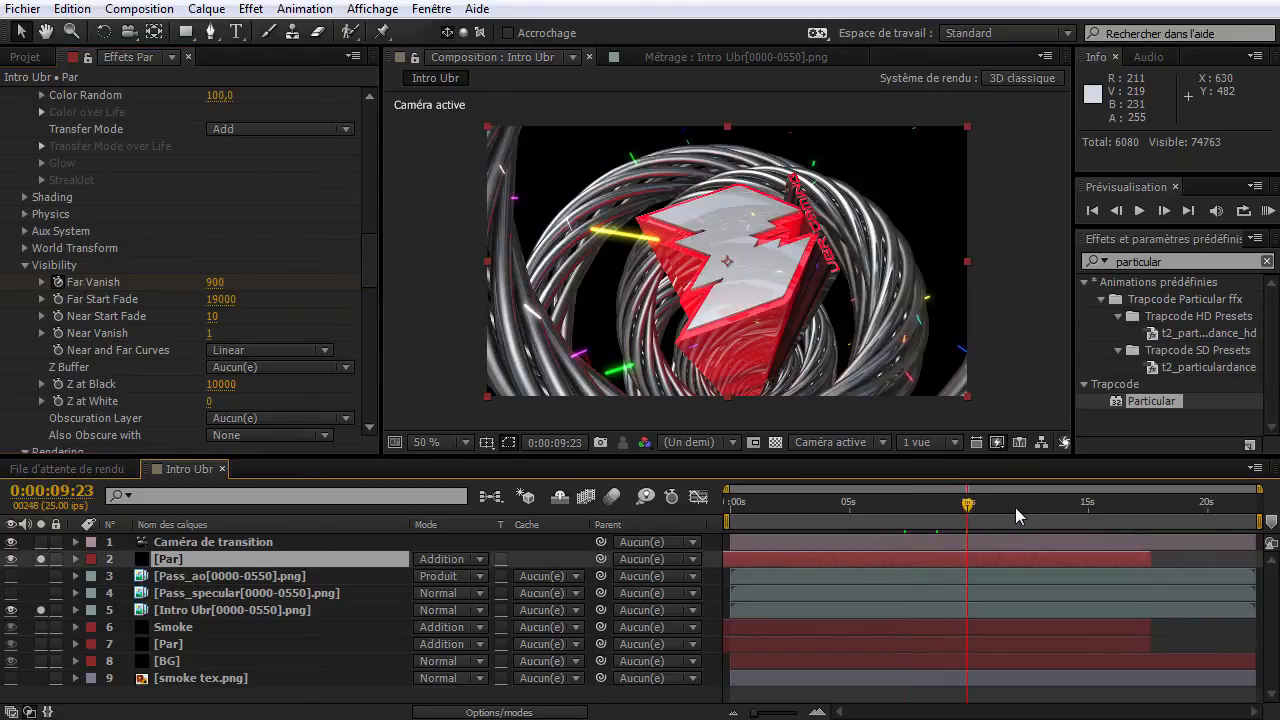
left_click(988, 505)
left_click(215, 283)
type("800")
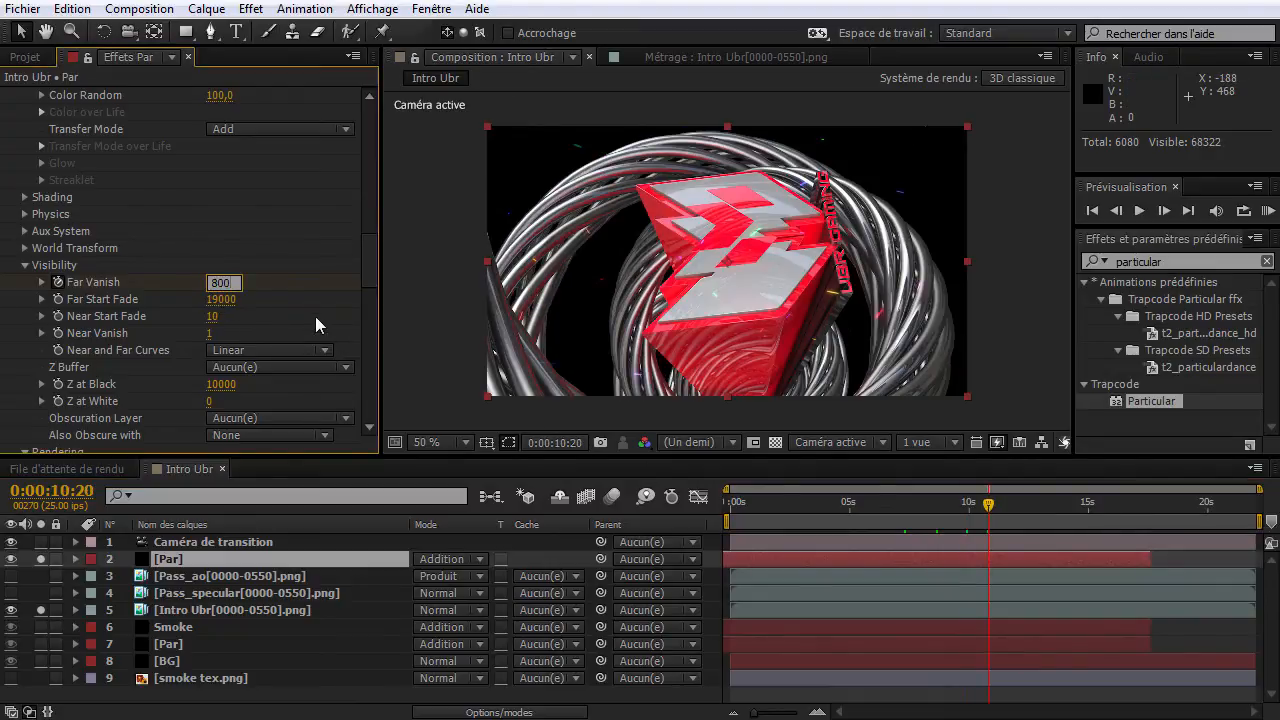
key("Return")
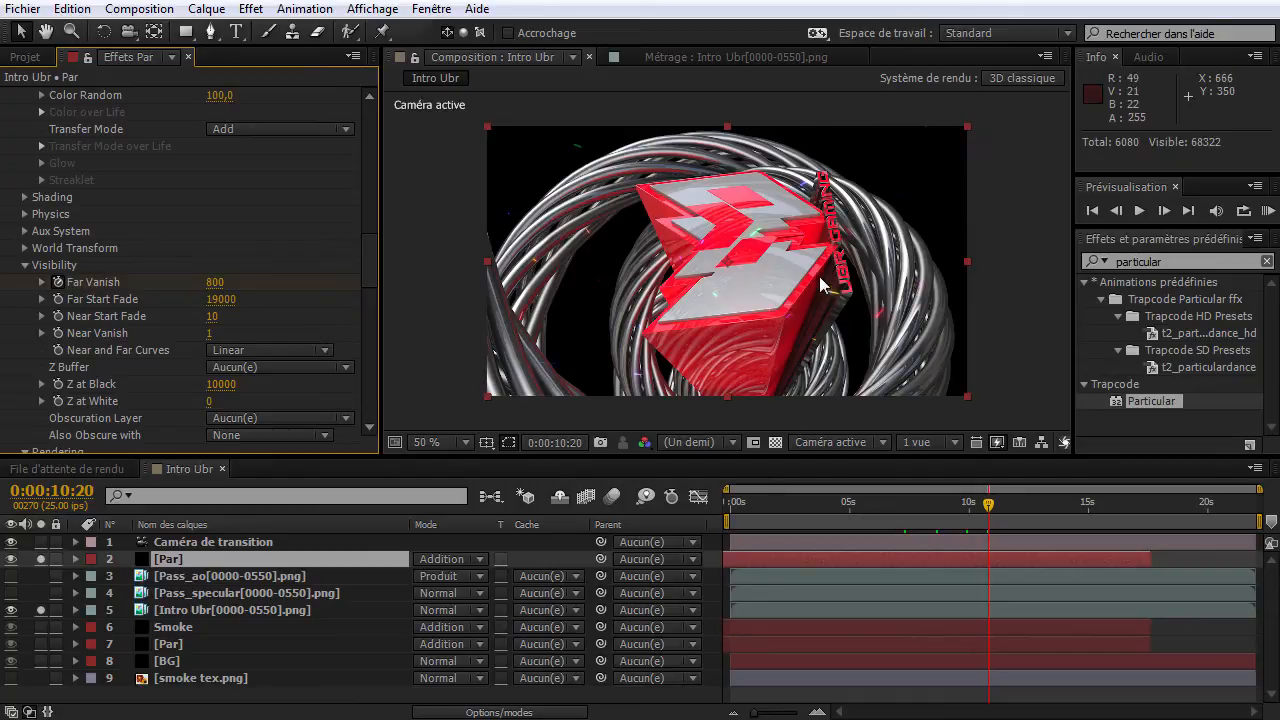
Solo the original Par layer above the others for comparison, and place it directly below the Intro Ubr layer.
left_click_drag(181, 643, 192, 549)
left_click(41, 558)
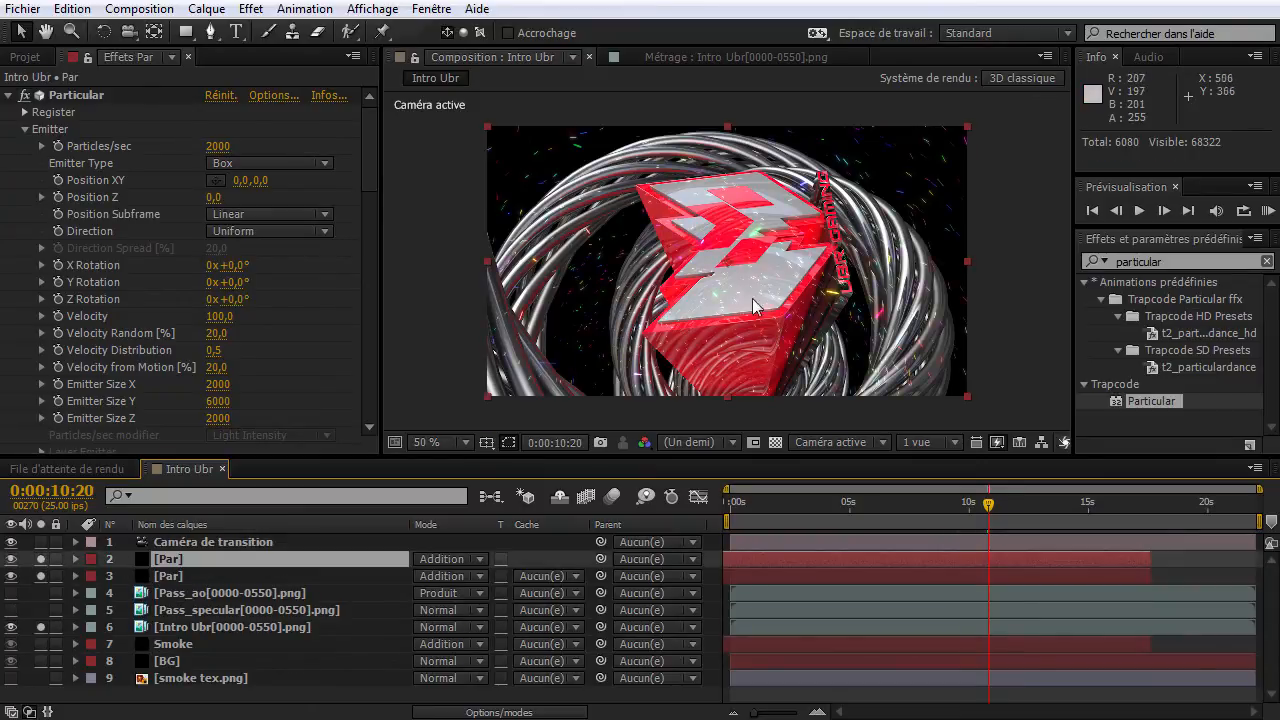
left_click_drag(178, 560, 184, 642)
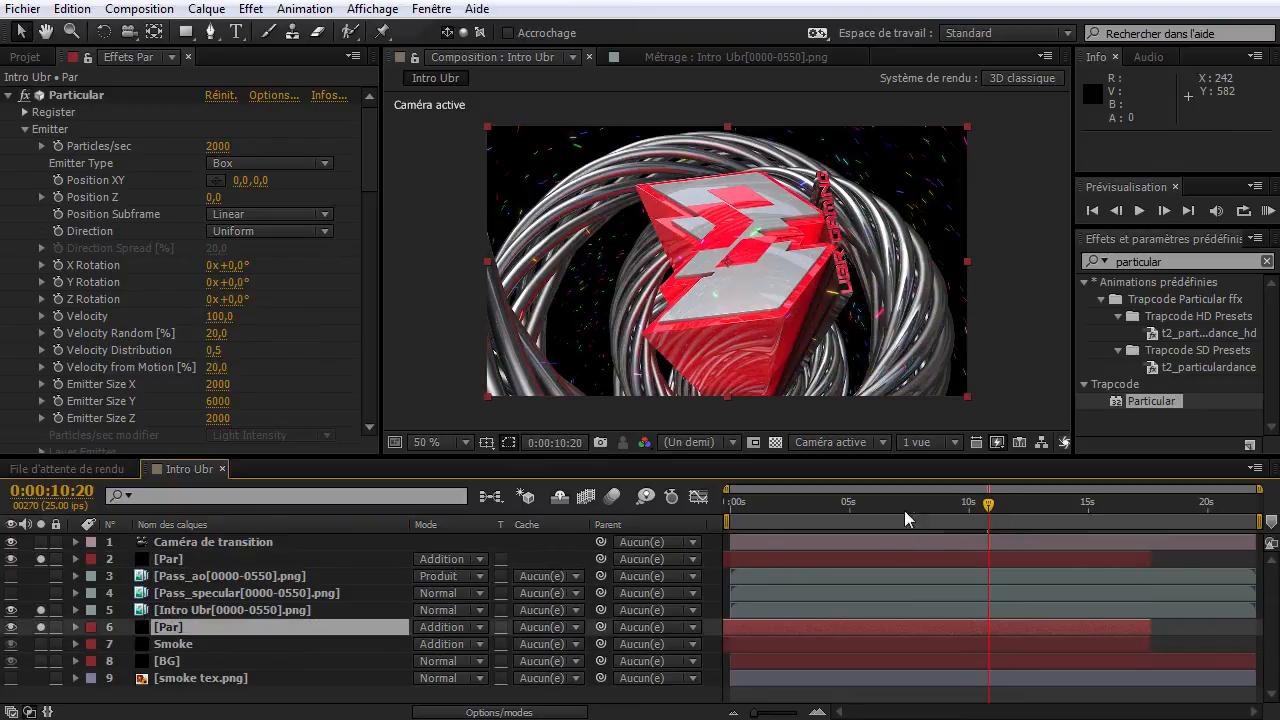
Solo the Smoke layer, duplicate it, and place the copy above the upper Par layer.
left_click(5, 97)
left_click(42, 646)
left_click(172, 644)
key("ctrl+d")
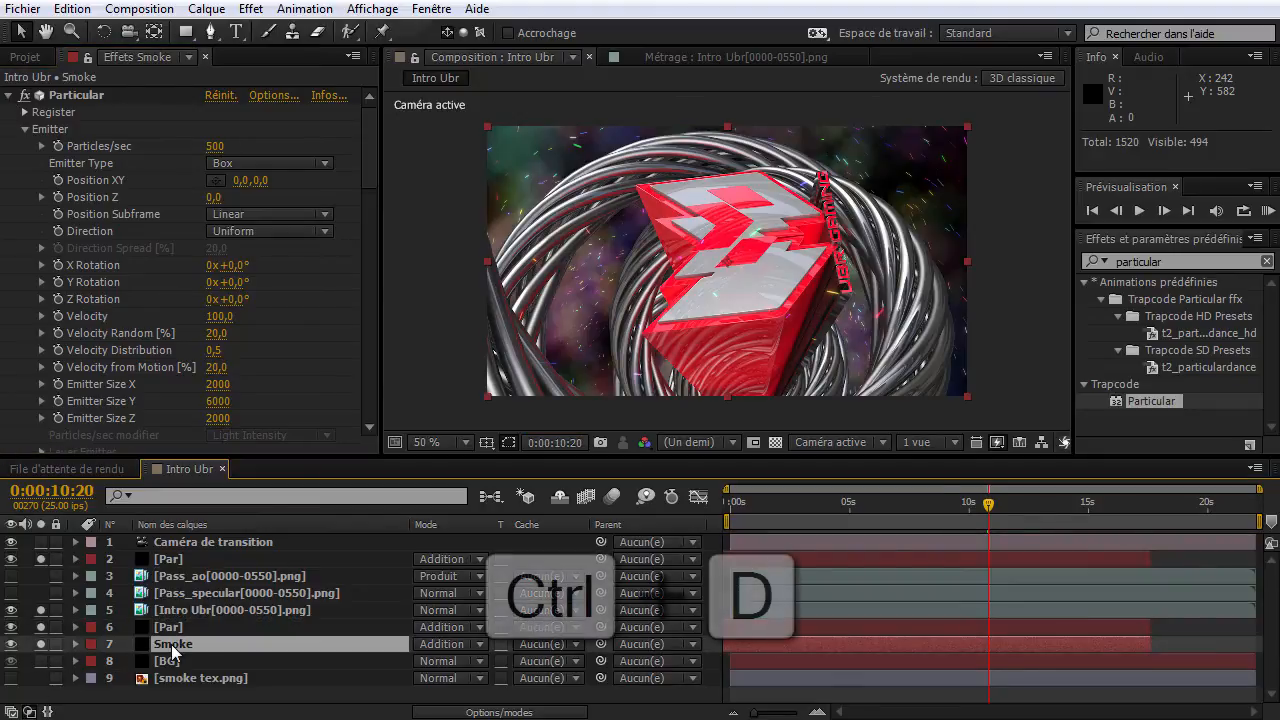
key("ctrl+d")
left_click_drag(172, 646, 173, 557)
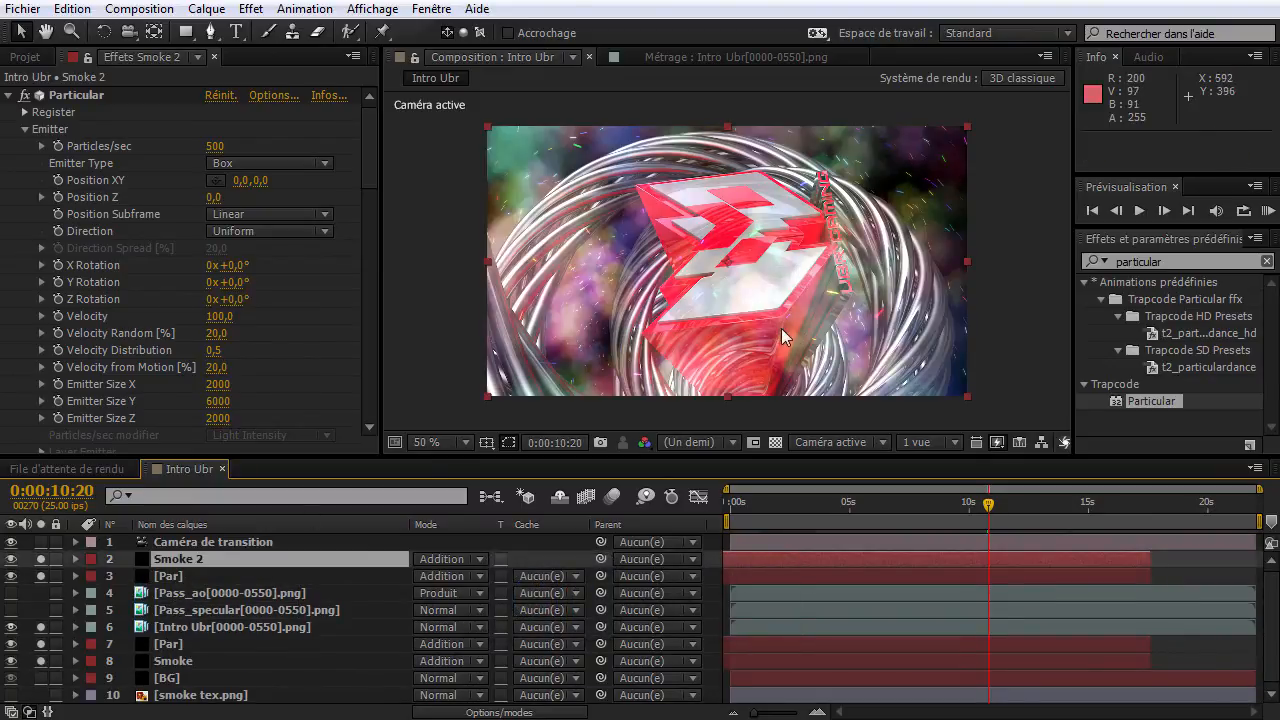
Go to 0:00:03:07 and reveal the upper Par layer's Far Vanish keyframes in the timeline.
left_click(809, 505)
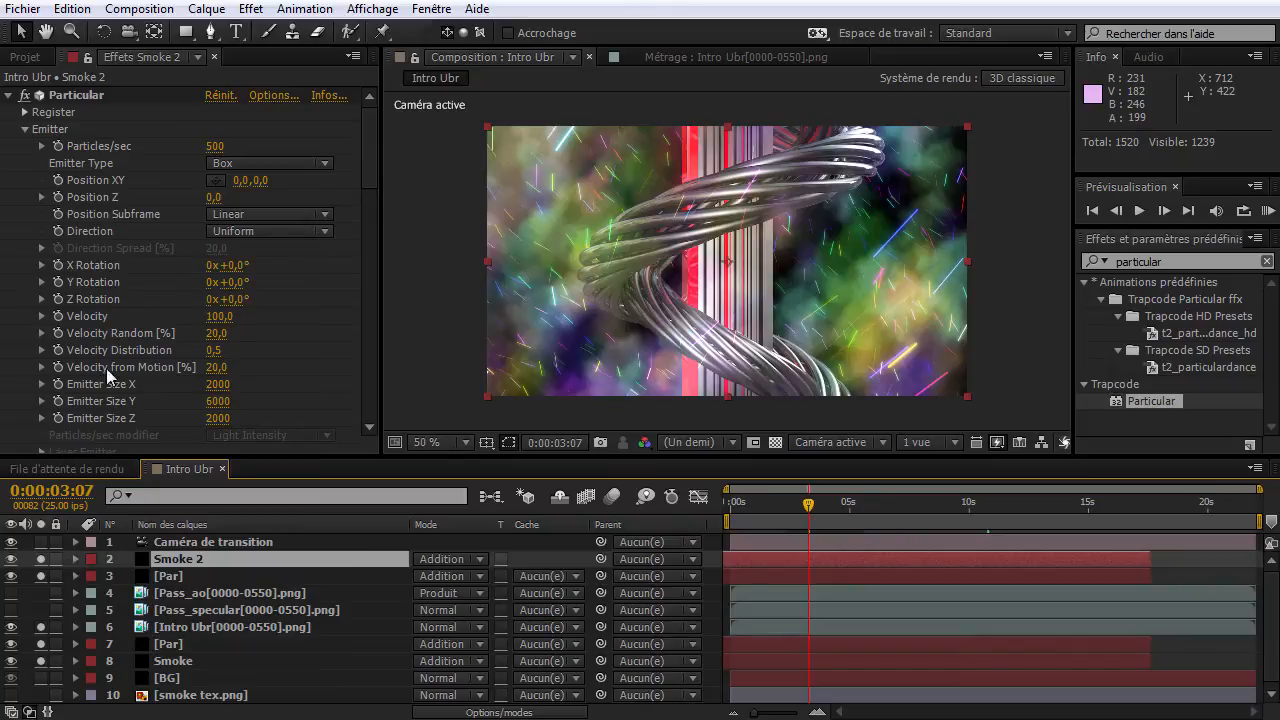
scroll(150, 390, "down", 5)
left_click(173, 576)
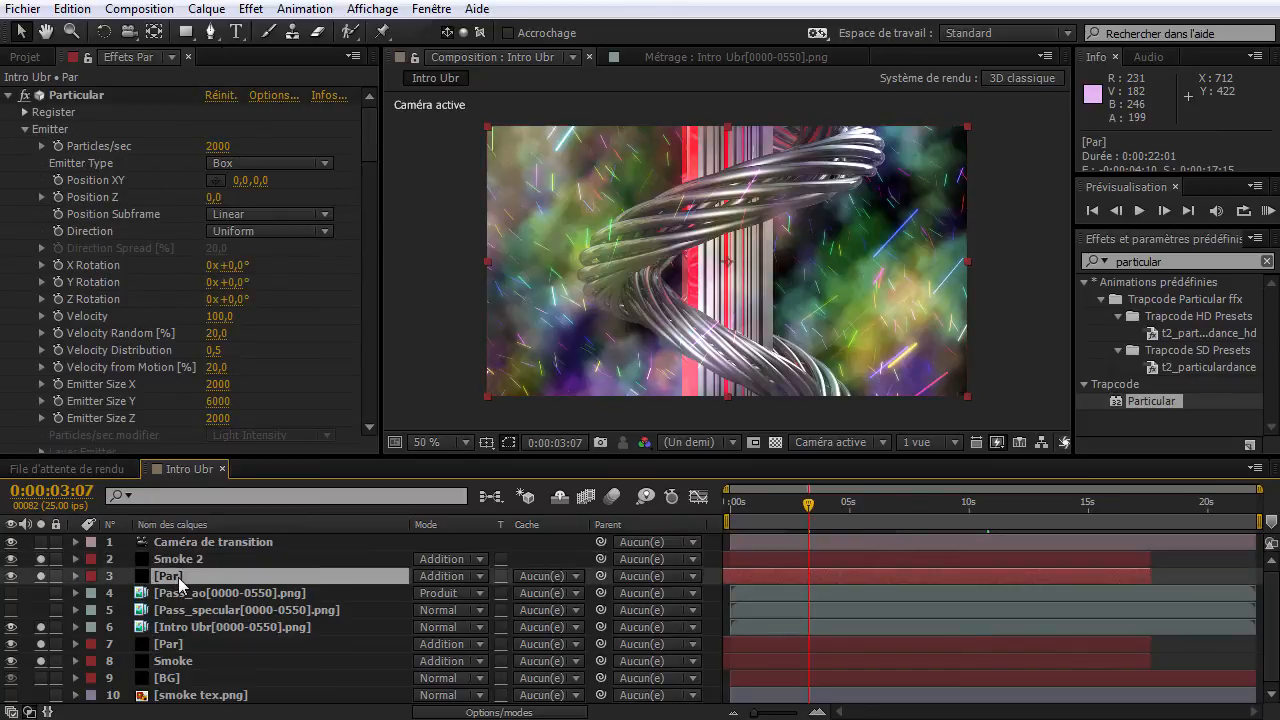
key("u")
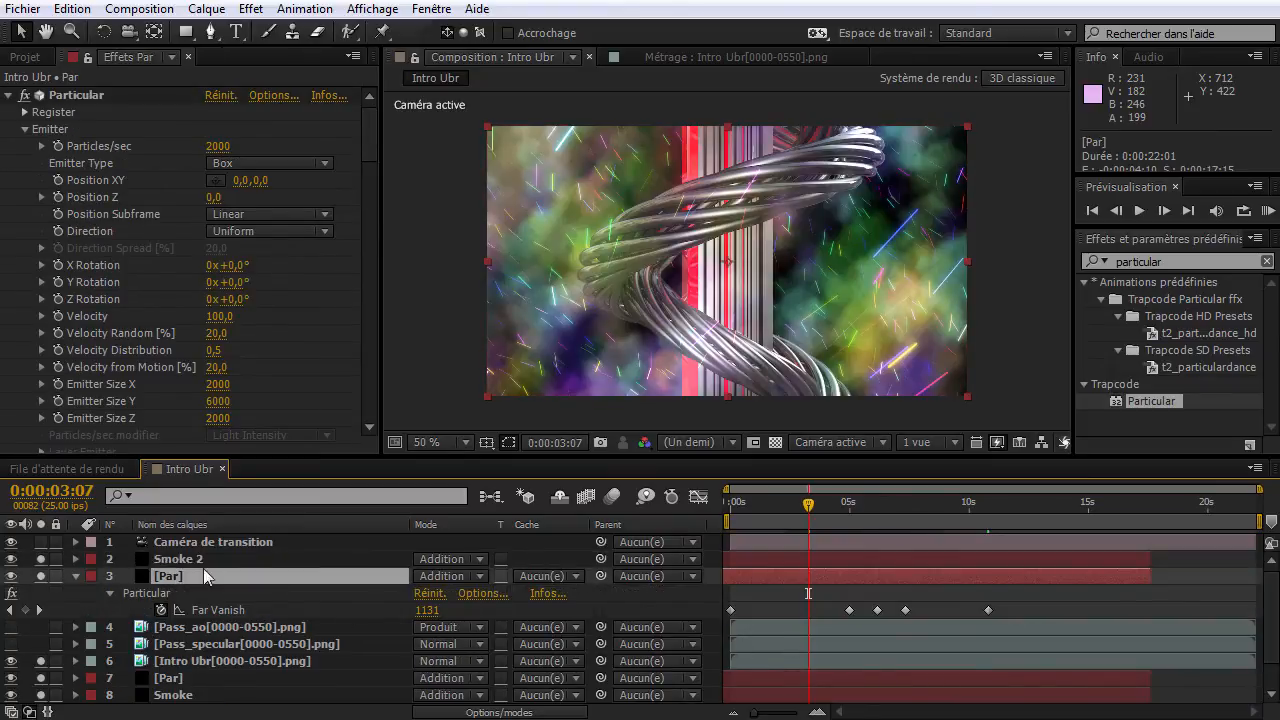
Link Smoke 2's Far Vanish to the upper Par layer's Far Vanish with an expression.
left_click(201, 560)
scroll(42, 282, "down", 20)
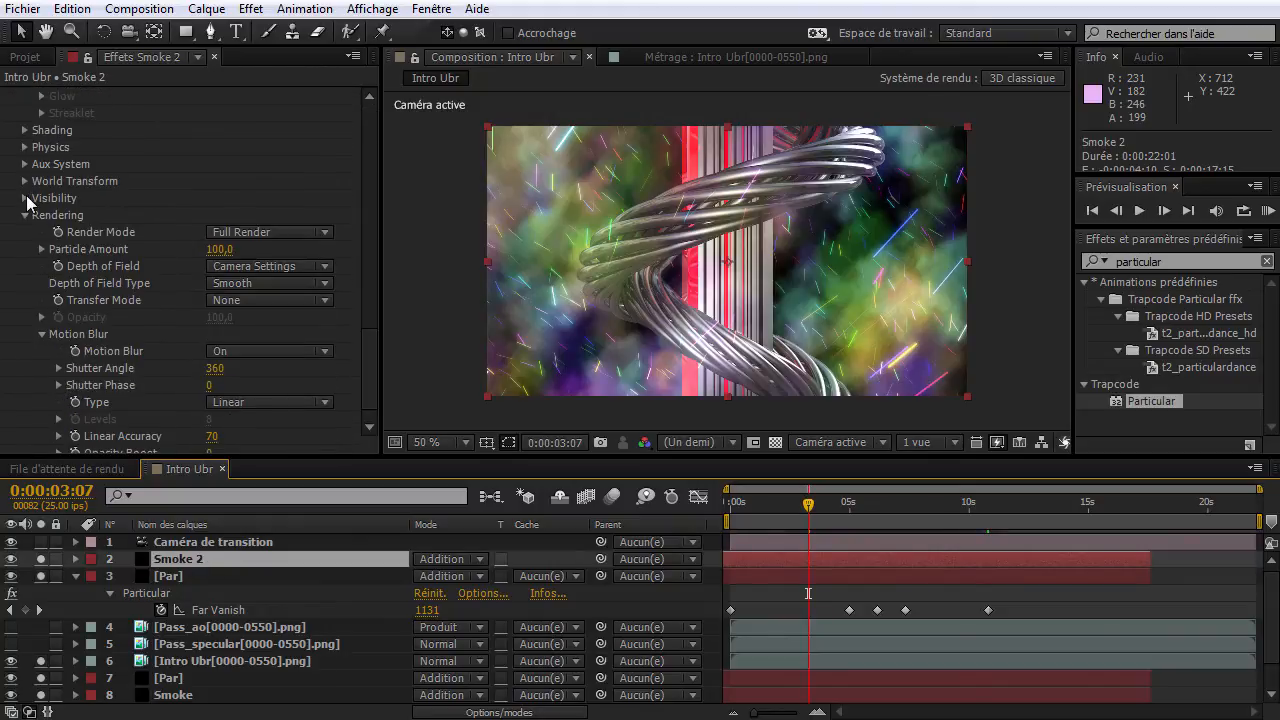
left_click(25, 198)
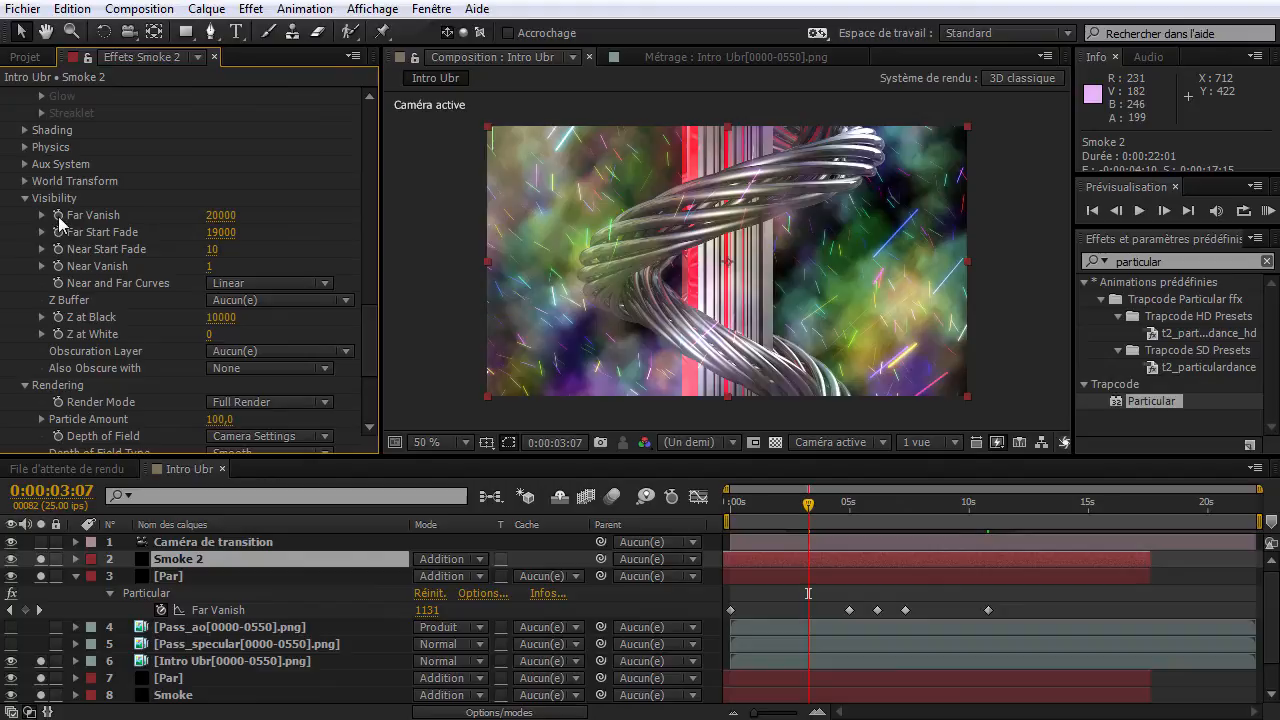
left_click(58, 215, "alt")
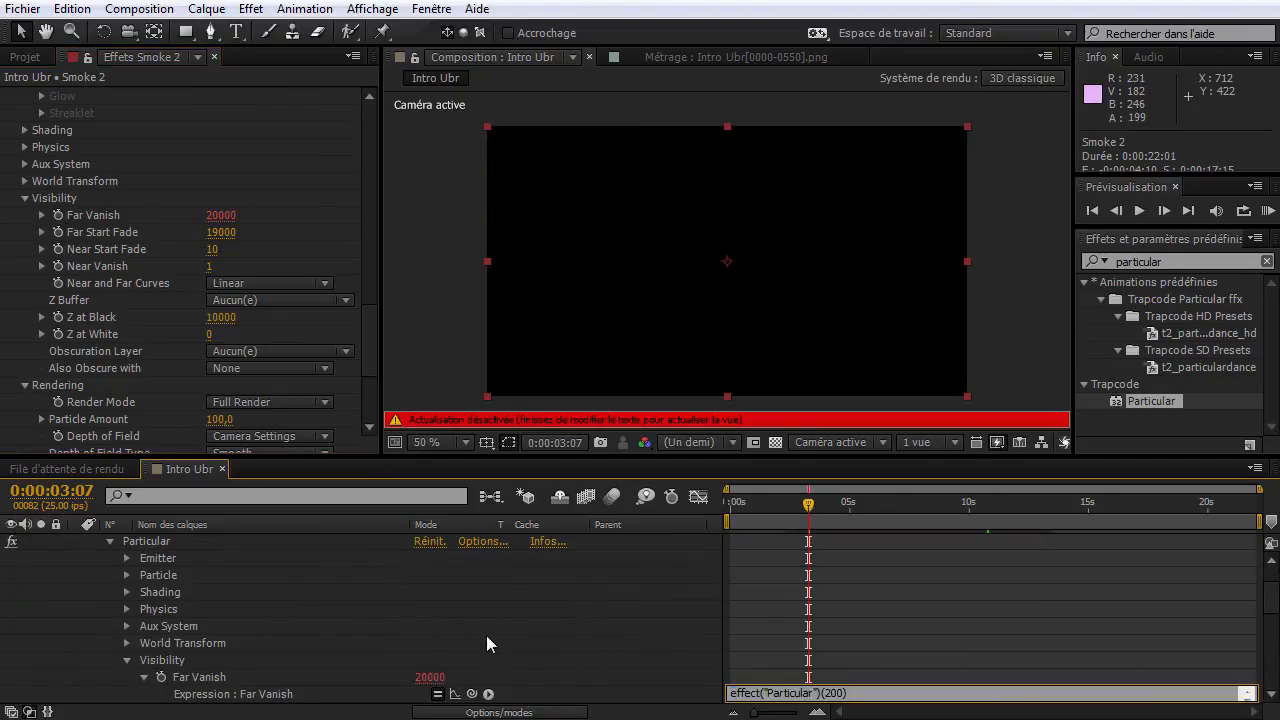
left_click(486, 635)
left_click_drag(472, 592, 241, 612)
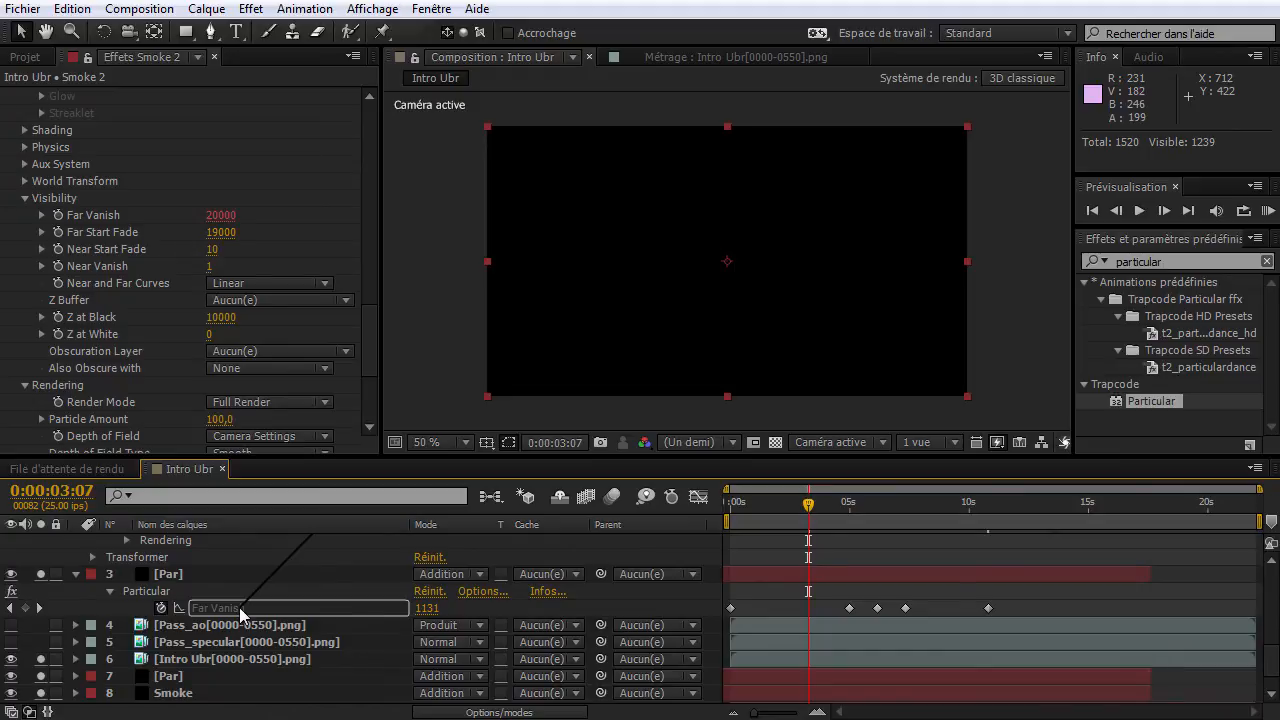
left_click_drag(240, 608, 241, 609)
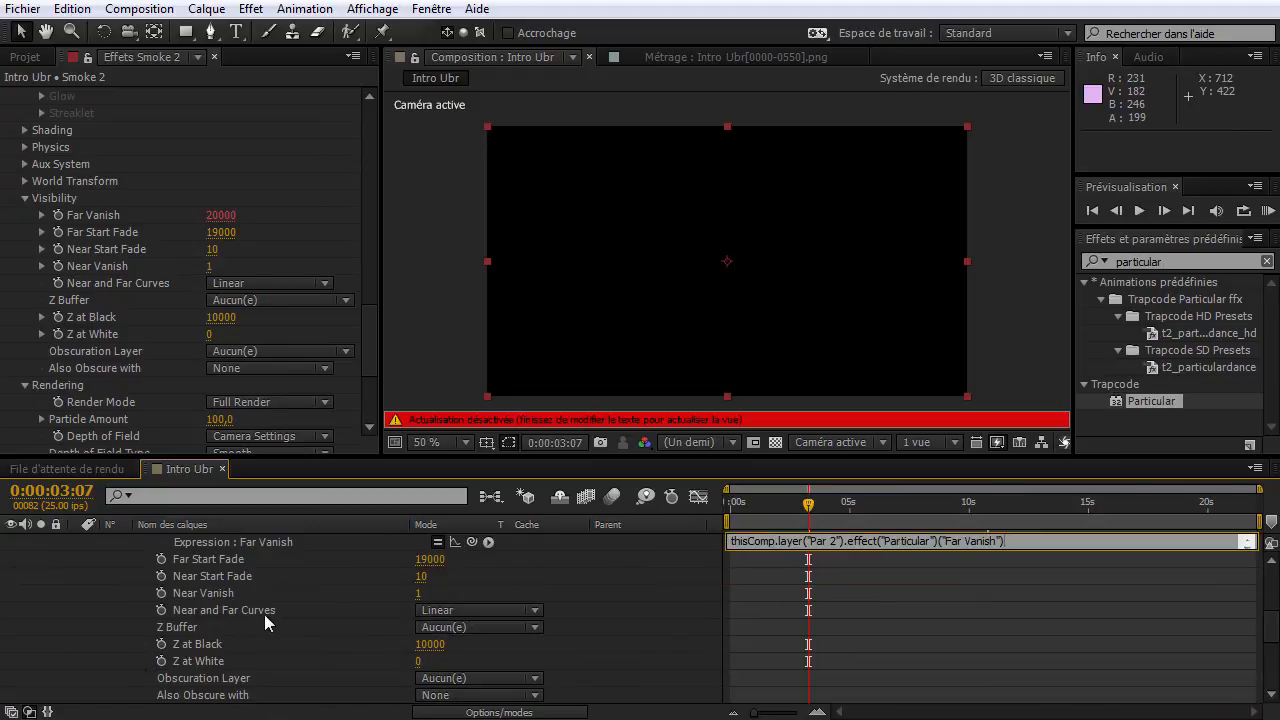
left_click(316, 624)
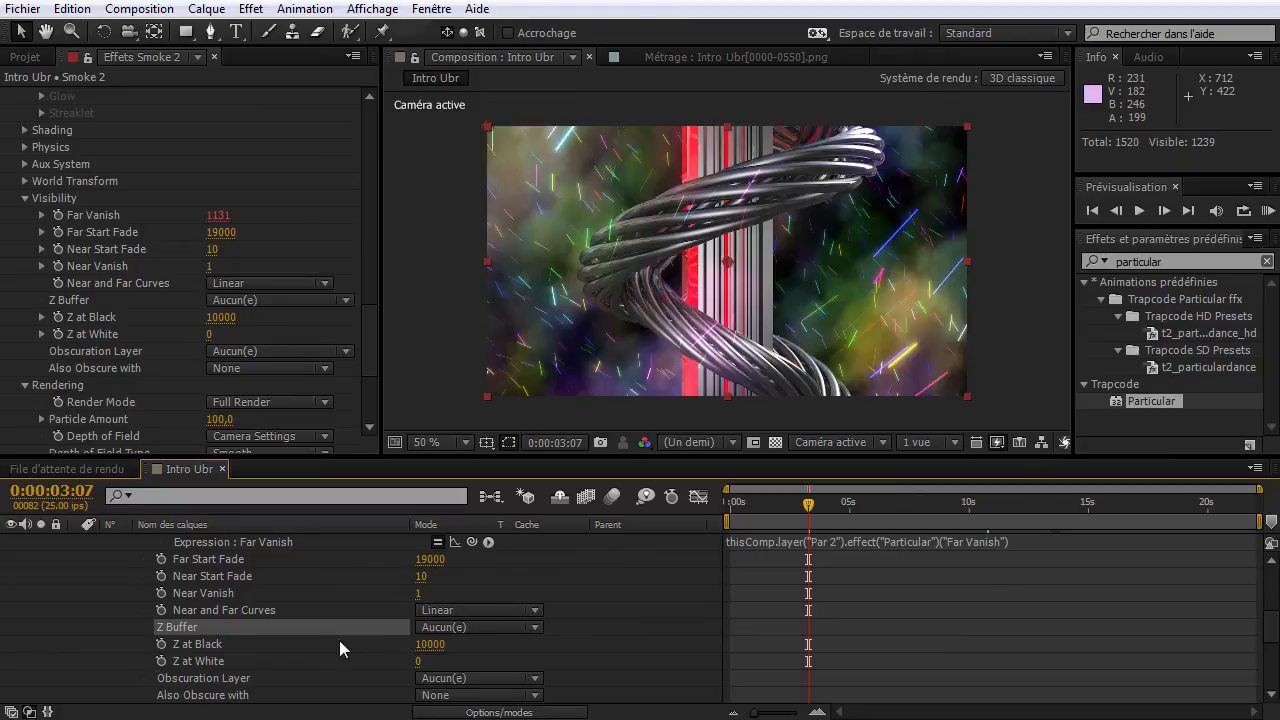
Collapse the Smoke 2 and Par 2 layer properties and take Par 2 out of solo.
scroll(339, 640, "up", 5)
left_click(85, 558)
key("Escape")
left_click(78, 559)
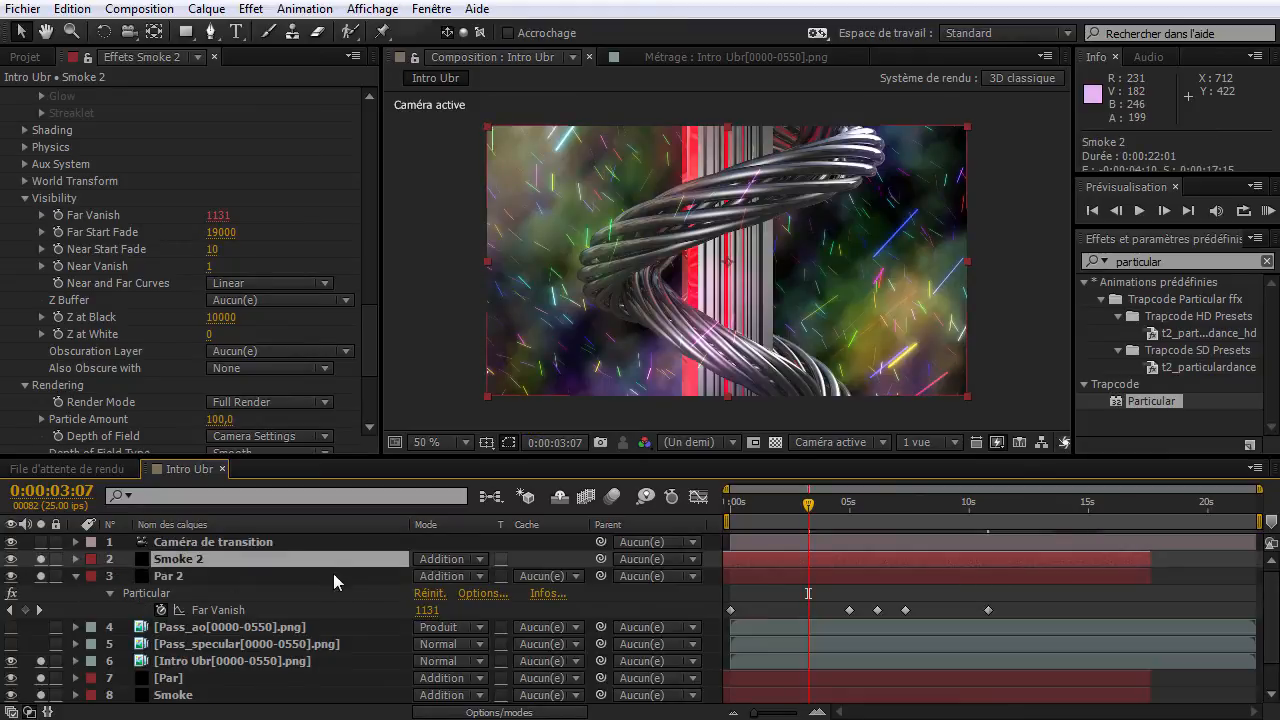
left_click(76, 576)
left_click(43, 576)
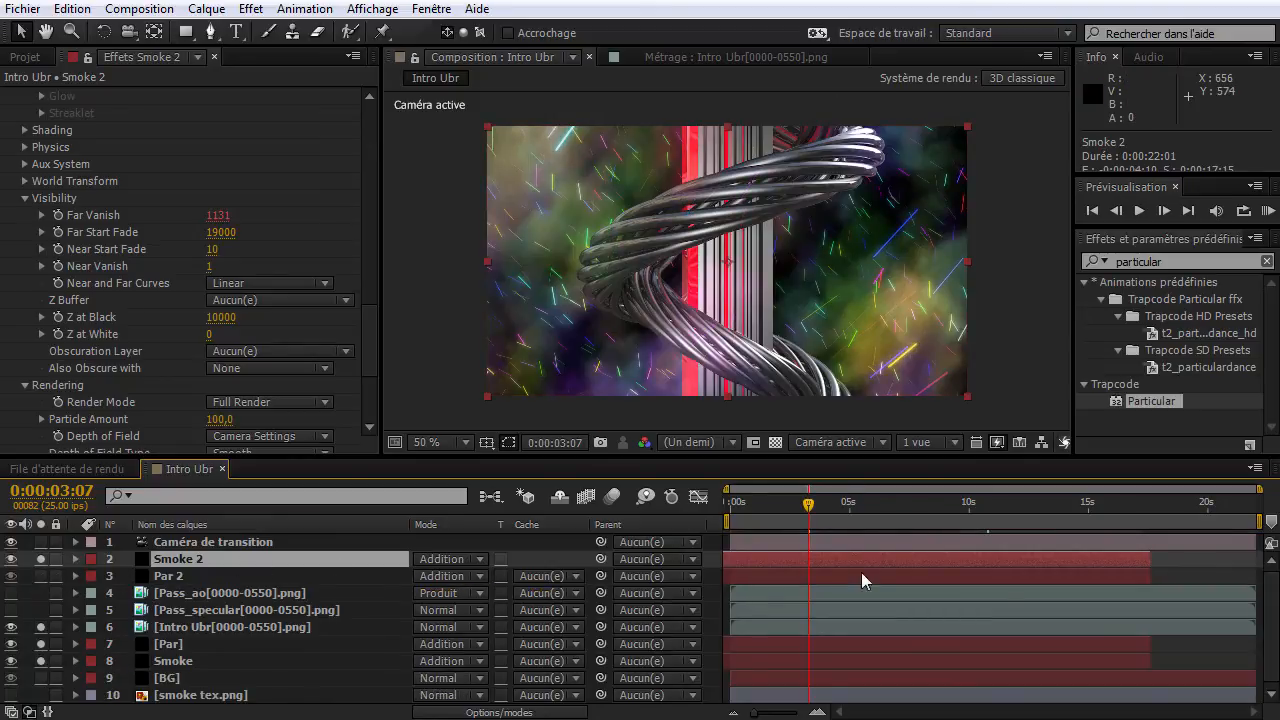
Inspect the front smoke at 0:00:07:01, 0:00:11:08 and 0:00:06:02, comparing the frame with Smoke 2 in and out of solo.
left_click(897, 512)
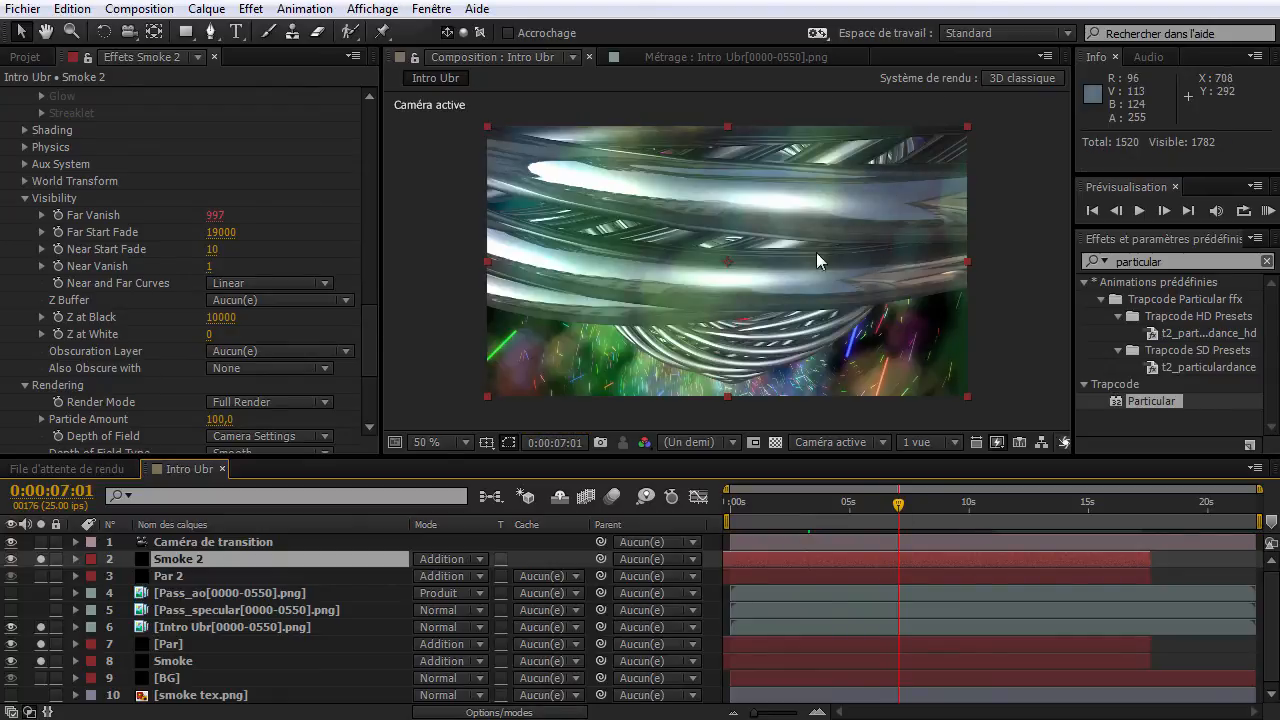
left_click(1000, 503)
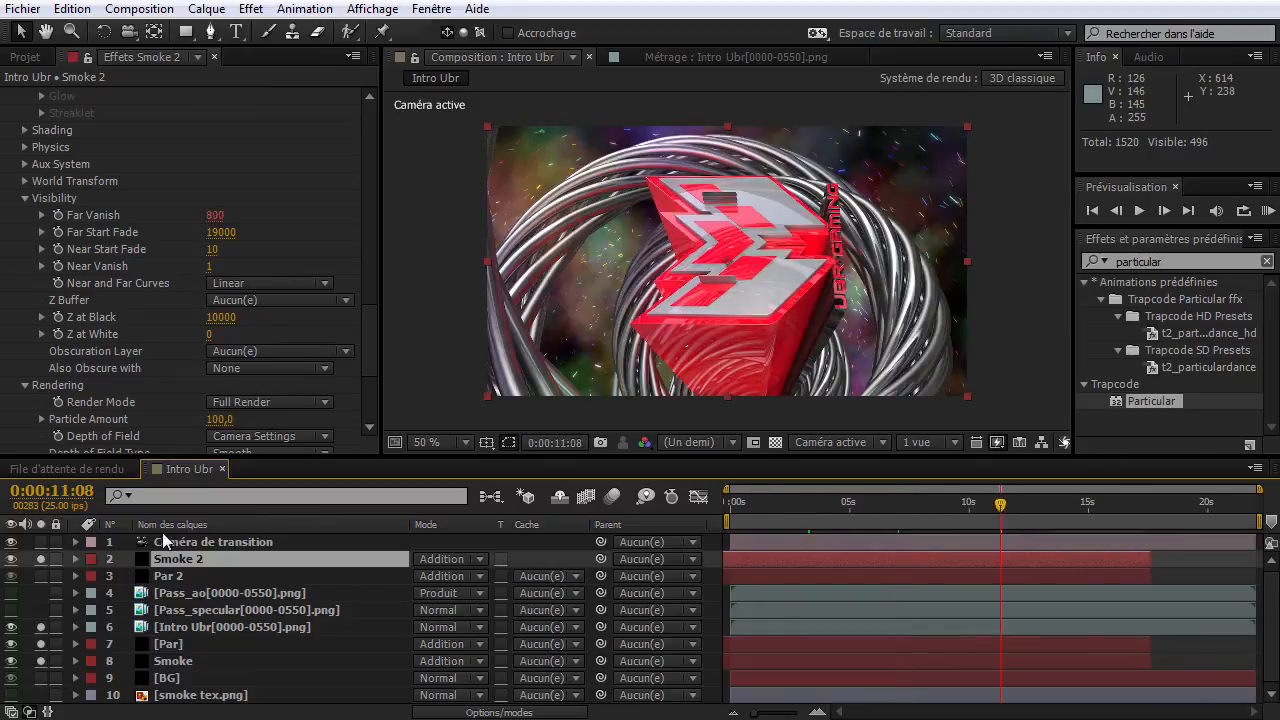
left_click_drag(933, 516, 875, 511)
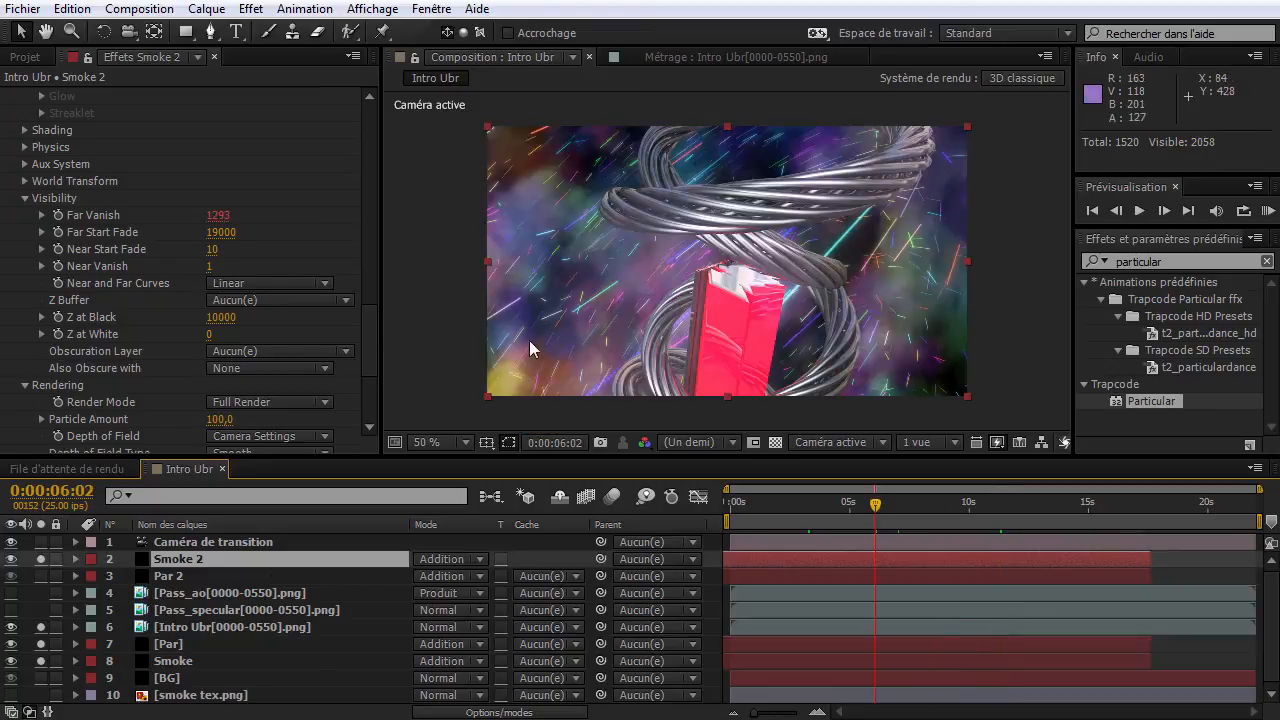
left_click(40, 560)
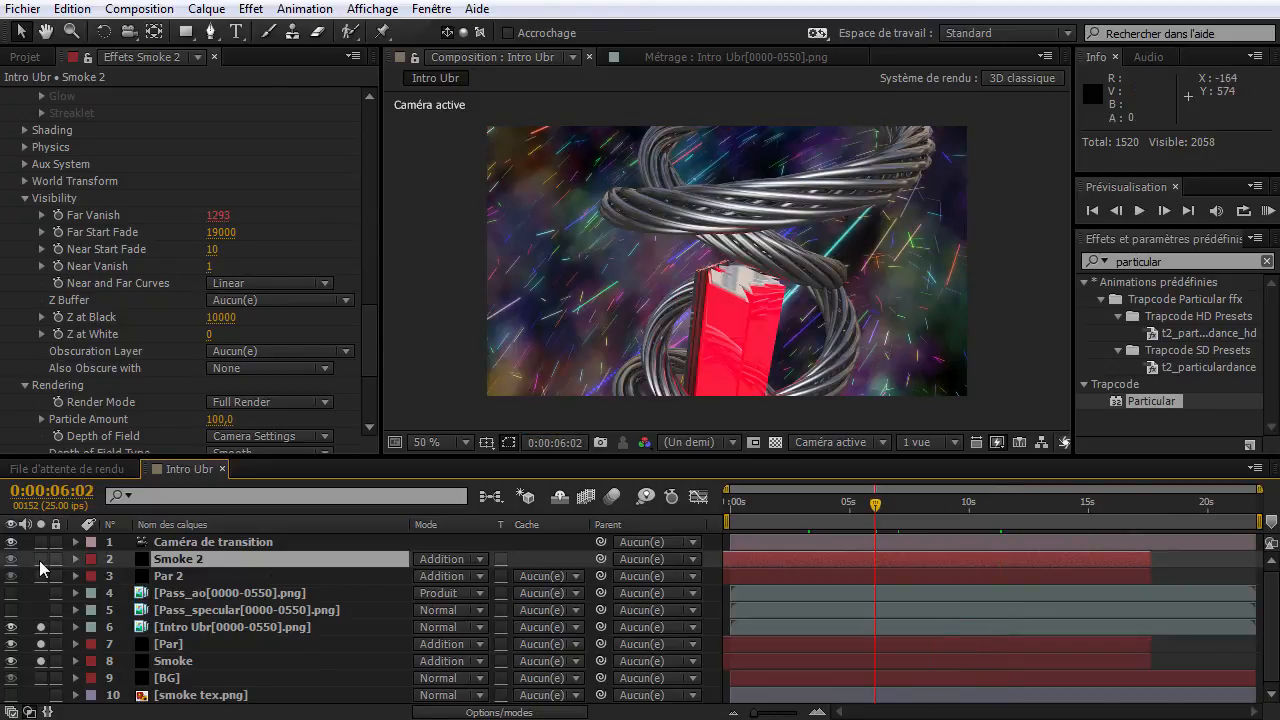
left_click(40, 560)
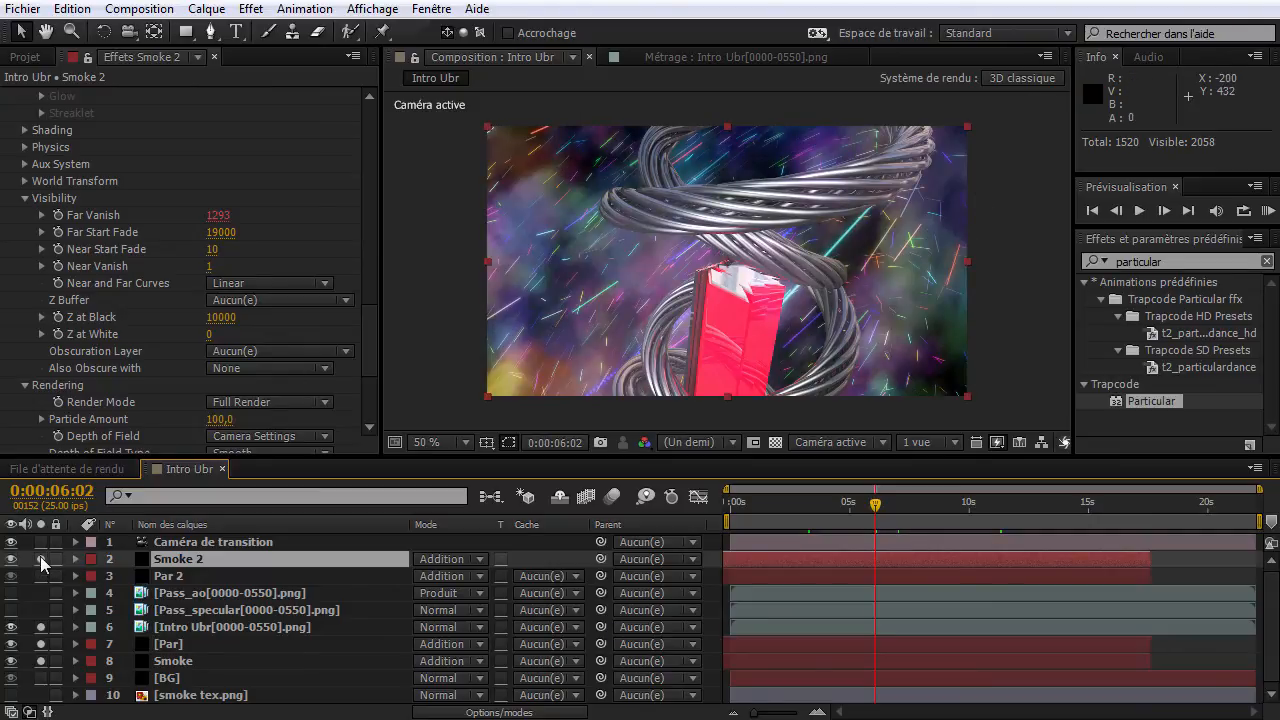
left_click(40, 560)
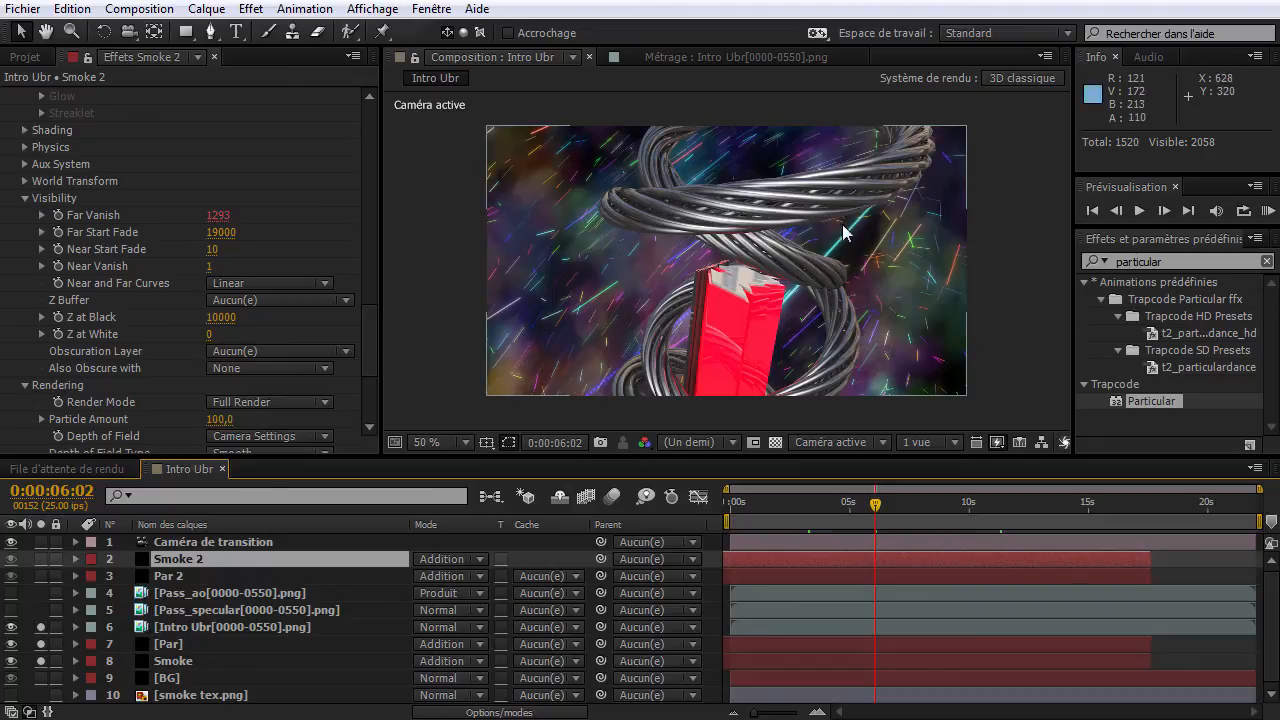
left_click(40, 560)
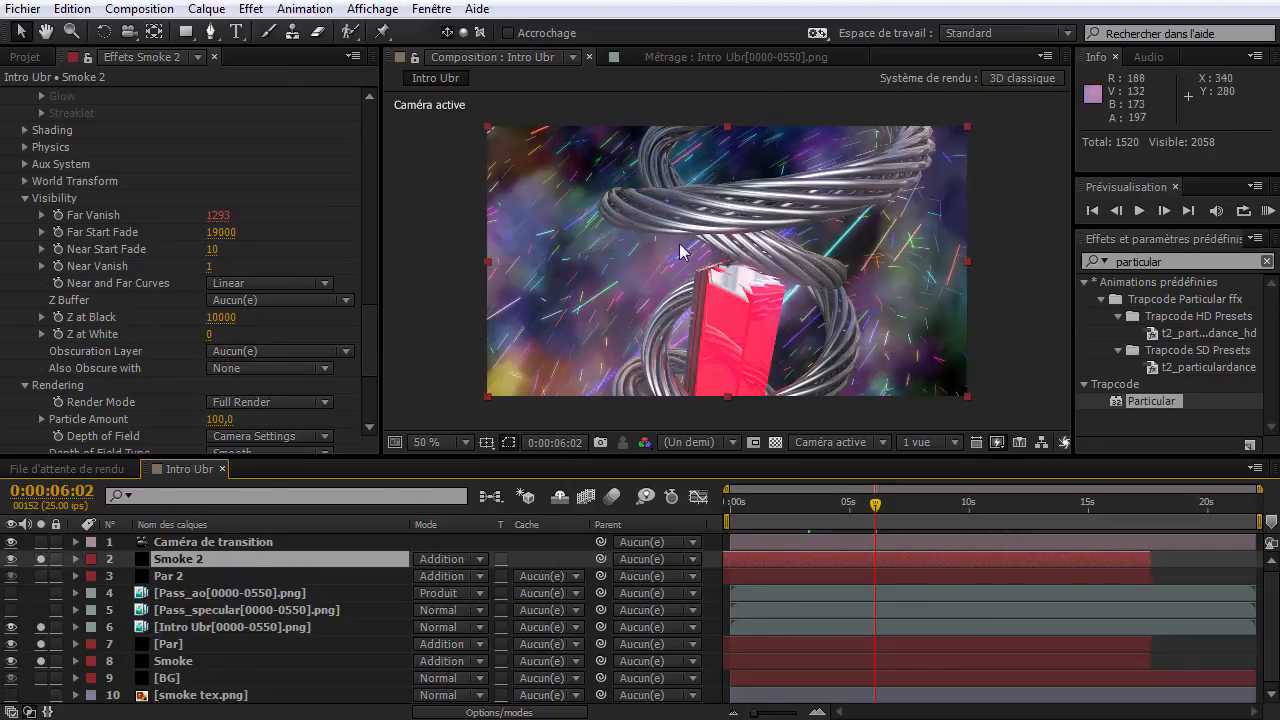
Set Smoke 2's particle Opacity to 20 and check the frame at 0:00:11:05.
left_click_drag(369, 345, 362, 266)
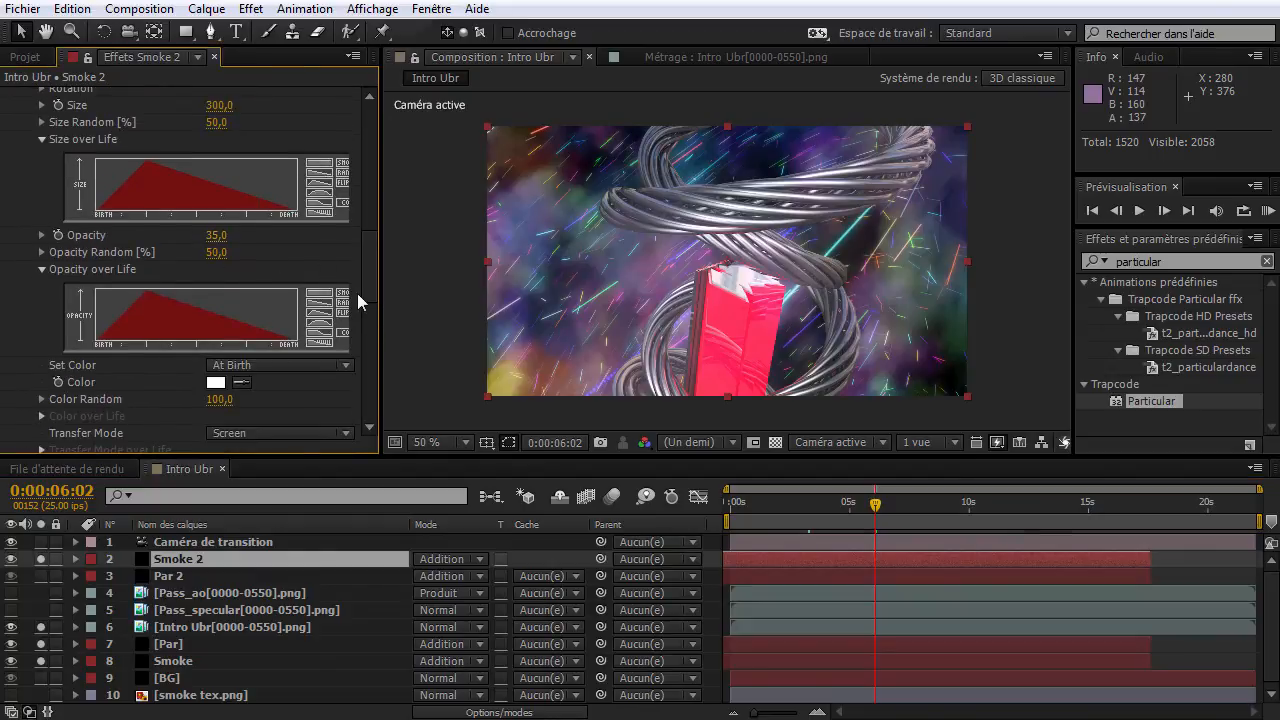
left_click(216, 235)
type("20")
key("Return")
left_click(997, 520)
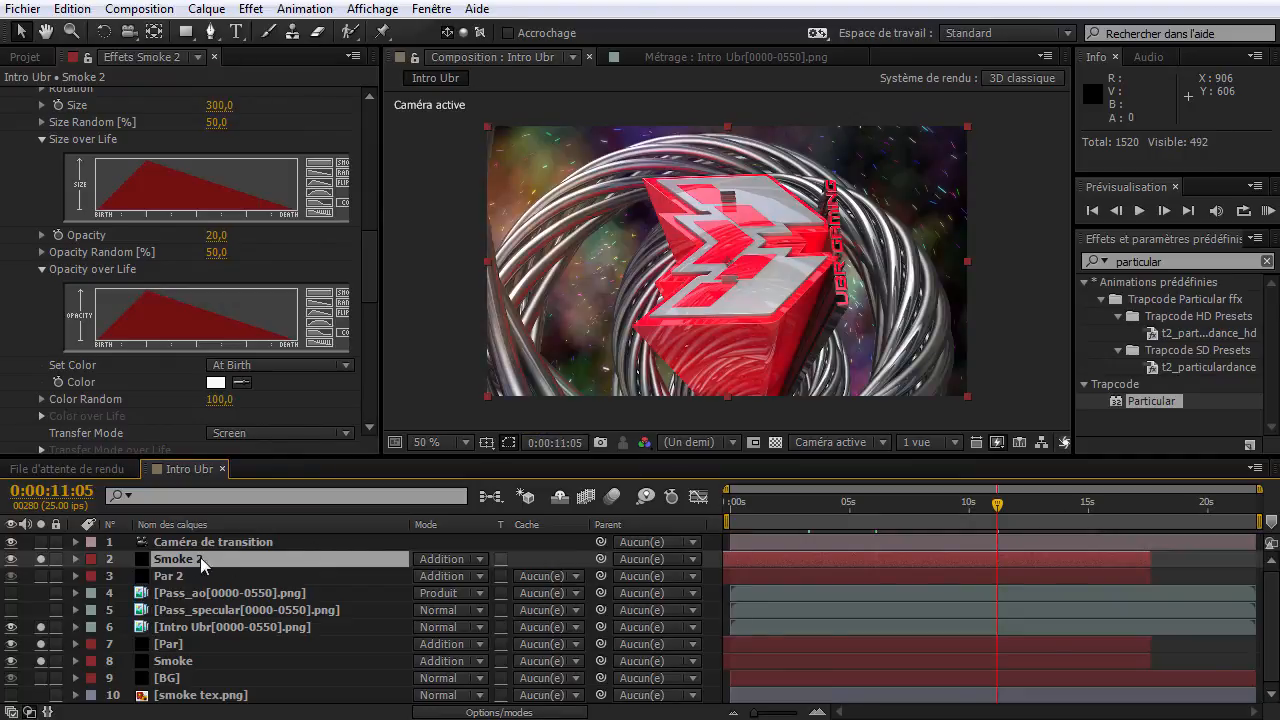
Set Smoke 2's Color Random to 50 and its particle color to dark red, leaving only that layer in solo.
left_click(218, 399)
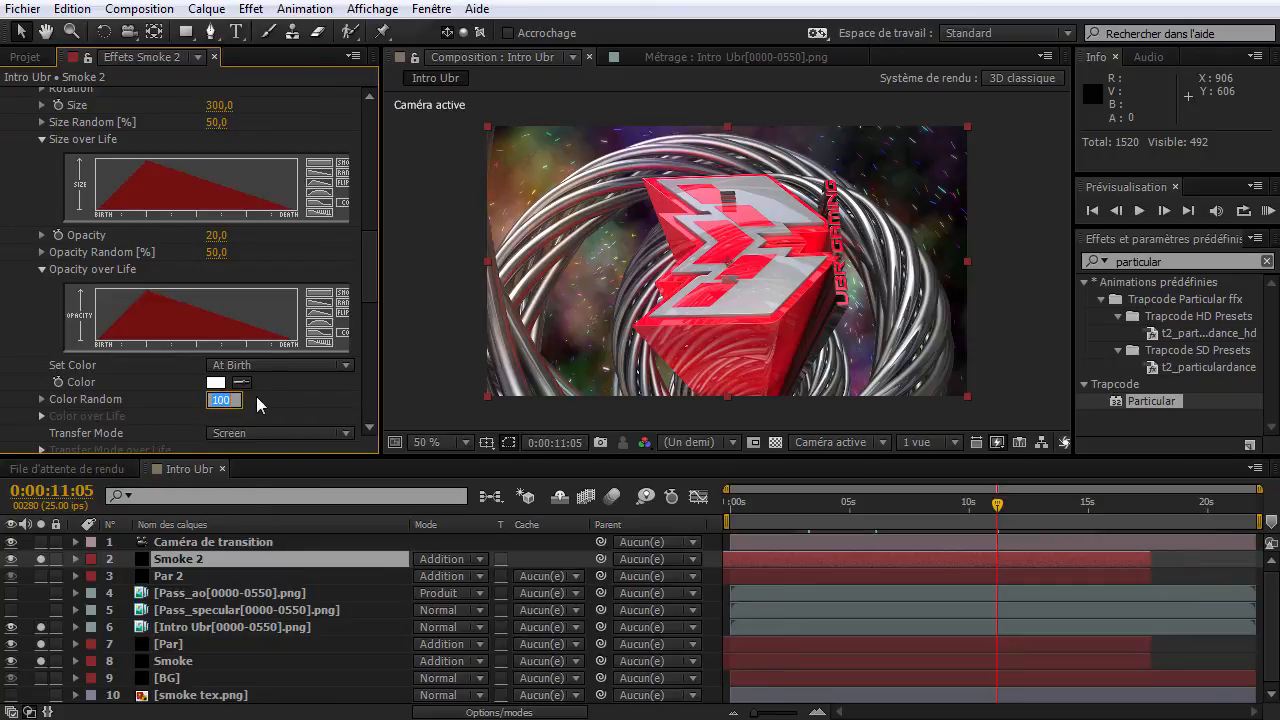
type("50")
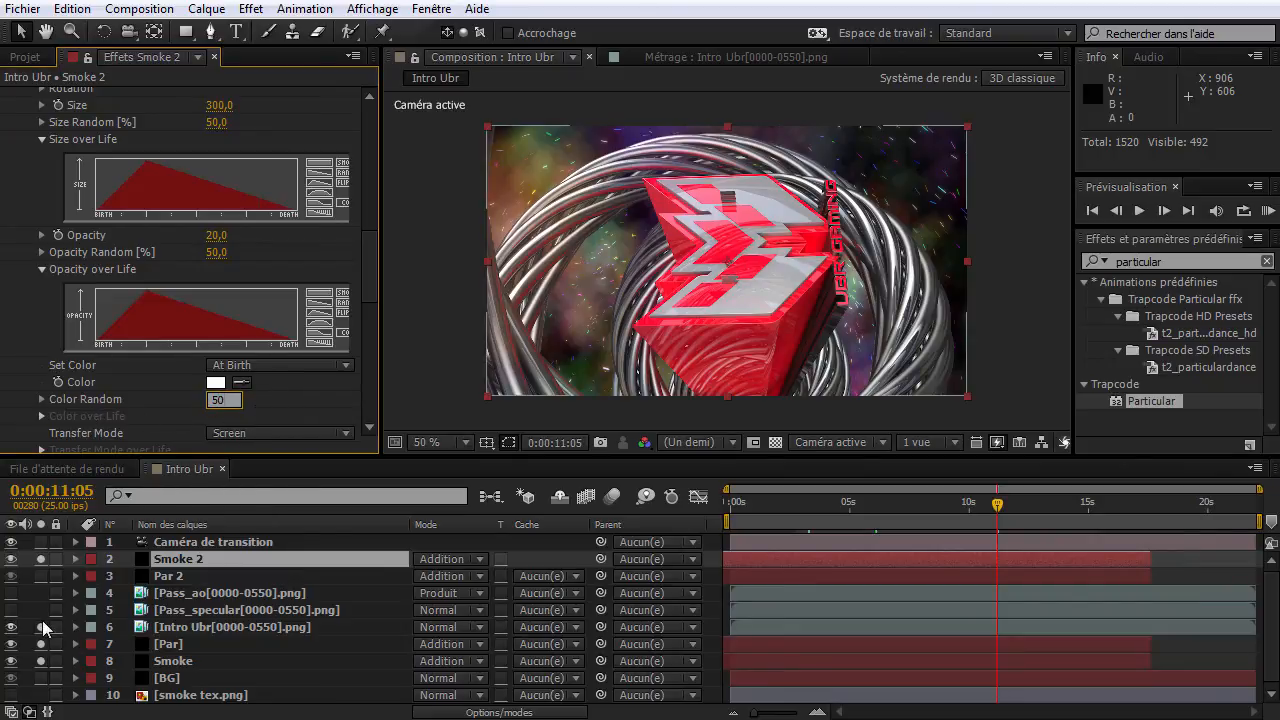
left_click_drag(42, 627, 42, 661)
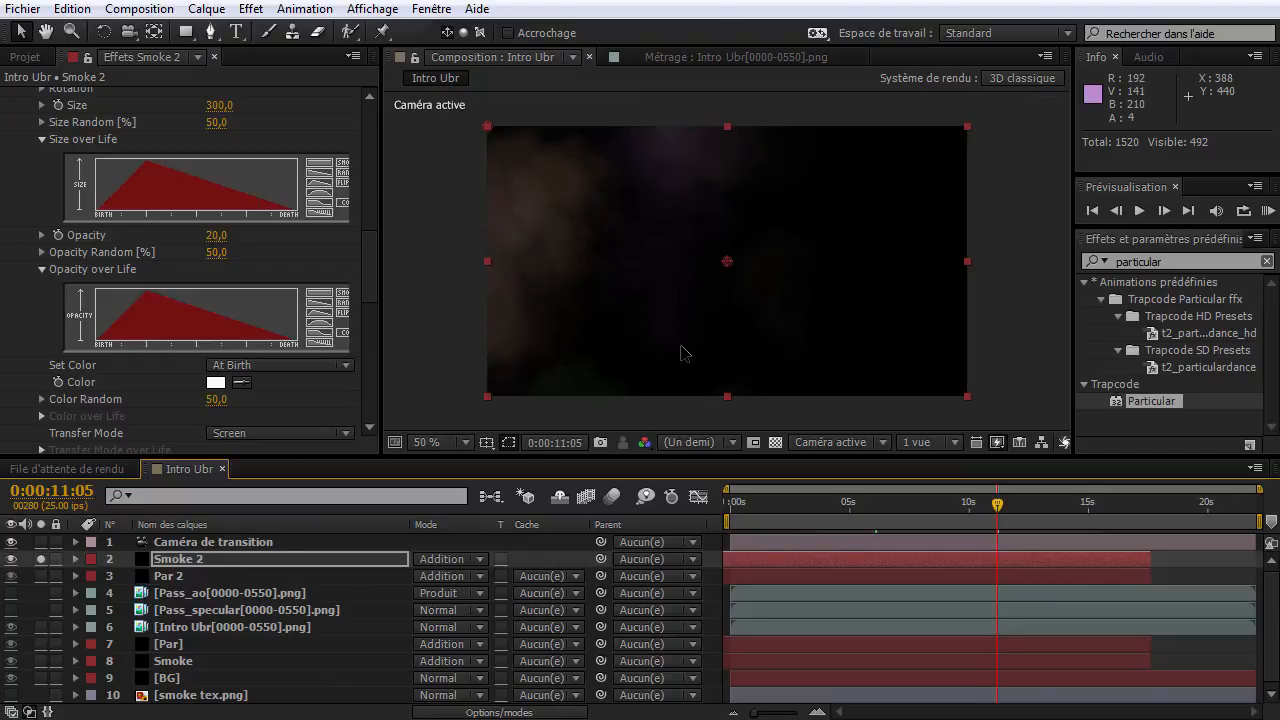
left_click_drag(210, 400, 975, 403)
left_click(219, 400)
type("50")
key("Return")
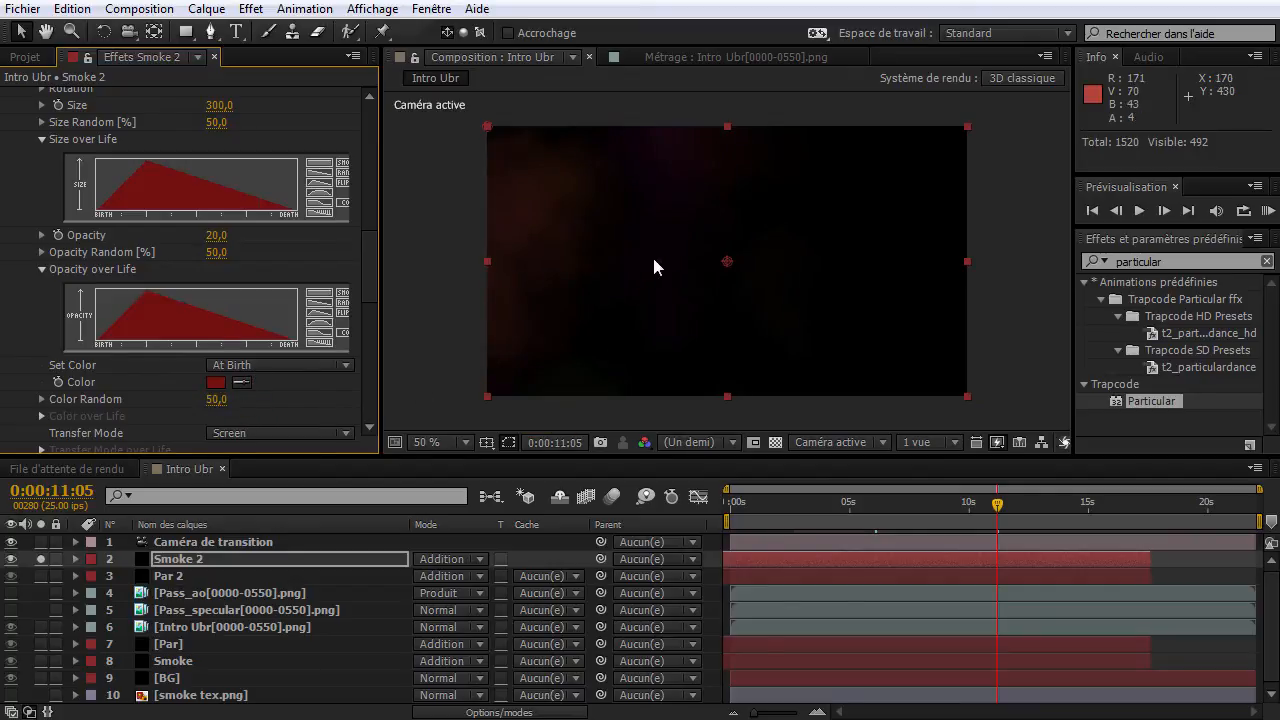
Solo the Smoke layer too and set its Color Random to 50 and its particle color to dark red.
left_click(49, 617)
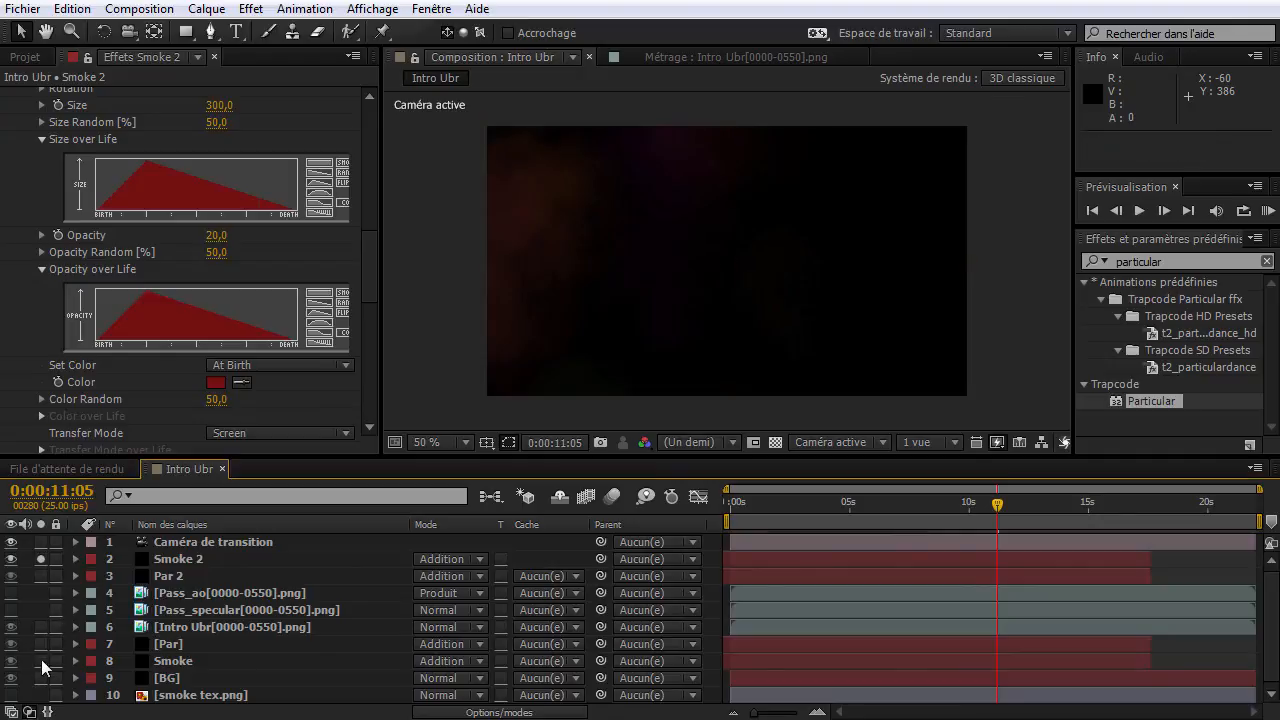
left_click(40, 661)
left_click(163, 661)
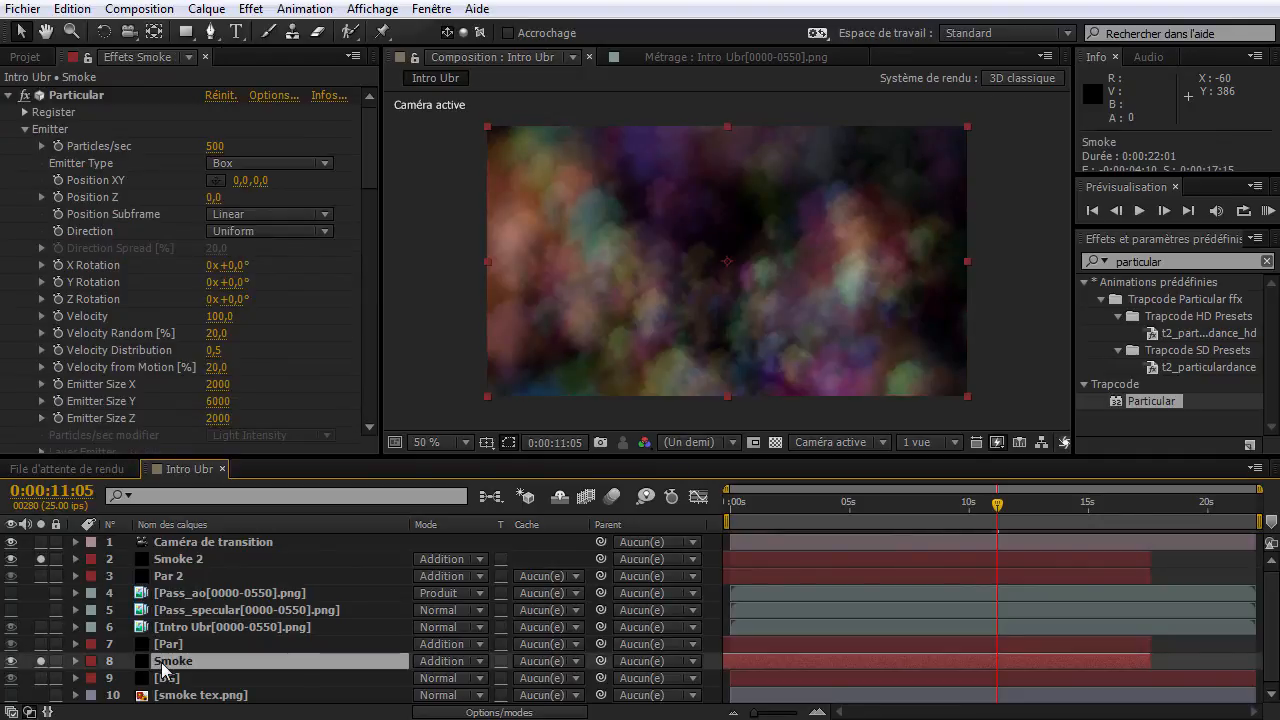
scroll(317, 255, "down", 10)
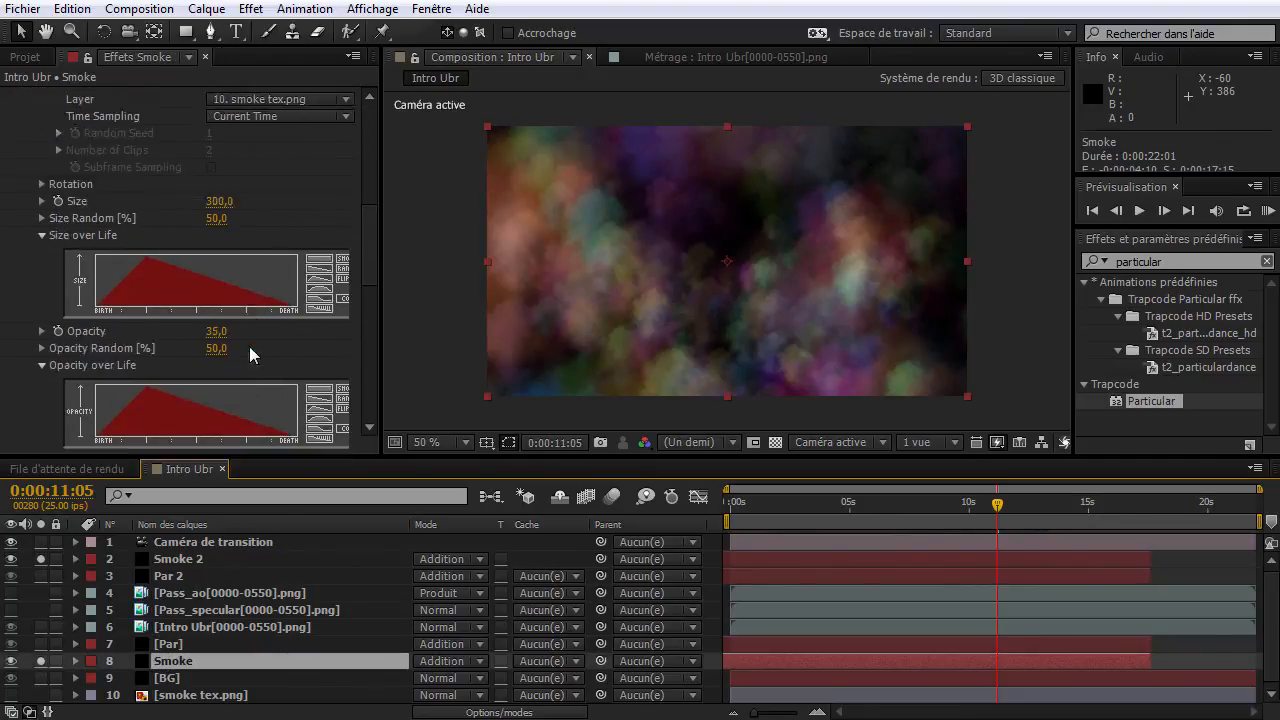
scroll(249, 346, "down", 3)
left_click(224, 405)
type("50")
key("BackSpace")
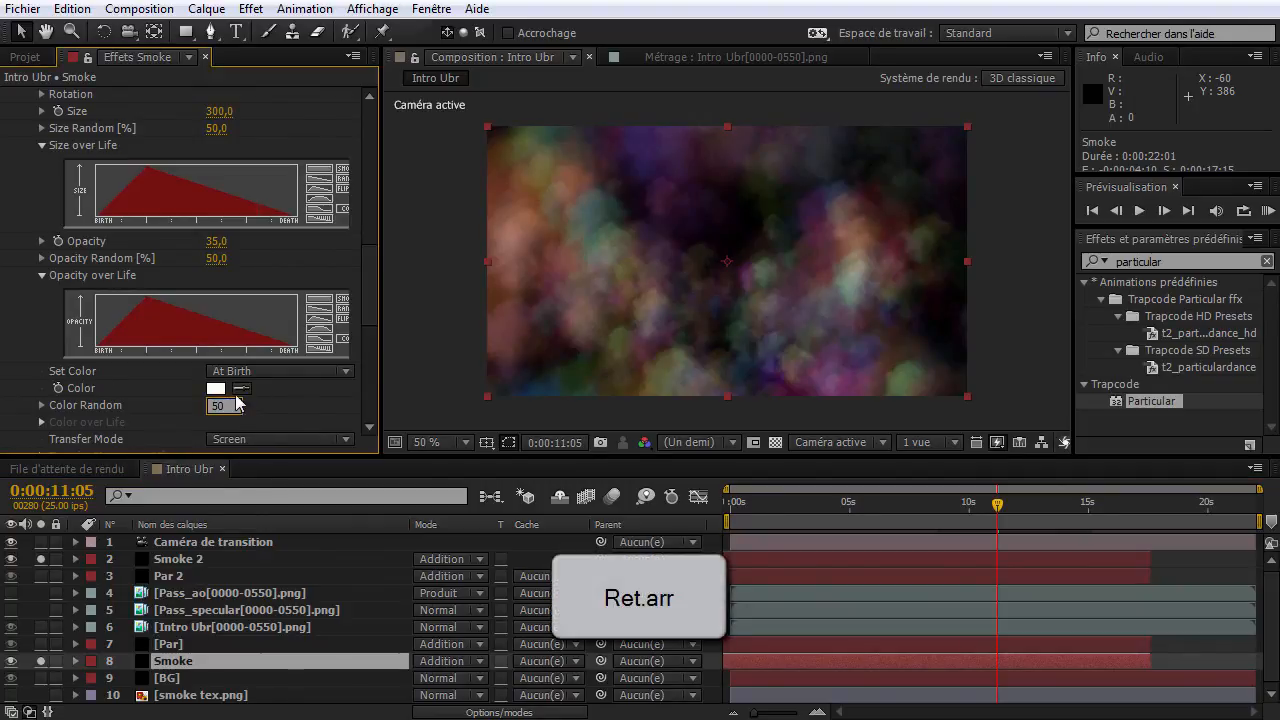
left_click(245, 400)
left_click(221, 337)
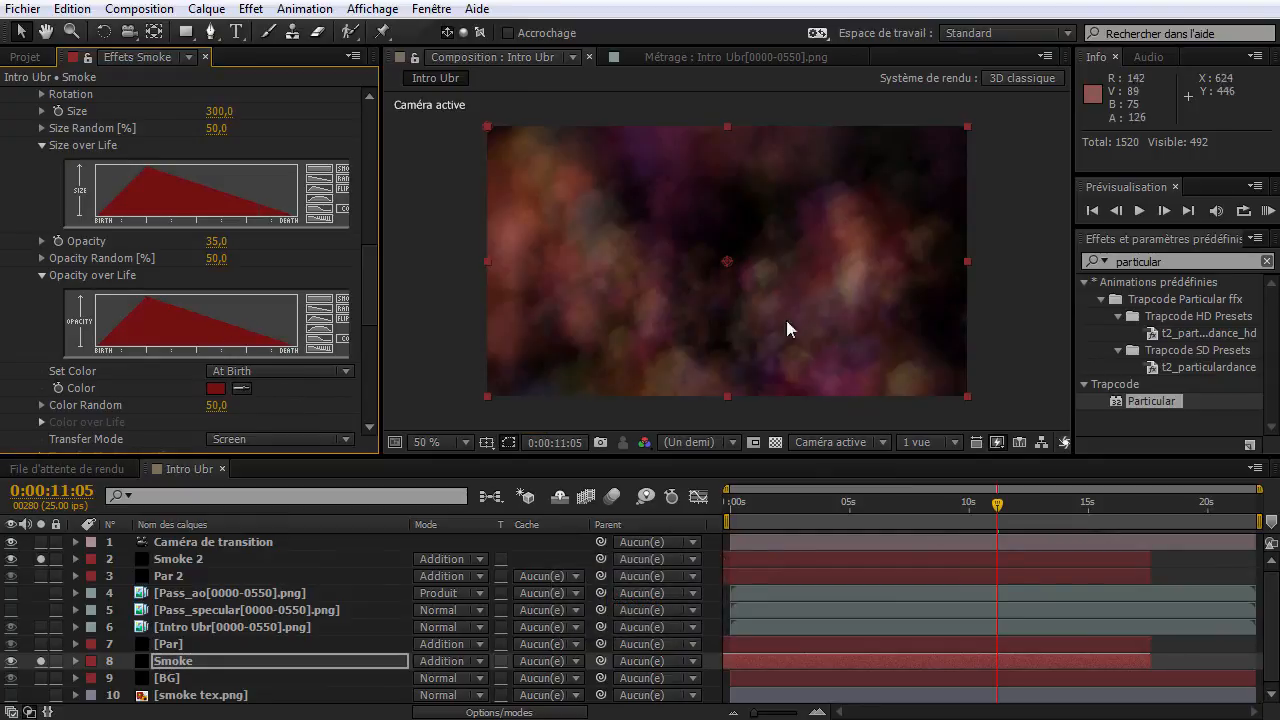
Take Smoke and Smoke 2 out of solo and review the full composite at 0:00:05:01, 0:00:00:24, 0:00:10:15 and 0:00:12:18.
left_click(40, 661)
left_click(40, 559)
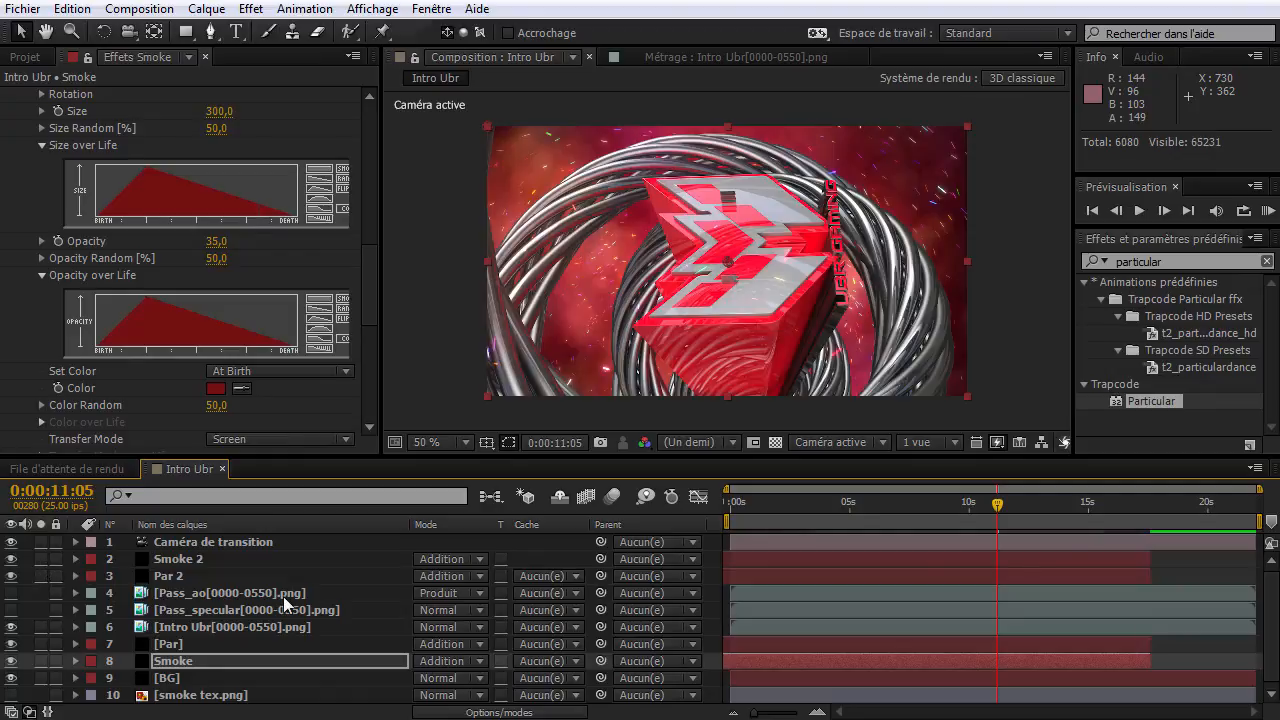
left_click(850, 516)
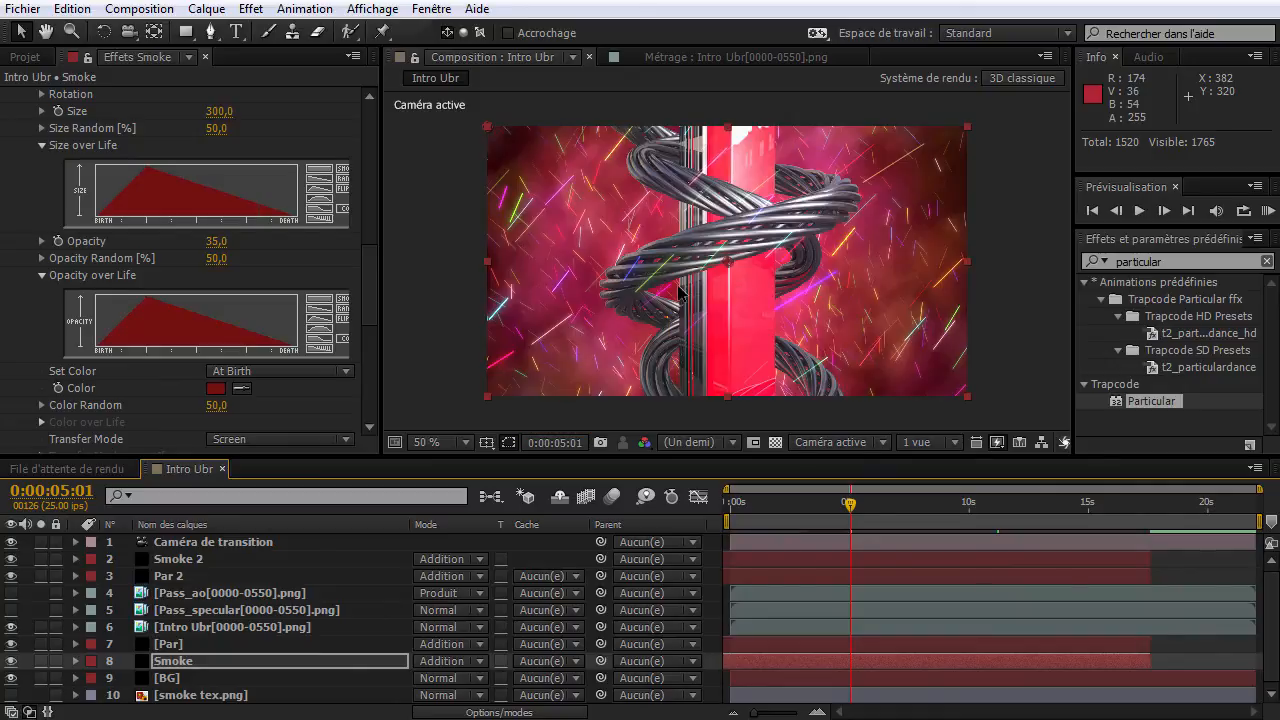
left_click(755, 504)
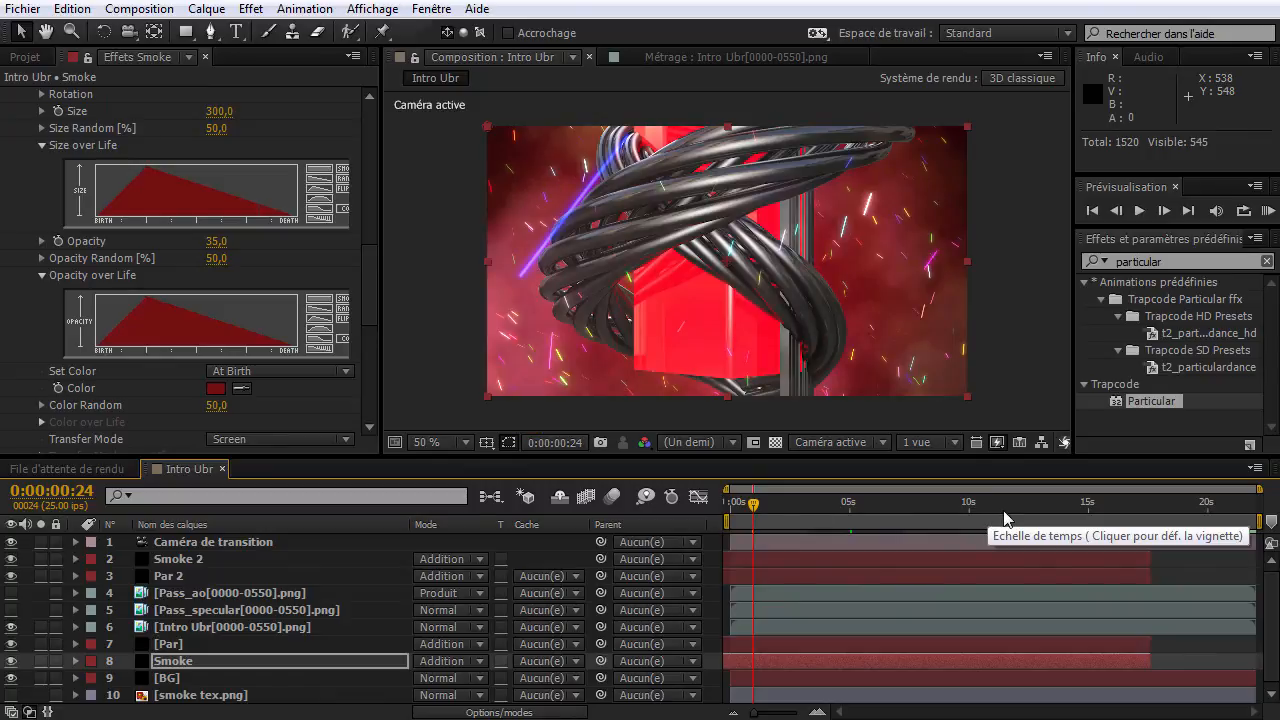
left_click(984, 510)
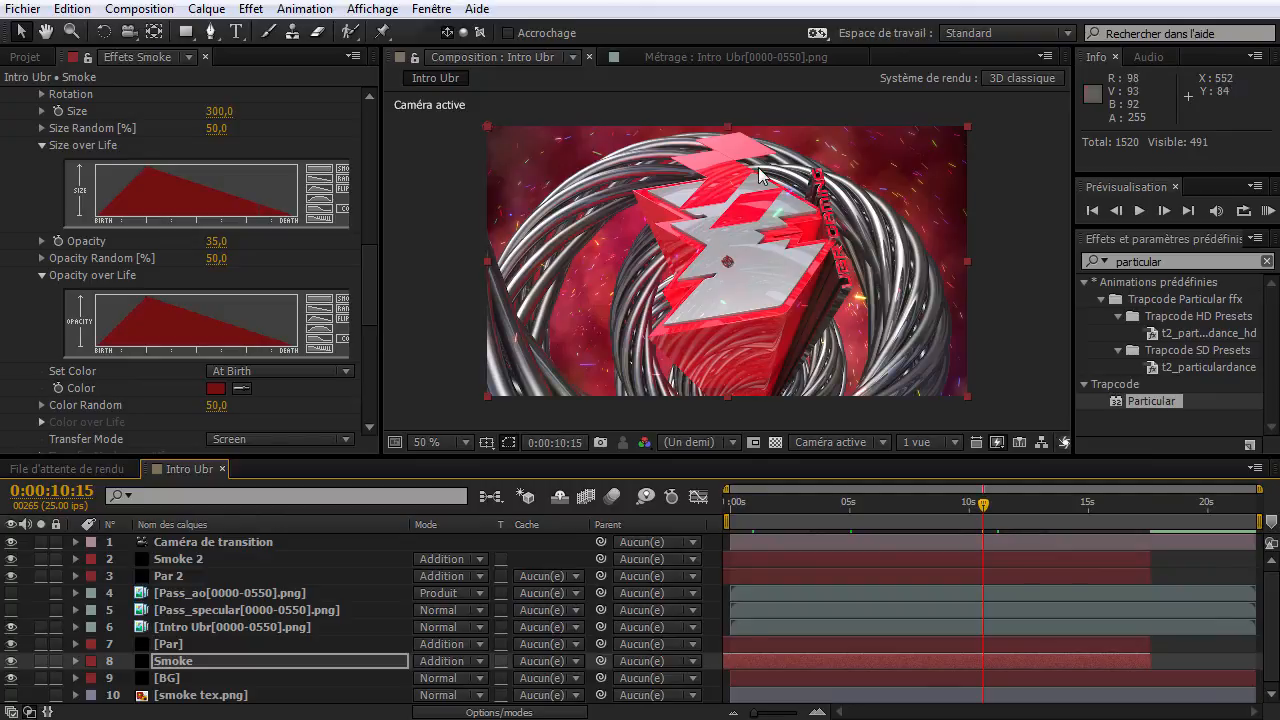
left_click(1034, 505)
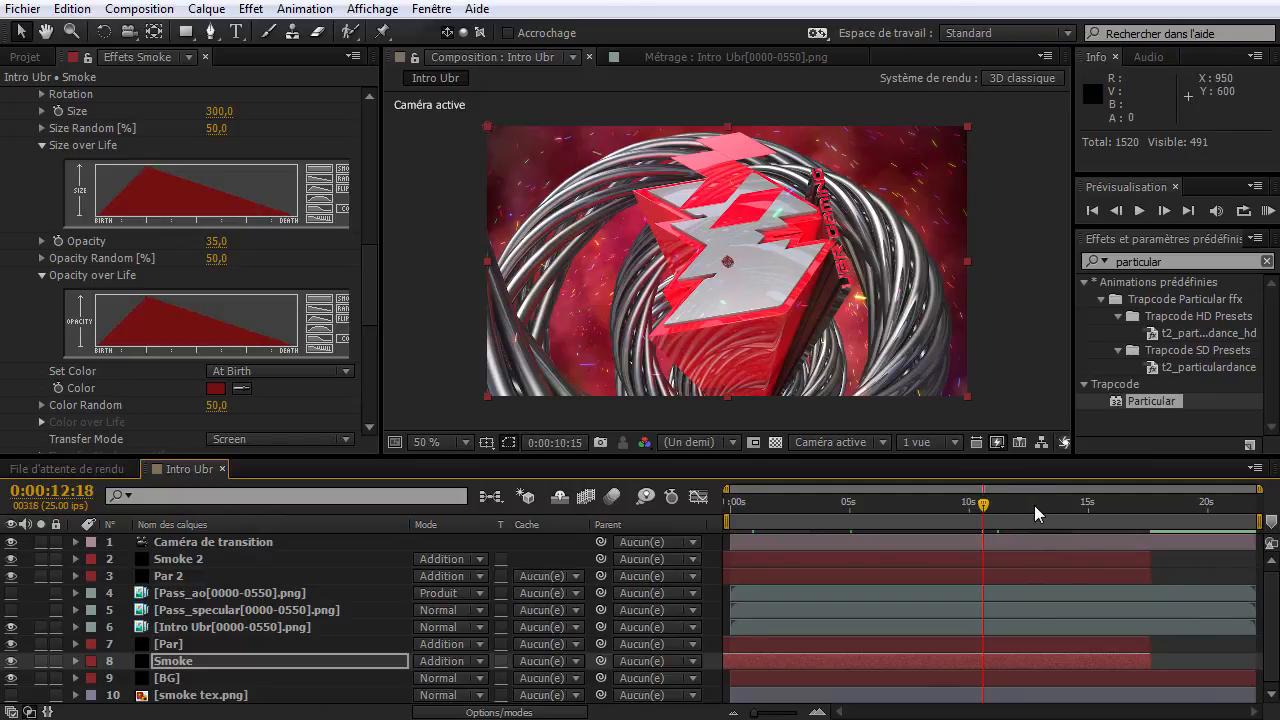